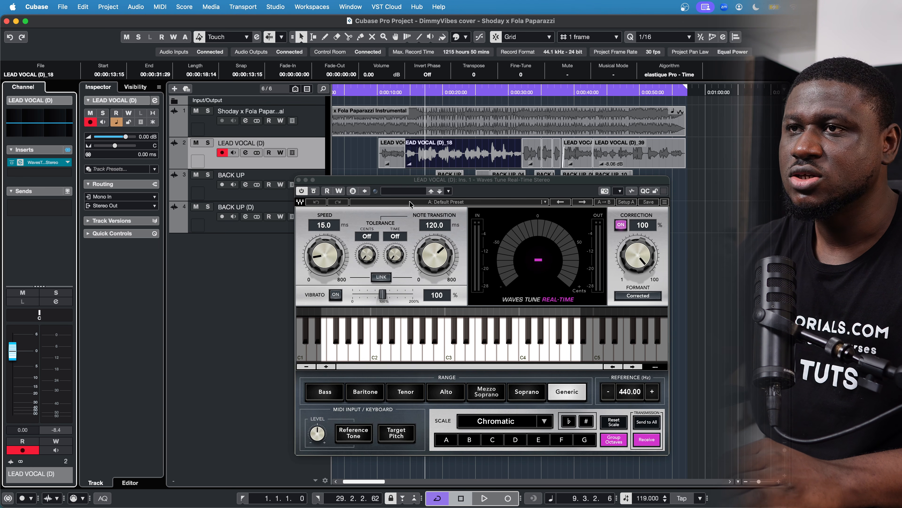
Set the lead vocal's Waves Tune Real-Time scale to B Major, with speed 2.8 ms and note transition 12.9 ms.
{"action": "left_click", "coordinate": [469, 440]}
{"action": "left_click", "coordinate": [544, 422]}
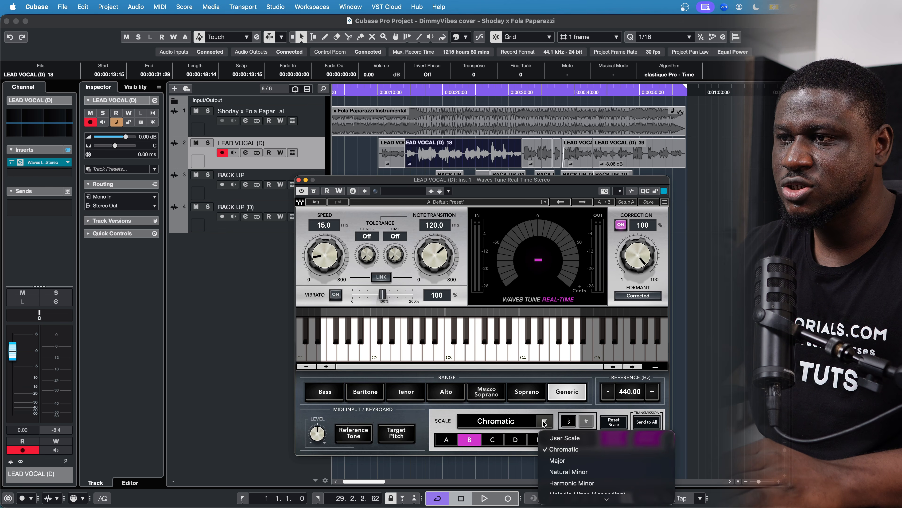
{"action": "left_click", "coordinate": [566, 460]}
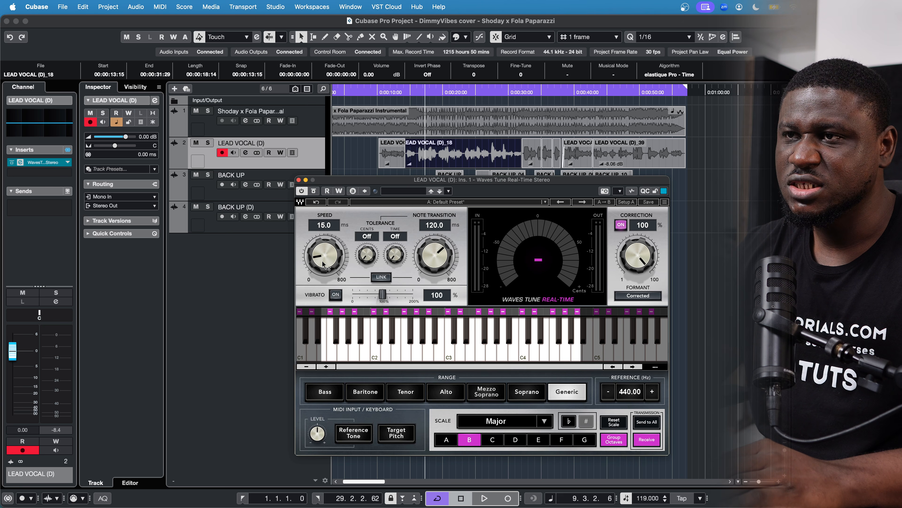
{"action": "left_click_drag", "start_coordinate": [324, 254], "coordinate": [324, 270]}
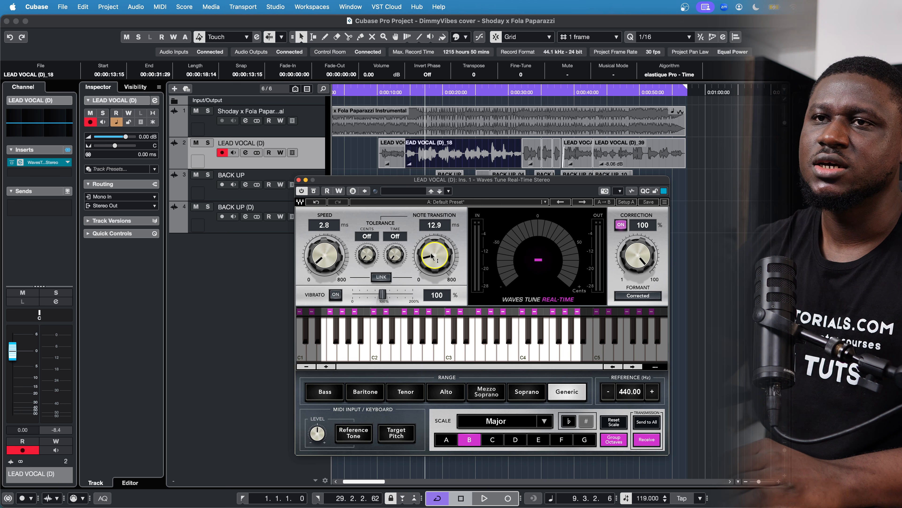
Mute the BACK UP and BACK UP (D) tracks and start playback.
{"action": "left_click", "coordinate": [197, 175]}
{"action": "left_click", "coordinate": [197, 207]}
{"action": "key", "text": "space"}
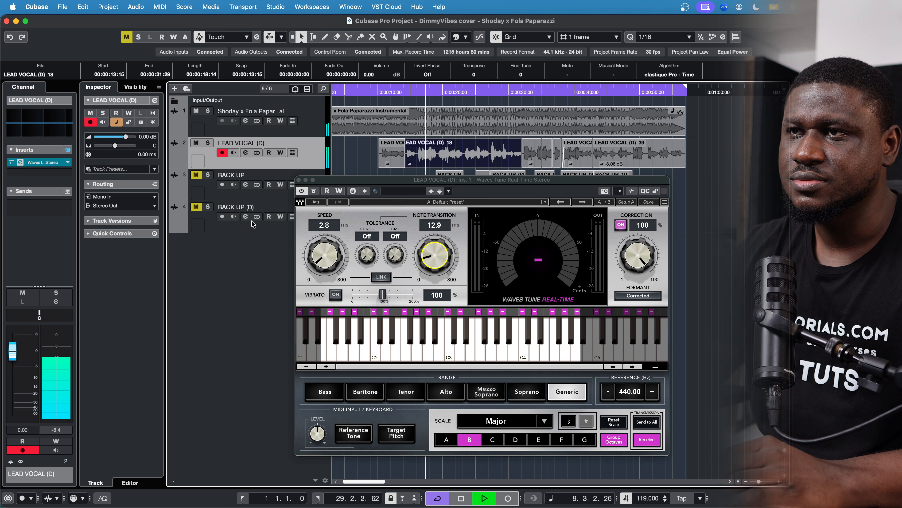
Set the Waves Tune note transition to 8.2 ms while listening, and close the plug-in window.
{"action": "left_click_drag", "start_coordinate": [449, 262], "coordinate": [449, 257]}
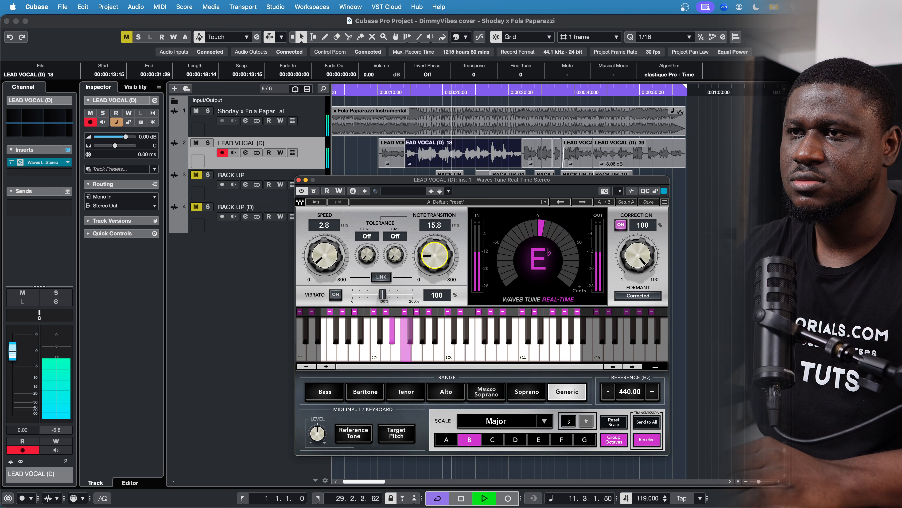
{"action": "left_click_drag", "start_coordinate": [450, 257], "coordinate": [449, 269]}
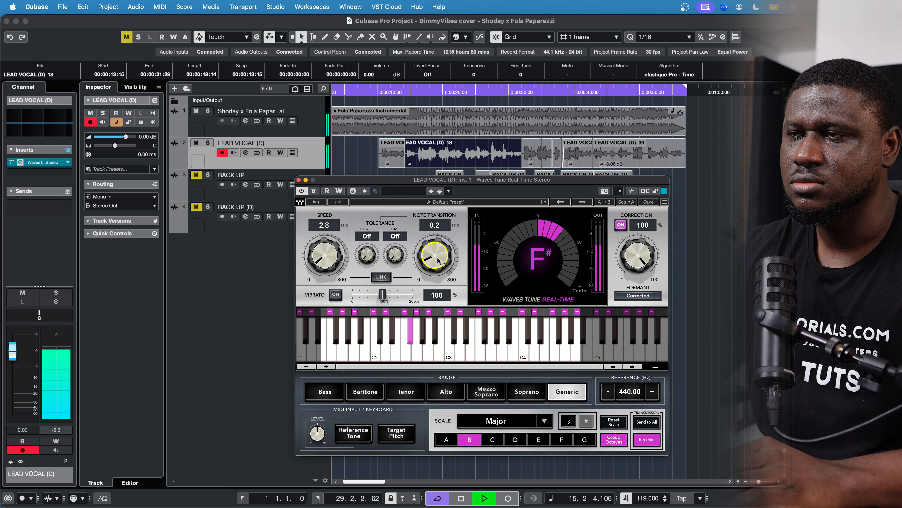
{"action": "left_click", "coordinate": [299, 179]}
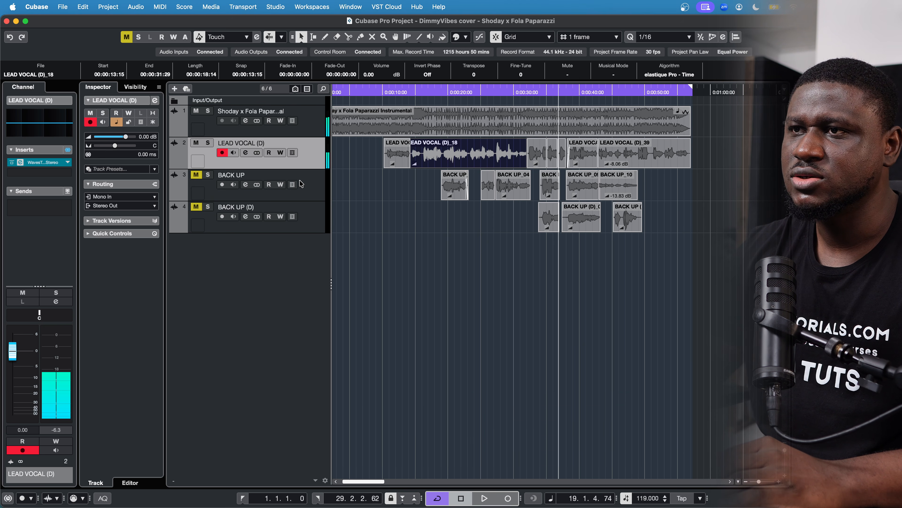
Solo the LEAD VOCAL (D) track and play it from about 16 seconds.
{"action": "left_click", "coordinate": [422, 91]}
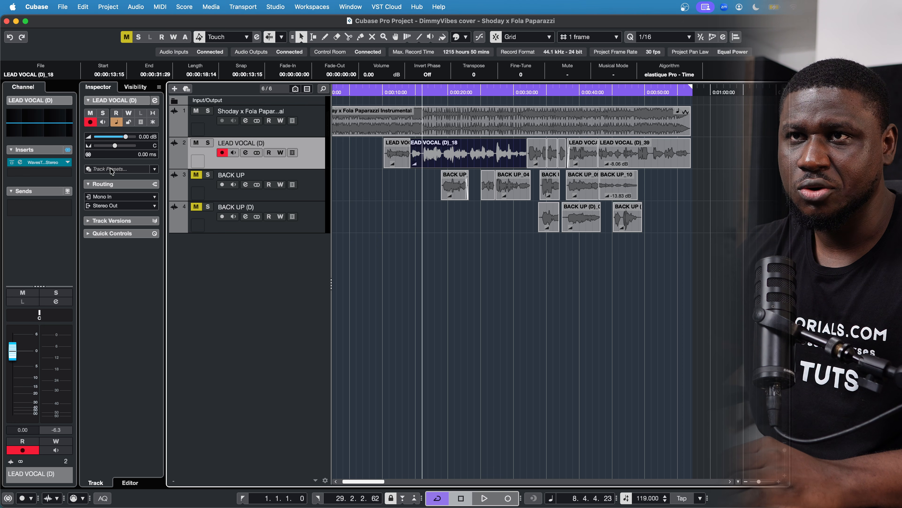
{"action": "left_click", "coordinate": [208, 143]}
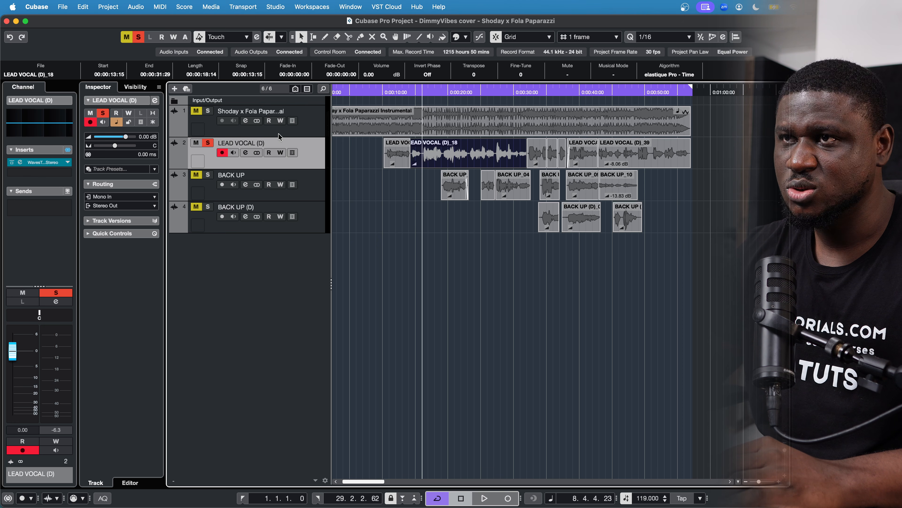
{"action": "key", "text": "space"}
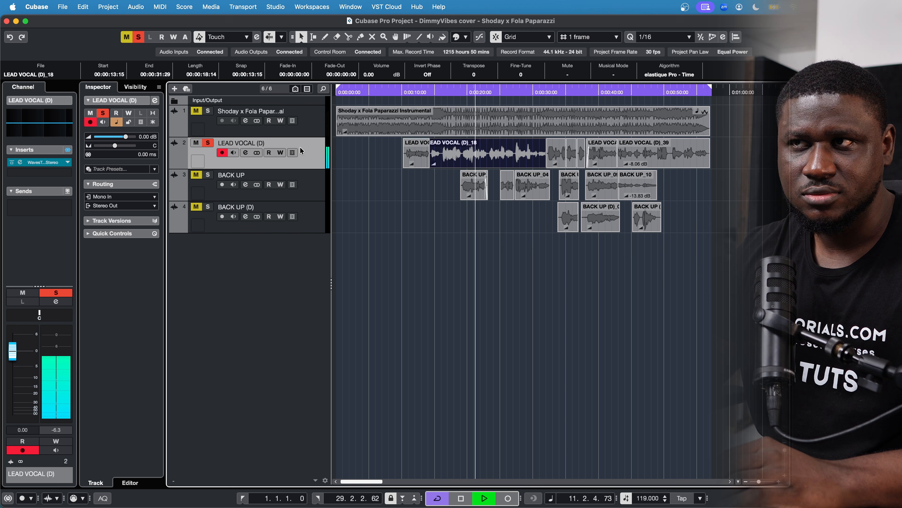
{"action": "key", "text": "space"}
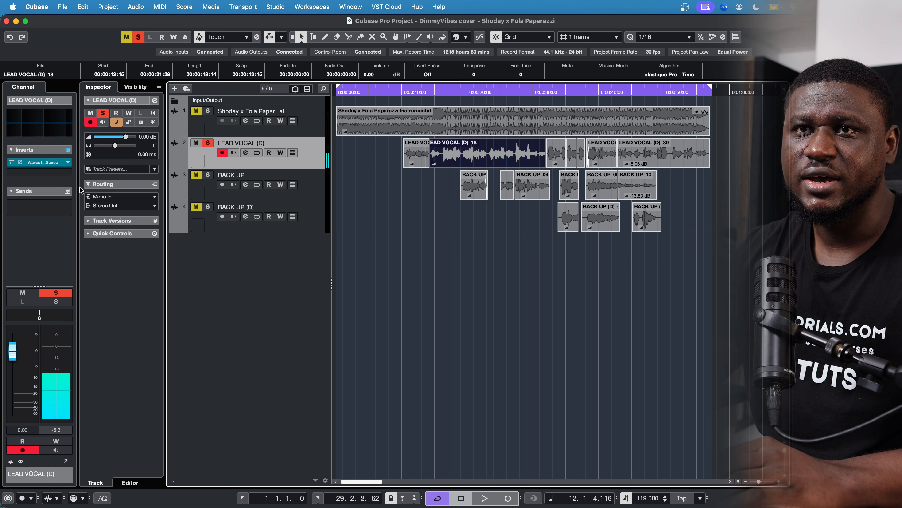
Add RX 10 Voice De-noise as the lead vocal's second insert and audition it with its default settings.
{"action": "left_click", "coordinate": [42, 172]}
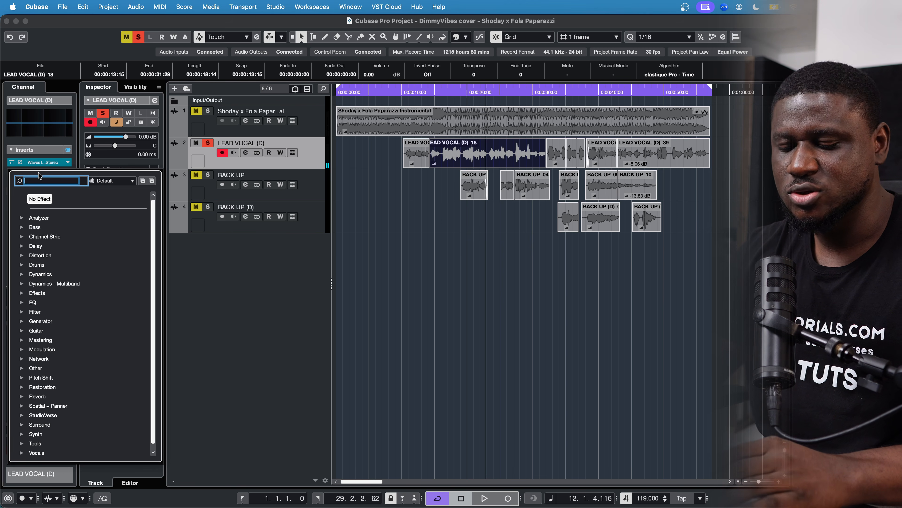
{"action": "type", "text": "rx vo"}
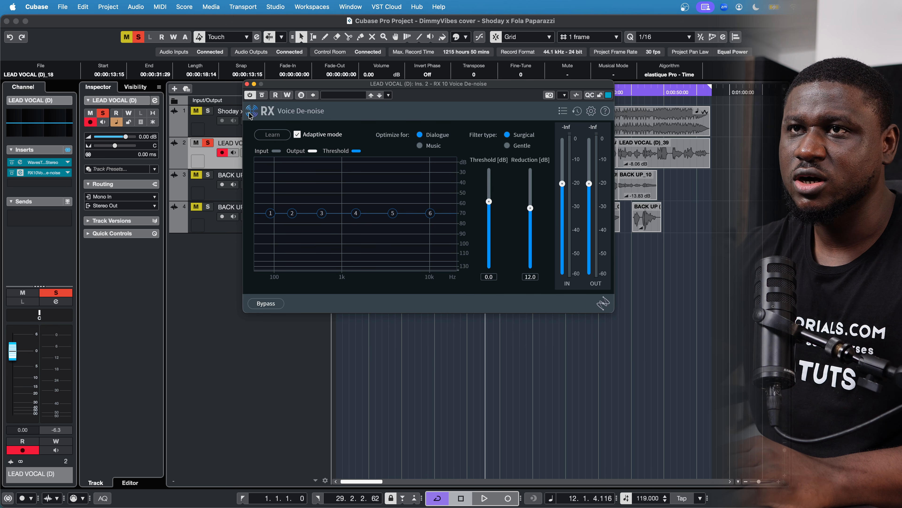
{"action": "key", "text": "space"}
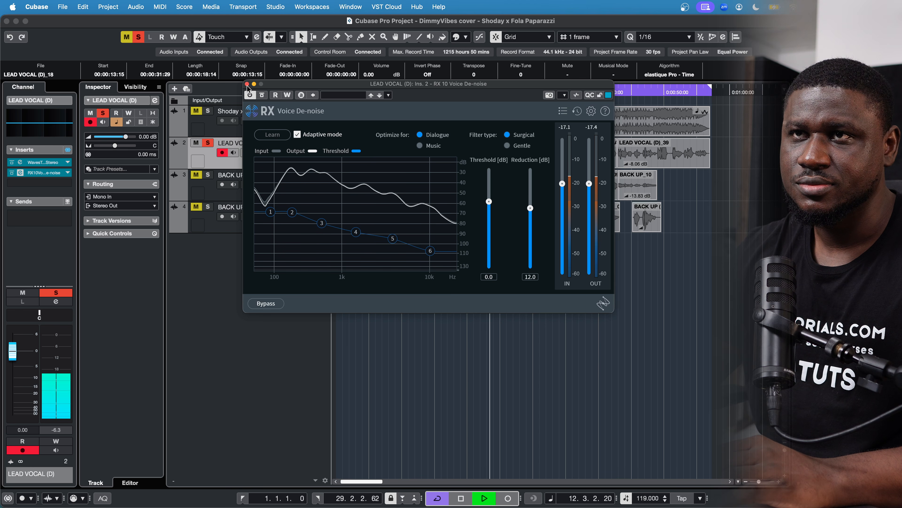
{"action": "left_click", "coordinate": [247, 84]}
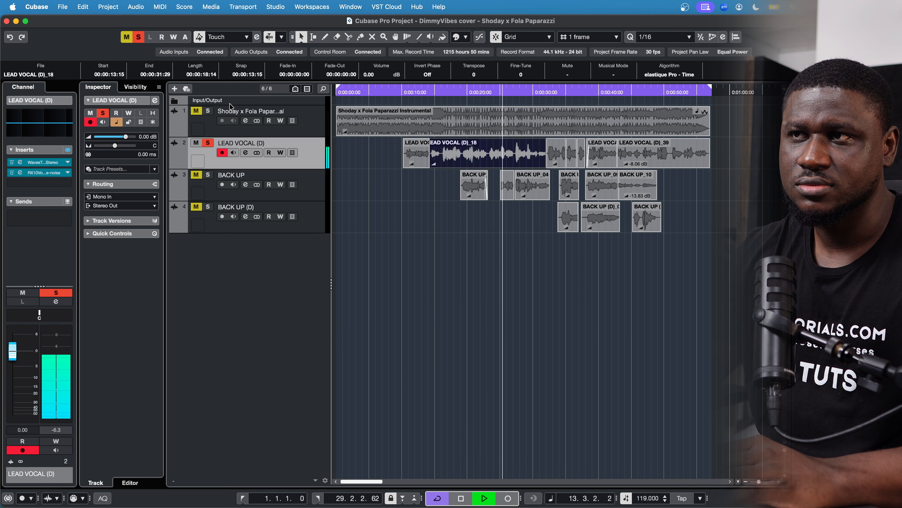
{"action": "key", "text": "space"}
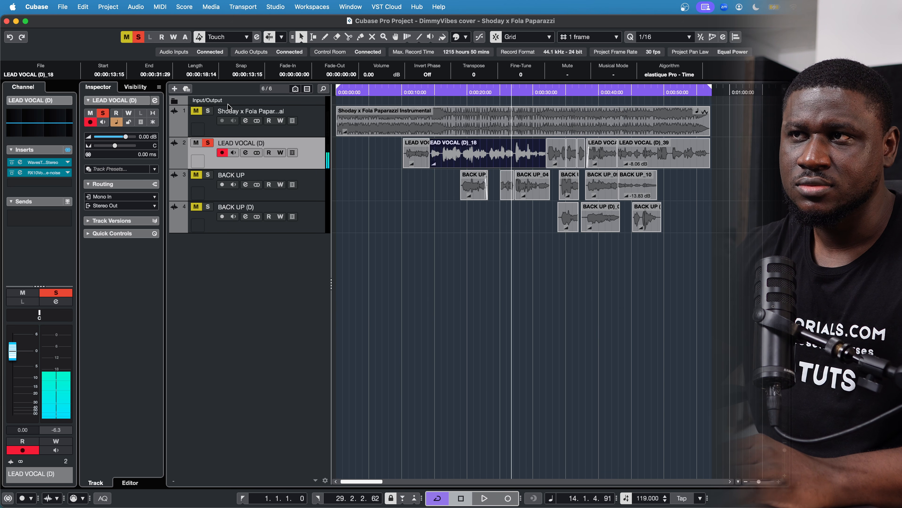
Turn off cycle mode and replay the denoised lead vocal from about 16 seconds.
{"action": "left_click", "coordinate": [441, 88]}
{"action": "left_click", "coordinate": [443, 91]}
{"action": "key", "text": "space"}
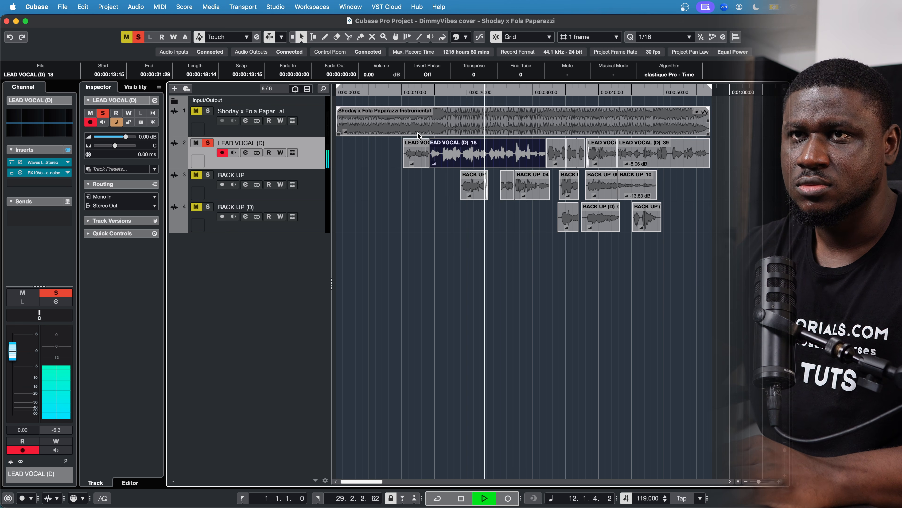
{"action": "key", "text": "space"}
Add RX 10 De-clip as the lead vocal's third insert.
{"action": "left_click", "coordinate": [39, 182]}
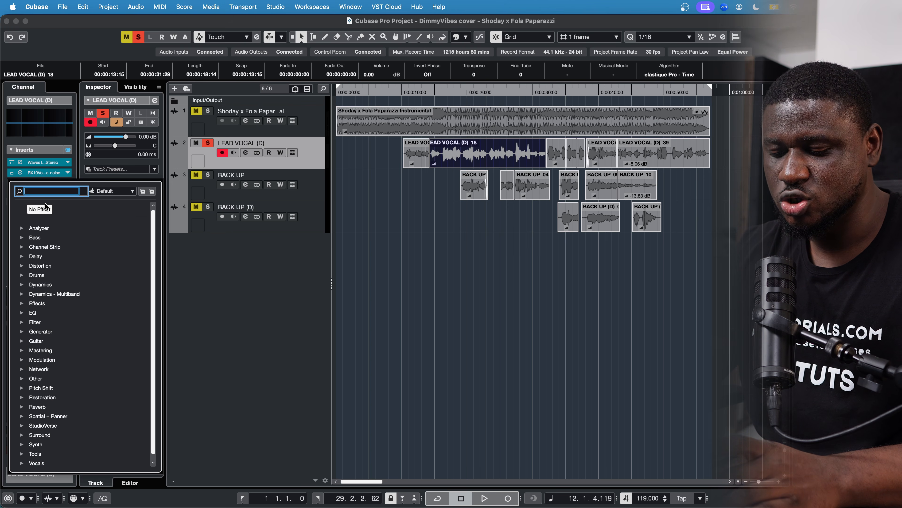
{"action": "type", "text": "rx"}
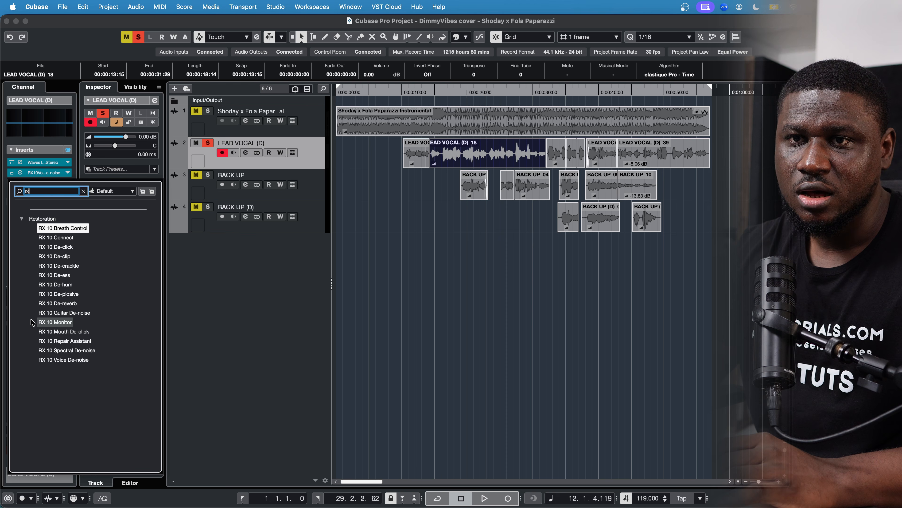
{"action": "left_click", "coordinate": [65, 260]}
{"action": "left_click", "coordinate": [65, 258]}
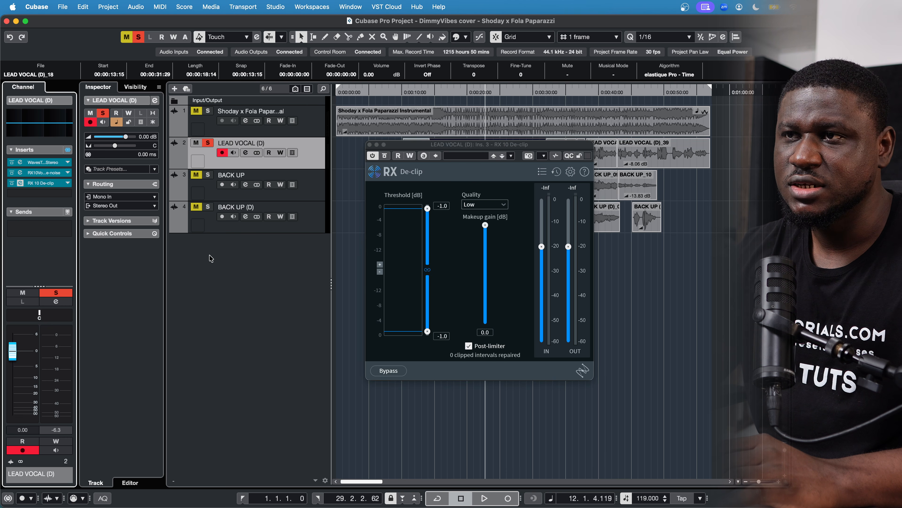
Set De-clip's quality to Medium and both thresholds to -13.4 dB, checking them against playback of the lead vocal.
{"action": "left_click", "coordinate": [415, 92]}
{"action": "left_click", "coordinate": [476, 205]}
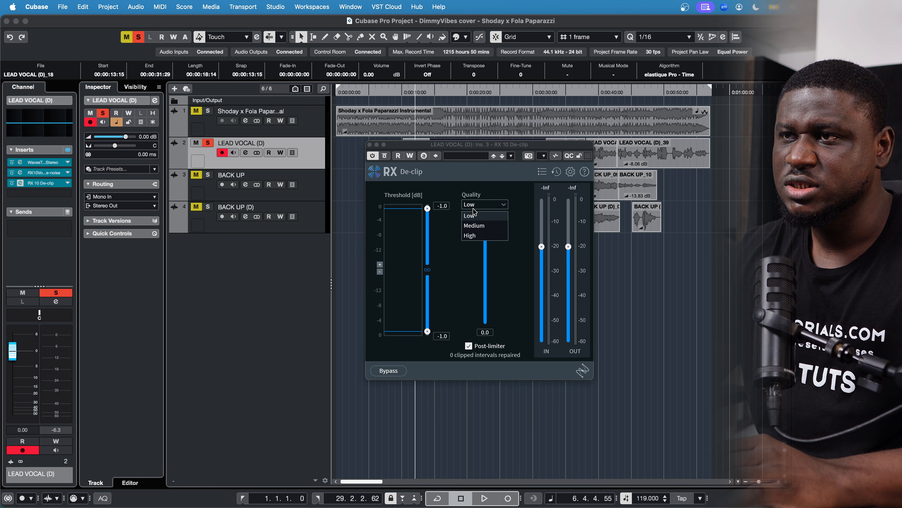
{"action": "left_click", "coordinate": [474, 219]}
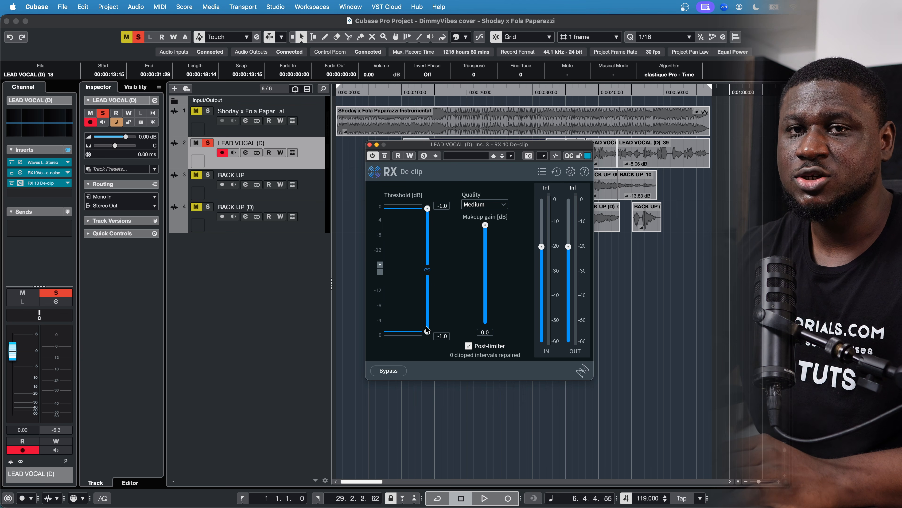
{"action": "left_click_drag", "start_coordinate": [426, 327], "coordinate": [437, 297]}
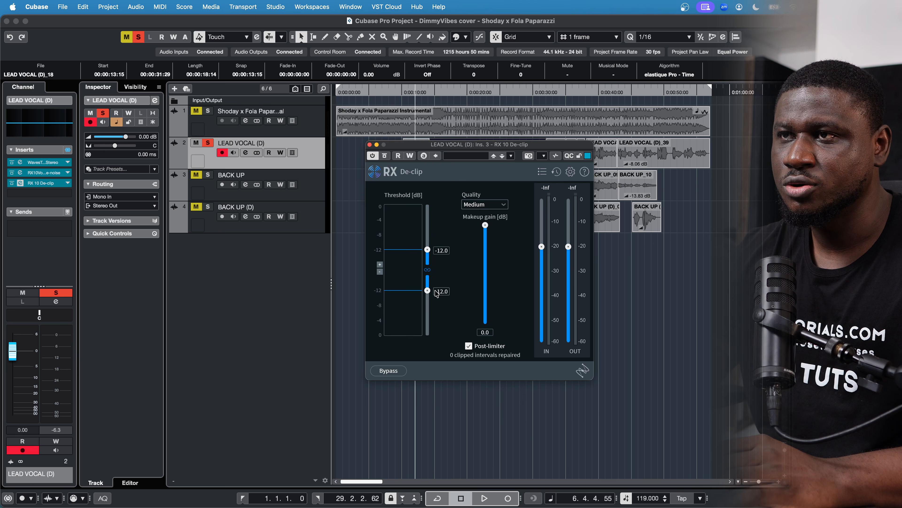
{"action": "key", "text": "space"}
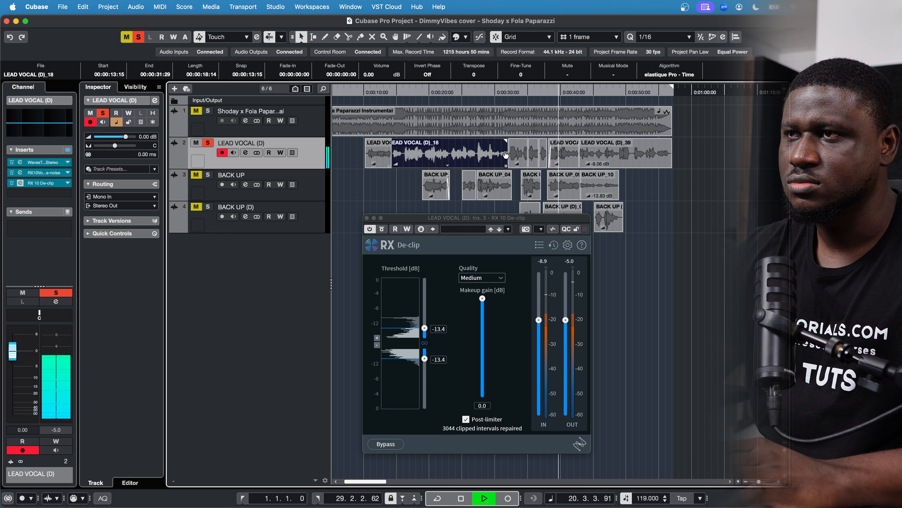
{"action": "key", "text": "space"}
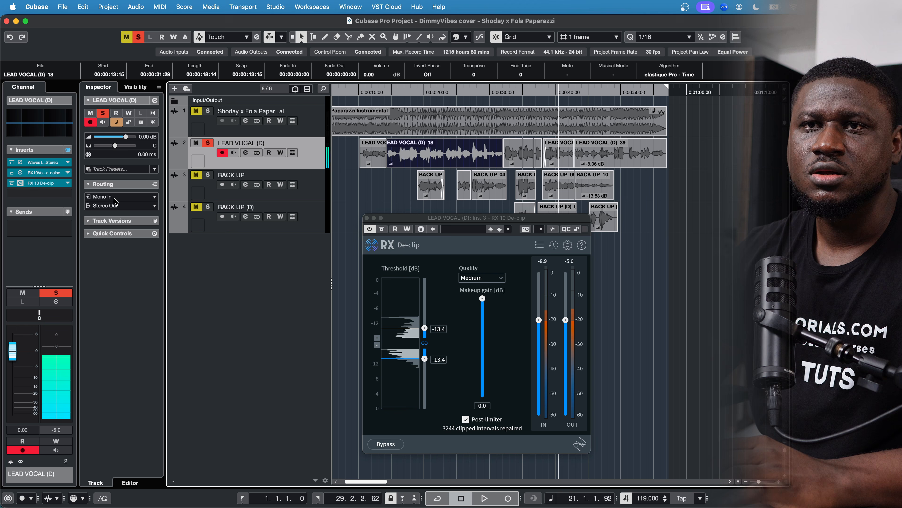
Add RX 10 Mouth De-click as the lead vocal's fourth insert, keep its default settings and close its window.
{"action": "left_click", "coordinate": [27, 194]}
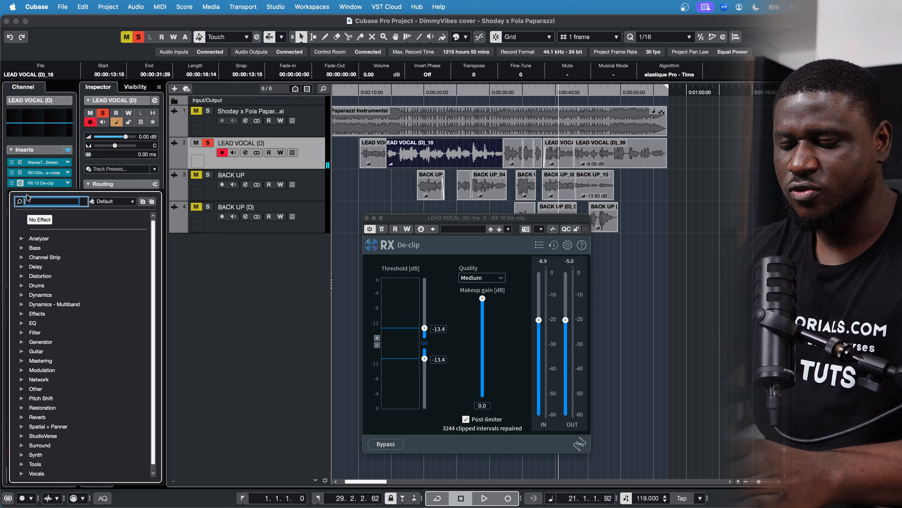
{"action": "type", "text": "rx"}
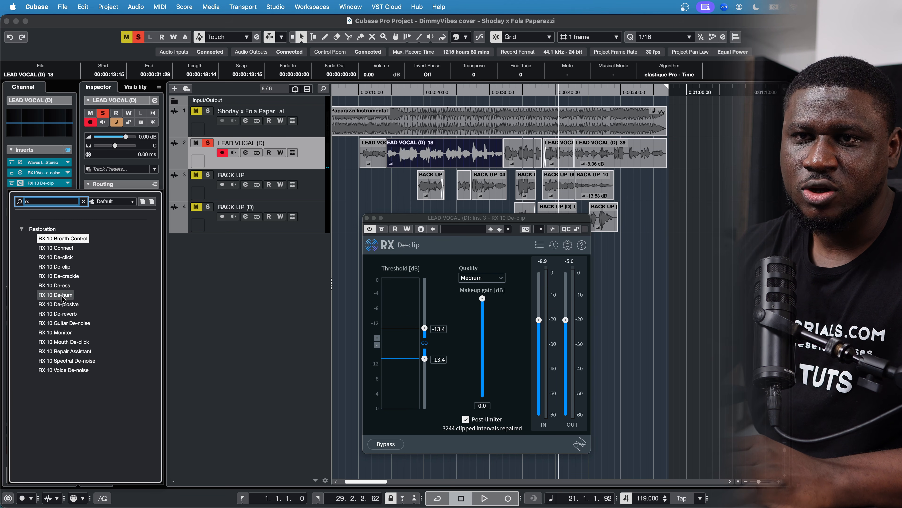
{"action": "left_click", "coordinate": [66, 345]}
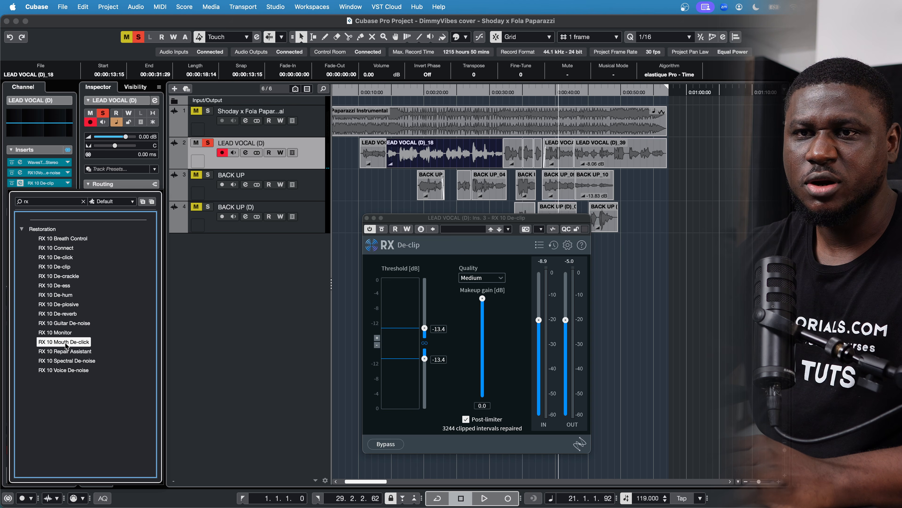
{"action": "left_click", "coordinate": [67, 342]}
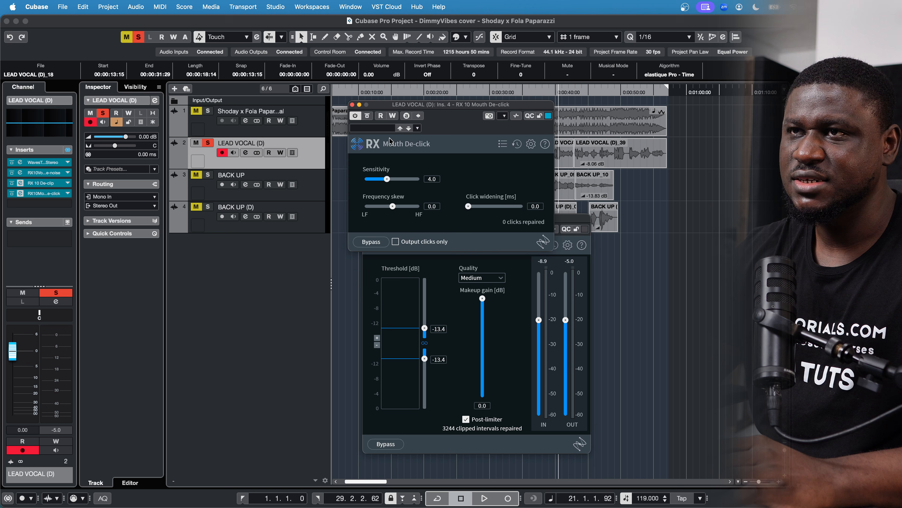
{"action": "left_click", "coordinate": [353, 105]}
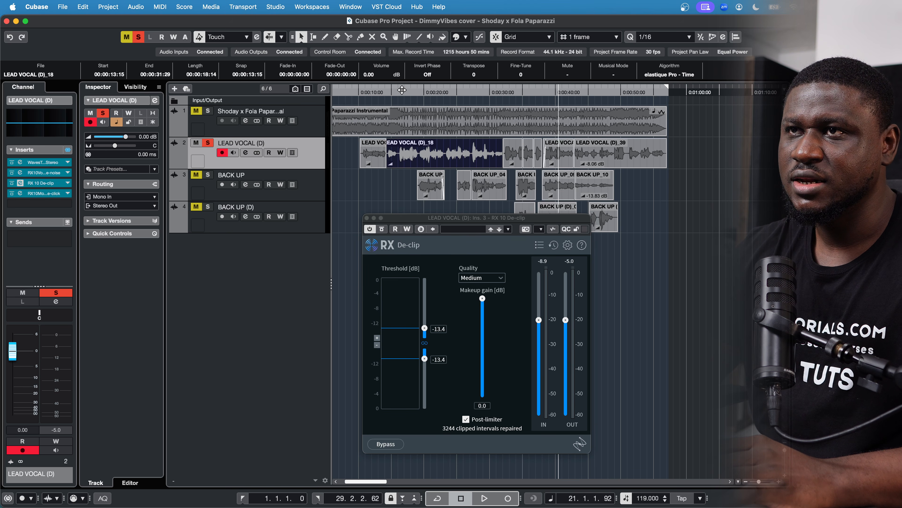
Add RX 10 Breath Control as the lead vocal's fifth insert, move its window clear of the timeline and place the playhead at about 16 seconds.
{"action": "left_click", "coordinate": [402, 90]}
{"action": "left_click", "coordinate": [32, 204]}
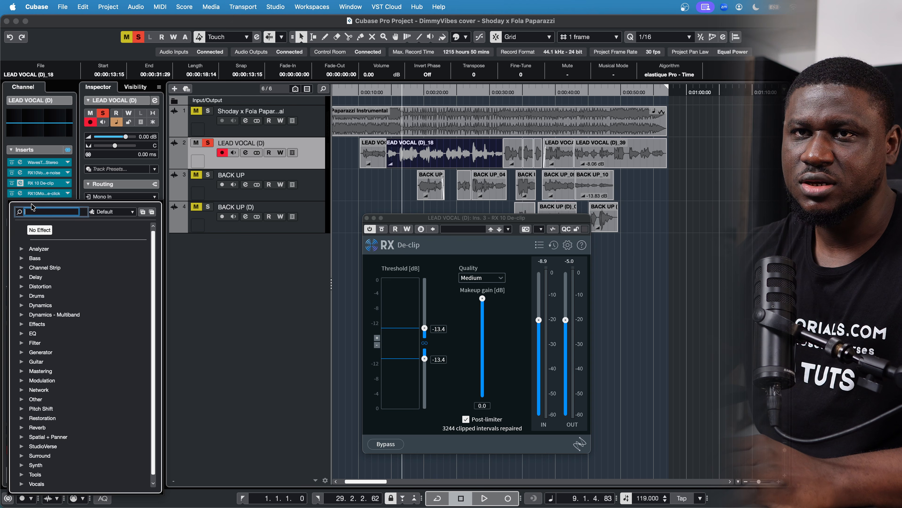
{"action": "type", "text": "rx br"}
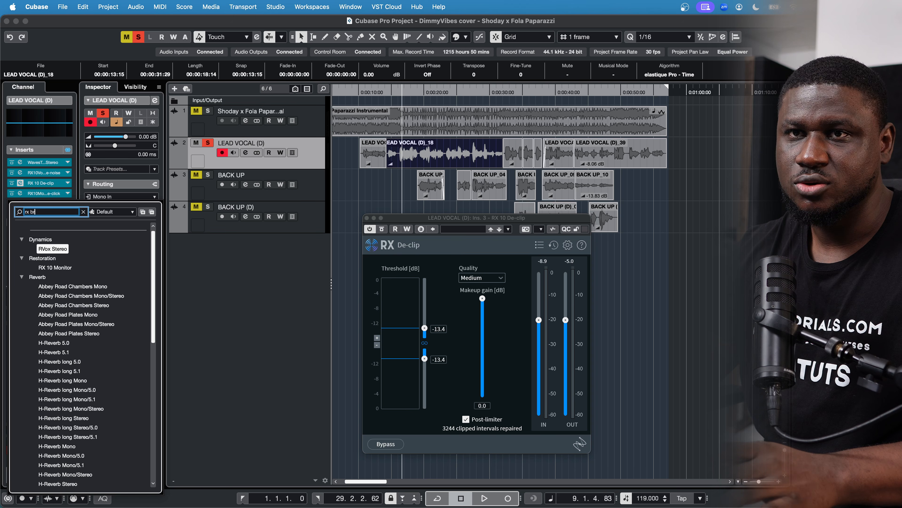
{"action": "double_click", "coordinate": [72, 250]}
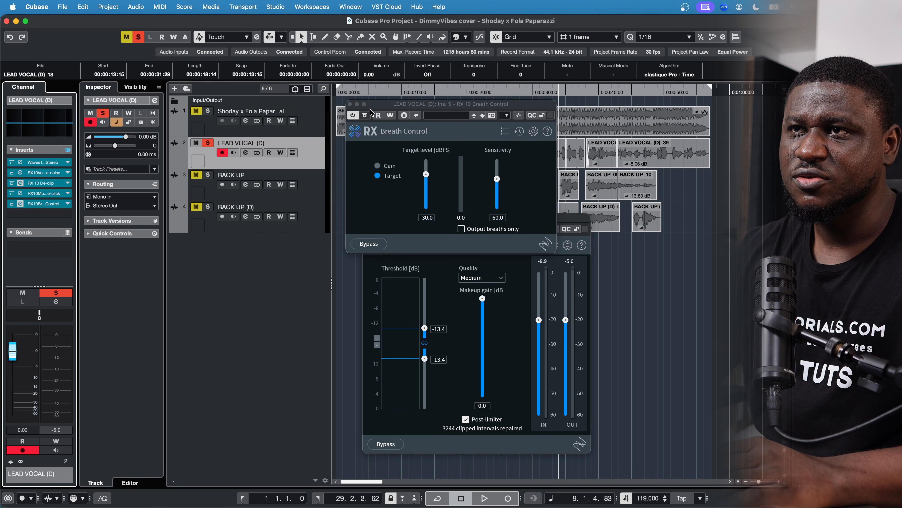
{"action": "left_click_drag", "start_coordinate": [386, 104], "coordinate": [398, 226]}
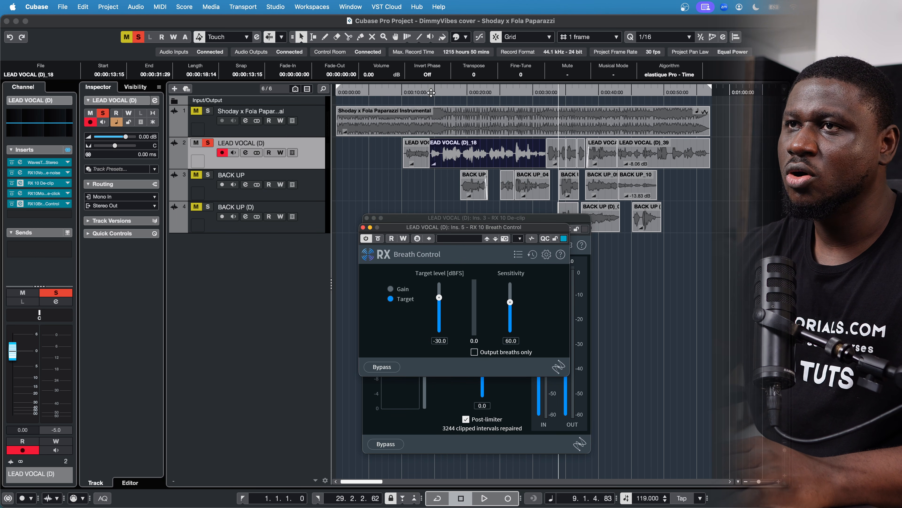
{"action": "left_click", "coordinate": [440, 90]}
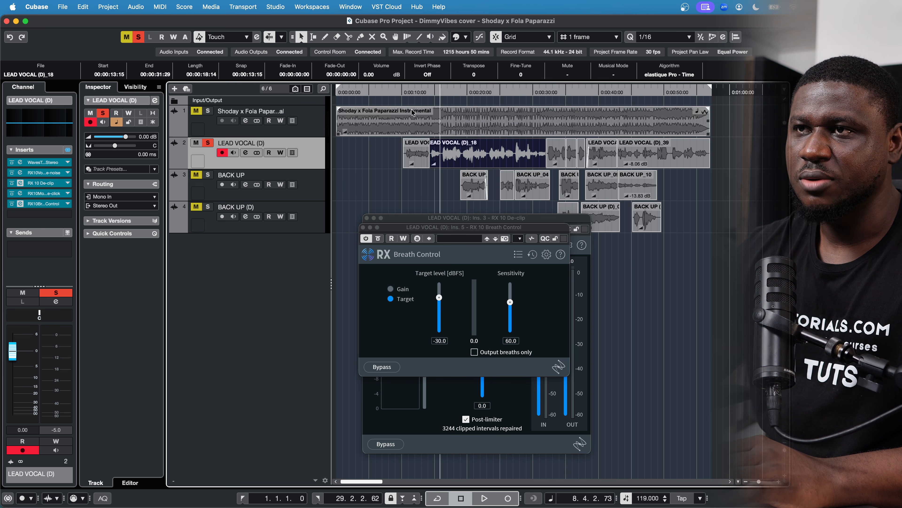
Set Breath Control's target level to -74.5 dBFS and check it against playback of the soloed lead vocal.
{"action": "left_click", "coordinate": [440, 322]}
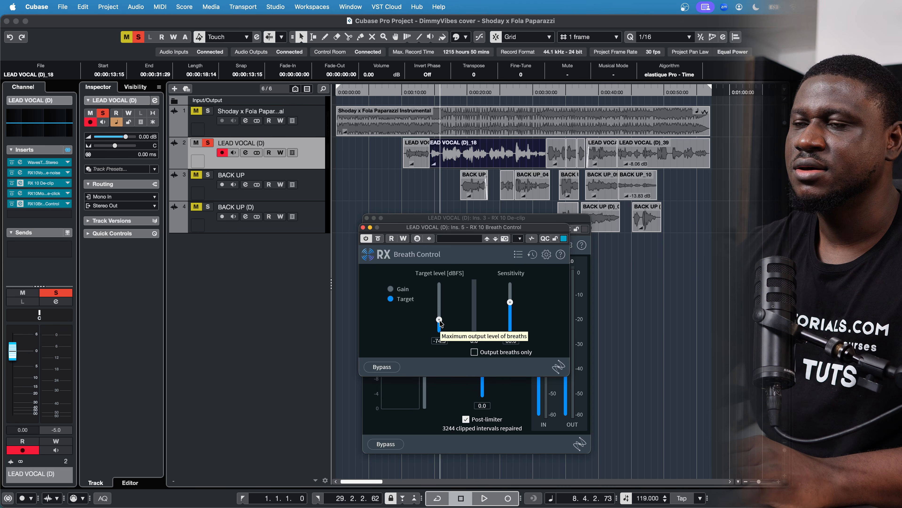
{"action": "key", "text": "space"}
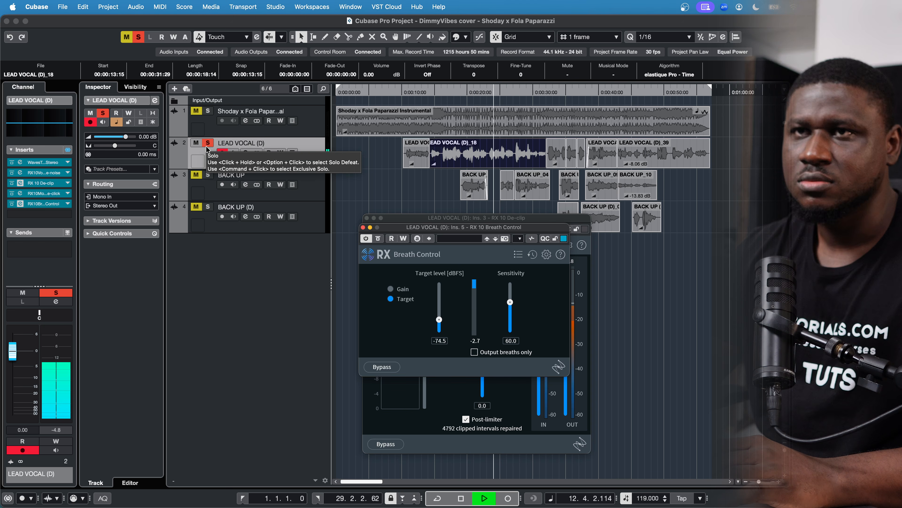
{"action": "key", "text": "space"}
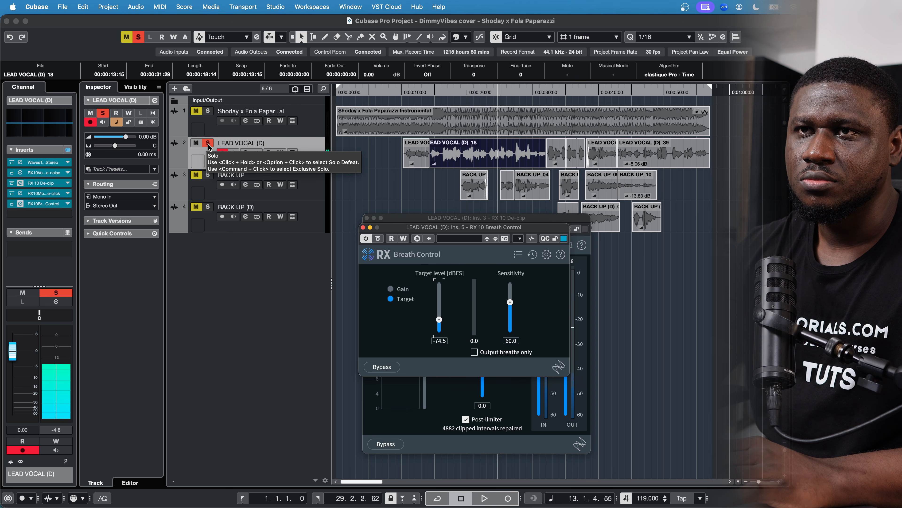
Take the lead vocal out of solo, close the Breath Control and De-clip windows, and audition the vocal with the instrumental.
{"action": "left_click", "coordinate": [208, 144]}
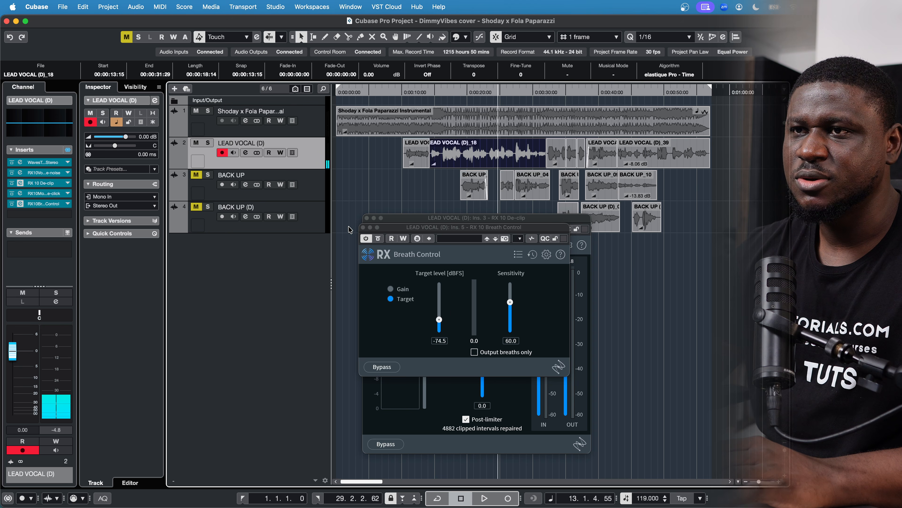
{"action": "left_click", "coordinate": [363, 227]}
{"action": "left_click", "coordinate": [367, 220]}
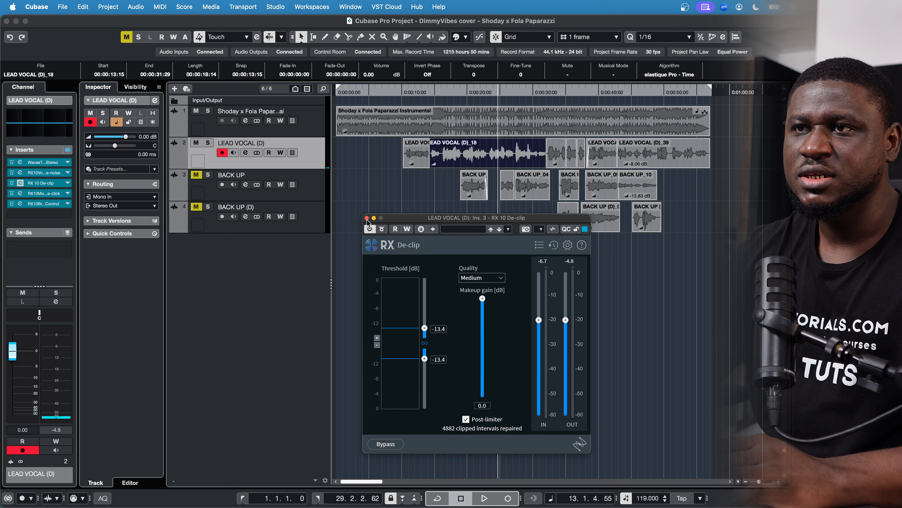
{"action": "left_click", "coordinate": [367, 220]}
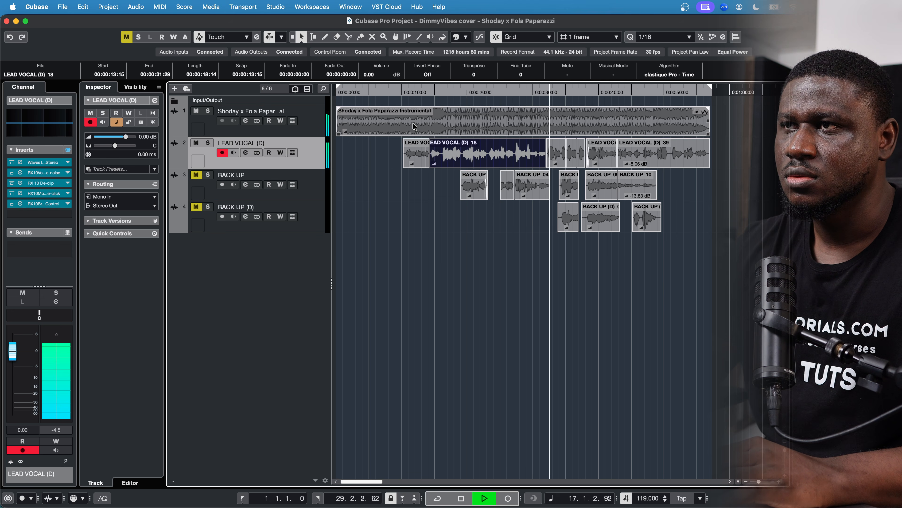
{"action": "scroll", "coordinate": [414, 127], "scroll_direction": "right", "scroll_amount": 1}
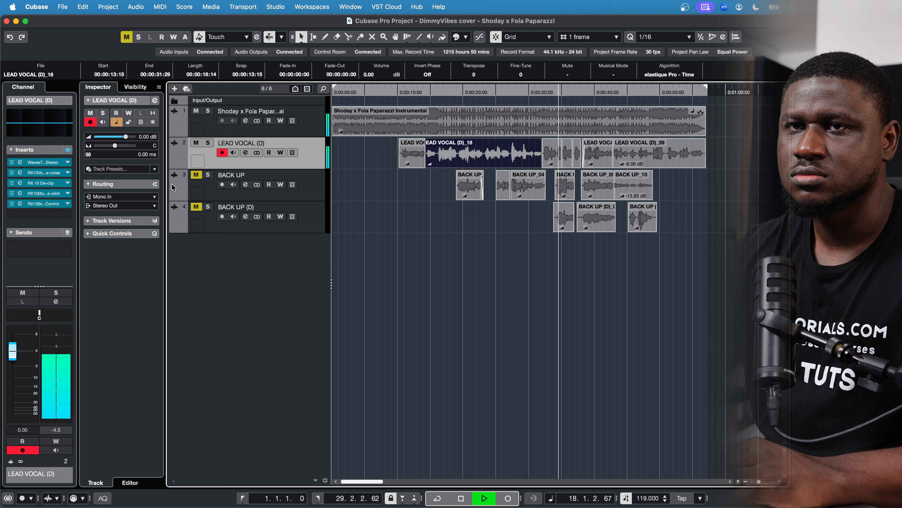
{"action": "key", "text": "space"}
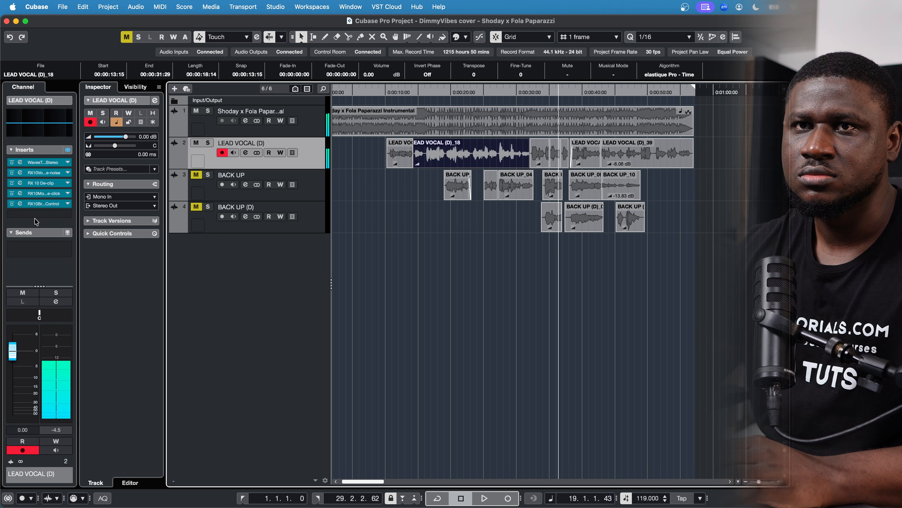
Add the Steinberg Compressor as the lead vocal's sixth insert and move its window below the timeline ruler.
{"action": "left_click", "coordinate": [36, 214]}
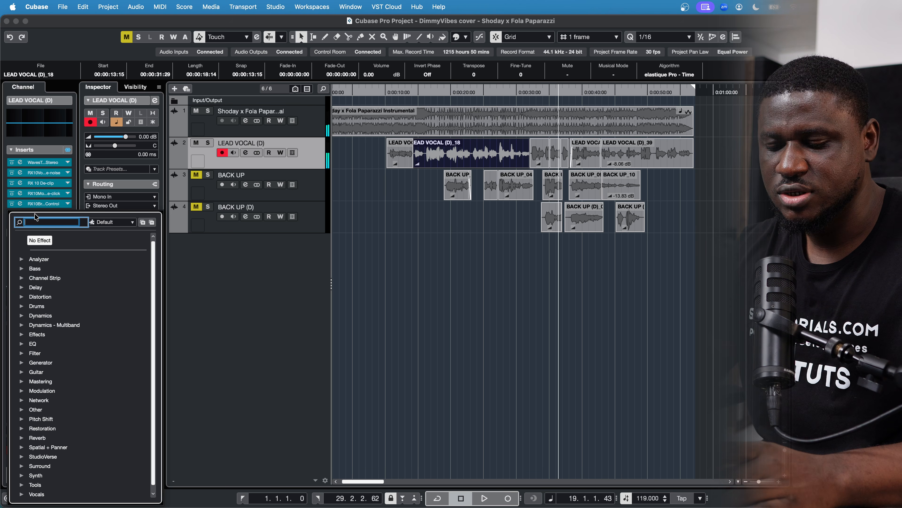
{"action": "type", "text": "eompr"}
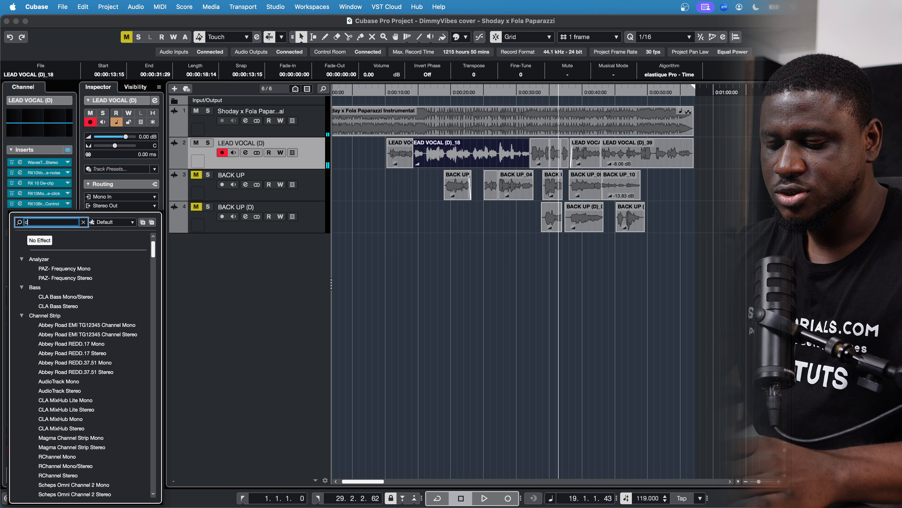
{"action": "type", "text": "ess"}
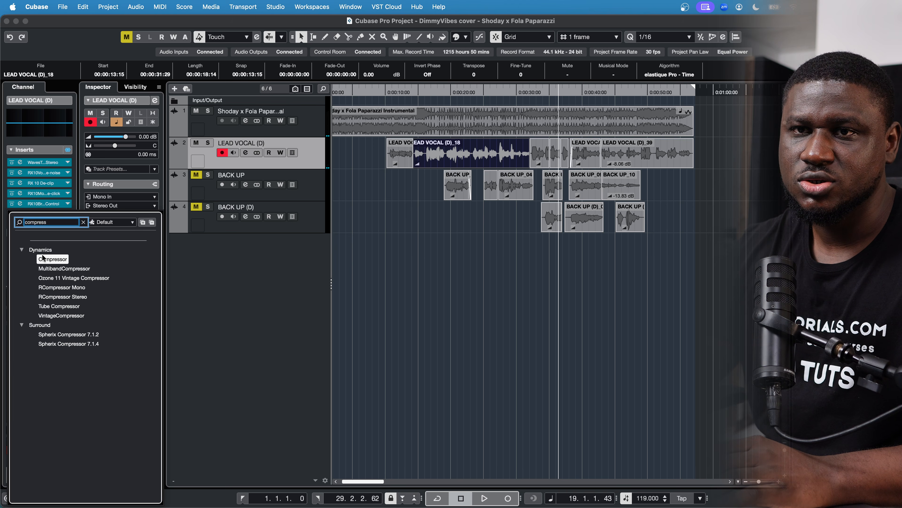
{"action": "type", "text": "z"}
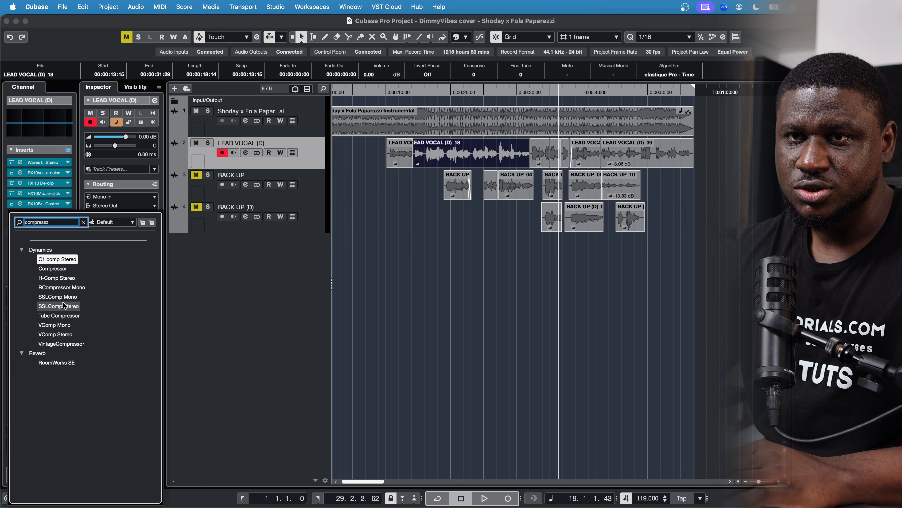
{"action": "left_click", "coordinate": [66, 268]}
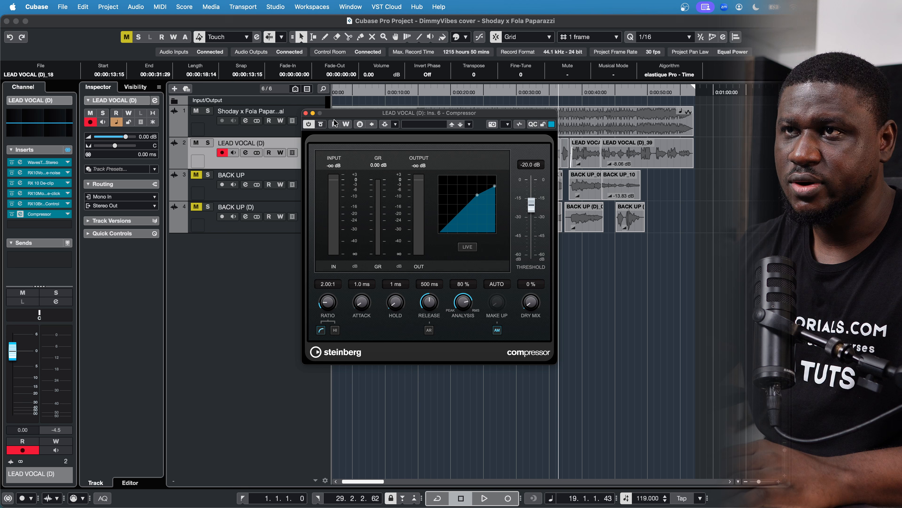
{"action": "left_click_drag", "start_coordinate": [350, 112], "coordinate": [350, 155]}
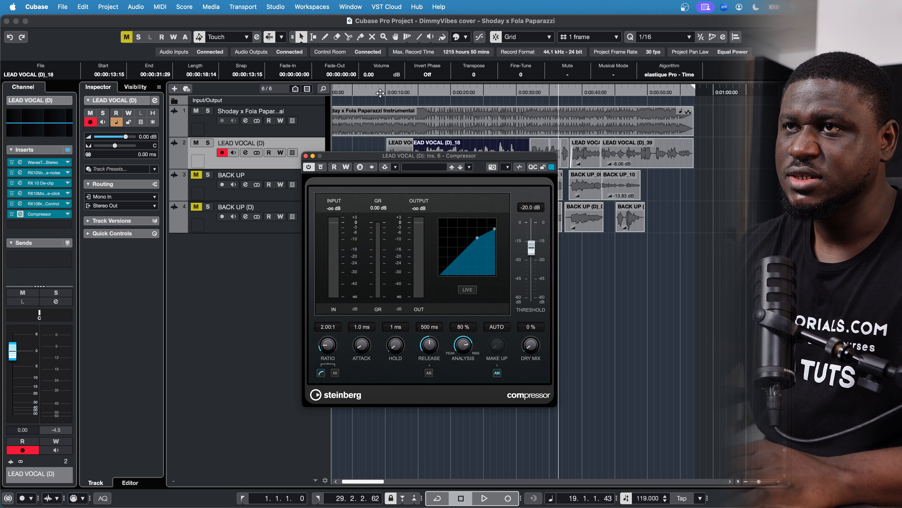
Set the Compressor's ratio to 4.59:1 and threshold to -25.1 dB during playback from bar 8, then close its window.
{"action": "left_click", "coordinate": [415, 93]}
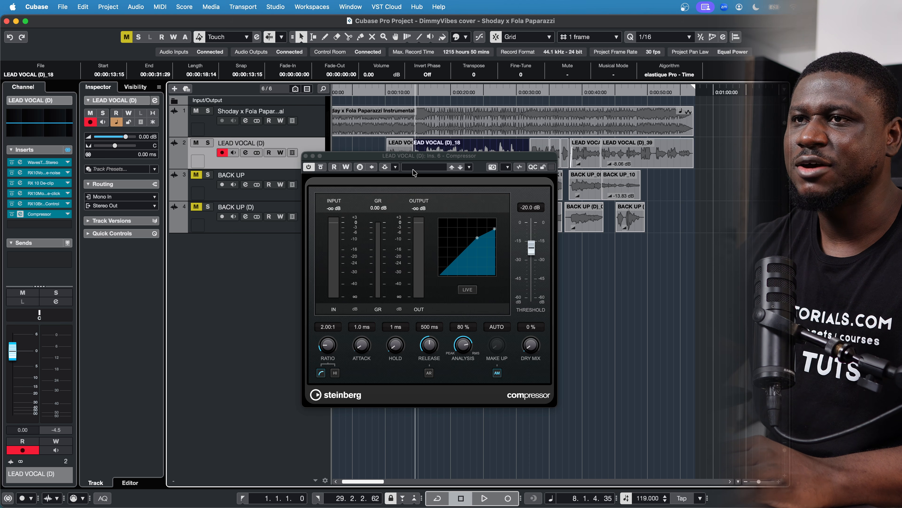
{"action": "left_click_drag", "start_coordinate": [411, 157], "coordinate": [417, 186]}
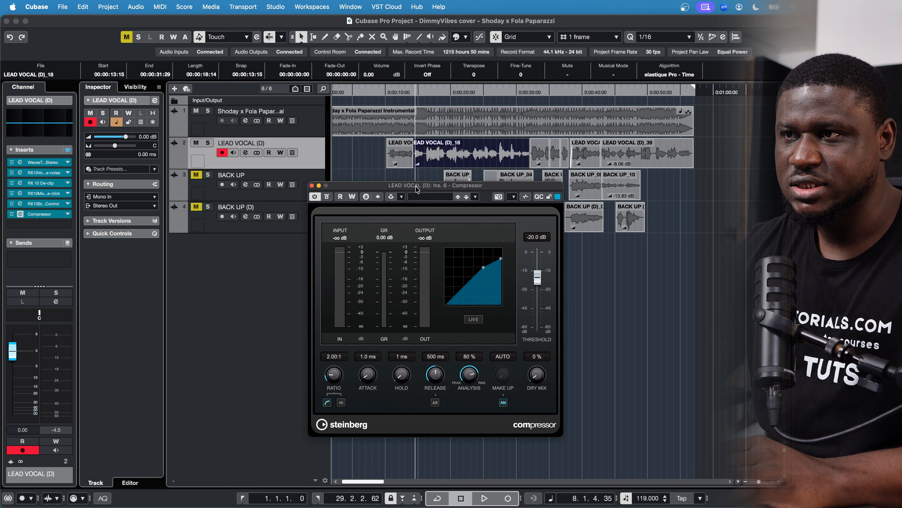
{"action": "key", "text": "space"}
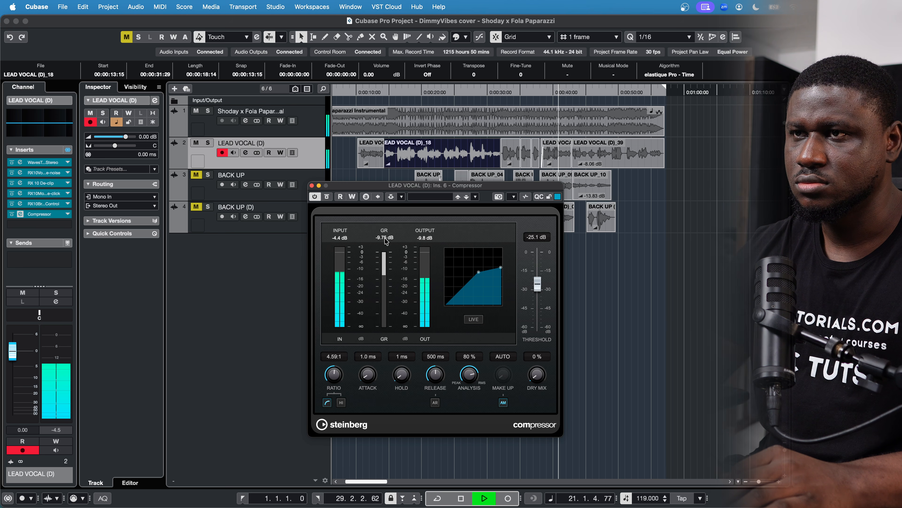
{"action": "left_click", "coordinate": [311, 186]}
{"action": "key", "text": "space"}
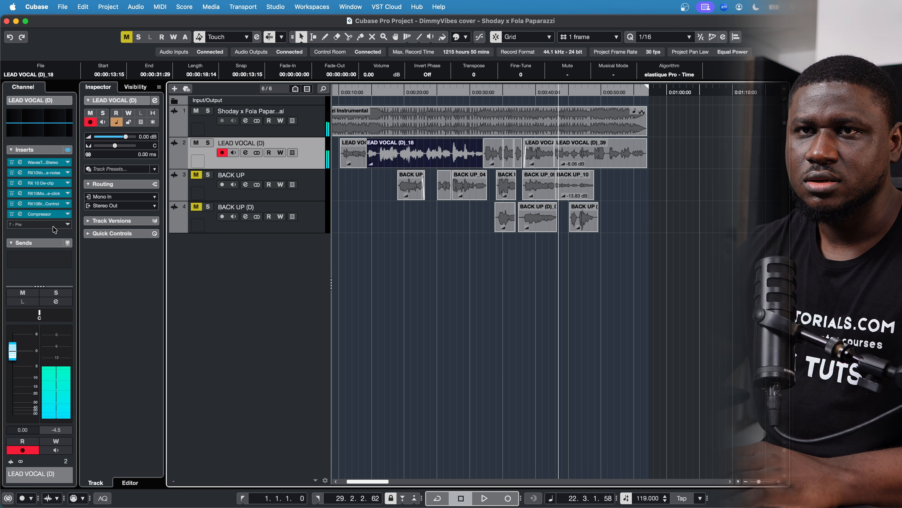
Add GEQ-30 as the lead vocal's seventh insert, move its window below the tracks and cut the 25 to 100 Hz bands to -12 dB.
{"action": "left_click", "coordinate": [48, 225]}
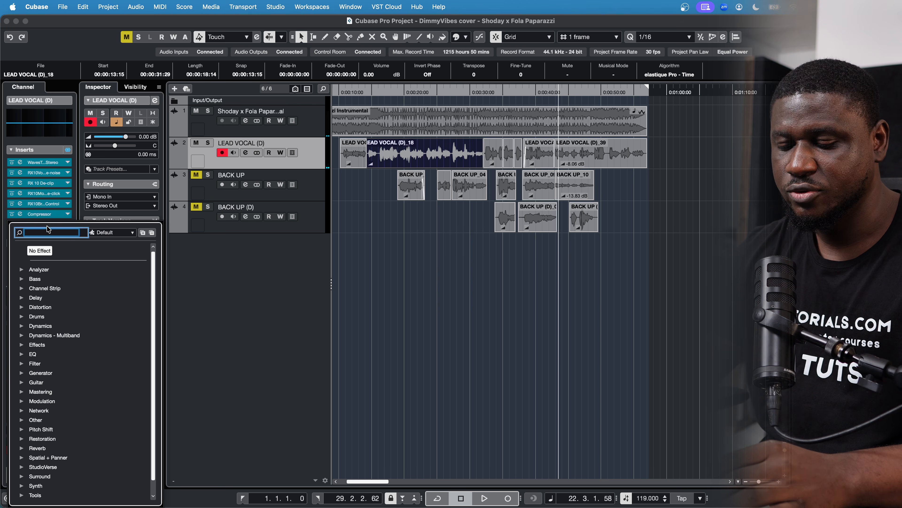
{"action": "type", "text": "eq"}
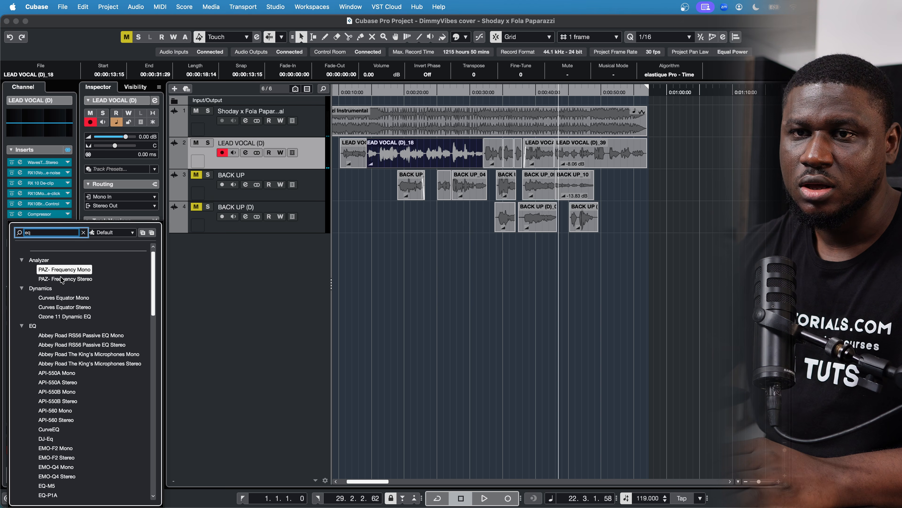
{"action": "key", "text": "BackSpace"}
{"action": "key", "text": "BackSpace"}
{"action": "type", "text": "geq"}
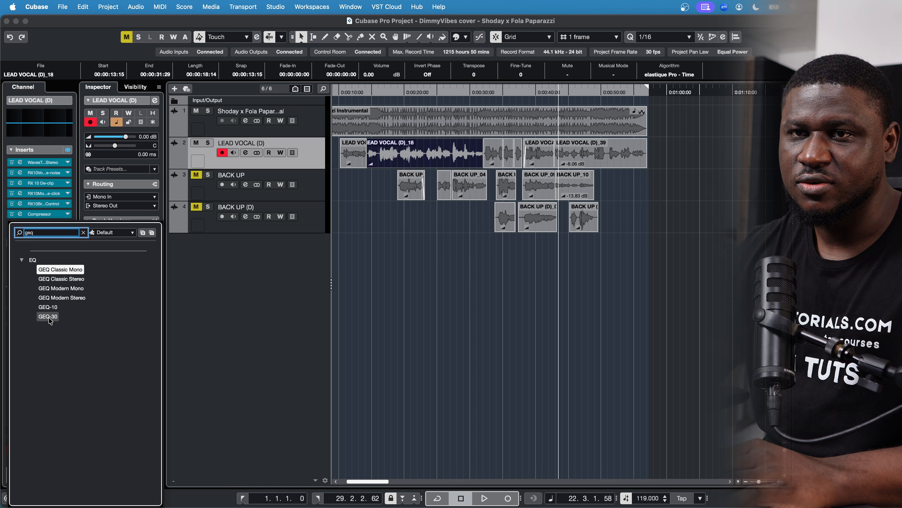
{"action": "left_click", "coordinate": [48, 317]}
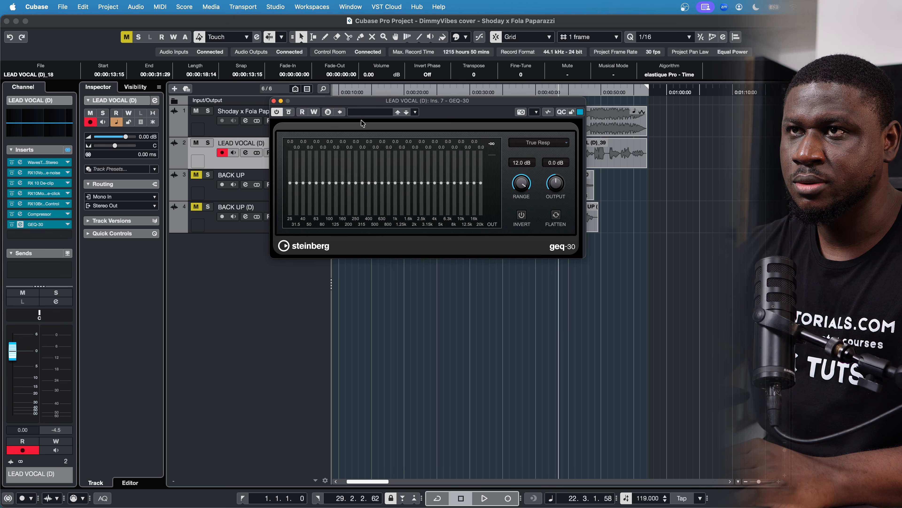
{"action": "left_click_drag", "start_coordinate": [362, 123], "coordinate": [404, 271]}
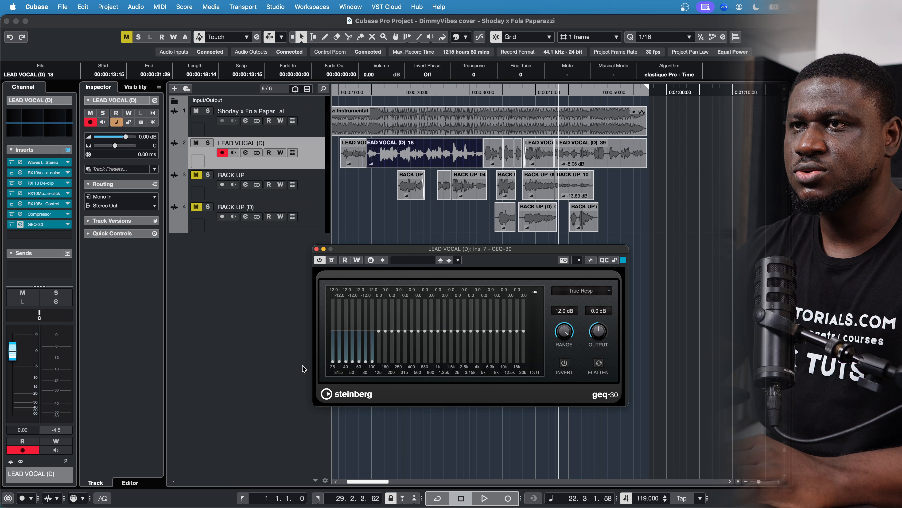
During playback, cut GEQ-30's 160 and 200 Hz bands by about 1 dB and its 250 and 315 Hz bands by about 2 dB.
{"action": "left_click", "coordinate": [380, 92]}
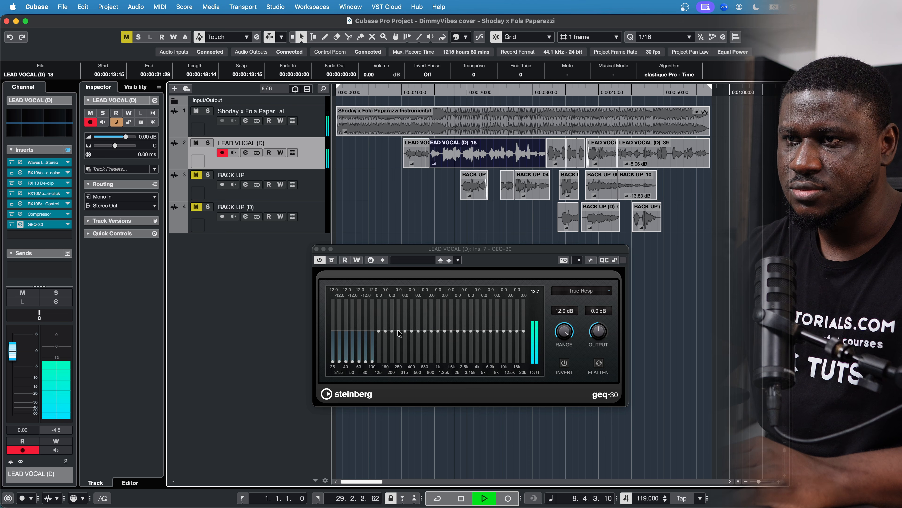
{"action": "mouse_move", "coordinate": [398, 330]}
{"action": "left_mouse_down"}
{"action": "mouse_move", "coordinate": [399, 307]}
{"action": "mouse_move", "coordinate": [405, 347]}
{"action": "left_mouse_up"}
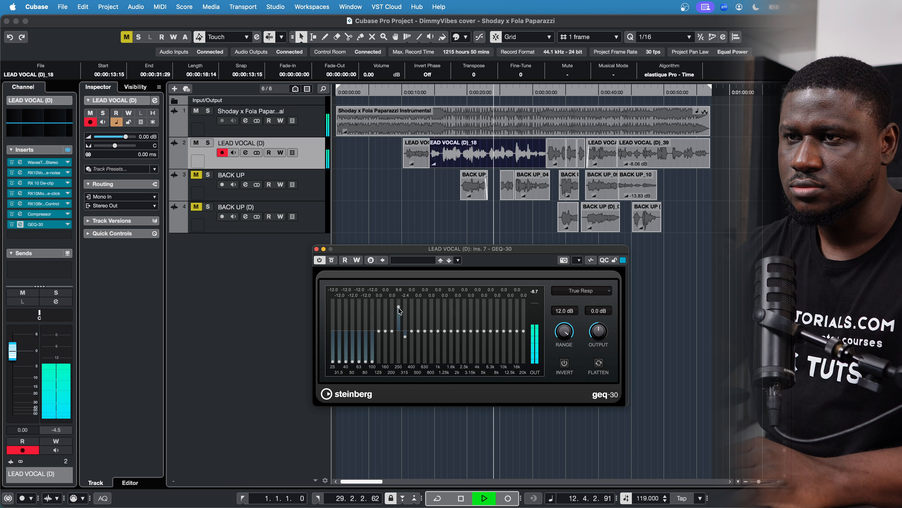
{"action": "left_click_drag", "start_coordinate": [398, 303], "coordinate": [398, 344]}
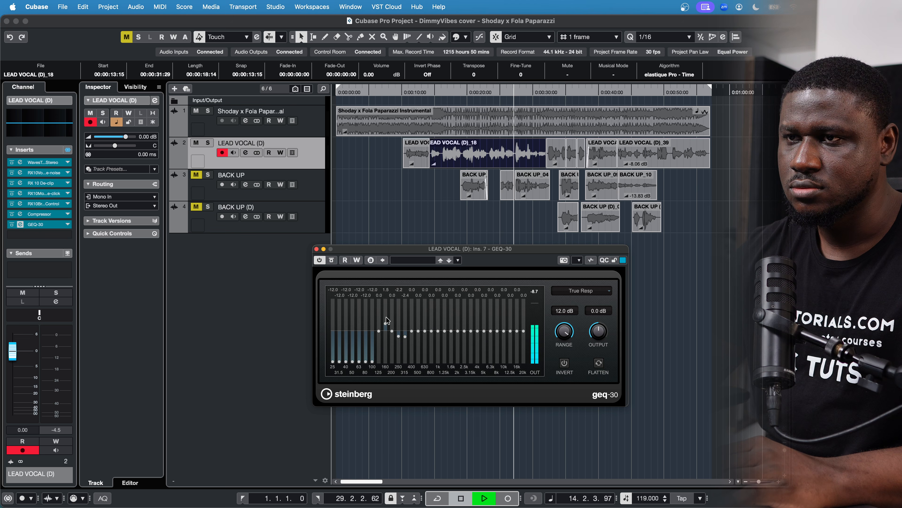
{"action": "mouse_move", "coordinate": [391, 301]}
{"action": "left_mouse_down"}
{"action": "mouse_move", "coordinate": [387, 322]}
{"action": "mouse_move", "coordinate": [400, 338]}
{"action": "left_mouse_up"}
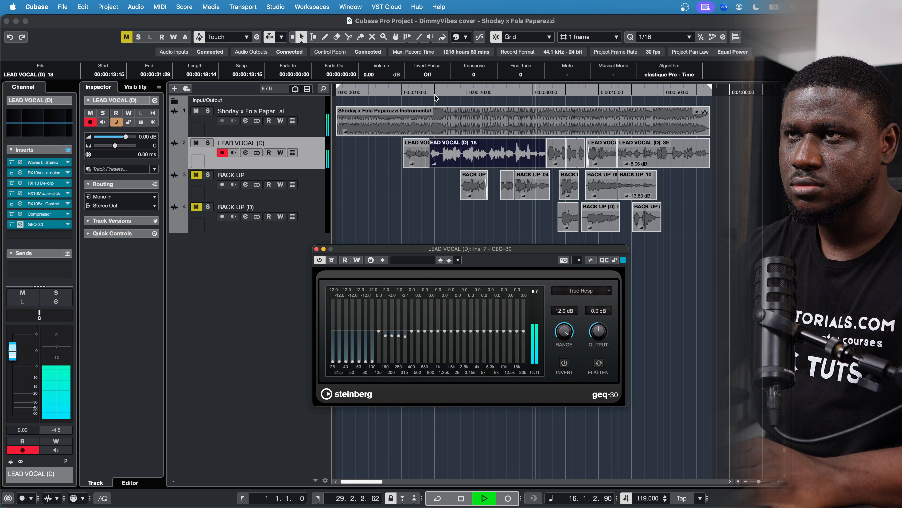
{"action": "left_click", "coordinate": [434, 180]}
{"action": "left_click", "coordinate": [391, 335]}
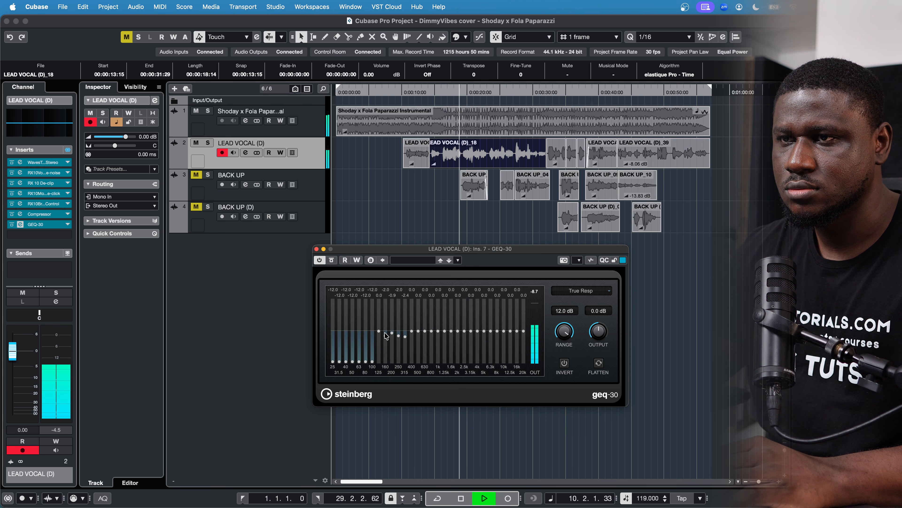
{"action": "key", "text": "space"}
{"action": "left_click", "coordinate": [386, 333]}
Set GEQ-30's 1 kHz band to -3.1 dB, 2.5 kHz to -2.4 dB and 6.3 kHz to -1.5 dB, slightly boost 10 to 20 kHz, and close it.
{"action": "left_click", "coordinate": [442, 213]}
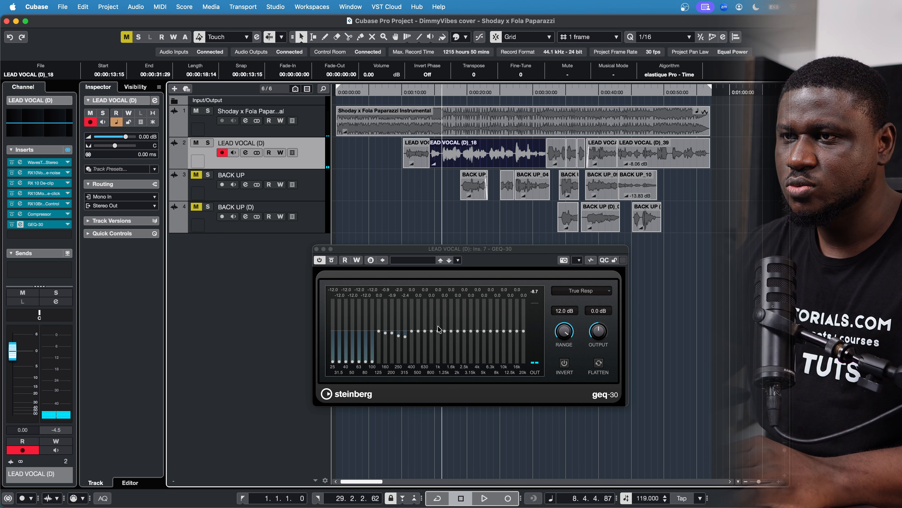
{"action": "left_click_drag", "start_coordinate": [441, 332], "coordinate": [443, 316]}
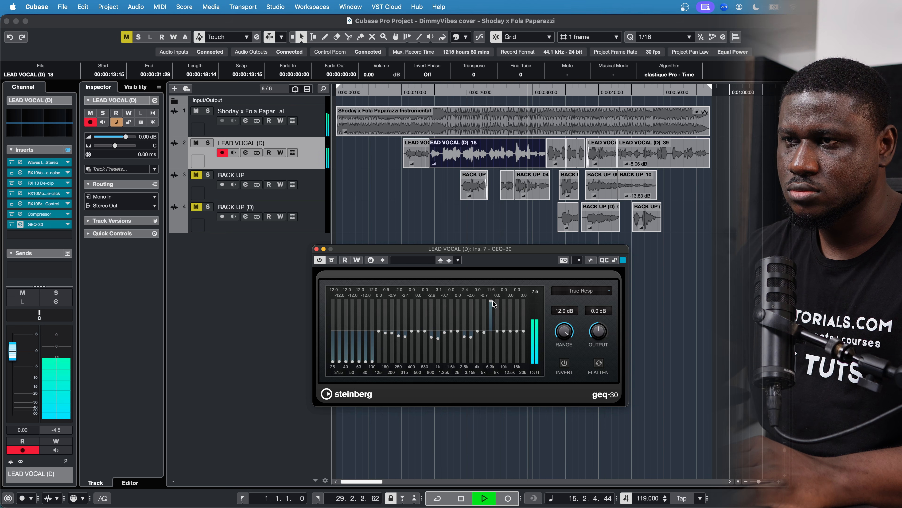
{"action": "mouse_move", "coordinate": [492, 337]}
{"action": "left_mouse_down"}
{"action": "mouse_move", "coordinate": [501, 309]}
{"action": "mouse_move", "coordinate": [497, 331]}
{"action": "left_mouse_up"}
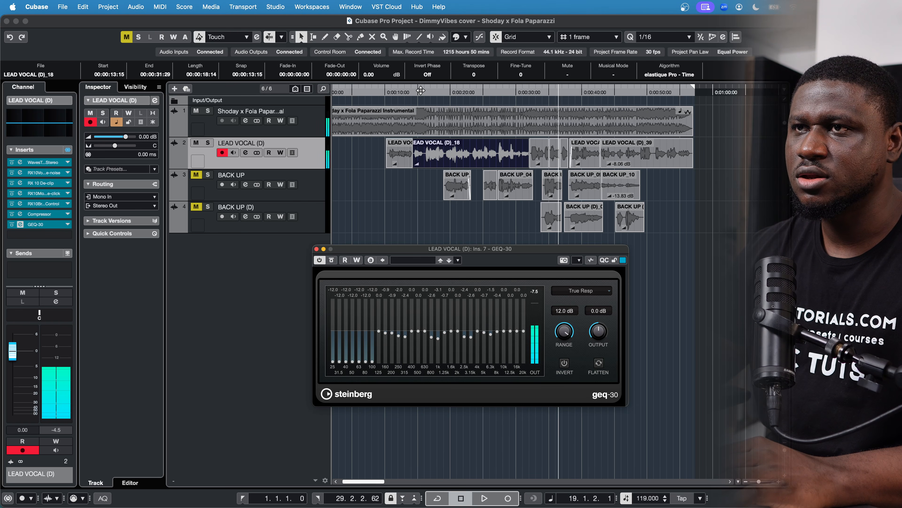
{"action": "left_click_drag", "start_coordinate": [497, 332], "coordinate": [524, 330]}
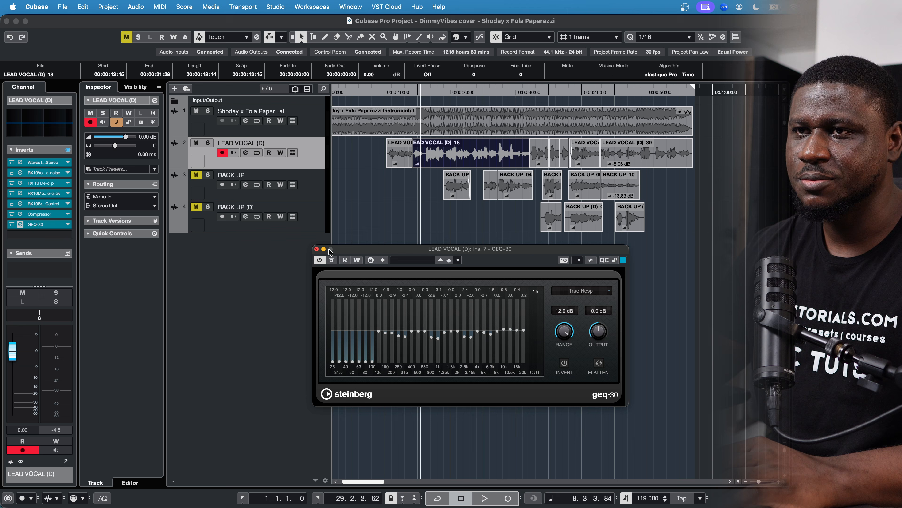
{"action": "left_click", "coordinate": [316, 249]}
Add Silk Vocal Stereo as the lead vocal's eighth insert, move its window below the tracks, and set Low to 27 and Mid to 23.
{"action": "left_click", "coordinate": [44, 235]}
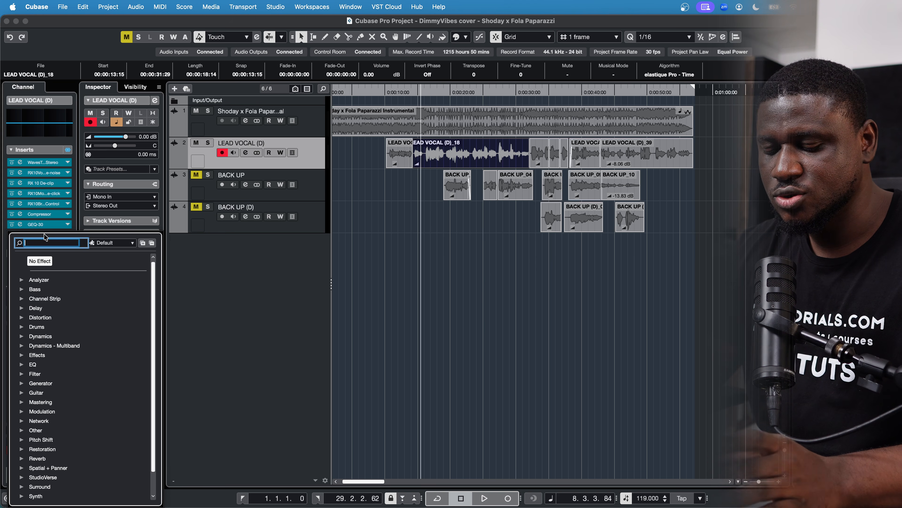
{"action": "type", "text": "silk"}
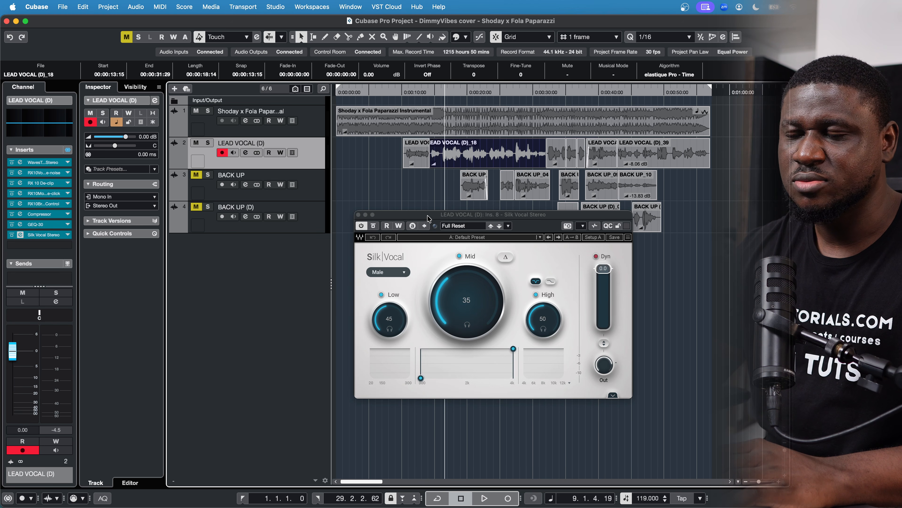
{"action": "left_click_drag", "start_coordinate": [429, 217], "coordinate": [431, 245]}
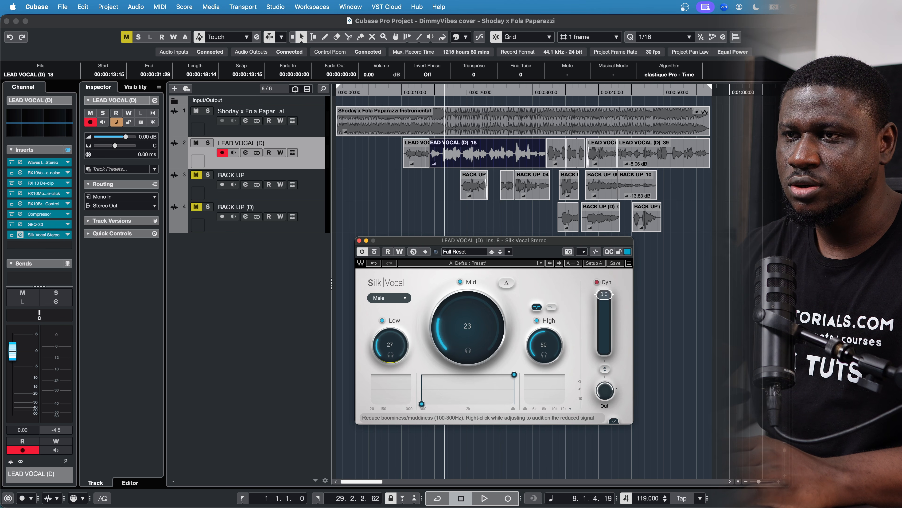
Set Silk Vocal's Low to 17, switch the High band to its second response curve, and lower Mid to 15 while soloing it during playback.
{"action": "left_click_drag", "start_coordinate": [391, 344], "coordinate": [390, 353]}
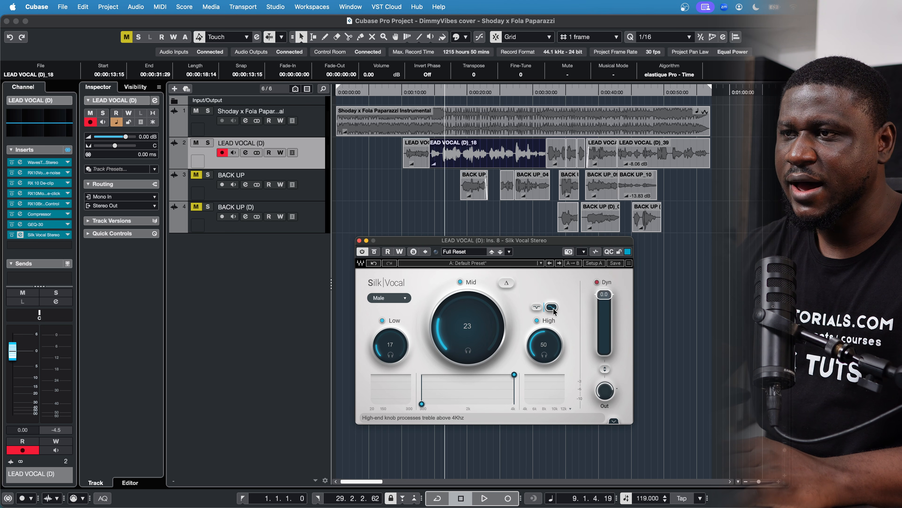
{"action": "key", "text": "space"}
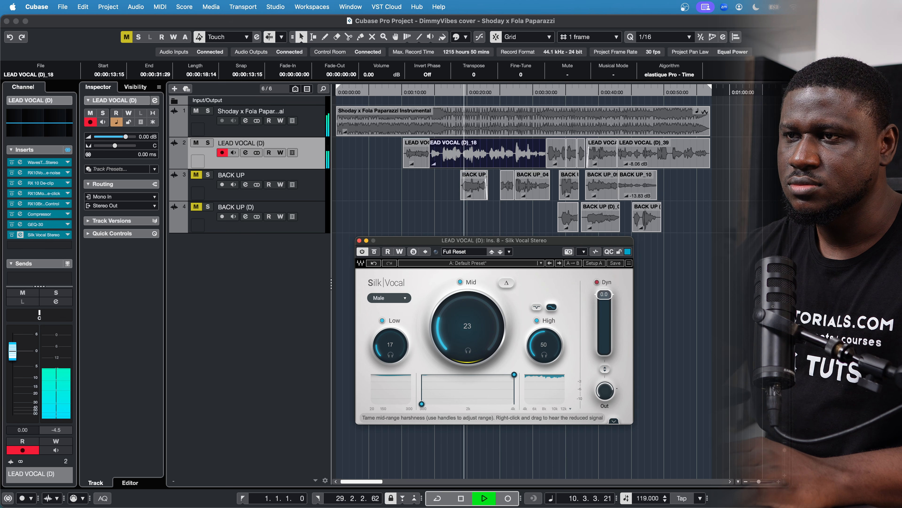
{"action": "mouse_move", "coordinate": [468, 328]}
{"action": "left_mouse_down"}
{"action": "mouse_move", "coordinate": [467, 312]}
{"action": "mouse_move", "coordinate": [467, 331]}
{"action": "left_mouse_up"}
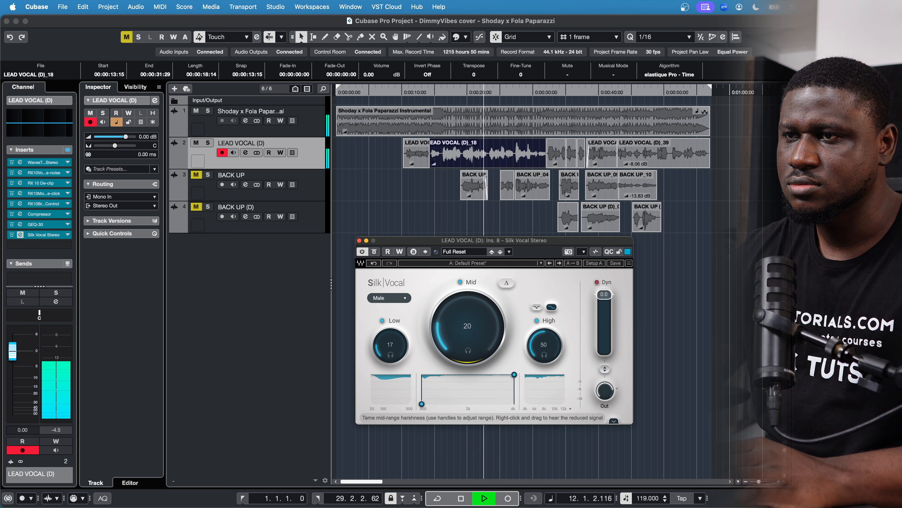
{"action": "left_click", "coordinate": [468, 350]}
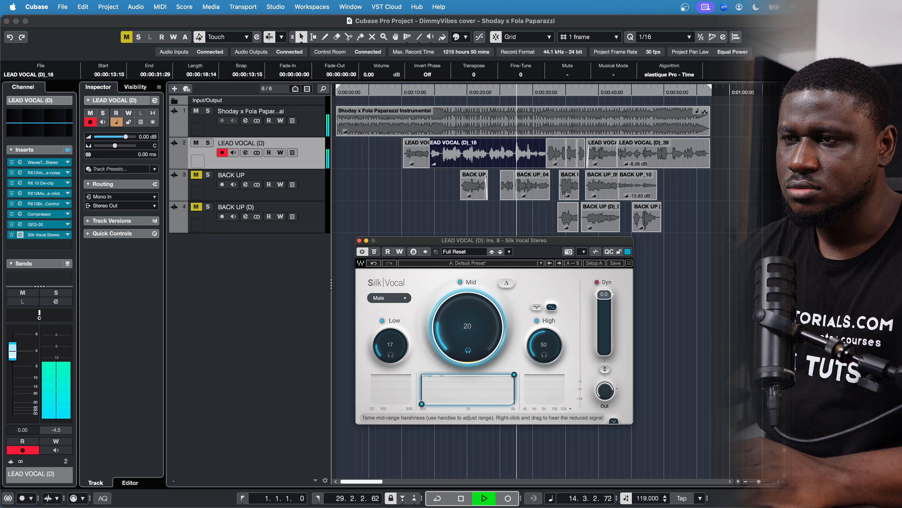
{"action": "mouse_move", "coordinate": [468, 319]}
{"action": "left_mouse_down"}
{"action": "mouse_move", "coordinate": [467, 305]}
{"action": "mouse_move", "coordinate": [467, 335]}
{"action": "left_mouse_up"}
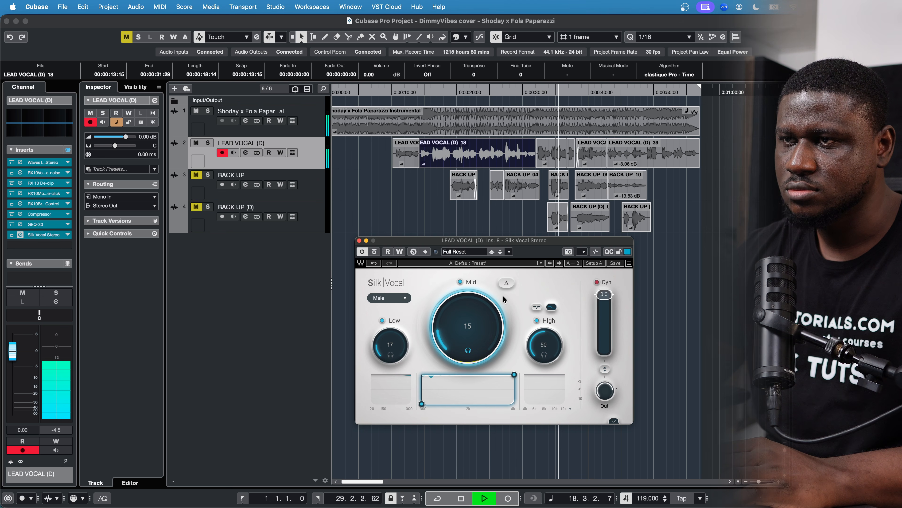
Toggle Silk Vocal's Mid bypass on and off during playback to compare the mid-range processing, leaving it enabled.
{"action": "left_click", "coordinate": [459, 282]}
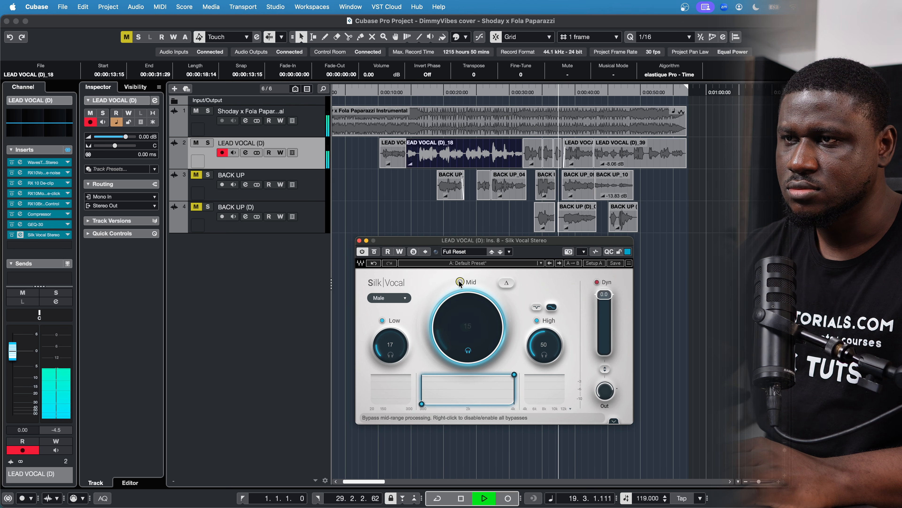
{"action": "left_click", "coordinate": [459, 281]}
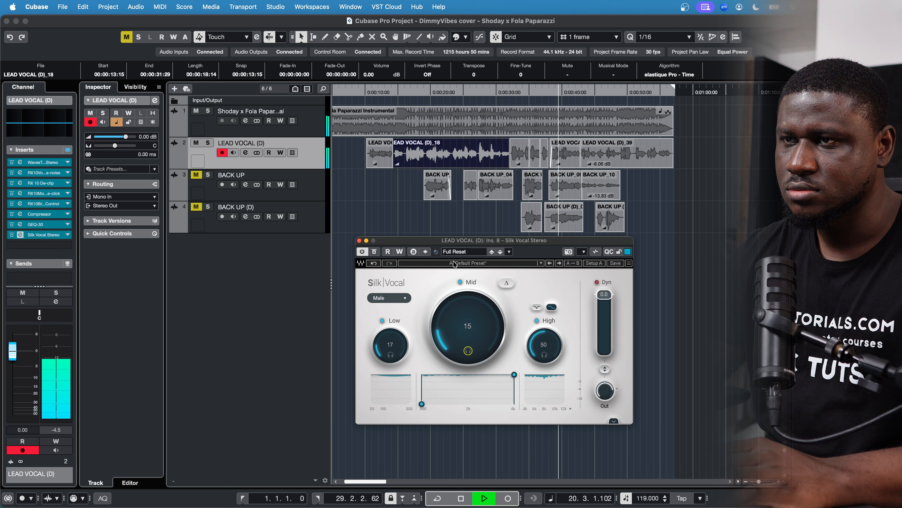
{"action": "left_click", "coordinate": [461, 282]}
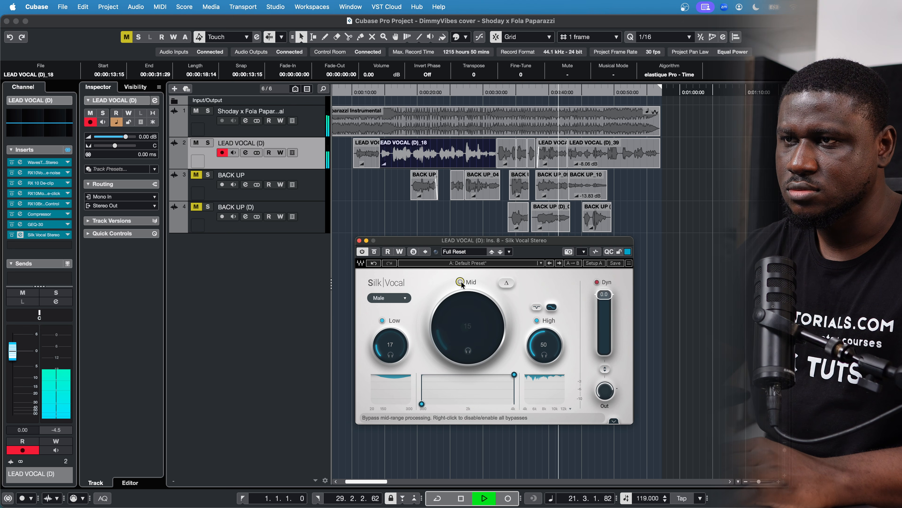
{"action": "left_click", "coordinate": [460, 282]}
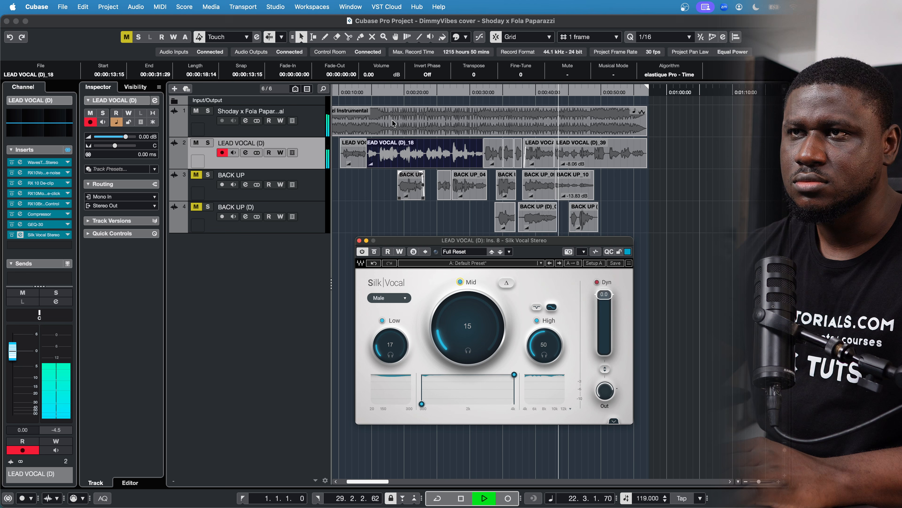
Replay from near the start of LEAD VOCAL (D)_18 and set Silk Vocal's Low to 10.
{"action": "left_click", "coordinate": [370, 91]}
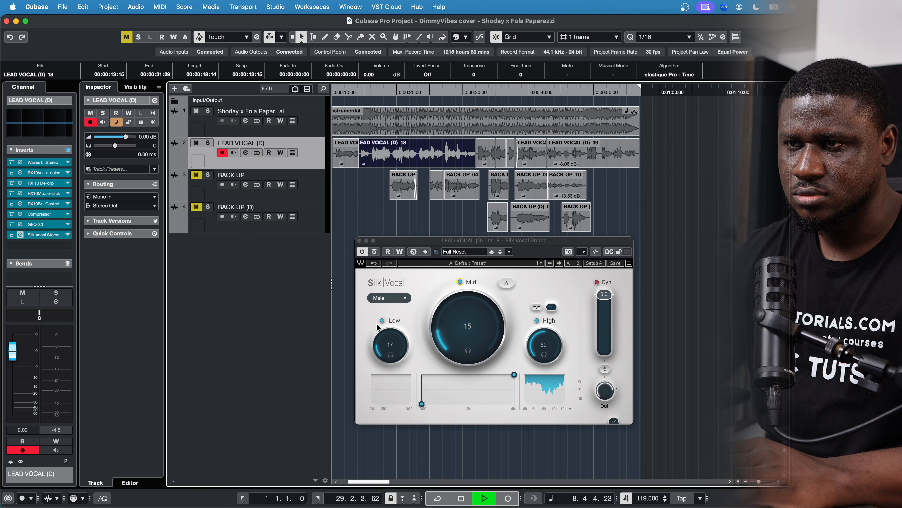
{"action": "left_click", "coordinate": [384, 353]}
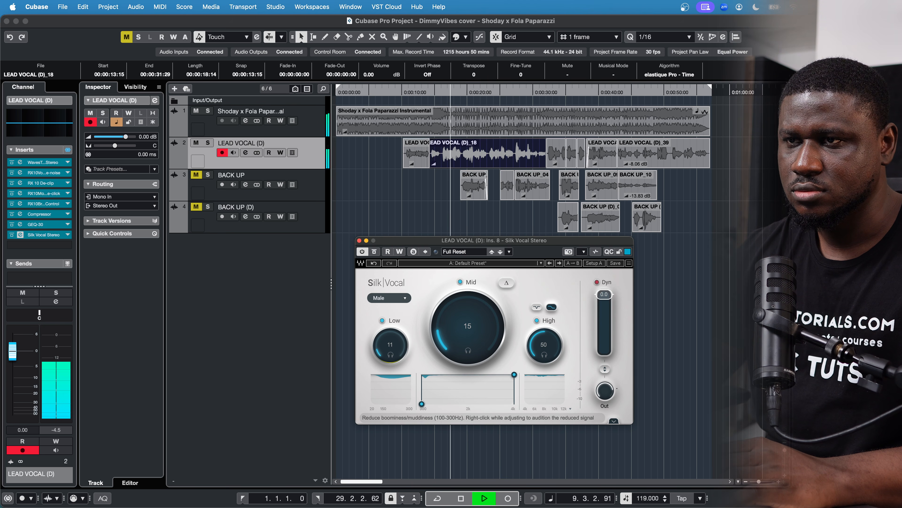
{"action": "left_click", "coordinate": [391, 355]}
{"action": "left_click", "coordinate": [391, 355]}
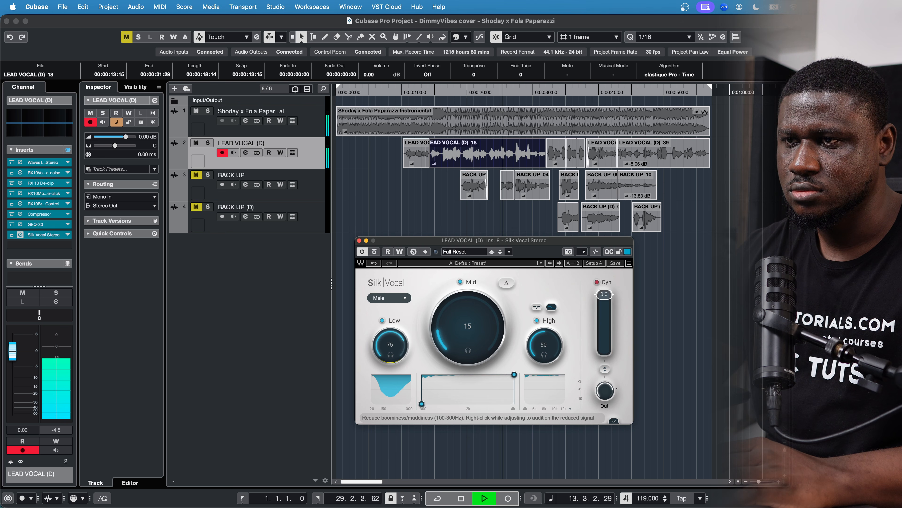
{"action": "left_click_drag", "start_coordinate": [390, 344], "coordinate": [390, 373]}
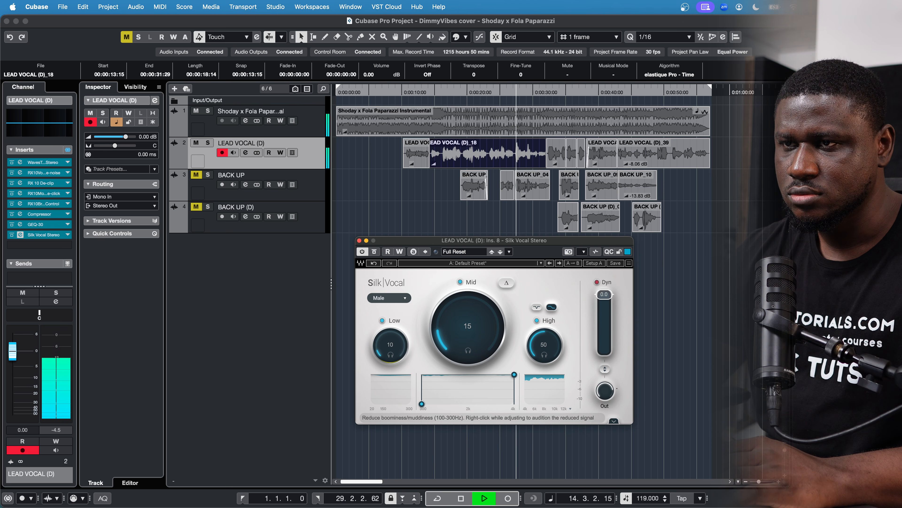
Try higher and lower amounts of Silk Vocal's High band during playback and set it to 26.
{"action": "left_click_drag", "start_coordinate": [543, 346], "coordinate": [543, 344]}
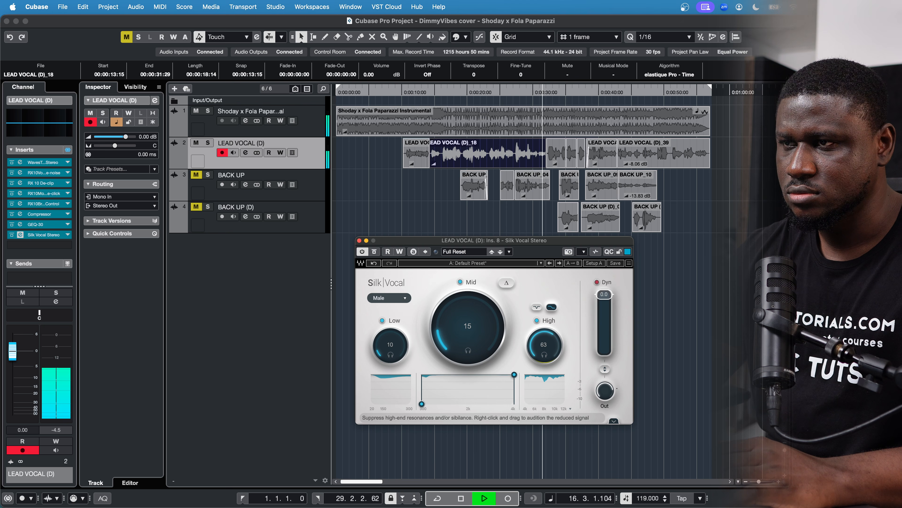
{"action": "left_click_drag", "start_coordinate": [544, 344], "coordinate": [543, 387]}
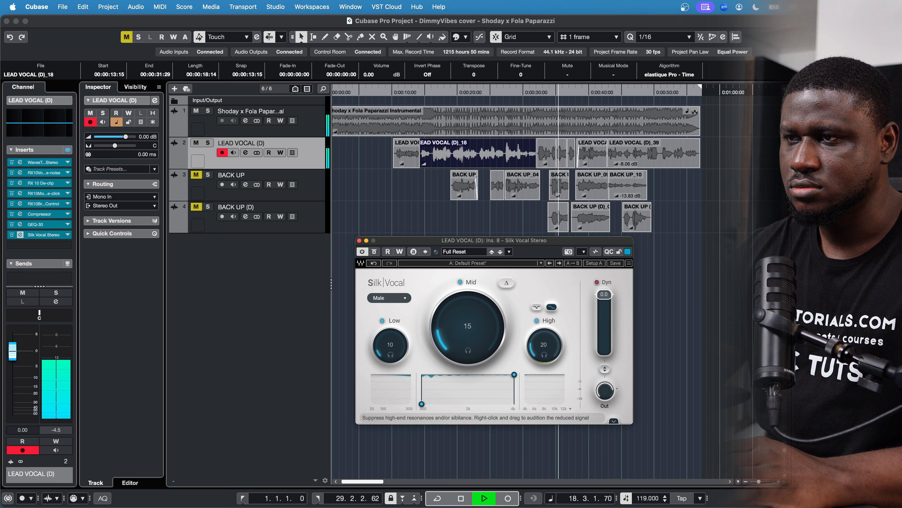
{"action": "left_click_drag", "start_coordinate": [544, 344], "coordinate": [543, 338]}
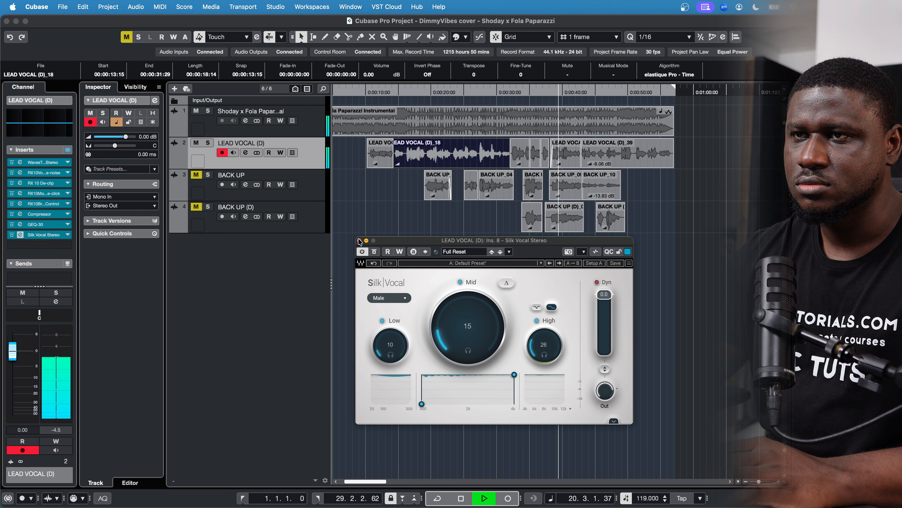
Compare the lead vocal with Silk Vocal deactivated and activated, leave it on, then close its window and stop playback.
{"action": "left_click", "coordinate": [363, 251]}
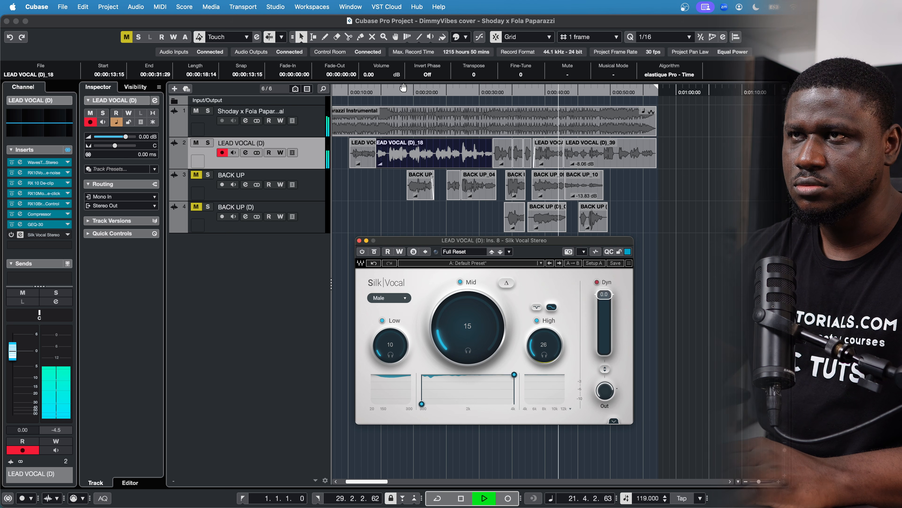
{"action": "left_click", "coordinate": [392, 92]}
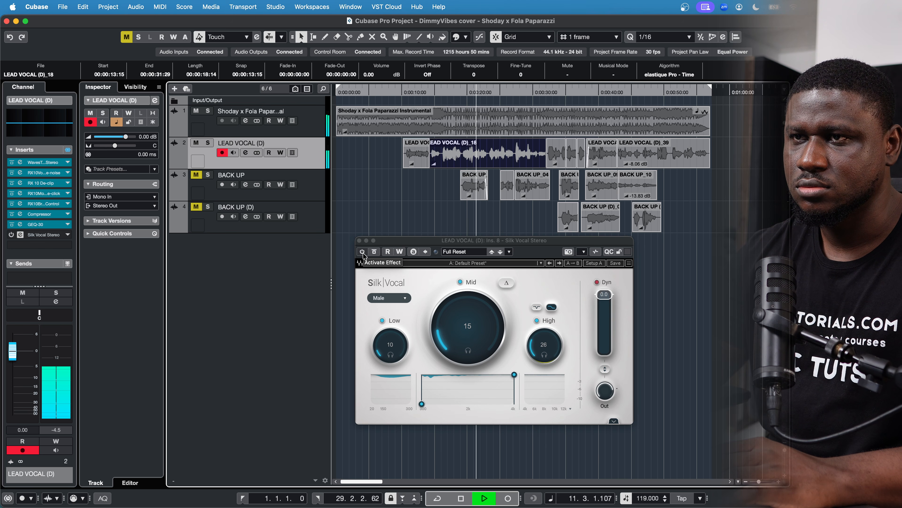
{"action": "left_click", "coordinate": [363, 252]}
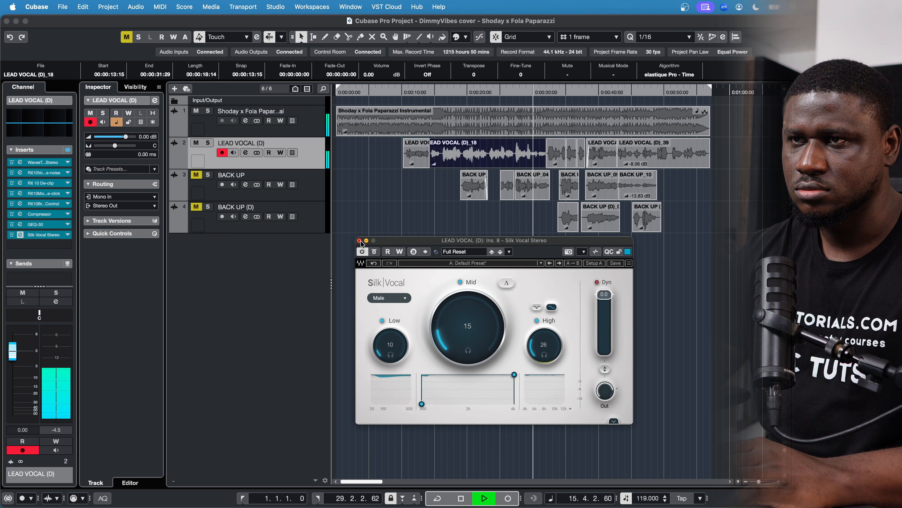
{"action": "left_click", "coordinate": [359, 240]}
{"action": "key", "text": "space"}
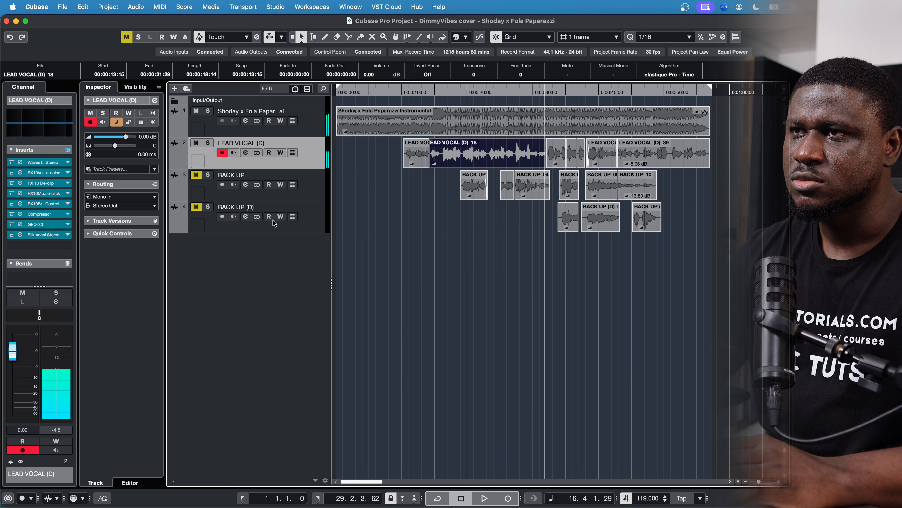
With cycle on and the cursor near 15 seconds, add CLA-76 Stereo as the lead vocal's ninth insert and move its window below that track.
{"action": "left_click", "coordinate": [437, 85]}
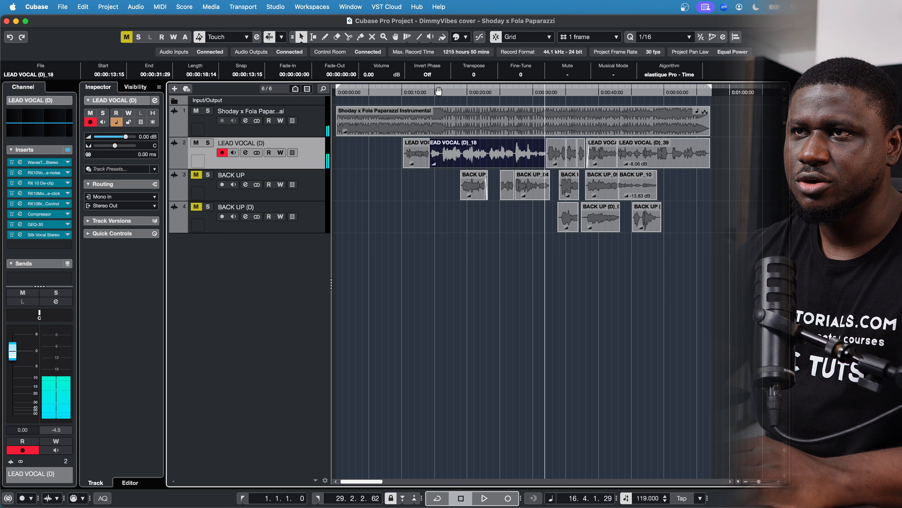
{"action": "left_click", "coordinate": [437, 89]}
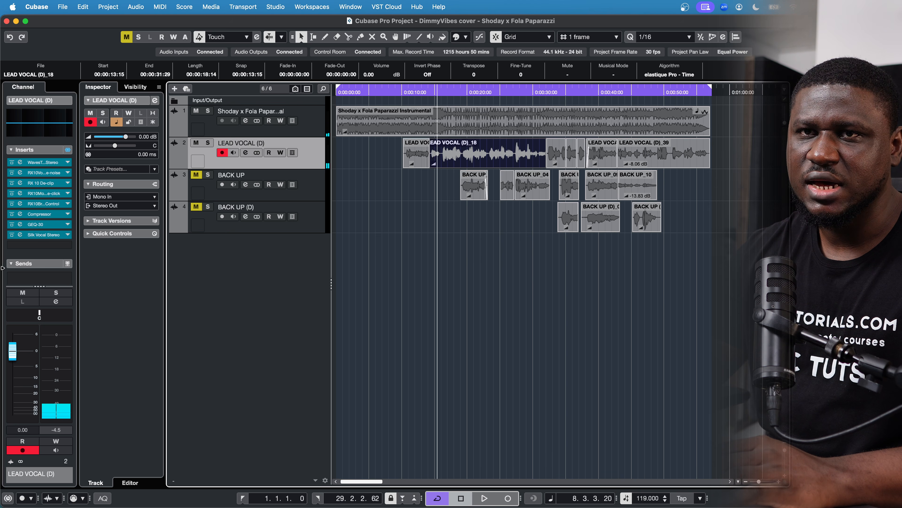
{"action": "left_click", "coordinate": [29, 246]}
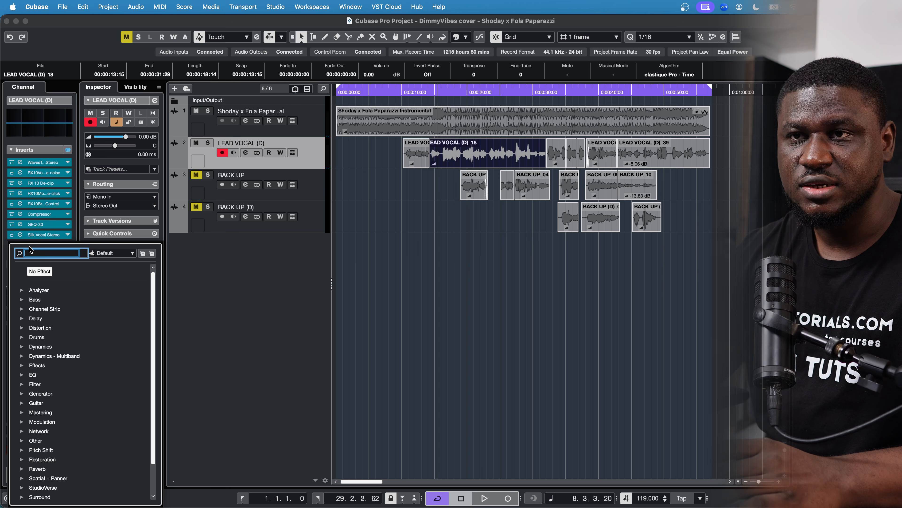
{"action": "type", "text": "la"}
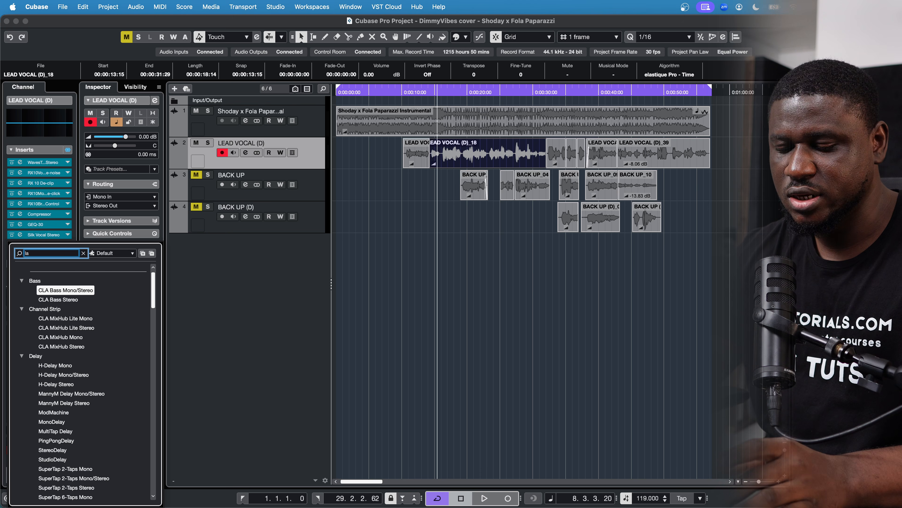
{"action": "key", "text": "BackSpace"}
{"action": "key", "text": "BackSpace"}
{"action": "type", "text": "cla"}
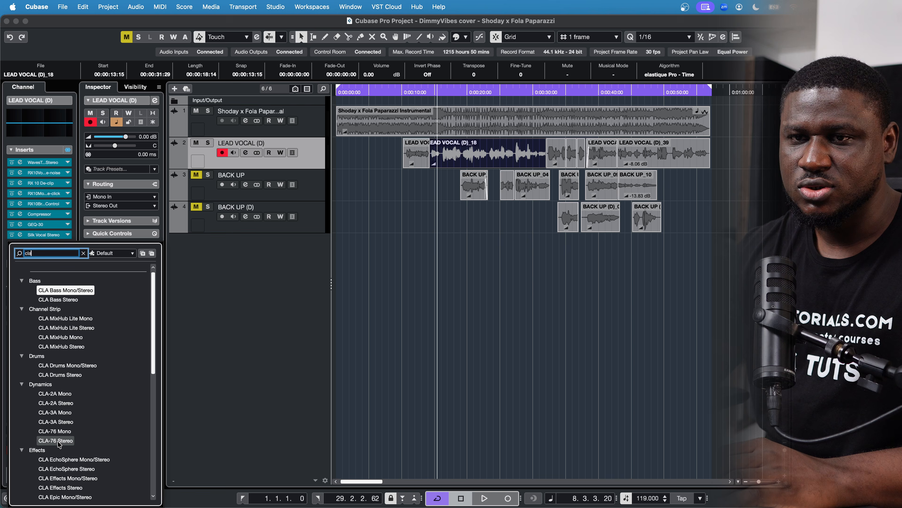
{"action": "left_click", "coordinate": [57, 440]}
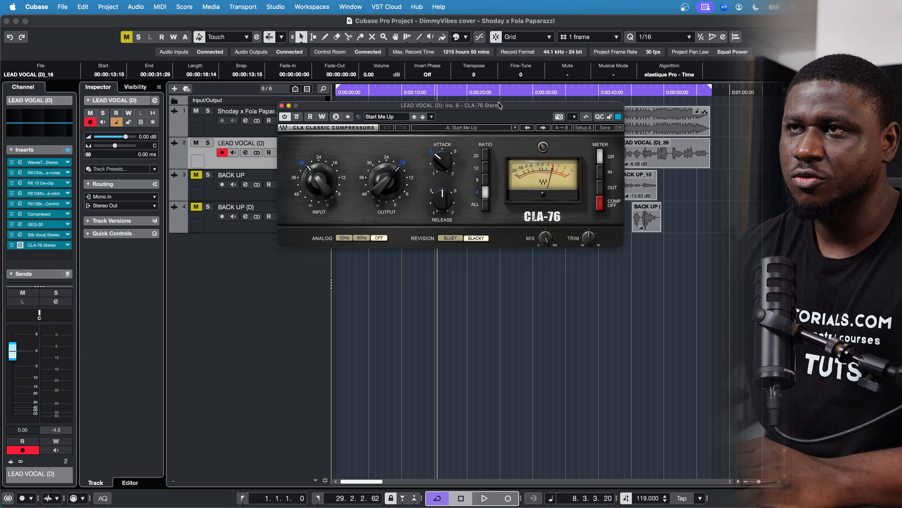
{"action": "left_click_drag", "start_coordinate": [499, 105], "coordinate": [511, 207]}
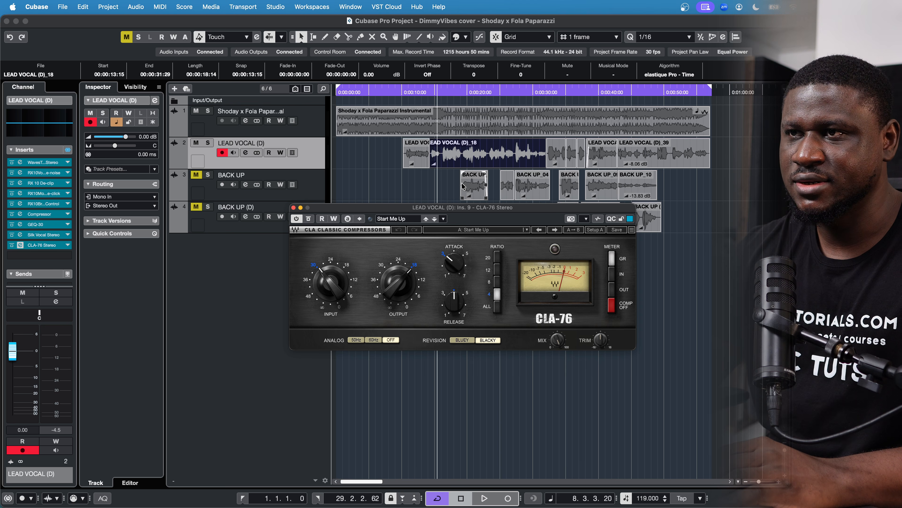
During playback, set CLA-76's Input to about -26.1 and lower its Output slightly.
{"action": "key", "text": "space"}
{"action": "mouse_move", "coordinate": [330, 283]}
{"action": "left_mouse_down"}
{"action": "mouse_move", "coordinate": [330, 273]}
{"action": "mouse_move", "coordinate": [334, 289]}
{"action": "left_mouse_up"}
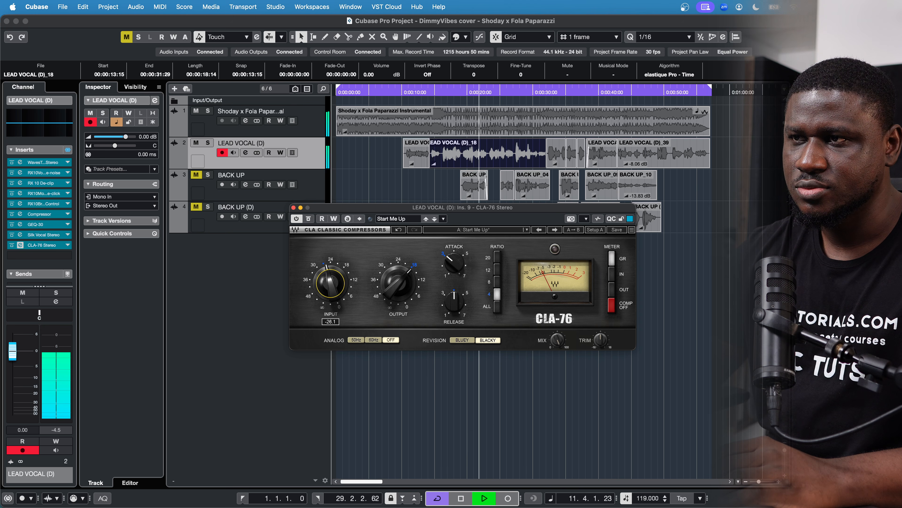
{"action": "scroll", "coordinate": [334, 290], "scroll_direction": "down", "scroll_amount": 2}
{"action": "scroll", "coordinate": [334, 290], "scroll_direction": "up", "scroll_amount": 2}
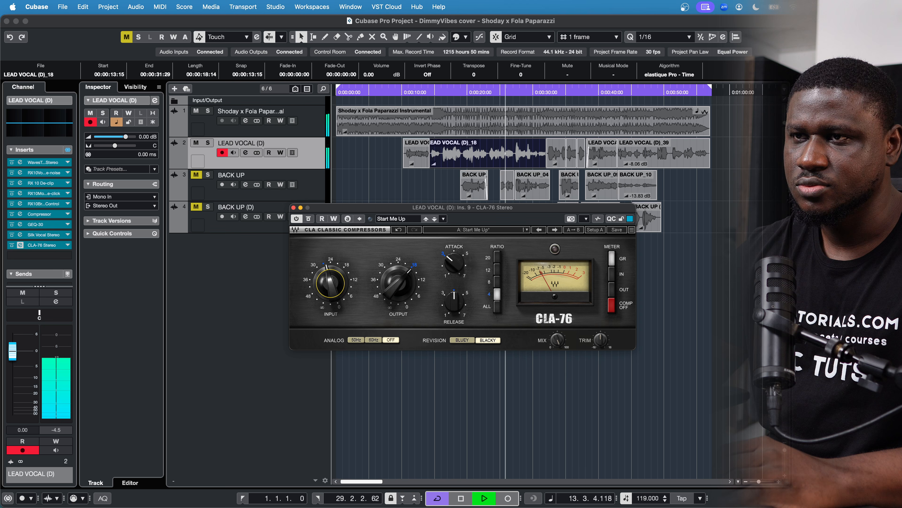
{"action": "left_click_drag", "start_coordinate": [399, 286], "coordinate": [399, 292]}
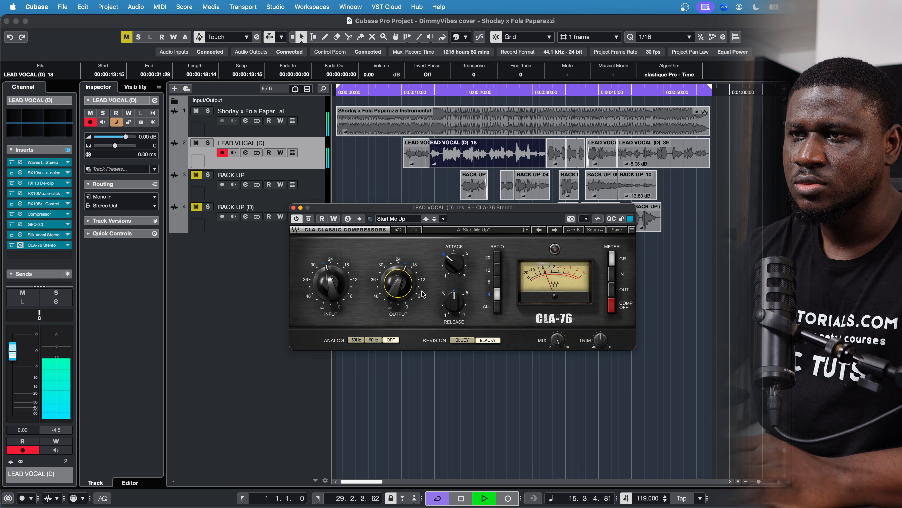
{"action": "key", "text": "space"}
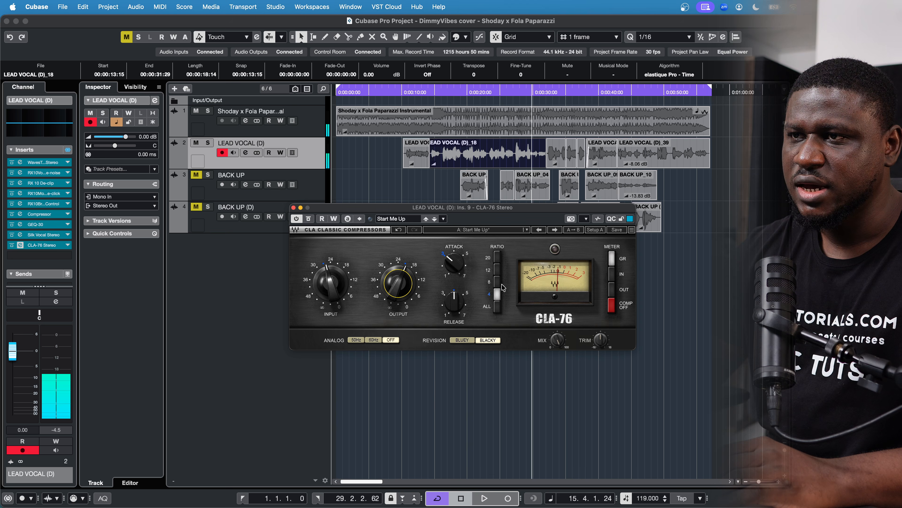
Set CLA-76's Ratio to 8 and Attack to 5, choose the Bluey revision during playback, and stop.
{"action": "key", "text": "space"}
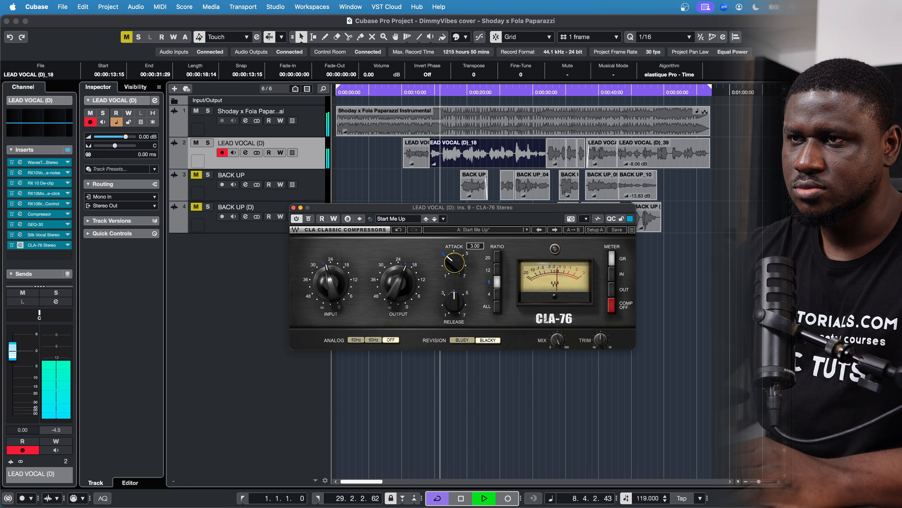
{"action": "left_click_drag", "start_coordinate": [454, 262], "coordinate": [455, 256]}
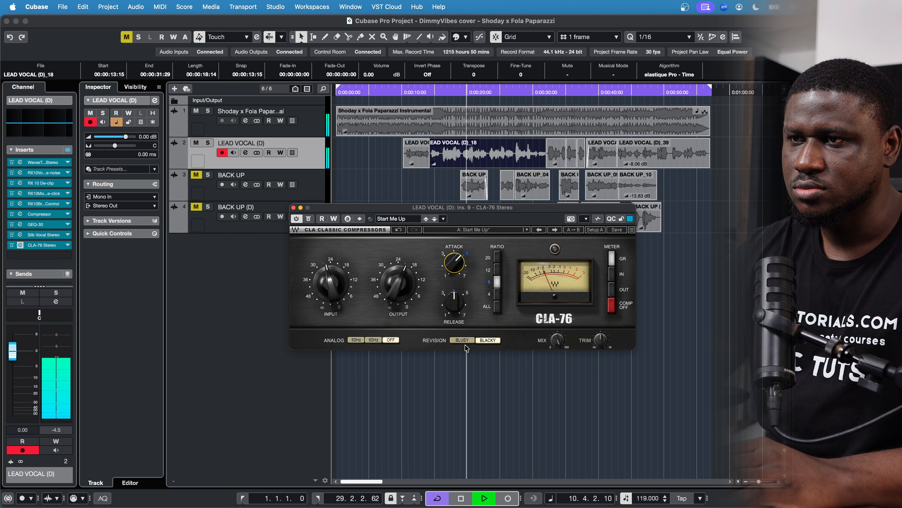
{"action": "left_click", "coordinate": [465, 341]}
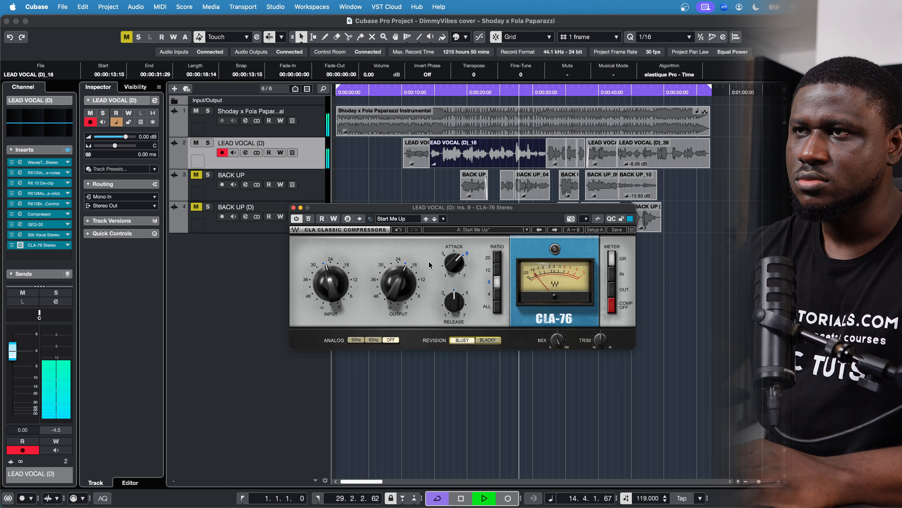
{"action": "key", "text": "space"}
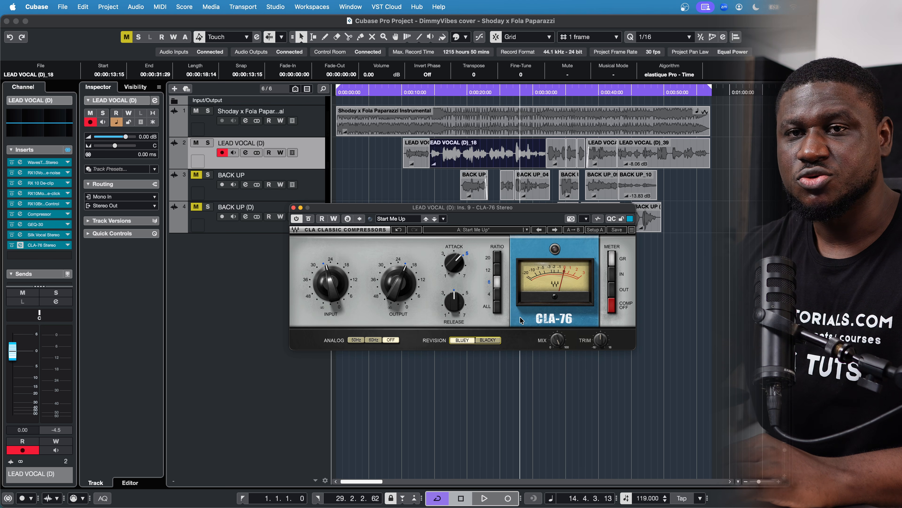
Close the CLA-76 window, play back the processed lead vocal, then stop with the cursor near 12 seconds and no event selected.
{"action": "left_click", "coordinate": [293, 207]}
{"action": "key", "text": "space"}
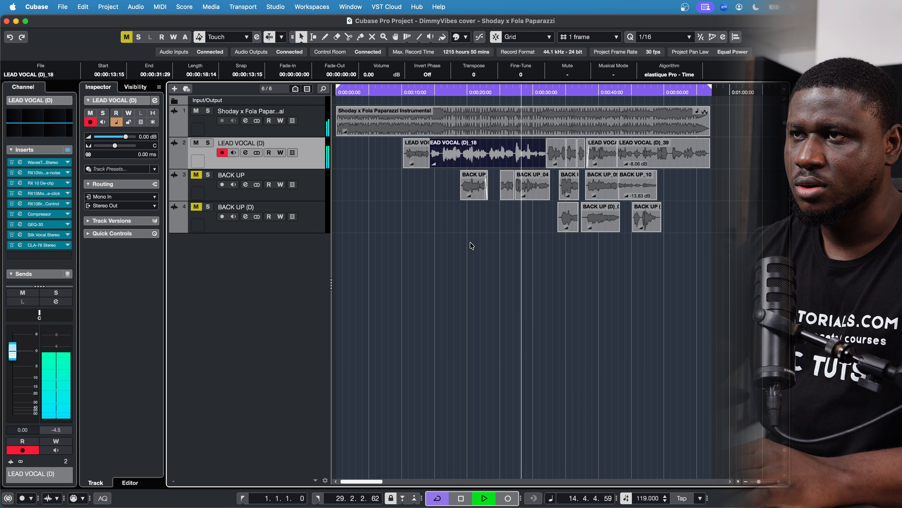
{"action": "left_click", "coordinate": [470, 244]}
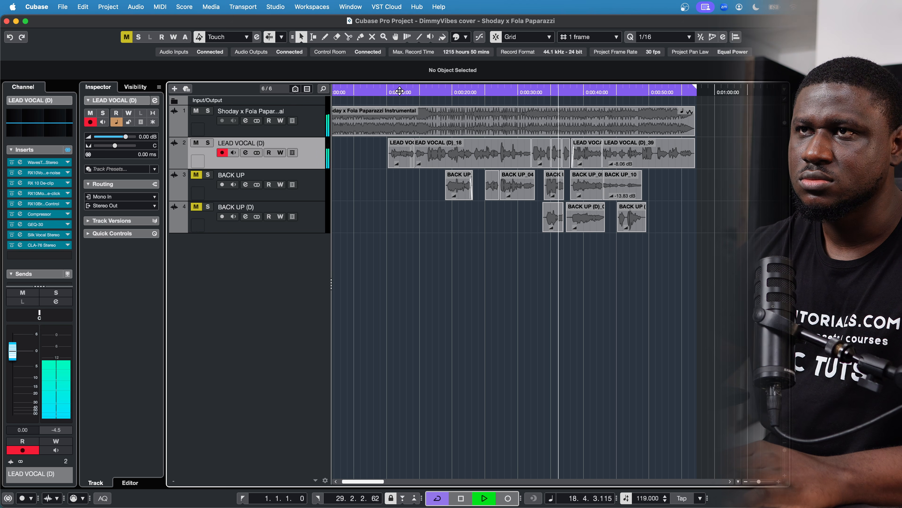
{"action": "left_click", "coordinate": [414, 88]}
{"action": "key", "text": "space"}
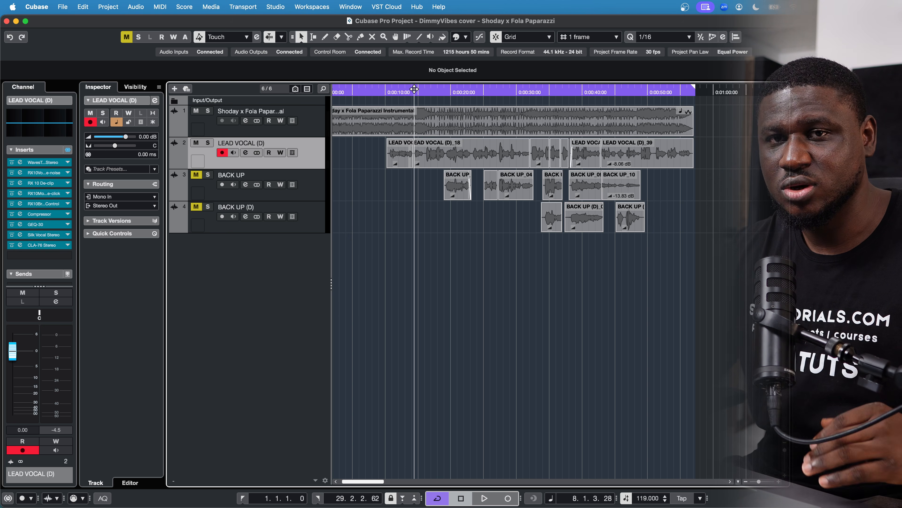
During playback, compare the lead vocal with all its inserts bypassed and reactivated, leave them active, and stop.
{"action": "key", "text": "space"}
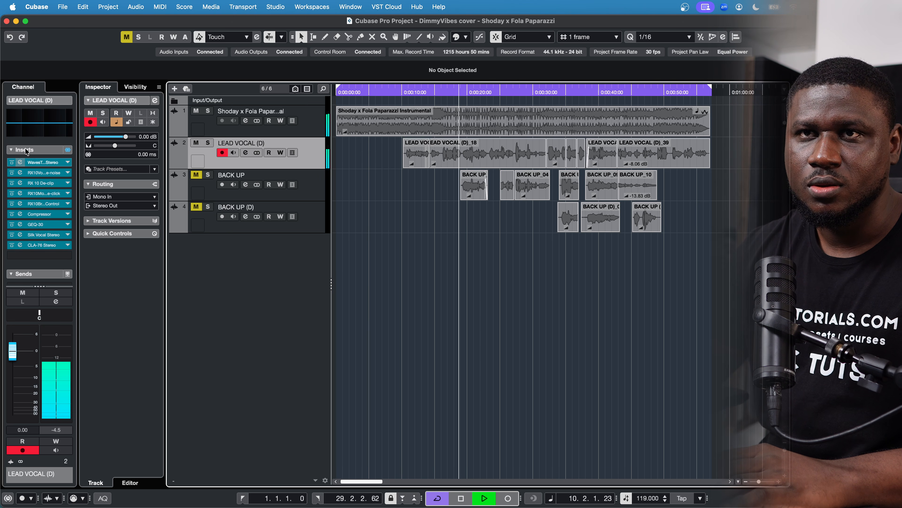
{"action": "left_click", "coordinate": [69, 152]}
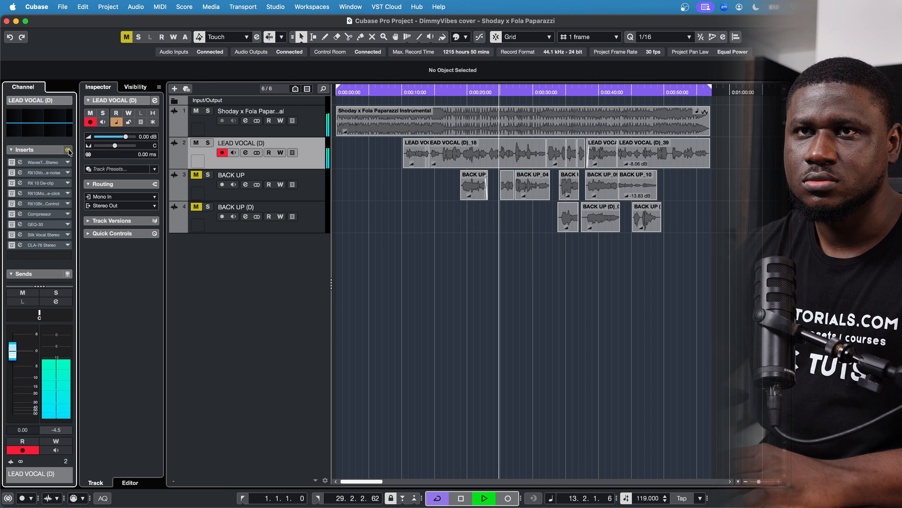
{"action": "left_click", "coordinate": [69, 152]}
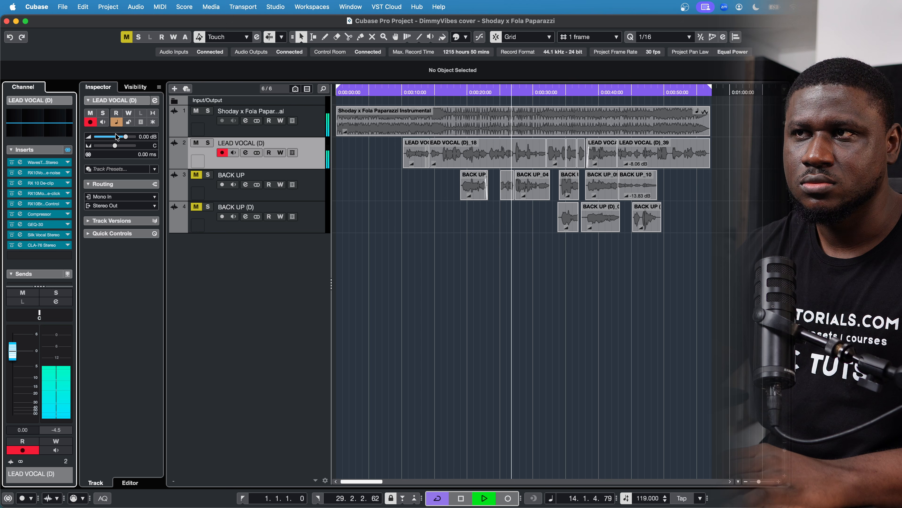
{"action": "key", "text": "space"}
Place the cursor near 16 seconds and add SSLEQ Stereo as the lead vocal's tenth insert.
{"action": "left_click", "coordinate": [440, 89]}
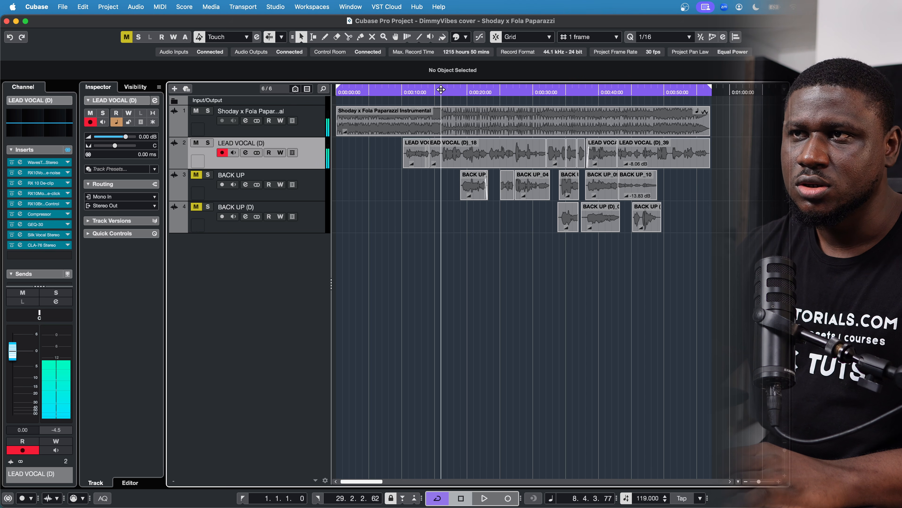
{"action": "left_click", "coordinate": [27, 257]}
{"action": "type", "text": "sl"}
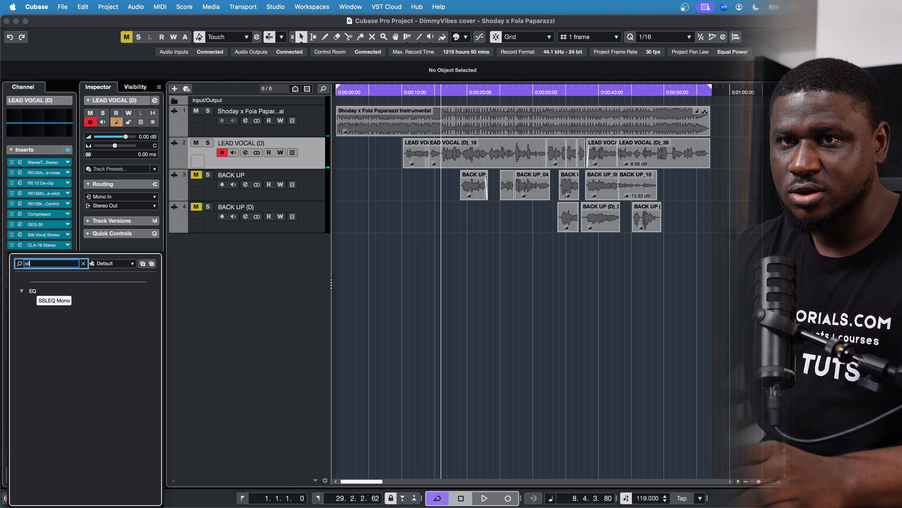
{"action": "key", "text": "Return"}
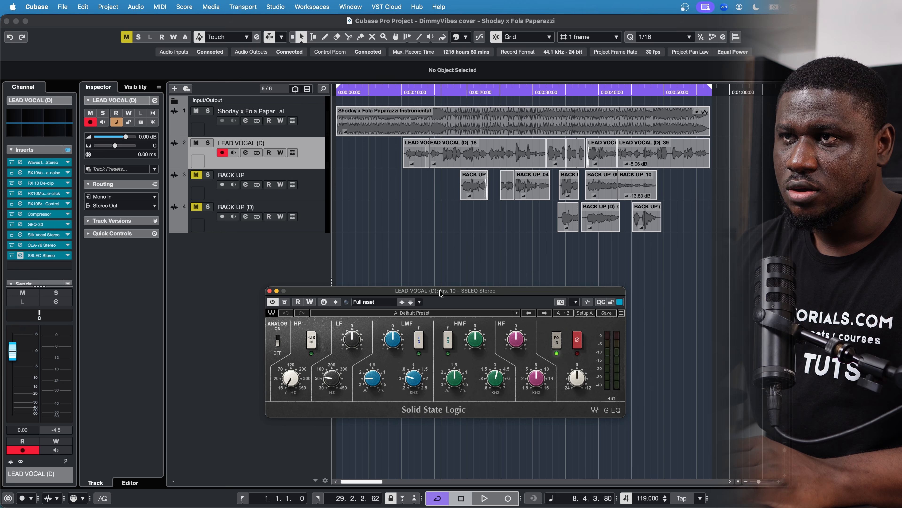
Cut the SSLEQ's LF gain and adjust its LF frequency, auditioning from about 11 seconds before stopping playback.
{"action": "left_click", "coordinate": [411, 94]}
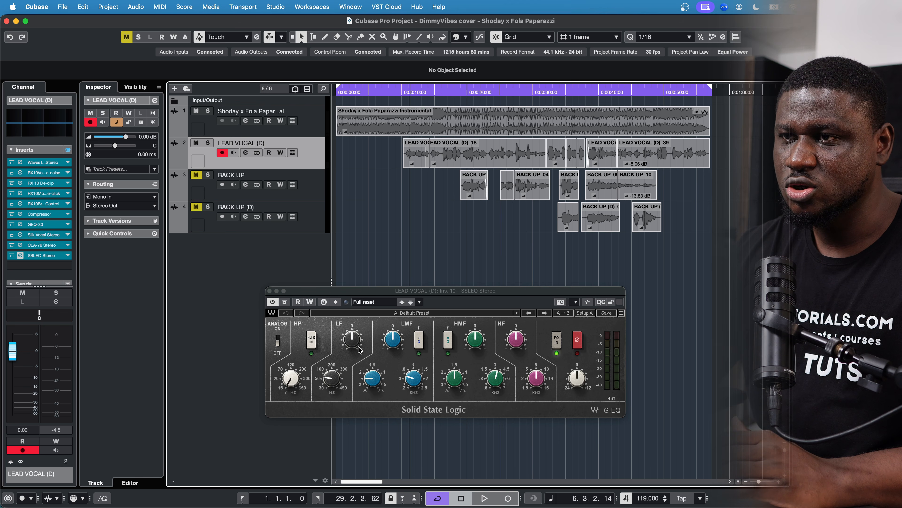
{"action": "left_click", "coordinate": [332, 380]}
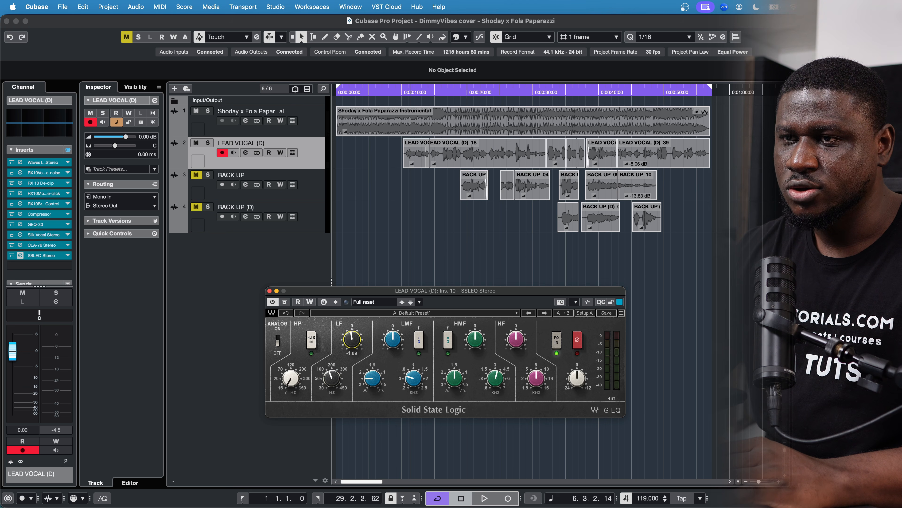
{"action": "key", "text": "space"}
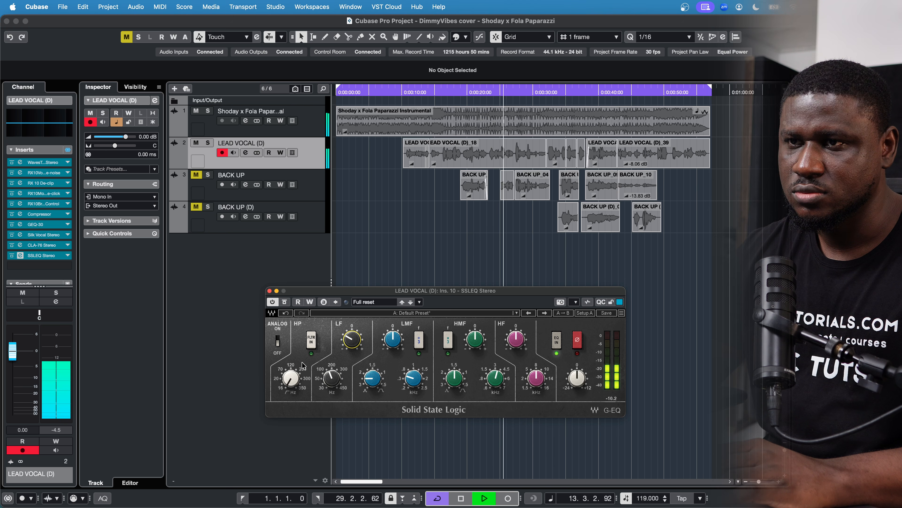
{"action": "key", "text": "space"}
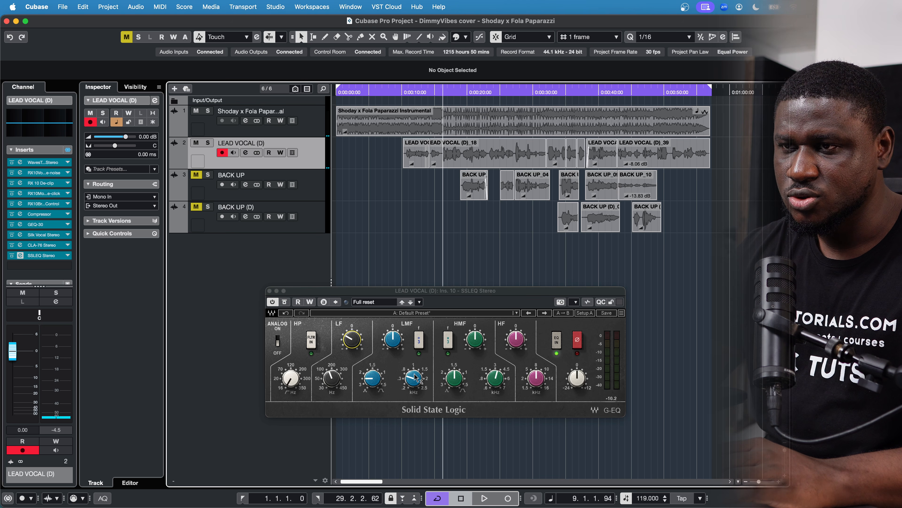
Set the SSLEQ's LMF frequency to about 0.78 kHz and its LMF gain to about 1.04 while auditioning, then stop.
{"action": "left_click", "coordinate": [419, 380]}
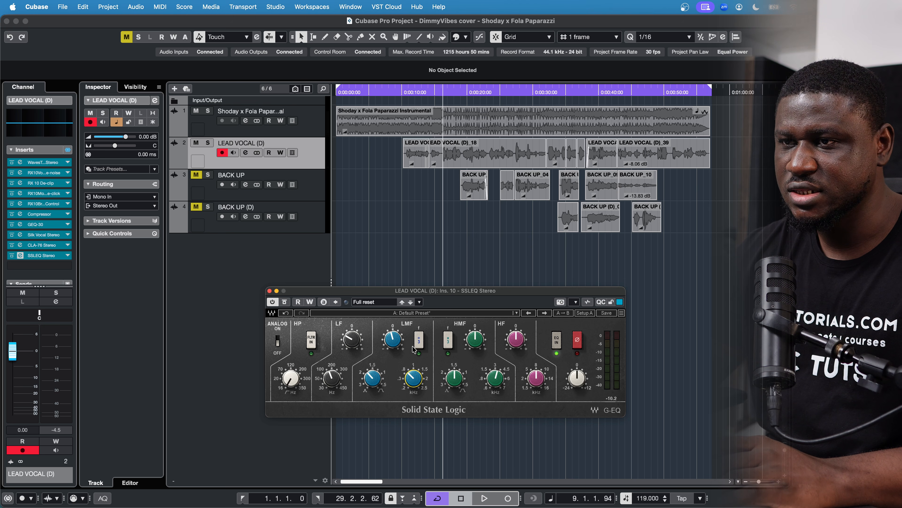
{"action": "key", "text": "space"}
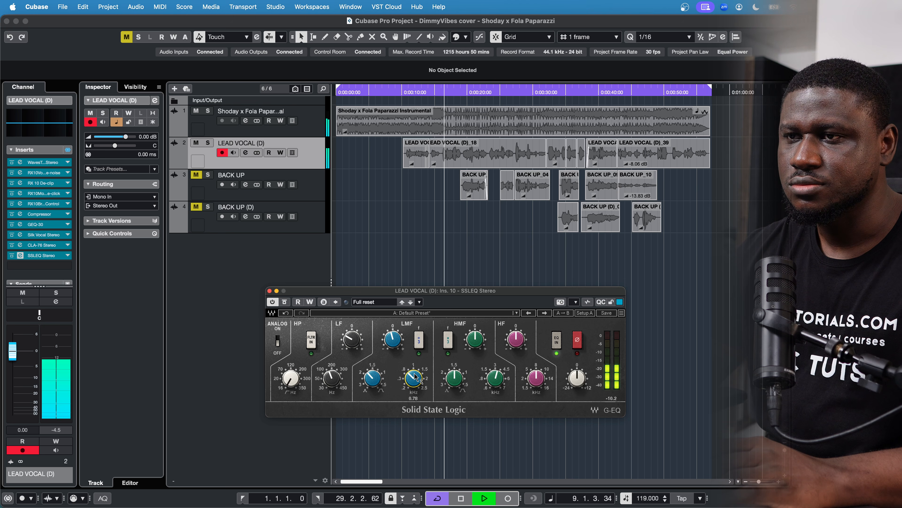
{"action": "left_click", "coordinate": [389, 335]}
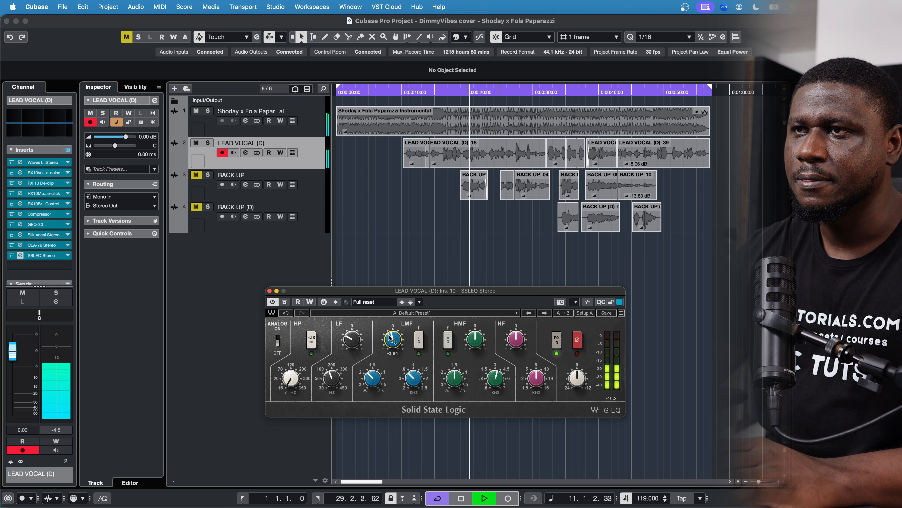
{"action": "key", "text": "space"}
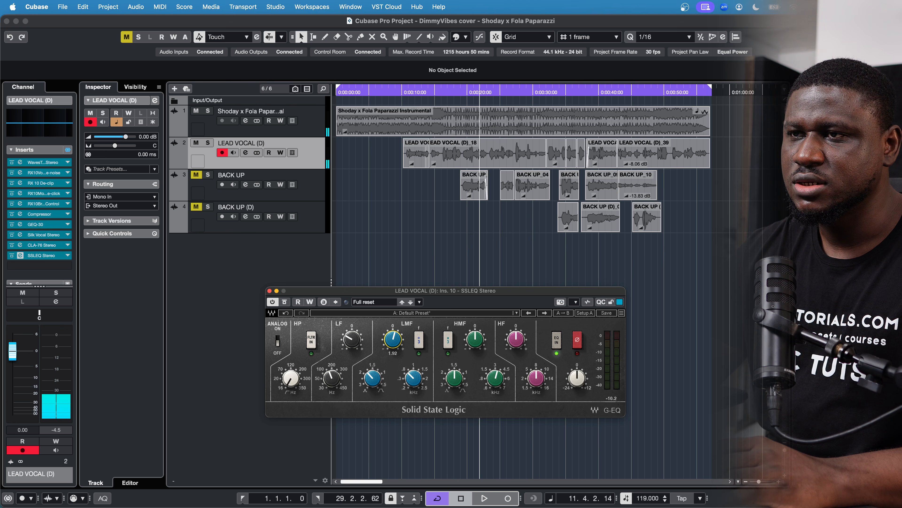
{"action": "key", "text": "space"}
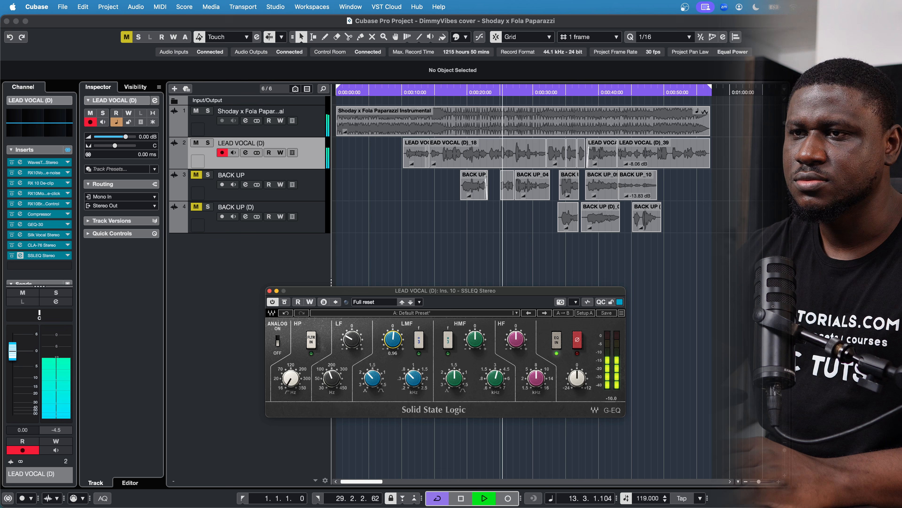
{"action": "left_click_drag", "start_coordinate": [388, 337], "coordinate": [389, 336]}
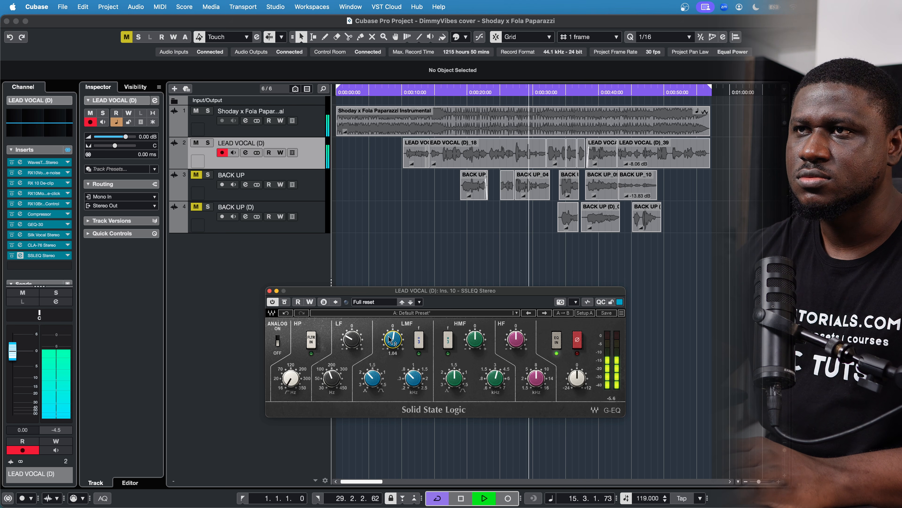
{"action": "key", "text": "space"}
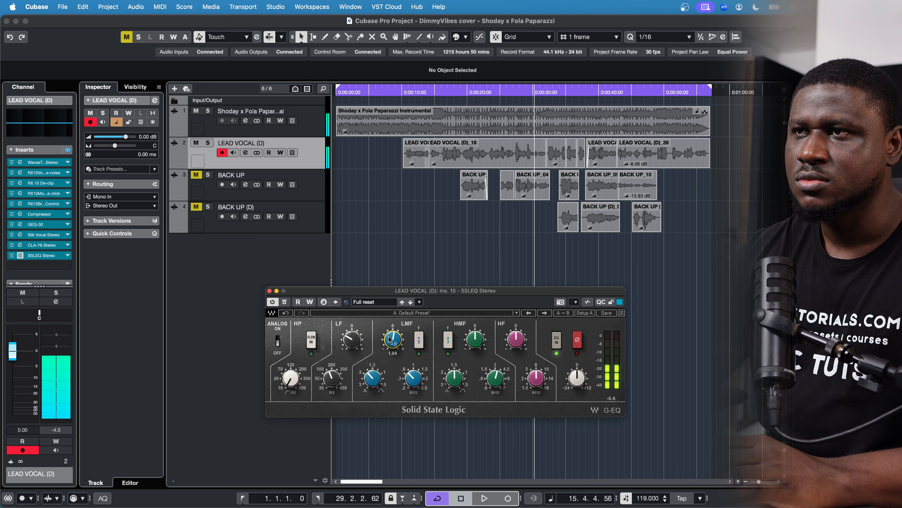
With the cursor back near 10 seconds, slightly boost the SSLEQ's HF gain and adjust its HF frequency.
{"action": "left_click", "coordinate": [406, 98]}
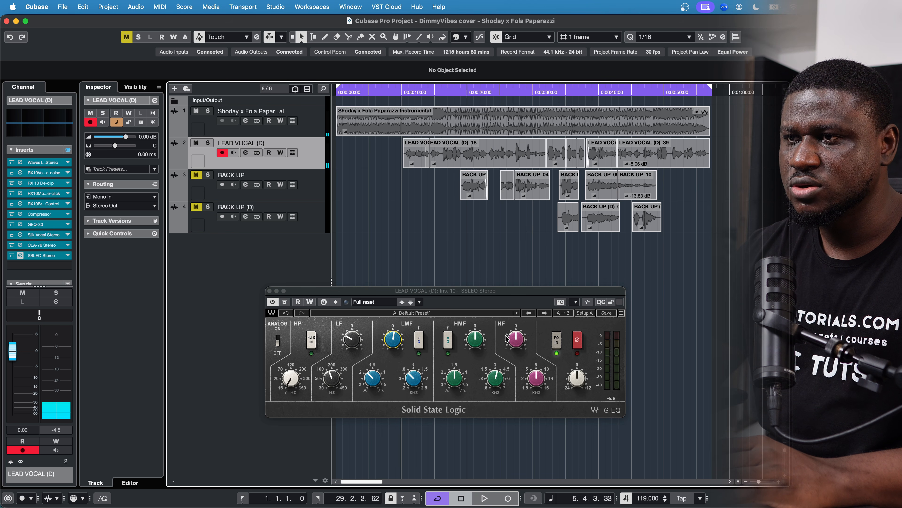
{"action": "left_click", "coordinate": [516, 340]}
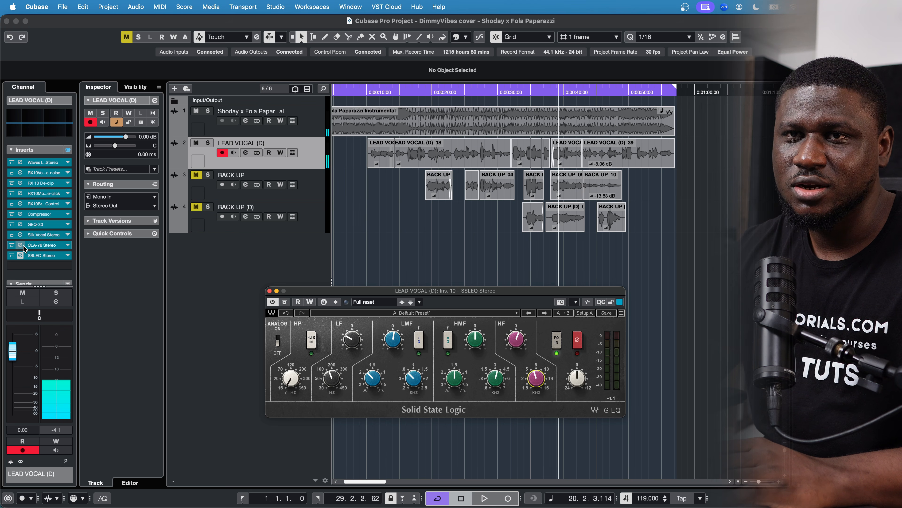
Reopen the lead vocal's CLA-76, lower its Input to about -30 during playback, and close its window.
{"action": "left_click", "coordinate": [21, 245]}
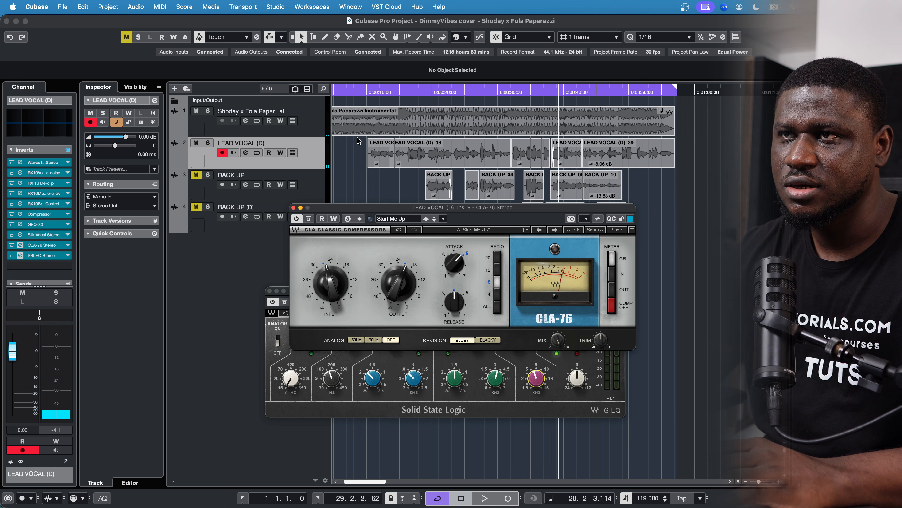
{"action": "left_click", "coordinate": [410, 88]}
{"action": "key", "text": "space"}
{"action": "left_click", "coordinate": [331, 284]}
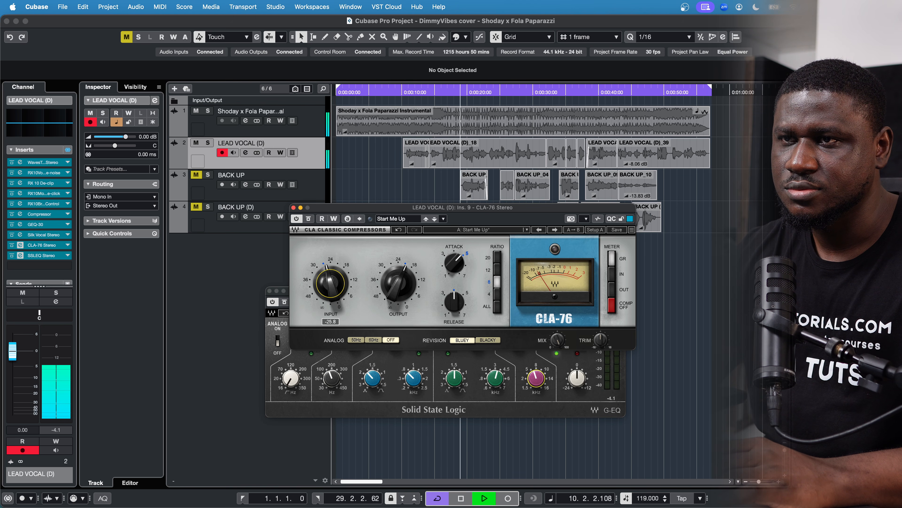
{"action": "left_click_drag", "start_coordinate": [331, 284], "coordinate": [331, 291]}
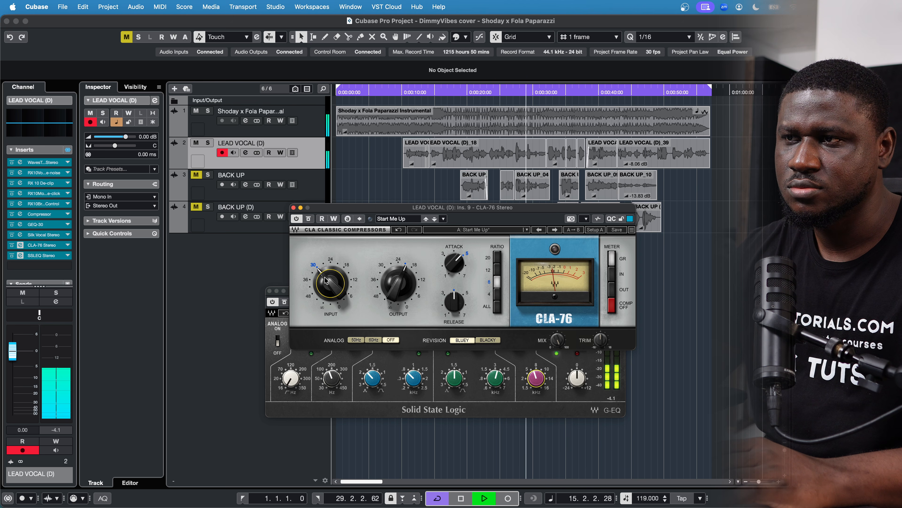
{"action": "left_click", "coordinate": [294, 207]}
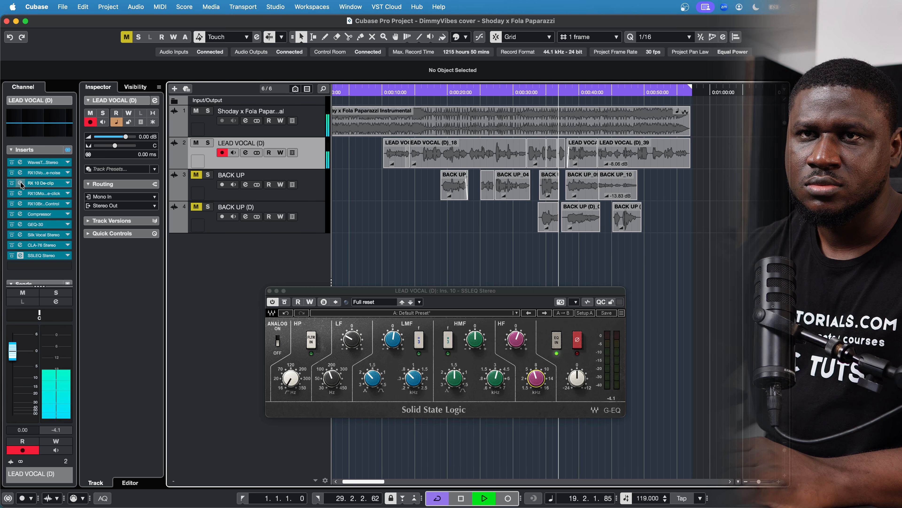
In RX 10 Breath Control, set the target level to -90.6 dBFS and Sensitivity to 78.0 around playback, then close it and stop.
{"action": "key", "text": "space"}
{"action": "left_click", "coordinate": [20, 203]}
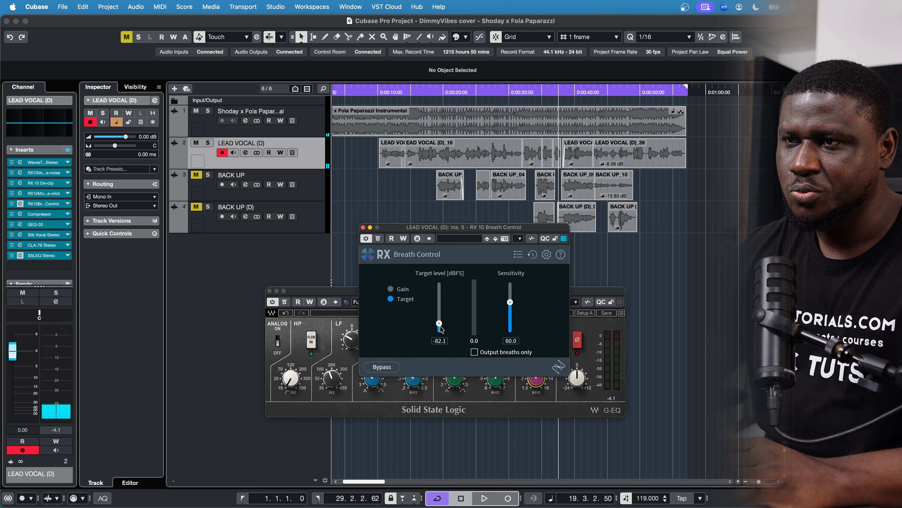
{"action": "left_click", "coordinate": [421, 91]}
{"action": "key", "text": "space"}
{"action": "left_click", "coordinate": [511, 289]}
{"action": "left_click_drag", "start_coordinate": [514, 291], "coordinate": [514, 296]}
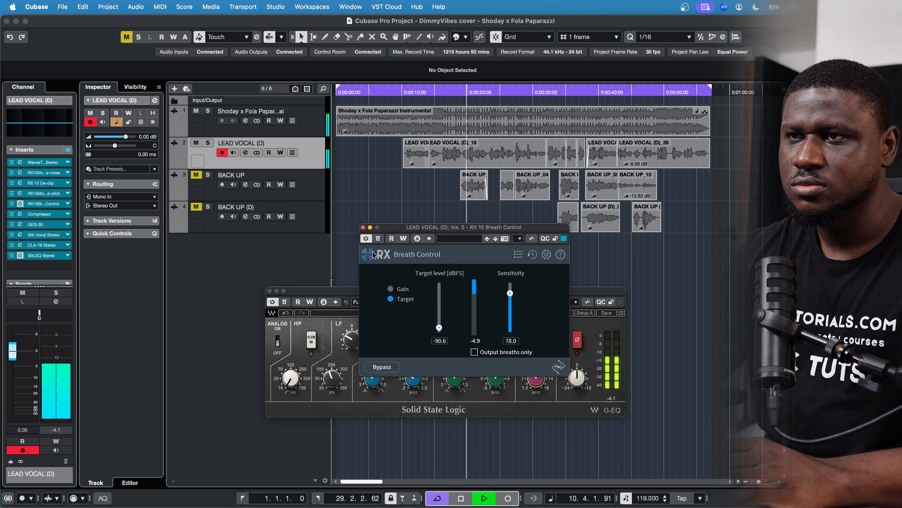
{"action": "left_click", "coordinate": [363, 226]}
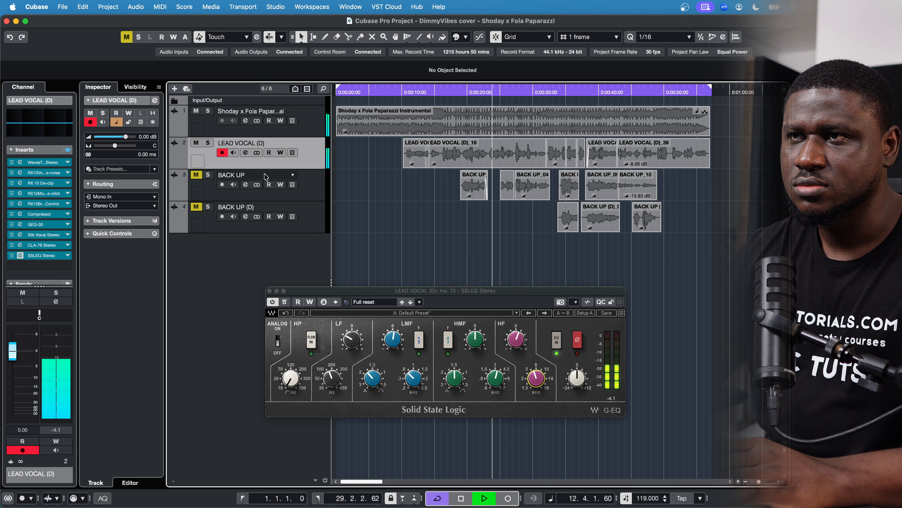
{"action": "key", "text": "space"}
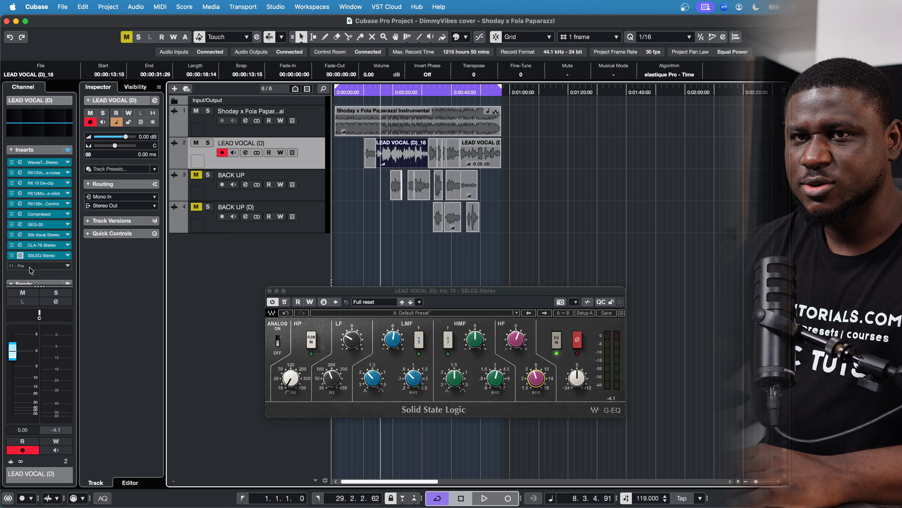
Add Magma Channel Strip Stereo as the lead vocal's eleventh insert.
{"action": "left_click", "coordinate": [31, 269]}
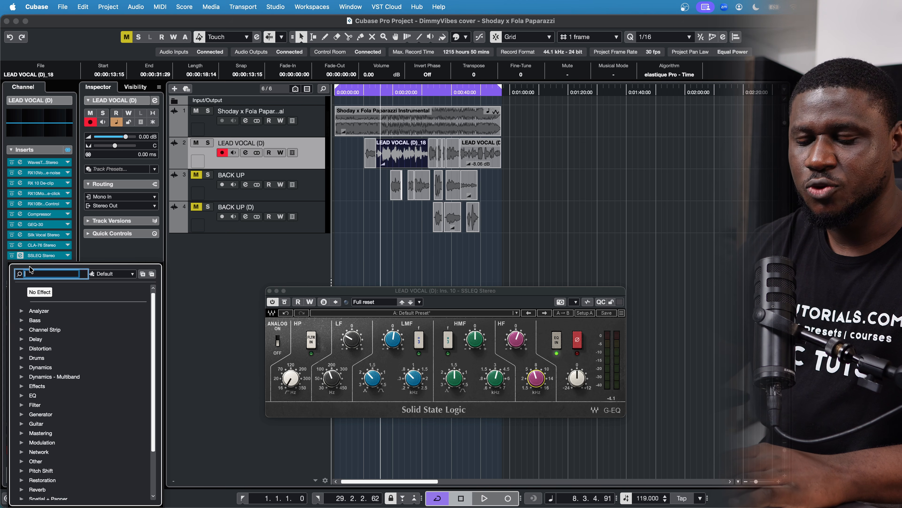
{"action": "type", "text": "magma"}
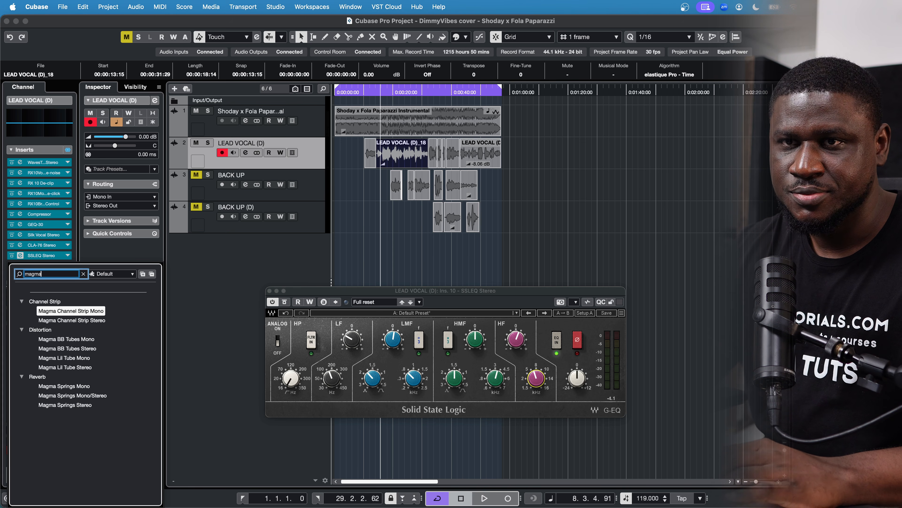
{"action": "left_click", "coordinate": [71, 321]}
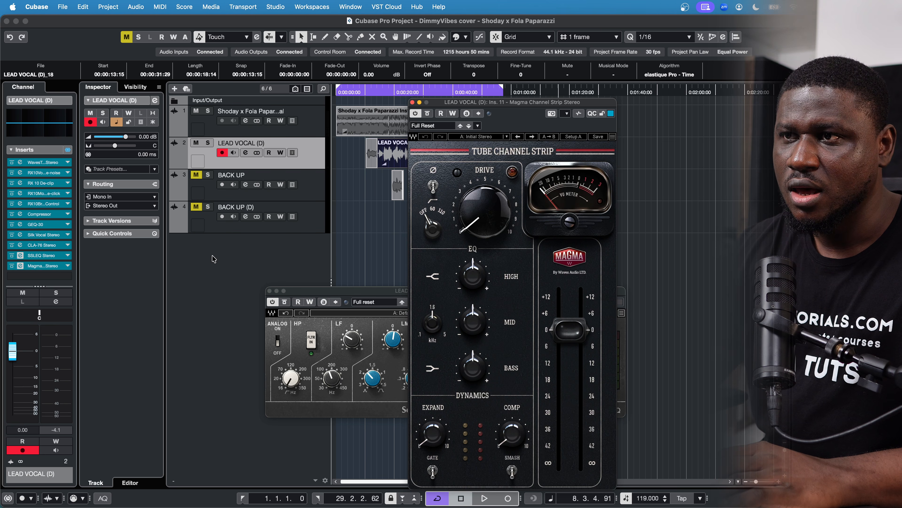
Start playback from about 13 seconds and raise the Magma channel strip's Drive.
{"action": "left_click", "coordinate": [374, 89]}
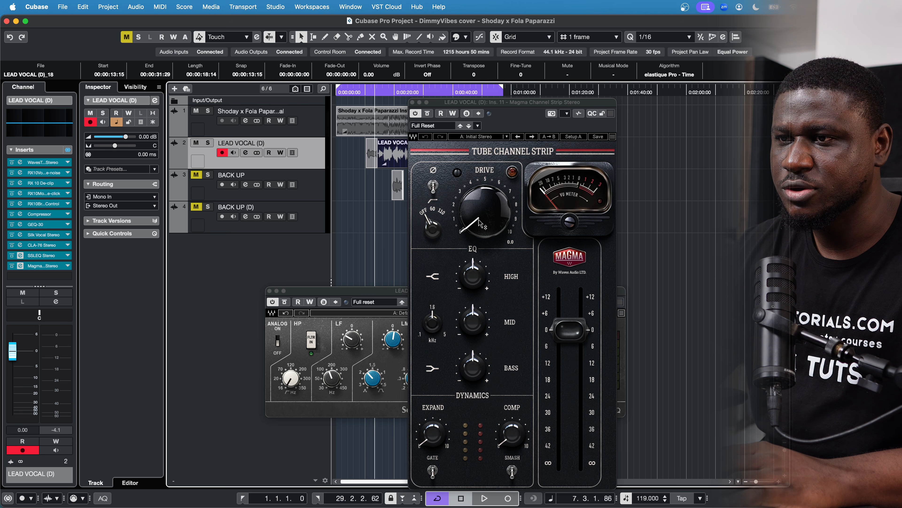
{"action": "key", "text": "space"}
{"action": "left_click_drag", "start_coordinate": [480, 223], "coordinate": [481, 140]}
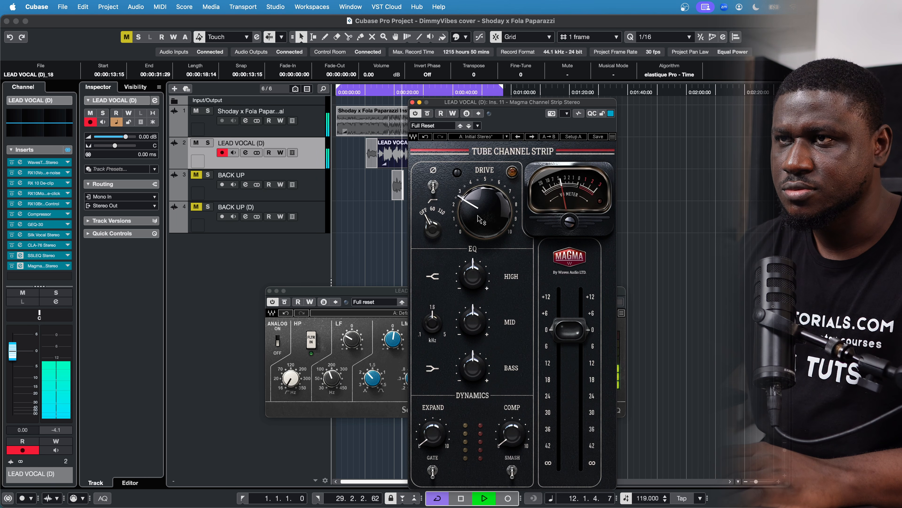
Raise the Magma channel strip's Drive just past 41 and its Comp to 20.8, then stop playback and turn off cycle.
{"action": "left_click_drag", "start_coordinate": [480, 218], "coordinate": [479, 203]}
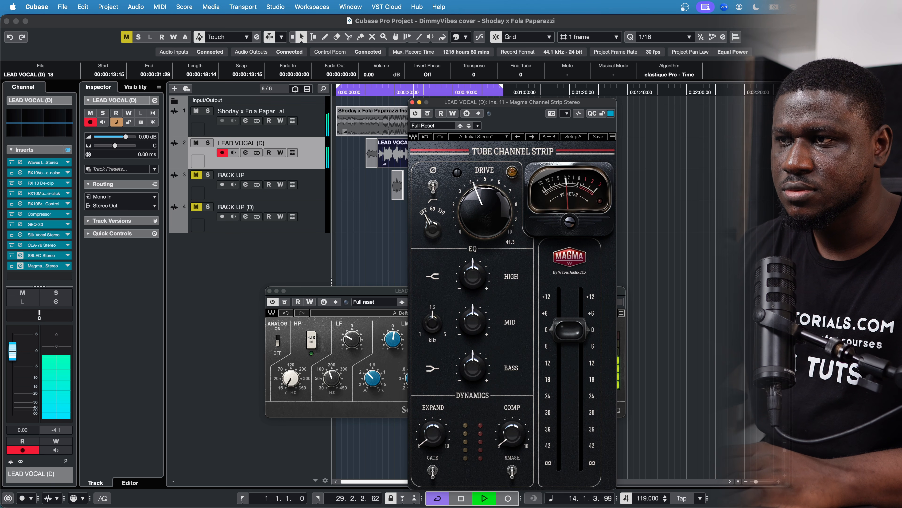
{"action": "left_click_drag", "start_coordinate": [480, 202], "coordinate": [480, 201]}
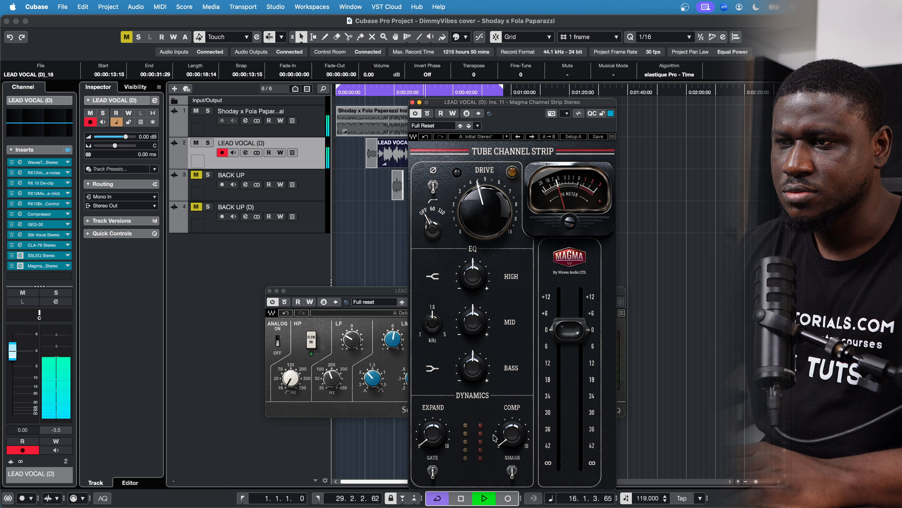
{"action": "left_click_drag", "start_coordinate": [510, 435], "coordinate": [510, 435]}
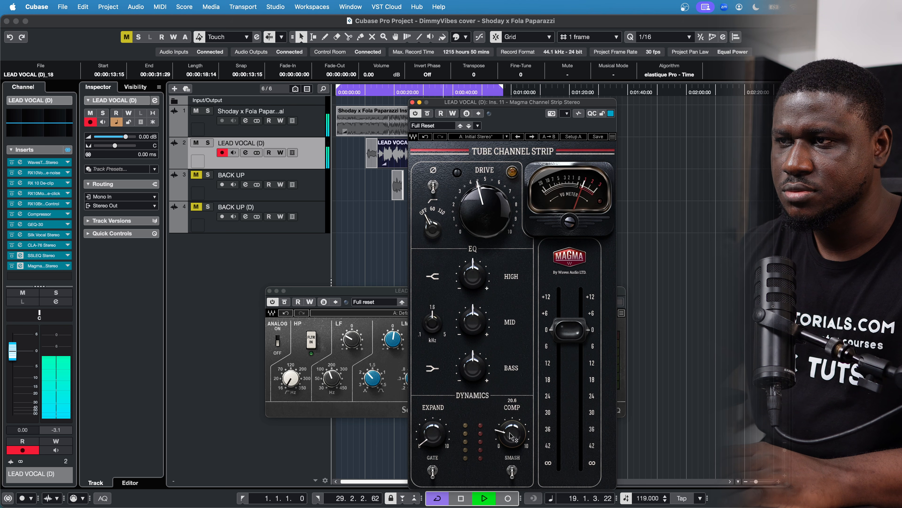
{"action": "key", "text": "space"}
{"action": "key", "text": "KP_Divide"}
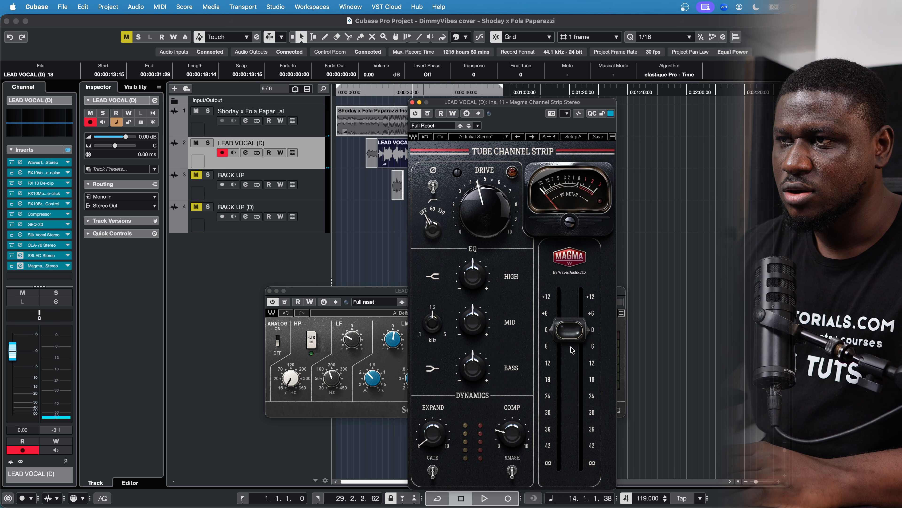
During playback from the verse, settle the Magma output fader at about -5 dB, with Drive near 5 and slight High, Mid and Bass adjustments.
{"action": "left_click_drag", "start_coordinate": [569, 329], "coordinate": [573, 360]}
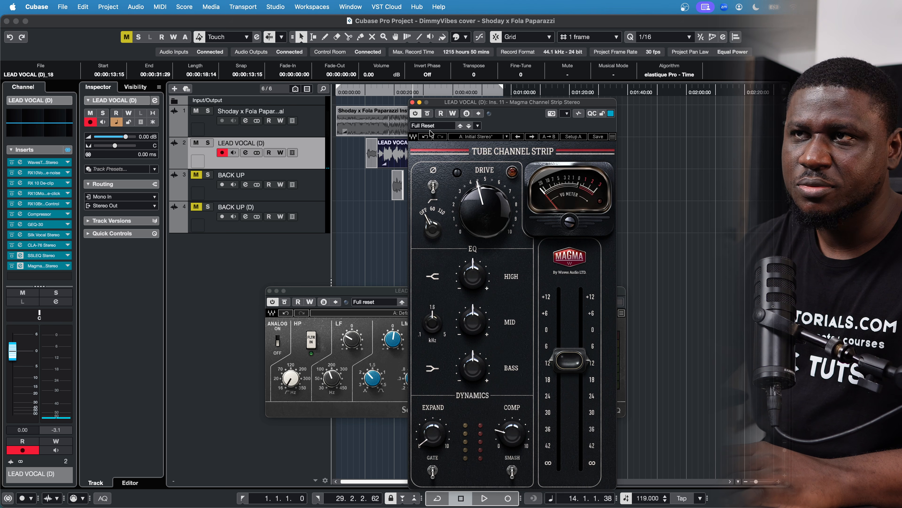
{"action": "left_click_drag", "start_coordinate": [445, 103], "coordinate": [450, 114]}
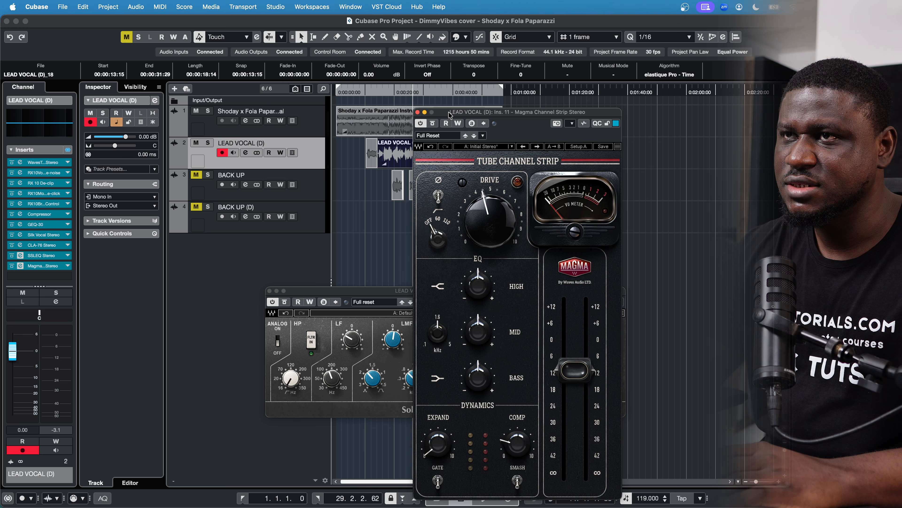
{"action": "left_click", "coordinate": [398, 92]}
{"action": "key", "text": "space"}
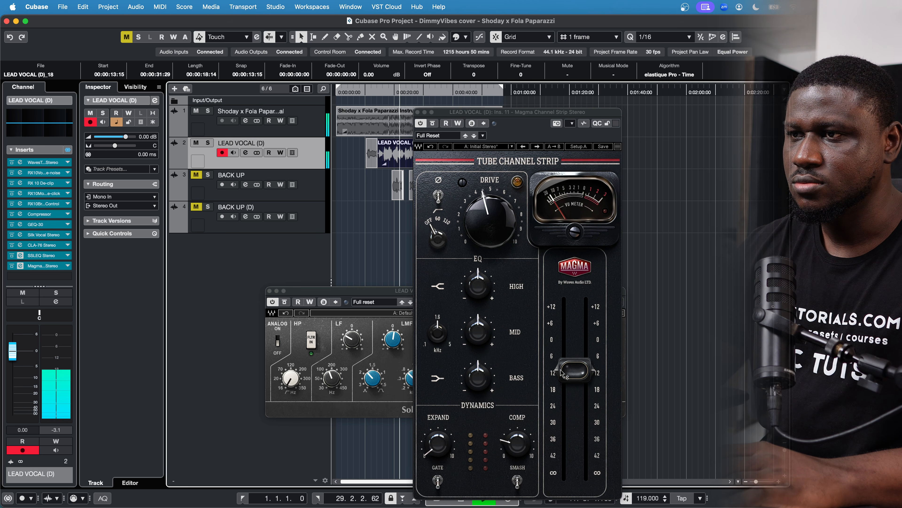
{"action": "left_click_drag", "start_coordinate": [562, 373], "coordinate": [563, 355]}
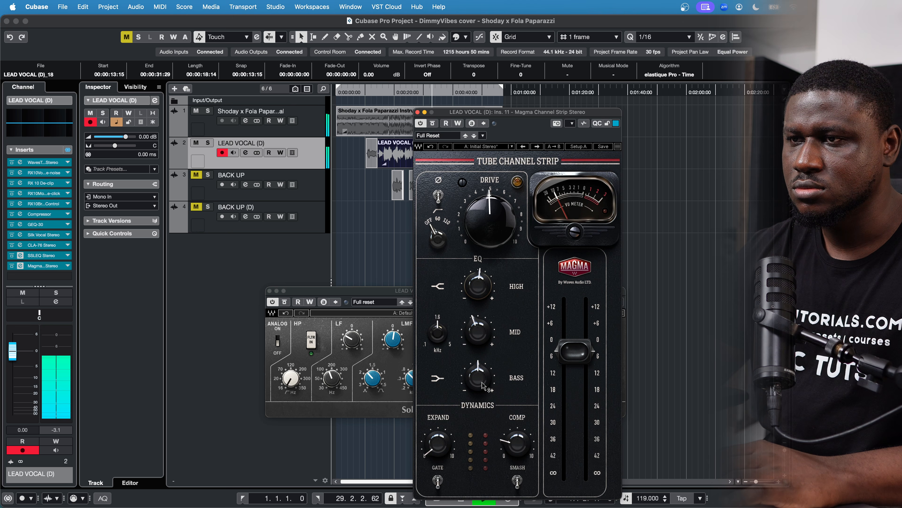
{"action": "left_click_drag", "start_coordinate": [482, 378], "coordinate": [483, 377]}
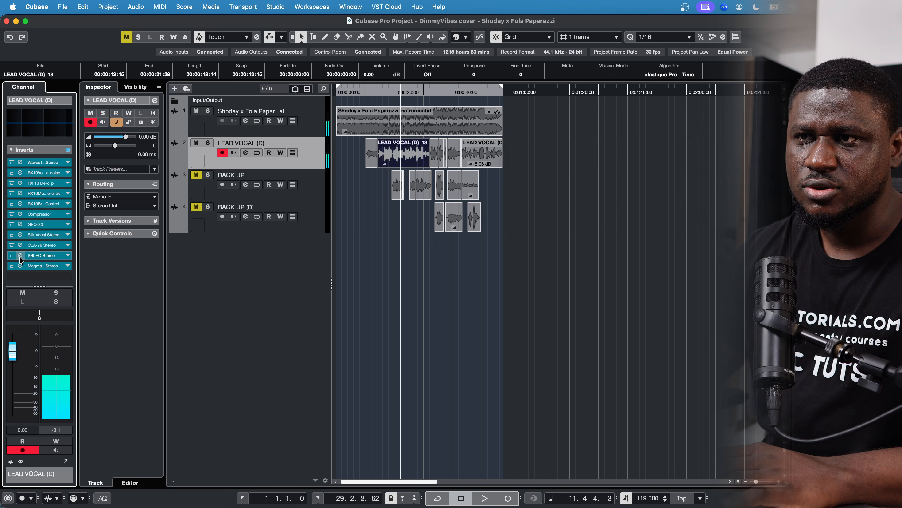
Reopen the lead vocal's SSLEQ, fine-tune its LF band, check it in playback, and close its window.
{"action": "left_click", "coordinate": [20, 256]}
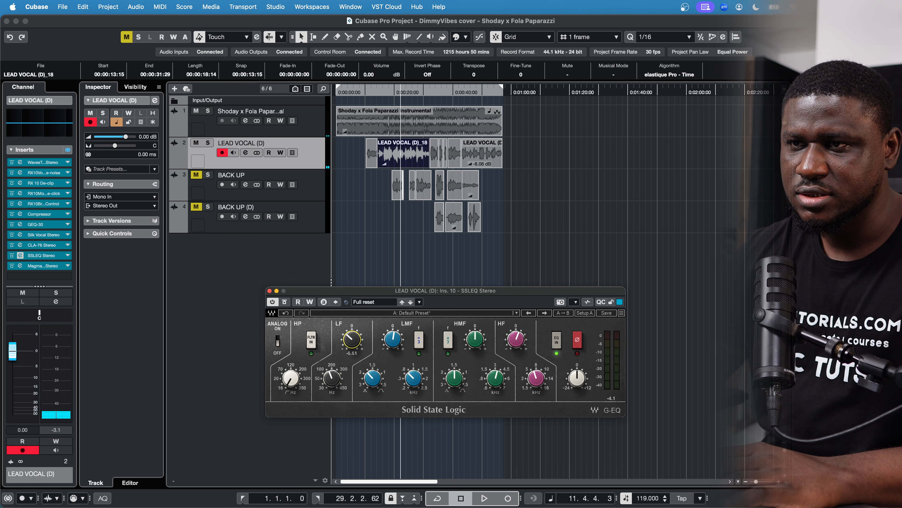
{"action": "left_click_drag", "start_coordinate": [351, 340], "coordinate": [349, 341]}
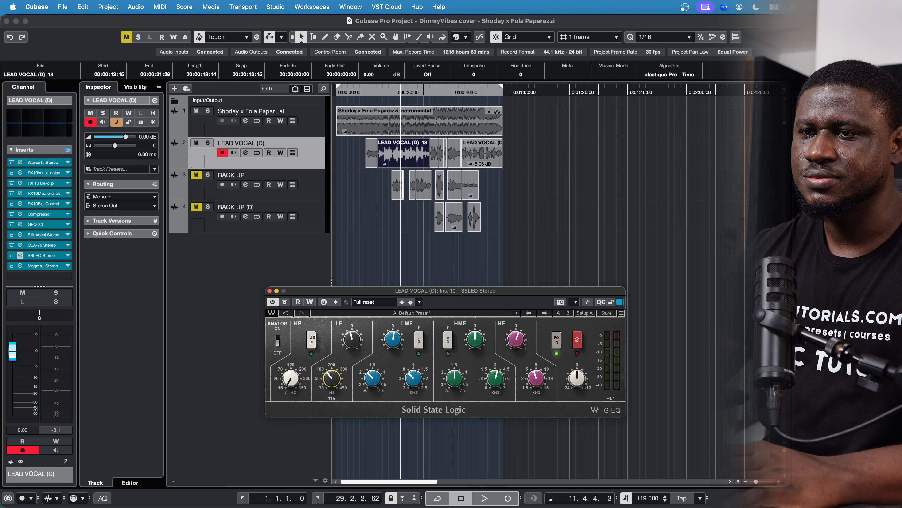
{"action": "key", "text": "space"}
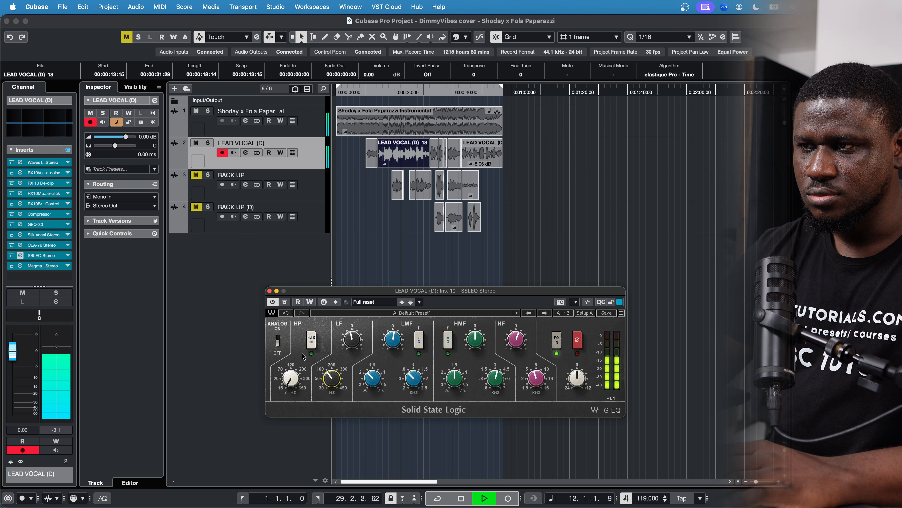
{"action": "left_click", "coordinate": [269, 291]}
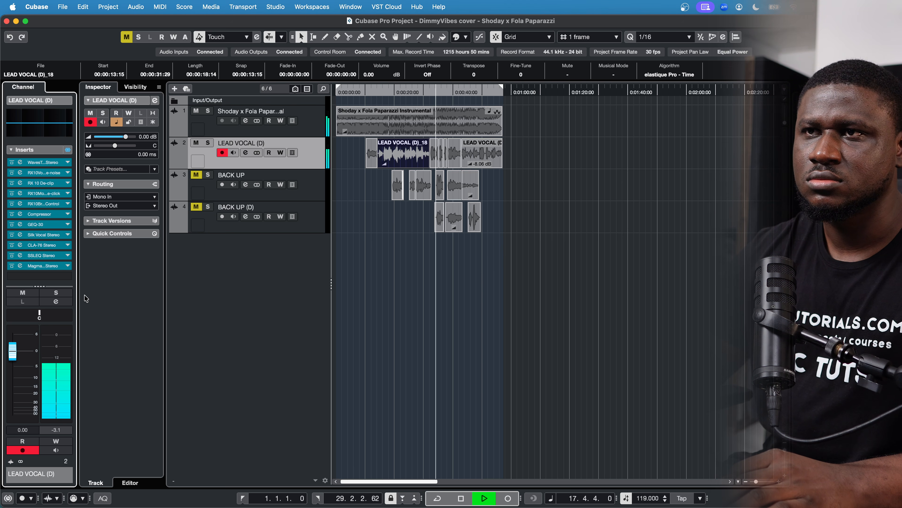
Reopen the lead vocal's Magma Channel Strip, set its output fader to -4.4 dB, close it, and stop playback.
{"action": "left_click", "coordinate": [21, 266]}
{"action": "left_click_drag", "start_coordinate": [575, 361], "coordinate": [575, 352]}
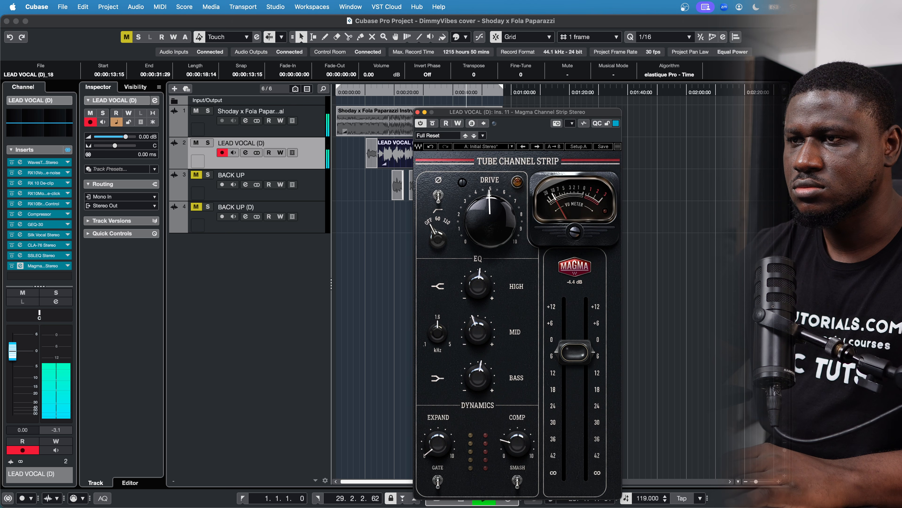
{"action": "left_click", "coordinate": [417, 112]}
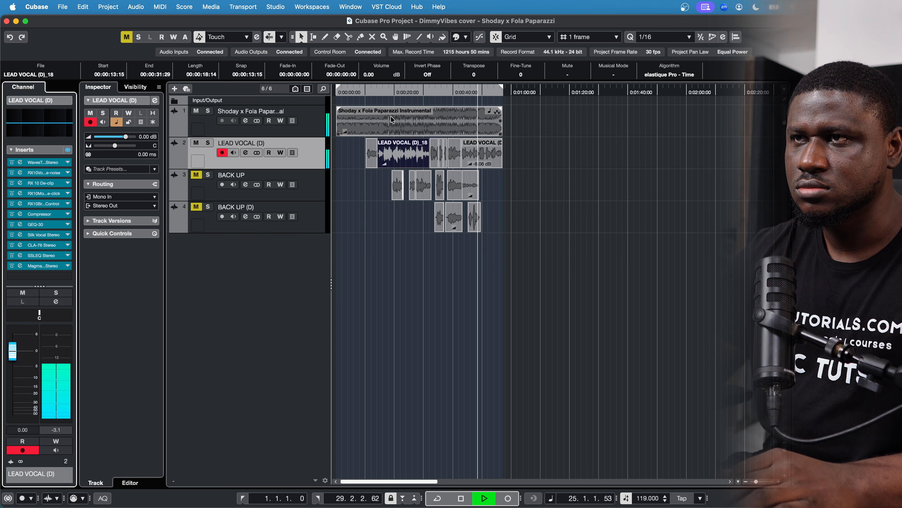
{"action": "key", "text": "space"}
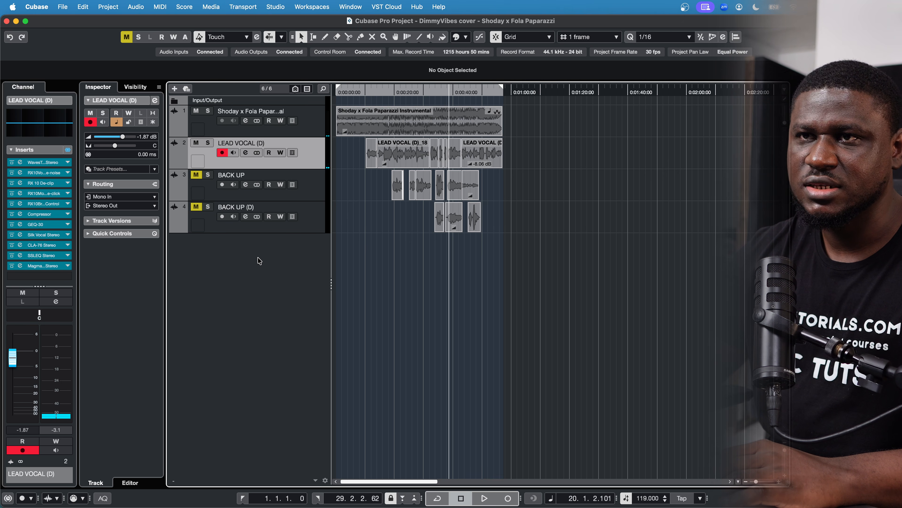
Add a stereo effect track with StereoDelay, named LEAD VOX DELAY SEND.
{"action": "right_click", "coordinate": [240, 254]}
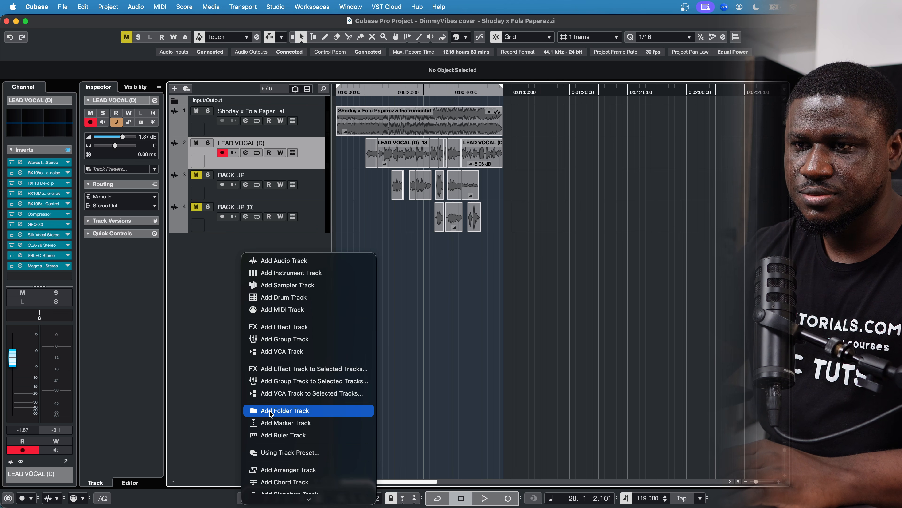
{"action": "left_click", "coordinate": [284, 327]}
{"action": "type", "text": "reo dela"}
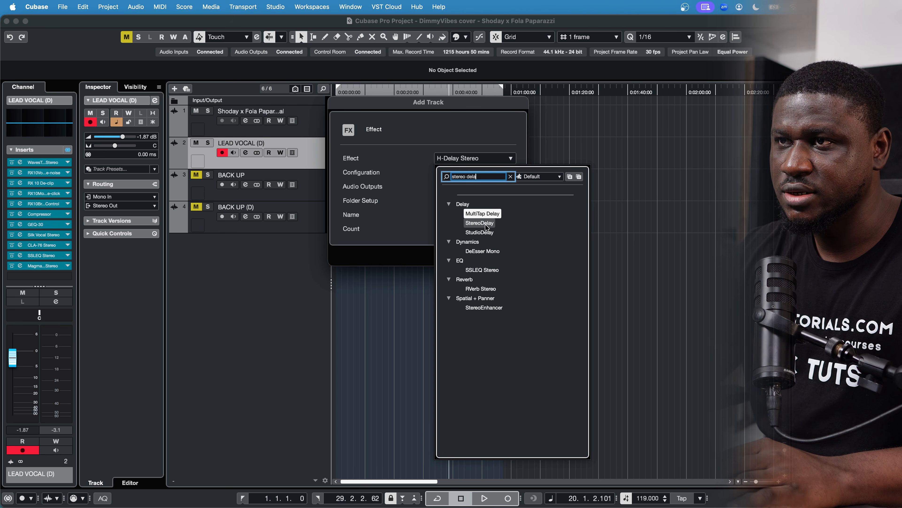
{"action": "left_click", "coordinate": [477, 223]}
{"action": "left_click", "coordinate": [457, 214]}
{"action": "type", "text": "LEA"}
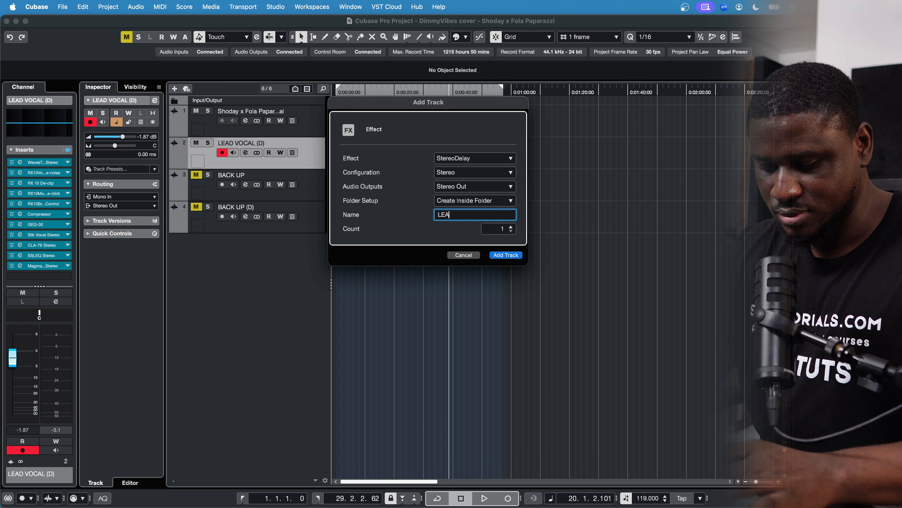
{"action": "type", "text": "D VOX DELAY SEND"}
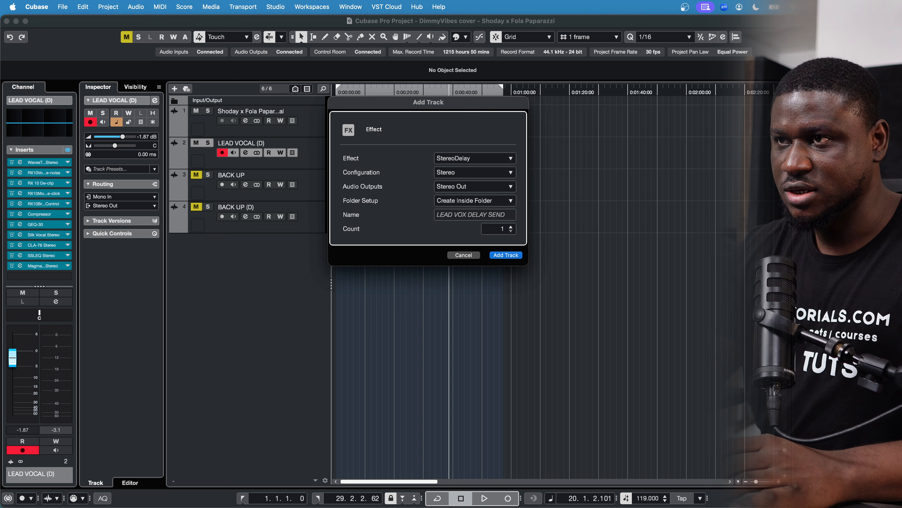
{"action": "key", "text": "Return"}
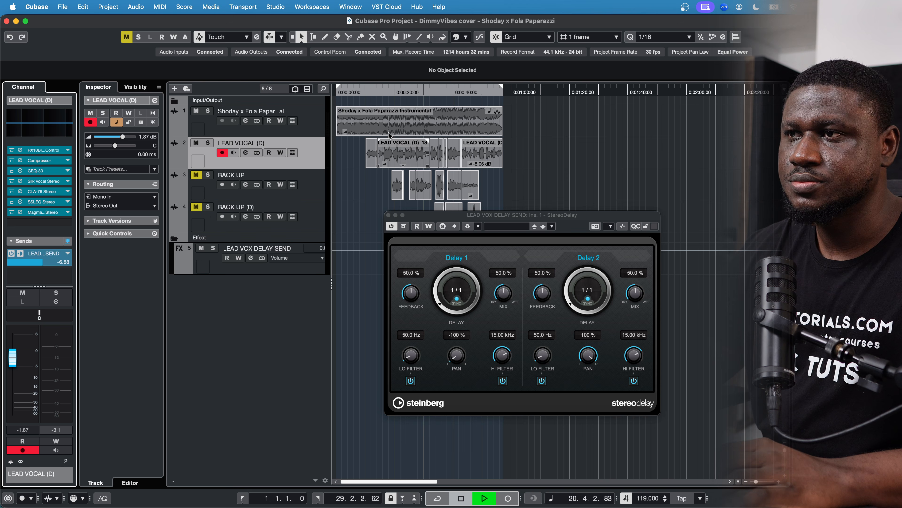
Stop playback, set StereoDelay's Delay 2 Mix to 100%, and set the delay times to 1/4 for Delay 1 and 1/8 for Delay 2.
{"action": "key", "text": "space"}
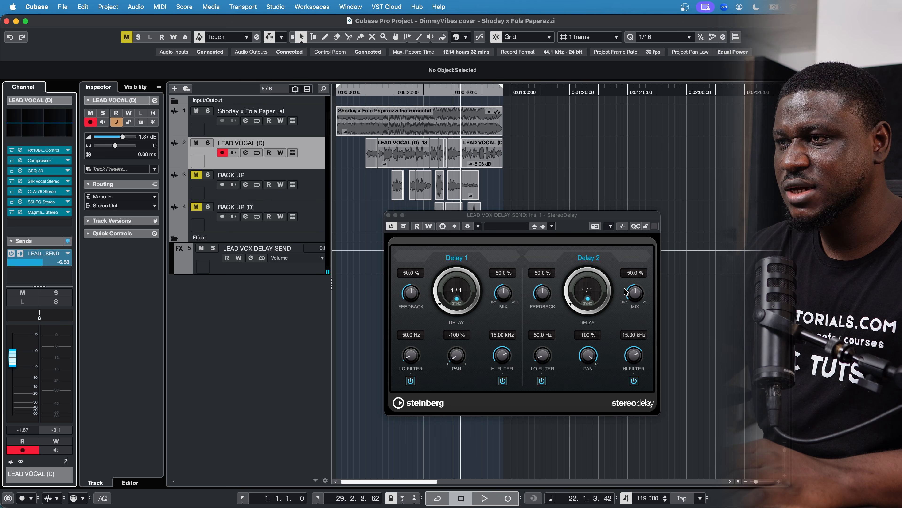
{"action": "left_click_drag", "start_coordinate": [629, 294], "coordinate": [642, 239]}
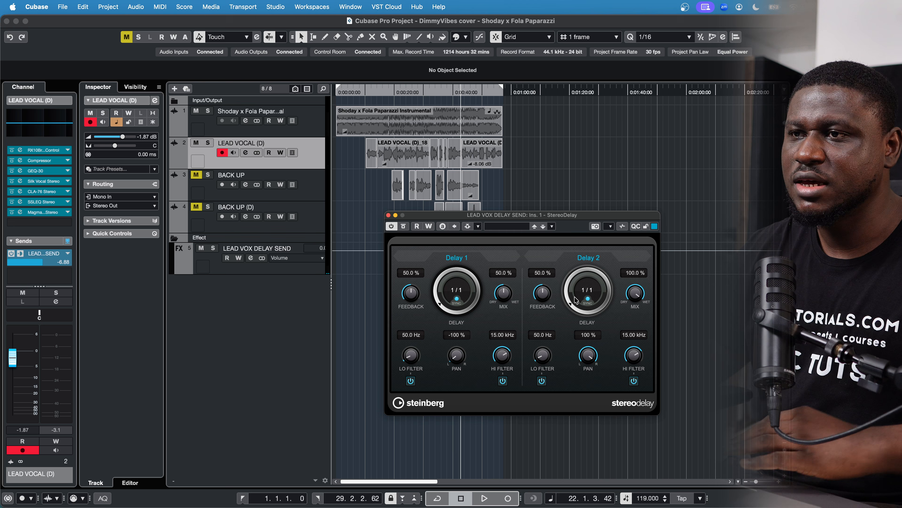
{"action": "left_click", "coordinate": [465, 294]}
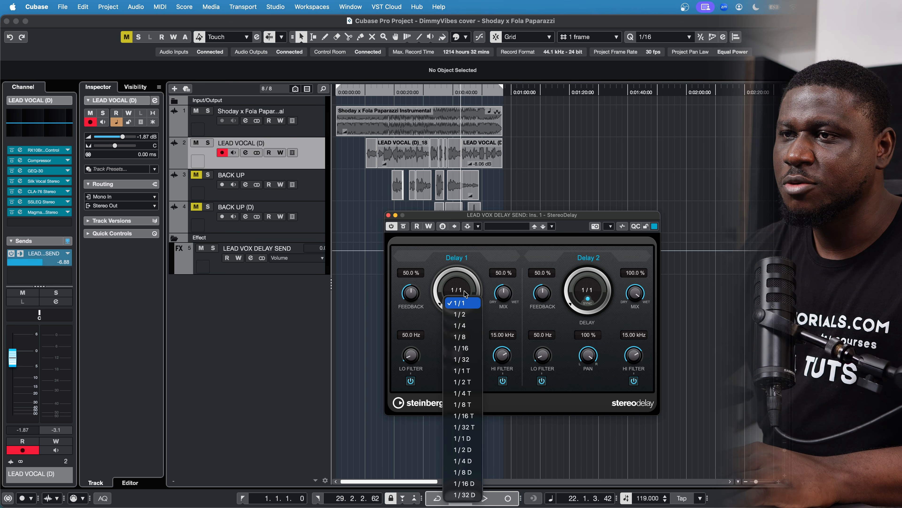
{"action": "left_click", "coordinate": [460, 326]}
{"action": "left_click", "coordinate": [588, 294]}
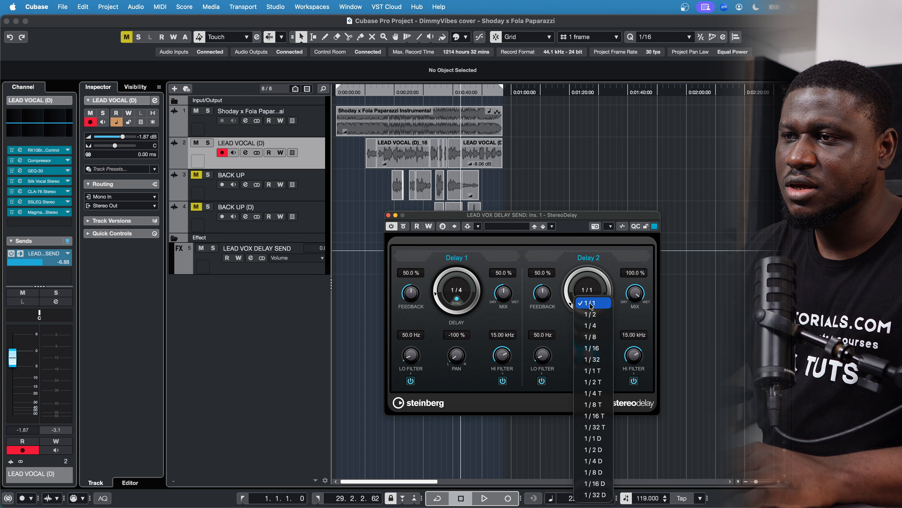
{"action": "left_click", "coordinate": [595, 337]}
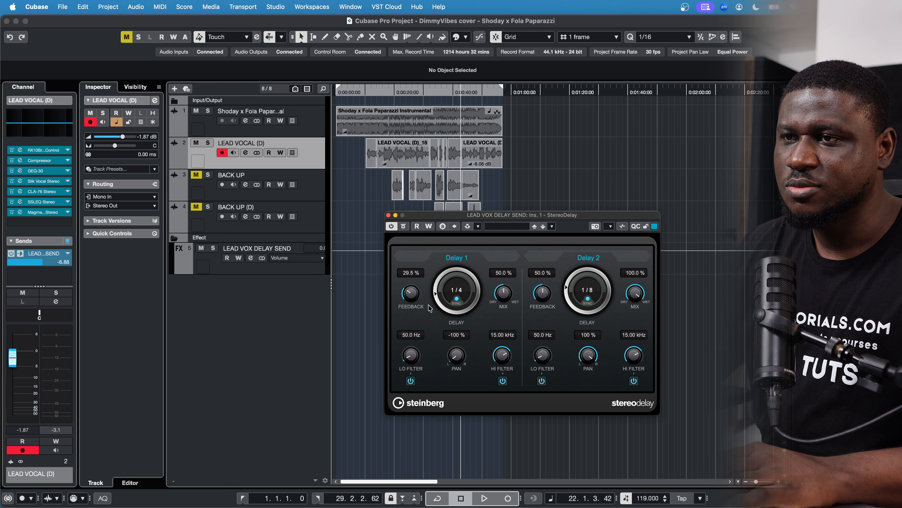
Set Delay 1 to 23% feedback, 326.5 Hz lo filter and -56% pan, and Delay 2 to 29.5%, 322.5 Hz and 59%.
{"action": "left_click_drag", "start_coordinate": [414, 299], "coordinate": [414, 298]}
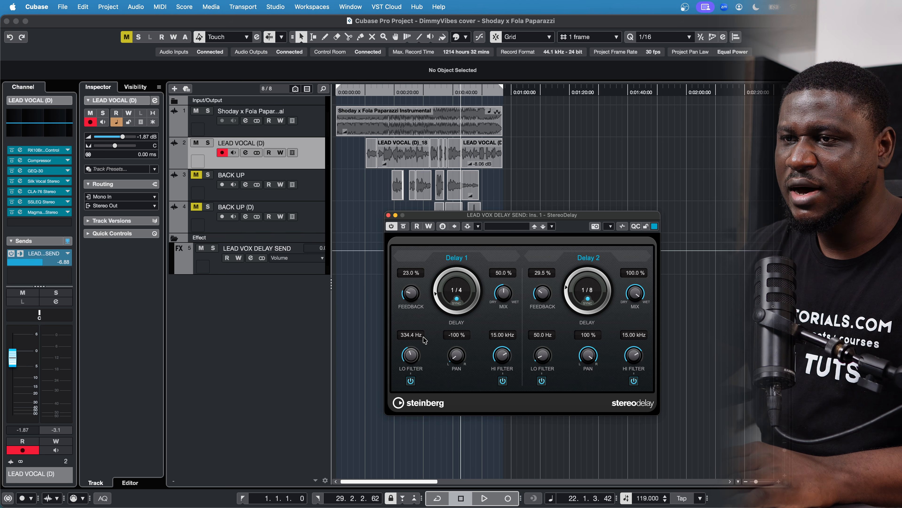
{"action": "left_click_drag", "start_coordinate": [425, 335], "coordinate": [459, 342]}
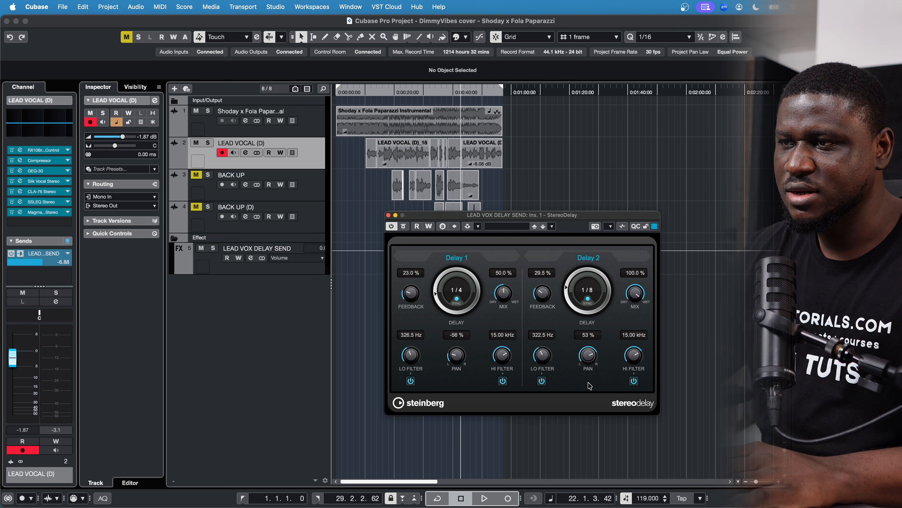
{"action": "left_click", "coordinate": [498, 210]}
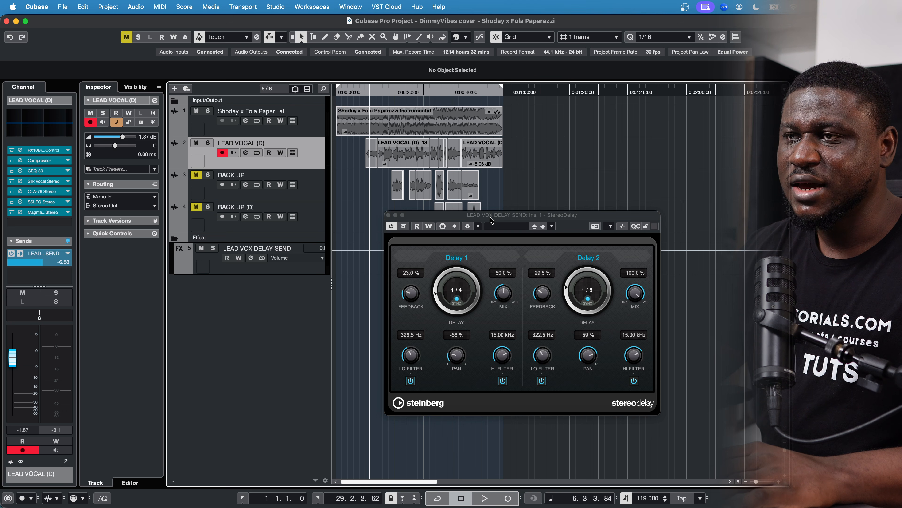
Activate side-chaining on the StereoDelay and add LEAD VOCAL (D) as its side-chain source.
{"action": "left_click_drag", "start_coordinate": [491, 218], "coordinate": [494, 214]}
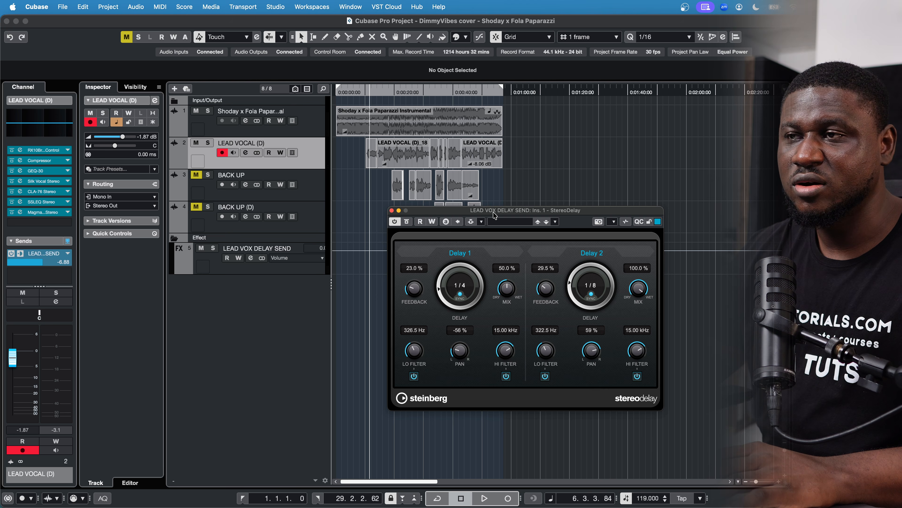
{"action": "left_click", "coordinate": [471, 222]}
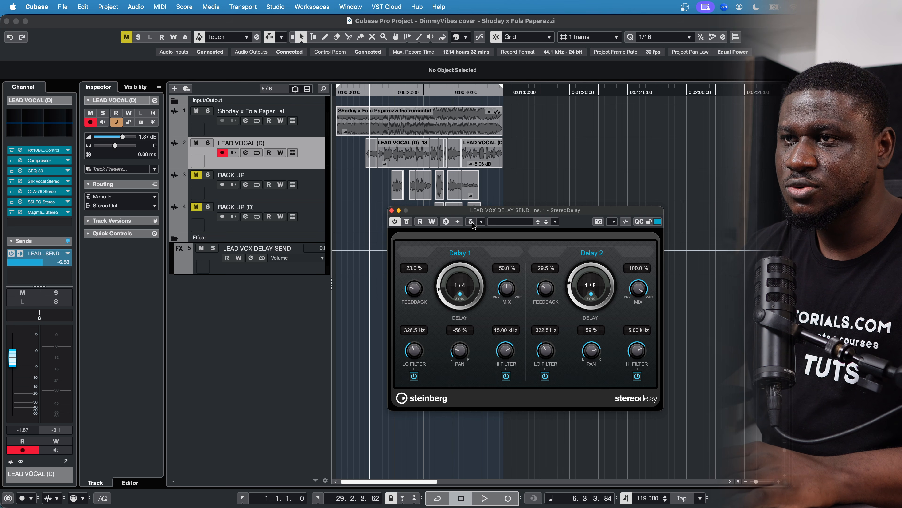
{"action": "left_click", "coordinate": [472, 222]}
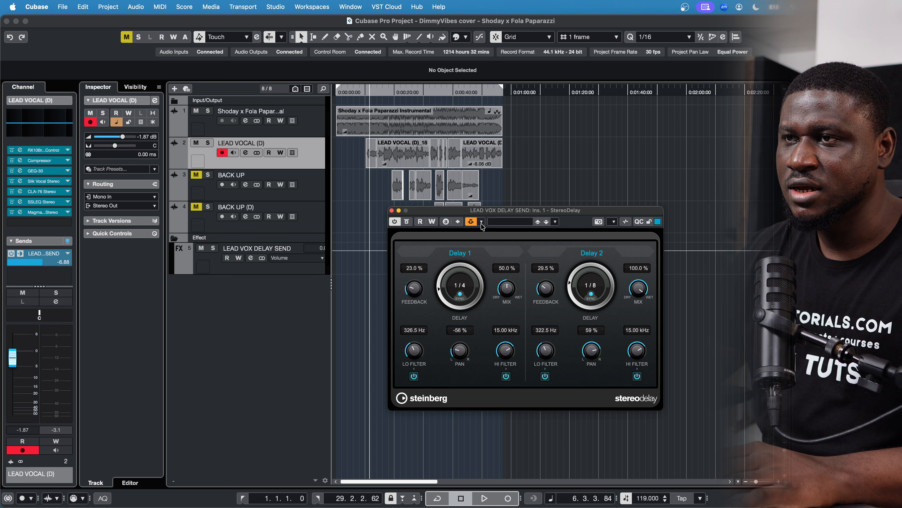
{"action": "left_click", "coordinate": [482, 224]}
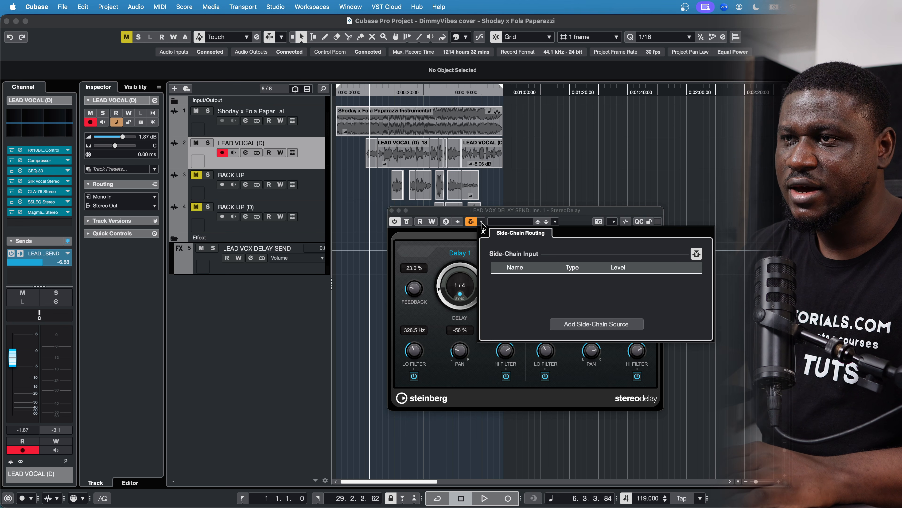
{"action": "left_click", "coordinate": [576, 325]}
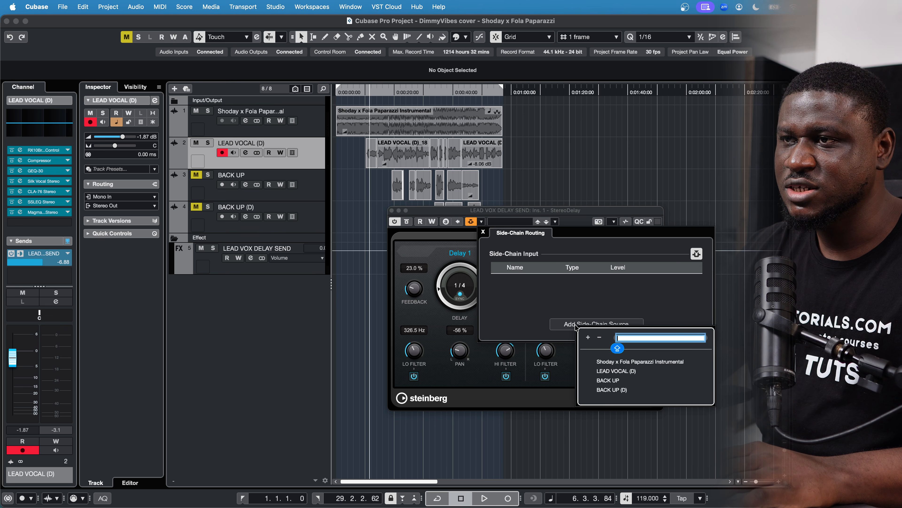
{"action": "left_click", "coordinate": [618, 372]}
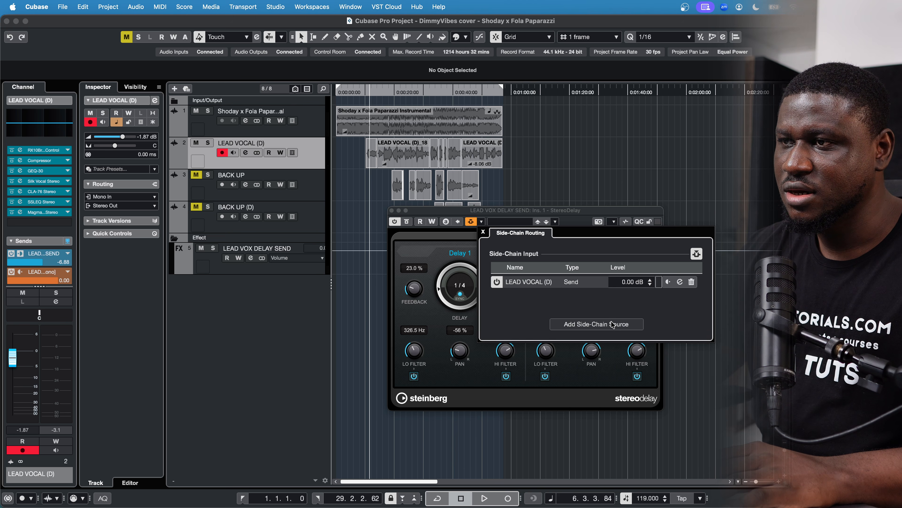
Close the side-chain routing and lower LEAD VOCAL (D)'s send to LEAD VOX DELAY SEND to -20.0 dB, auditioning it in playback.
{"action": "left_click", "coordinate": [483, 232]}
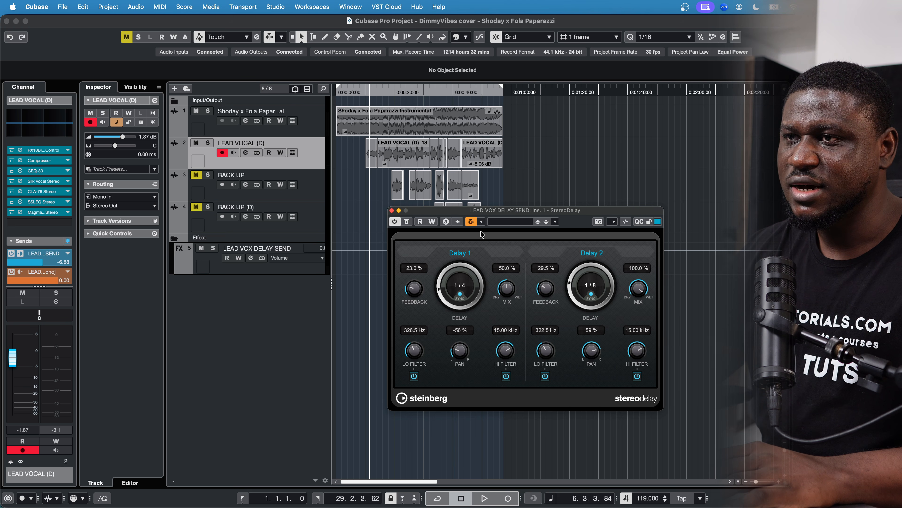
{"action": "key", "text": "space"}
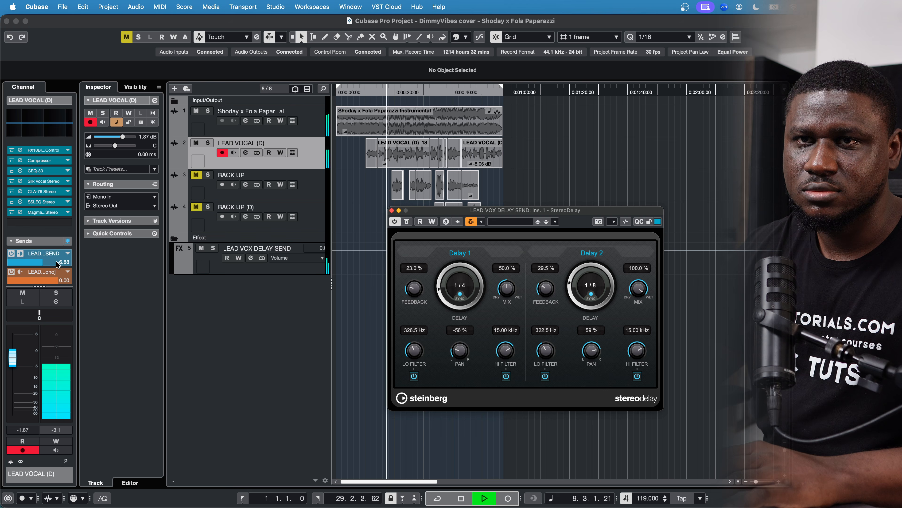
{"action": "left_click_drag", "start_coordinate": [48, 264], "coordinate": [47, 264]}
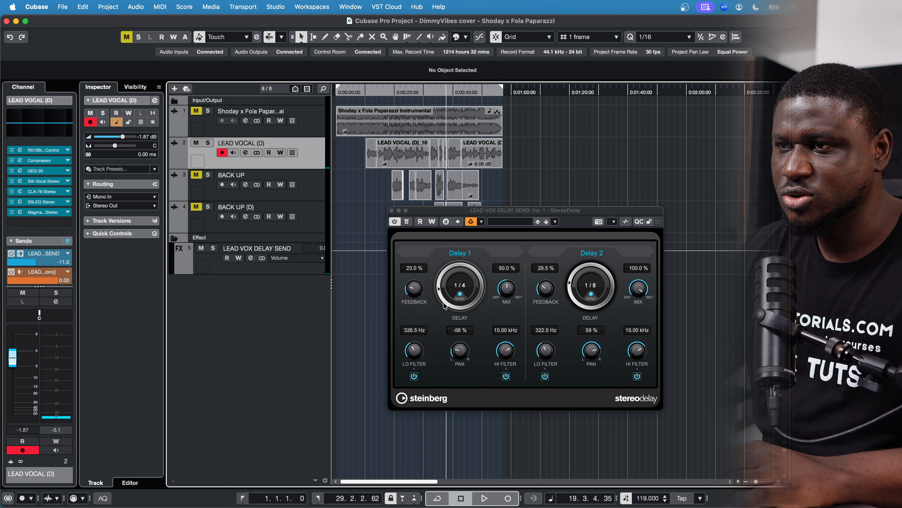
{"action": "left_click", "coordinate": [21, 265]}
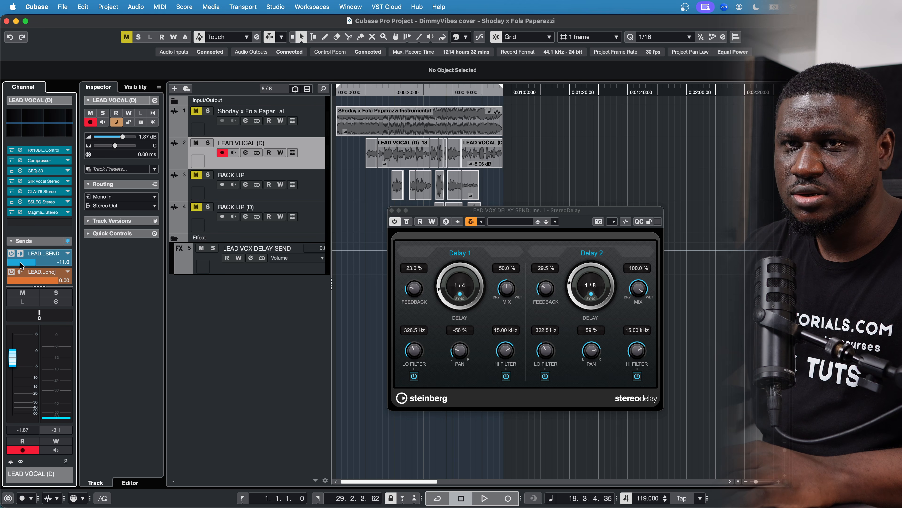
{"action": "left_click_drag", "start_coordinate": [21, 263], "coordinate": [23, 262]}
{"action": "key", "text": "space"}
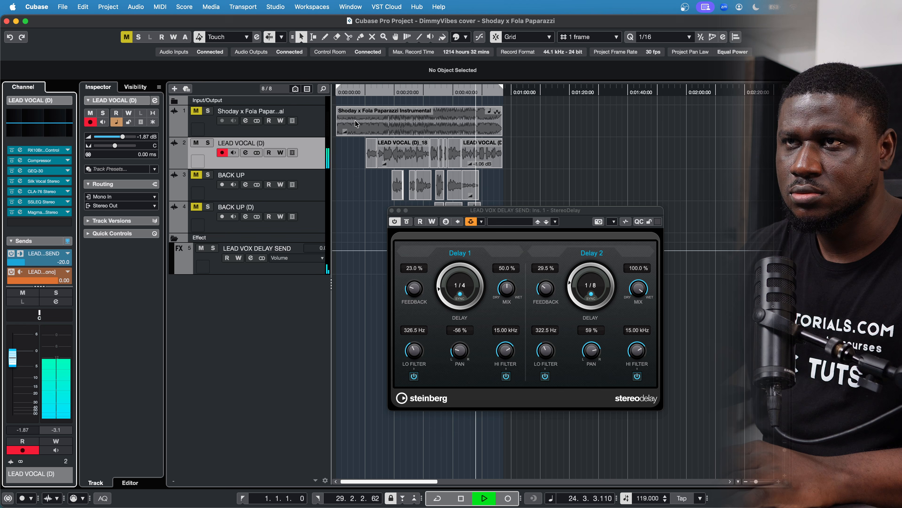
{"action": "left_click", "coordinate": [370, 93]}
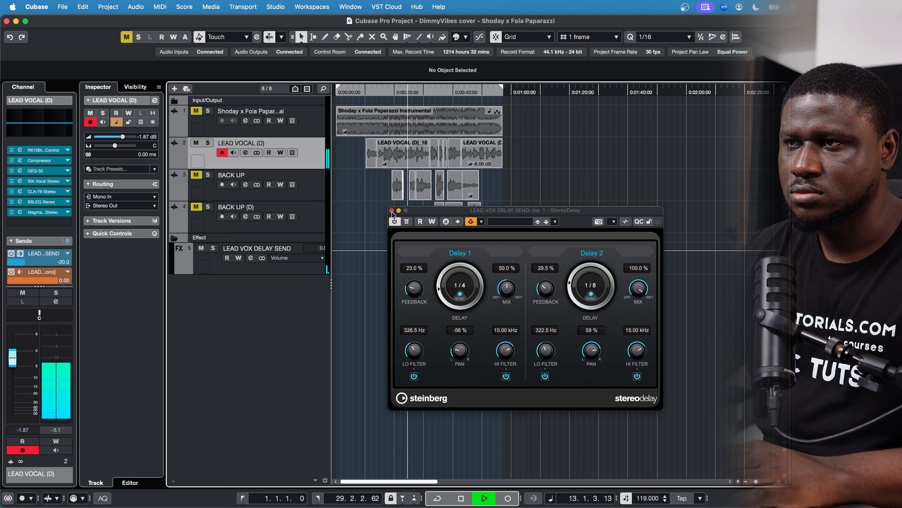
Stop playback, set StereoDelay's Delay 1 Mix to 100%, and listen to the vocal with the delay.
{"action": "key", "text": "space"}
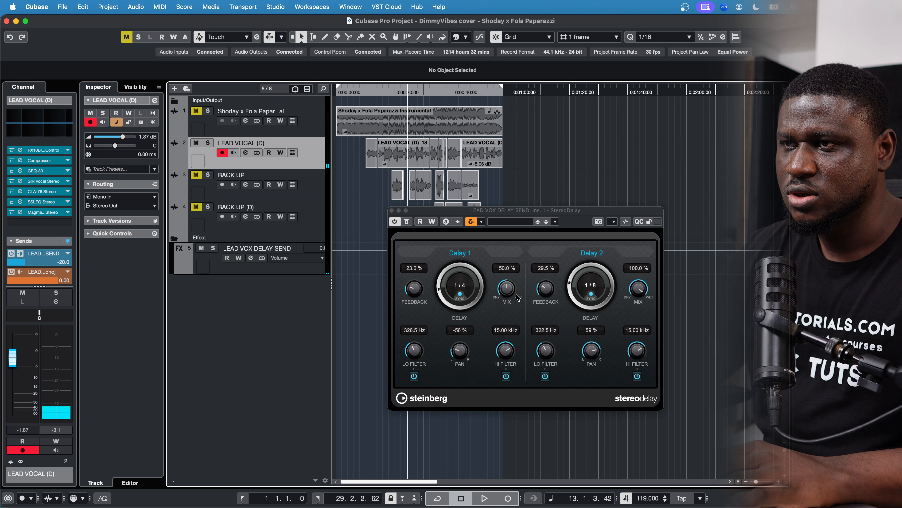
{"action": "left_click_drag", "start_coordinate": [507, 287], "coordinate": [521, 185]}
{"action": "key", "text": "space"}
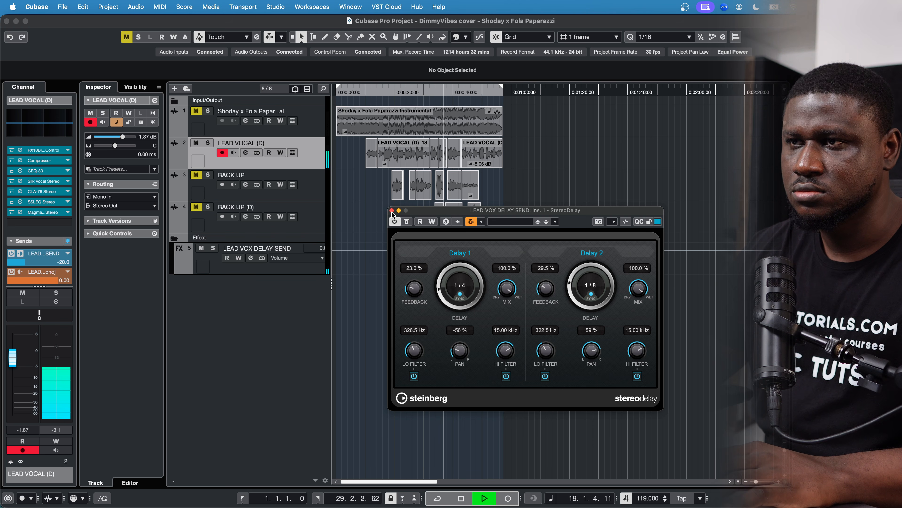
{"action": "key", "text": "space"}
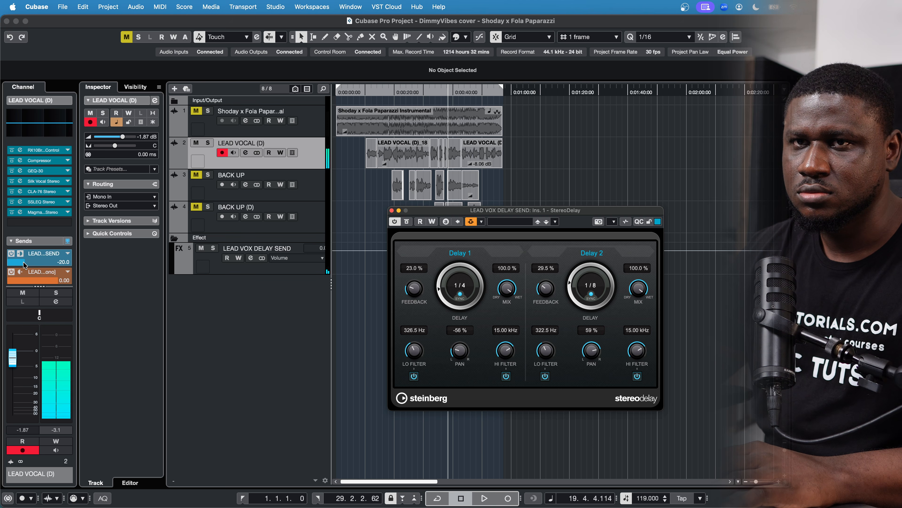
Set LEAD VOCAL (D)'s send level to the delay track to -16.1 dB and close StereoDelay.
{"action": "left_click", "coordinate": [26, 264]}
{"action": "key", "text": "space"}
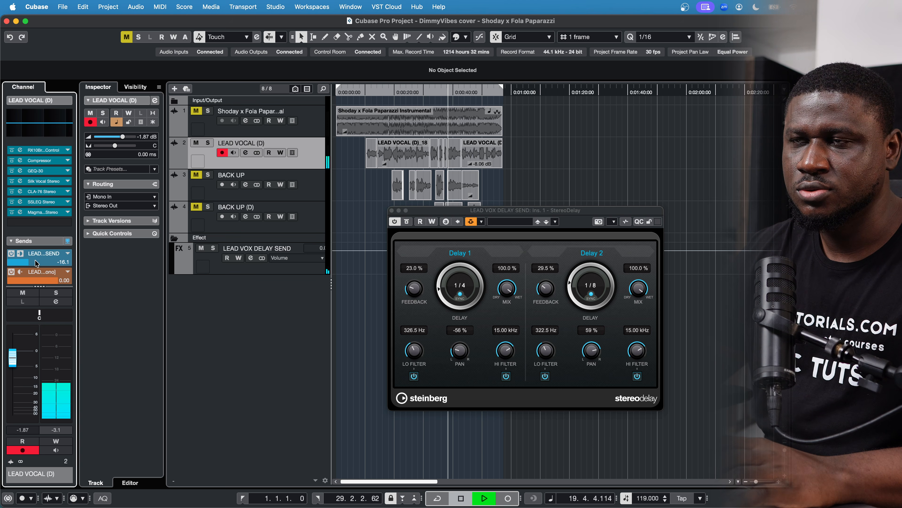
{"action": "left_click_drag", "start_coordinate": [34, 262], "coordinate": [35, 263]}
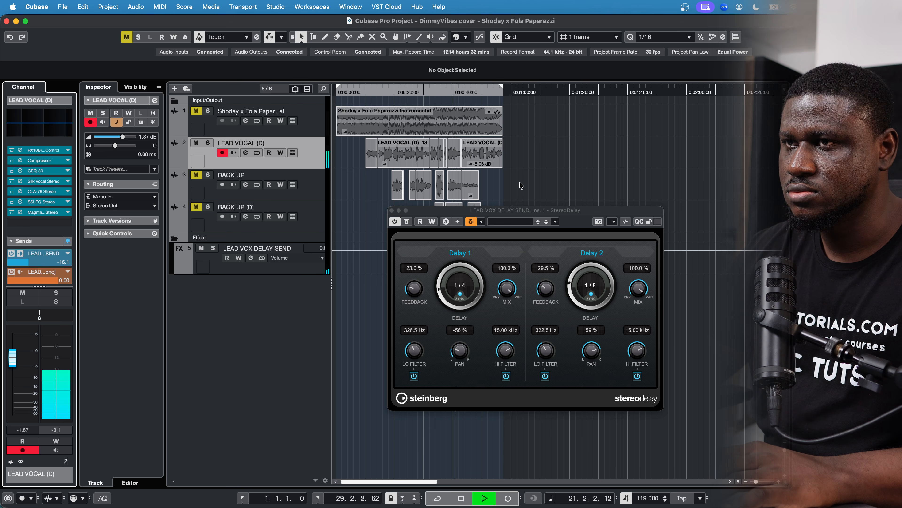
{"action": "left_click", "coordinate": [392, 211]}
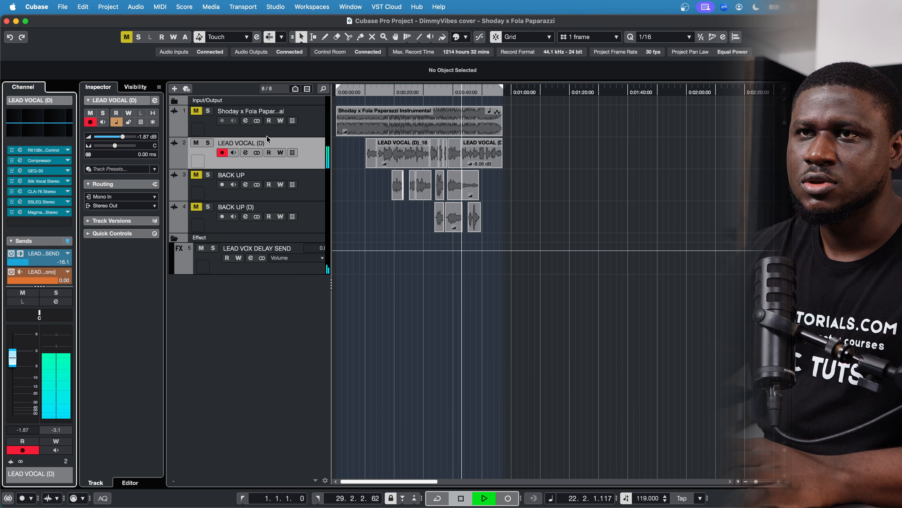
Stop playback, unmute the instrumental track, and play the song from an earlier point near the start of the lead vocal.
{"action": "key", "text": "space"}
{"action": "left_click", "coordinate": [196, 111]}
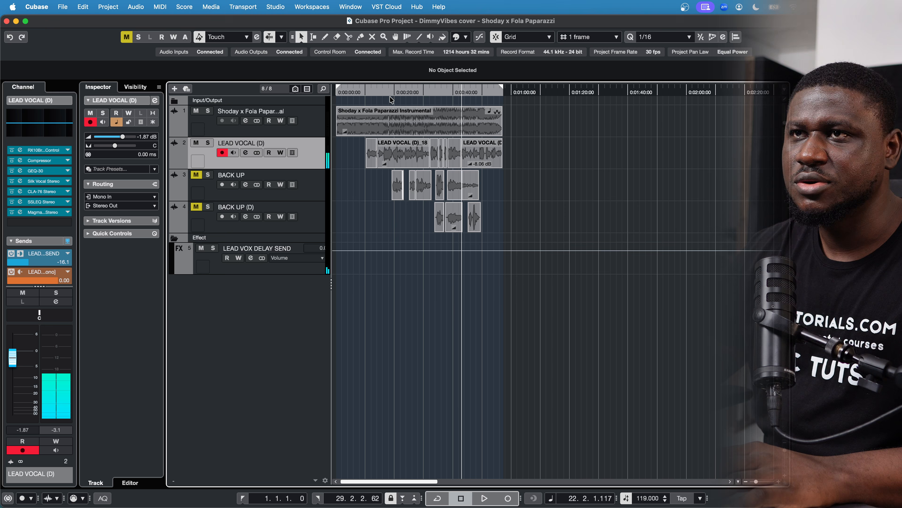
{"action": "left_click", "coordinate": [384, 91]}
{"action": "key", "text": "space"}
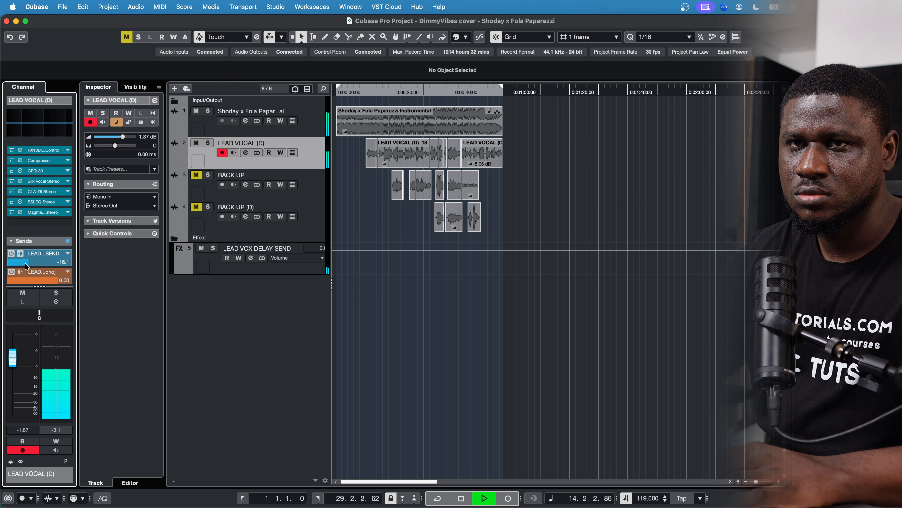
Set StereoDelay's hi filters on LEAD VOX DELAY SEND to 10.30 kHz for Delay 1 and 10.39 kHz for Delay 2, then stop playback.
{"action": "left_click", "coordinate": [217, 268]}
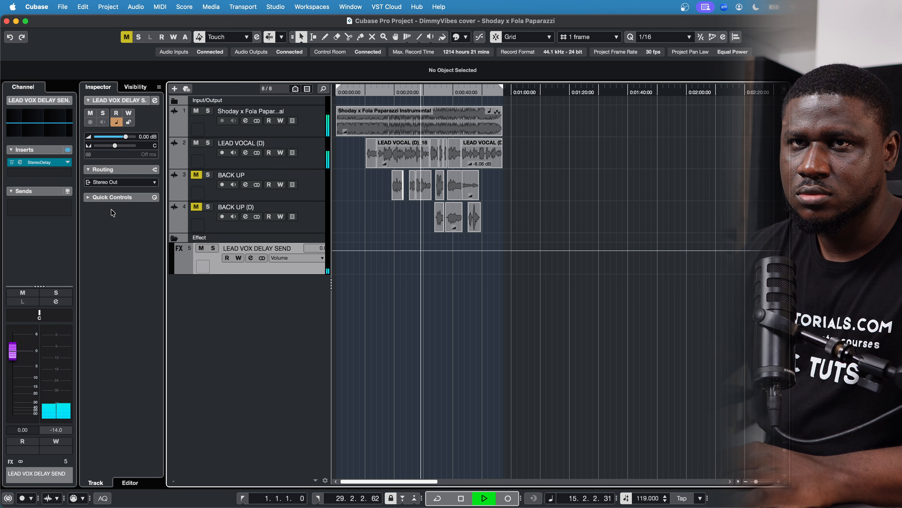
{"action": "left_click", "coordinate": [22, 162]}
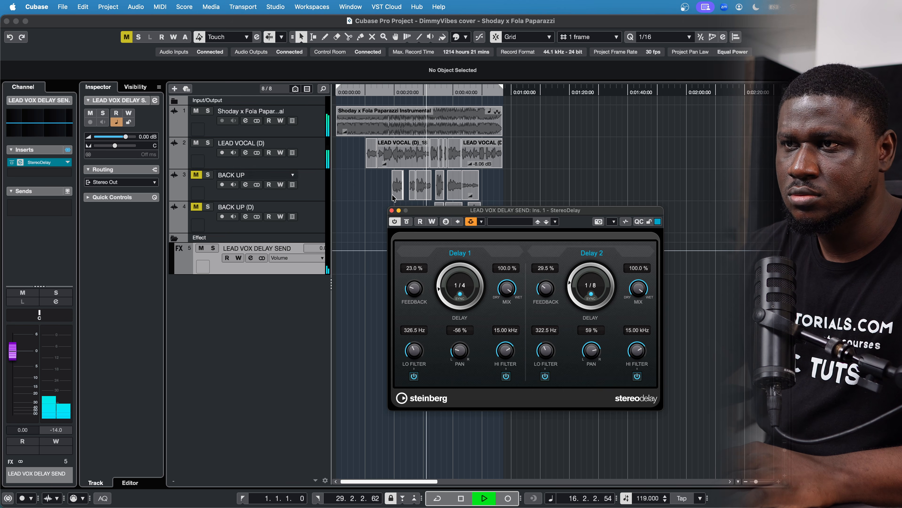
{"action": "left_click_drag", "start_coordinate": [504, 353], "coordinate": [501, 364]}
{"action": "left_click_drag", "start_coordinate": [643, 354], "coordinate": [639, 369]}
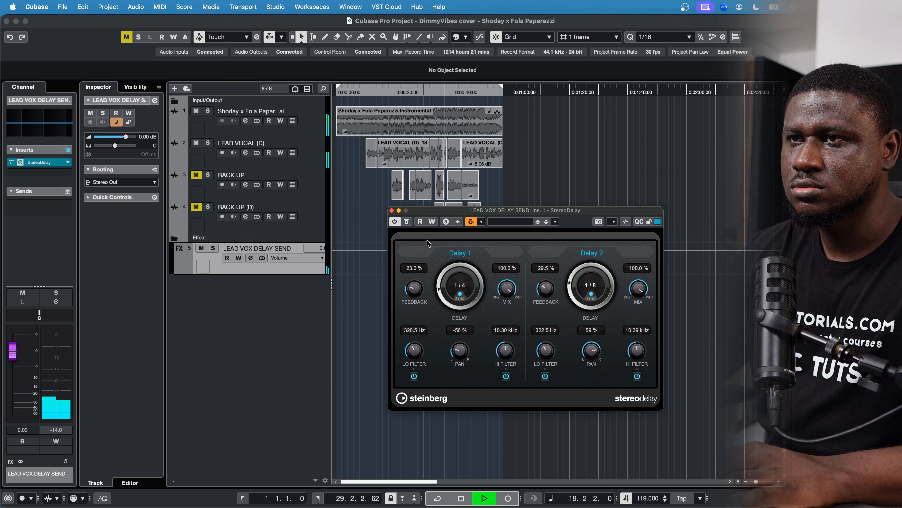
{"action": "left_click", "coordinate": [392, 211]}
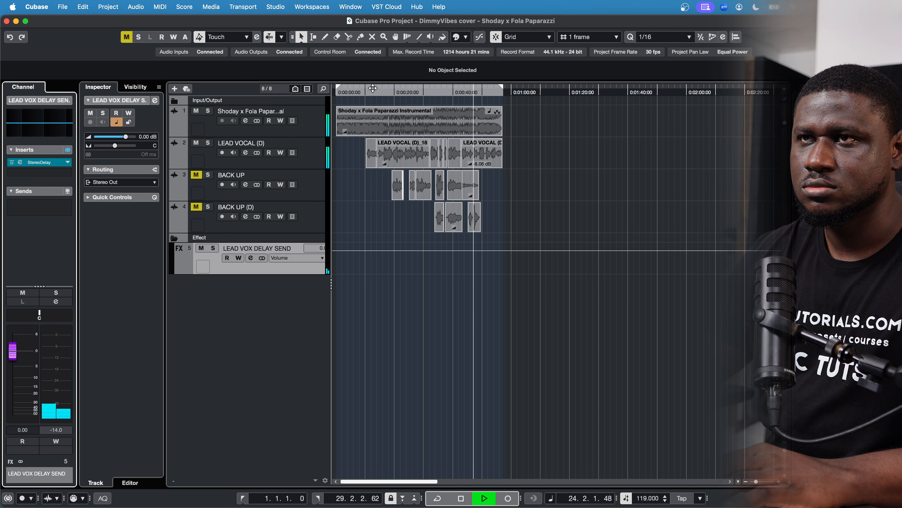
{"action": "key", "text": "space"}
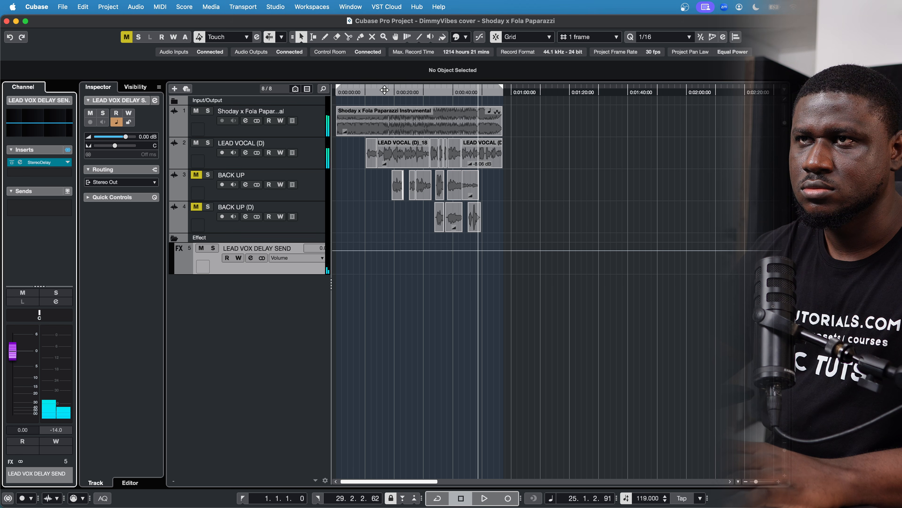
{"action": "left_click", "coordinate": [379, 89]}
Add a stereo effect track with Pro-R, named LEAD VOCAL REVERB, and adjust the reverb's Mix.
{"action": "right_click", "coordinate": [252, 304]}
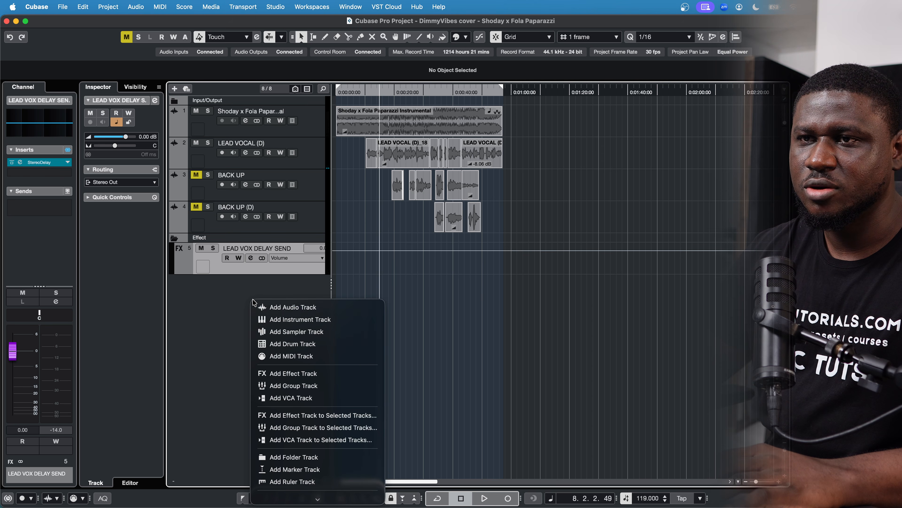
{"action": "right_click", "coordinate": [231, 290]}
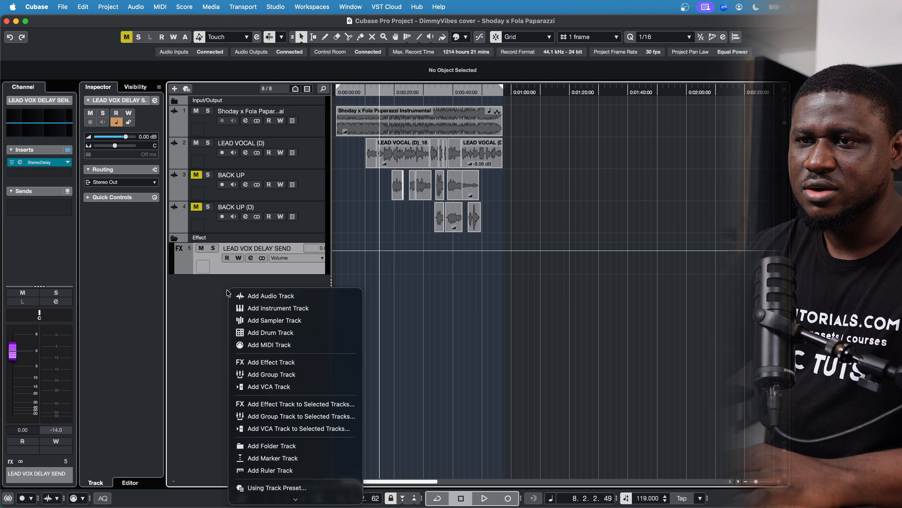
{"action": "left_click", "coordinate": [272, 367]}
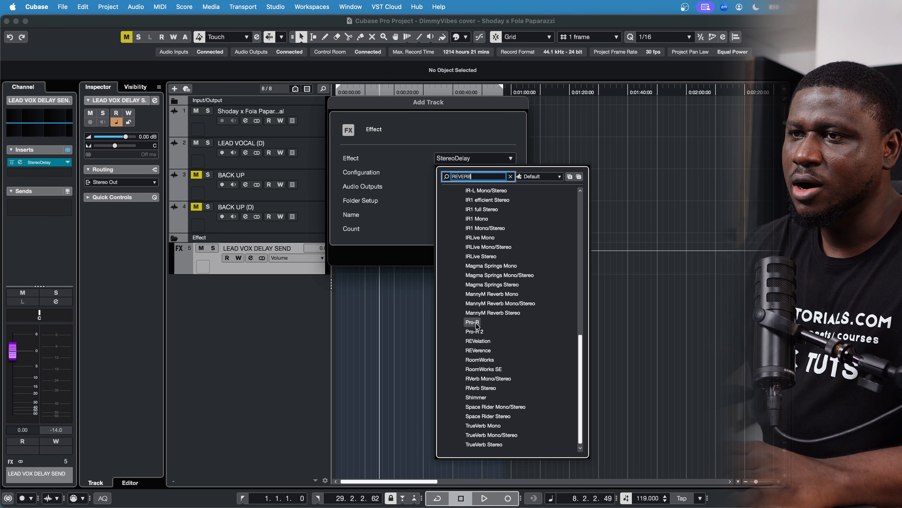
{"action": "left_click", "coordinate": [476, 322]}
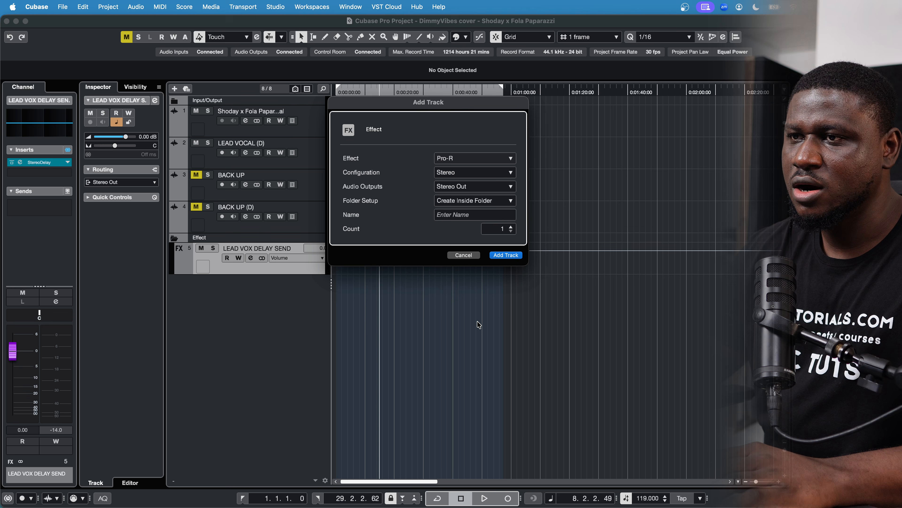
{"action": "left_click", "coordinate": [458, 218]}
{"action": "type", "text": "LEAD VOX"}
{"action": "key", "text": "BackSpace"}
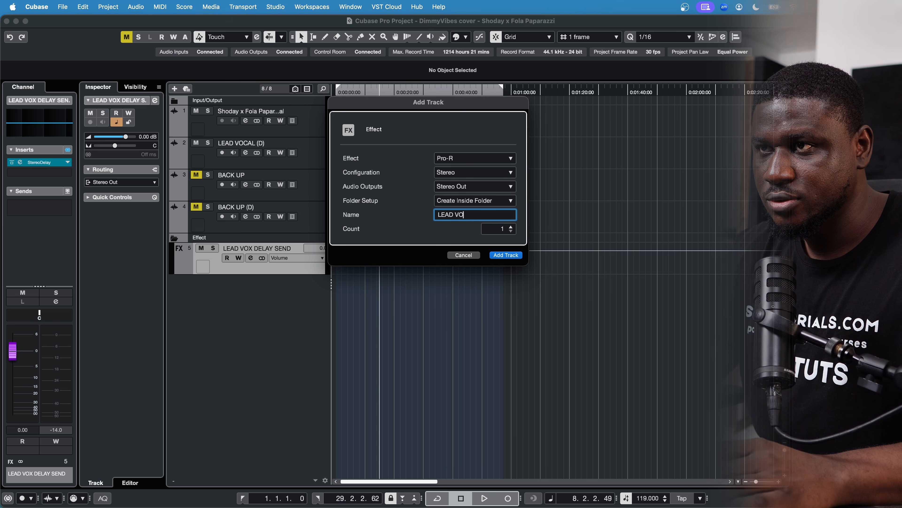
{"action": "type", "text": "CAL REVERB"}
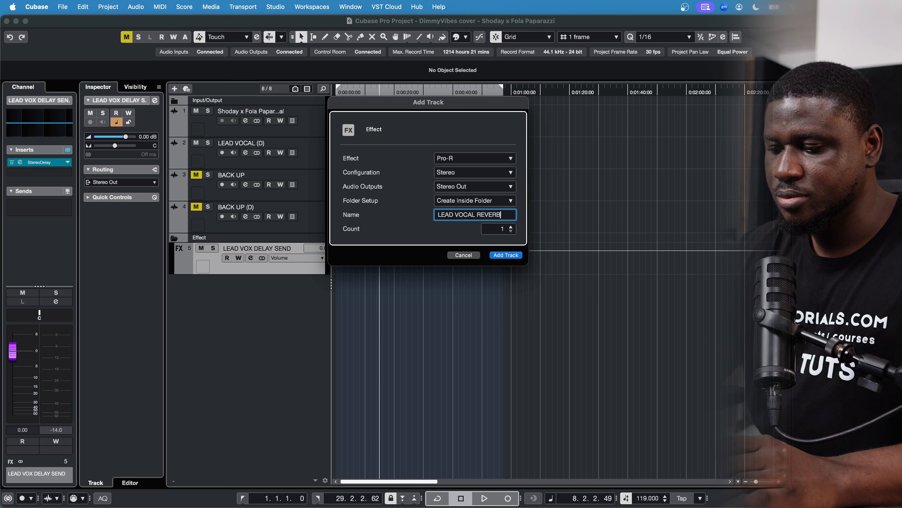
{"action": "key", "text": "Return"}
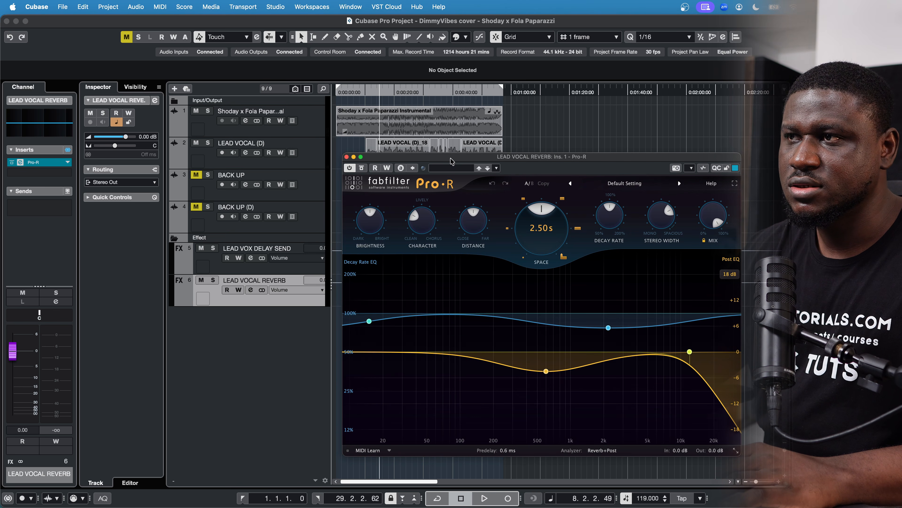
{"action": "left_click_drag", "start_coordinate": [718, 222], "coordinate": [723, 219]}
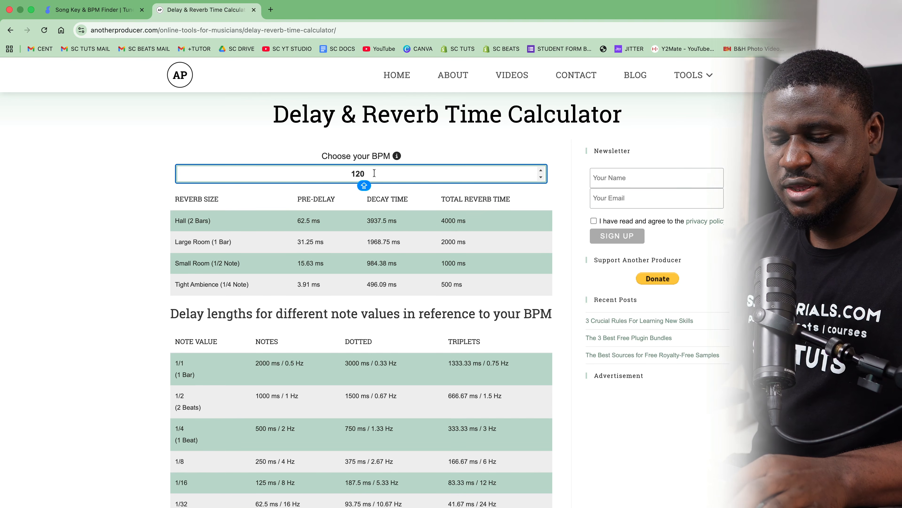
Set the Delay & Reverb Time Calculator to 119 BPM and check the Hall (2 Bars) pre-delay and decay time.
{"action": "double_click", "coordinate": [374, 173]}
{"action": "type", "text": "119"}
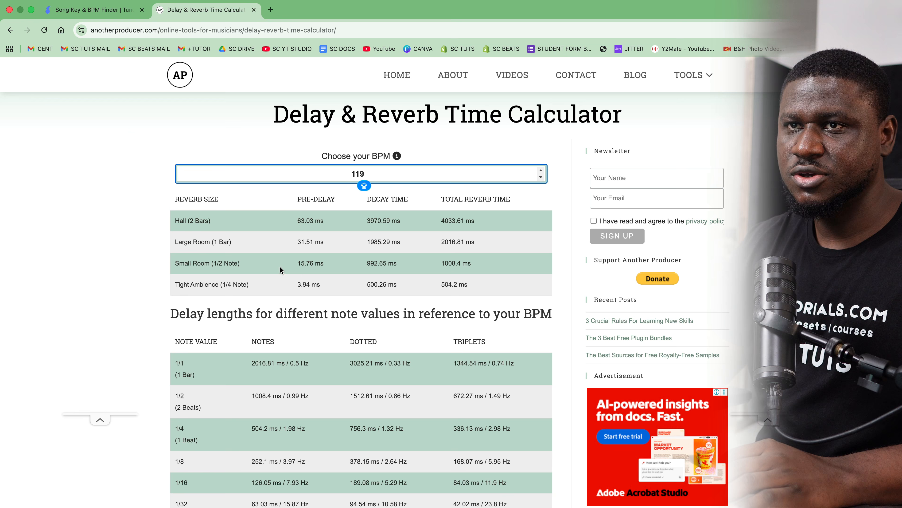
{"action": "left_click", "coordinate": [204, 223]}
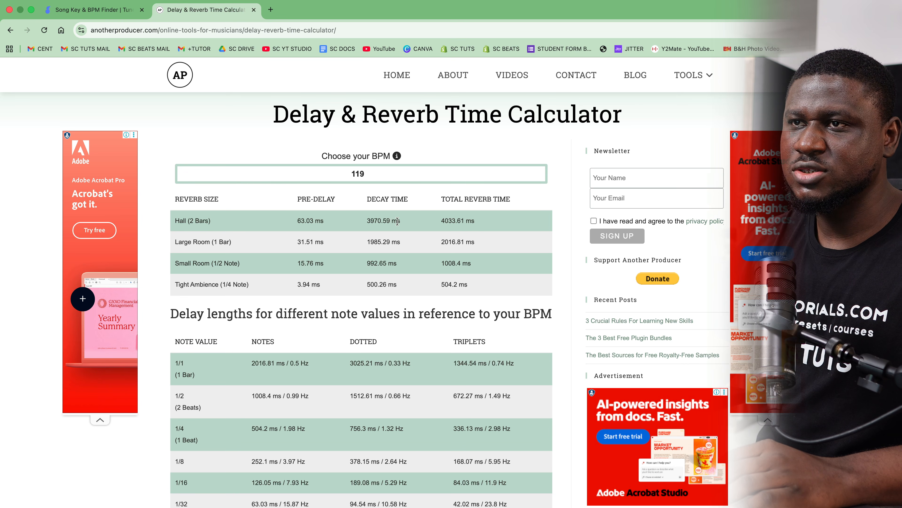
{"action": "double_click", "coordinate": [372, 221]}
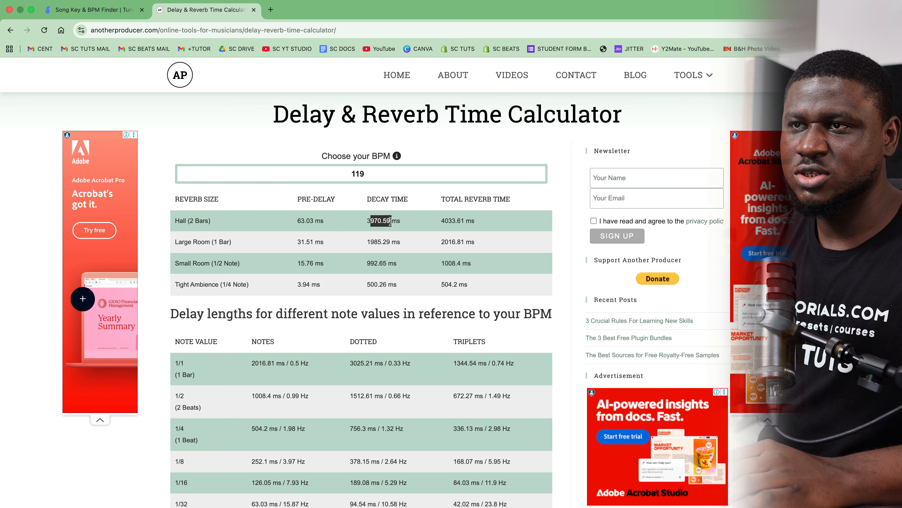
{"action": "left_click", "coordinate": [404, 225]}
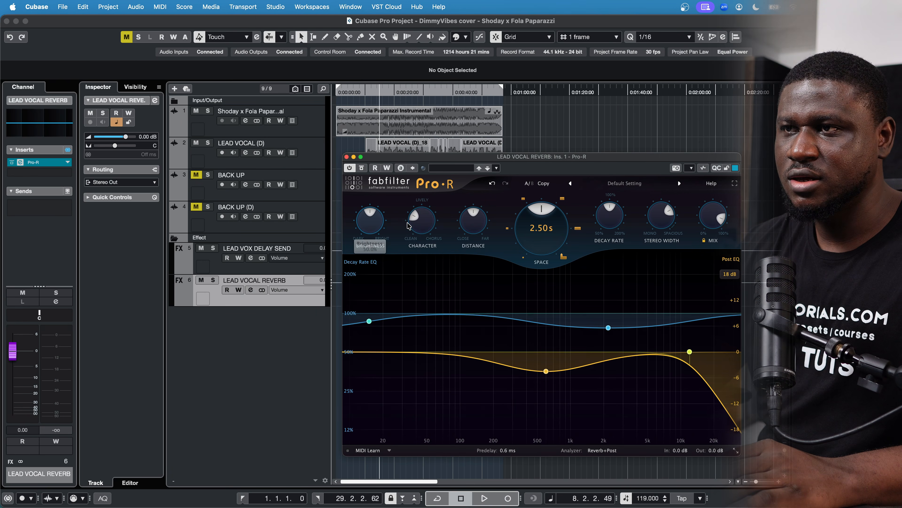
Switch to Cubase and set Pro-R on LEAD VOCAL REVERB to 4.00 s space and 63 ms predelay.
{"action": "mouse_move", "coordinate": [538, 233]}
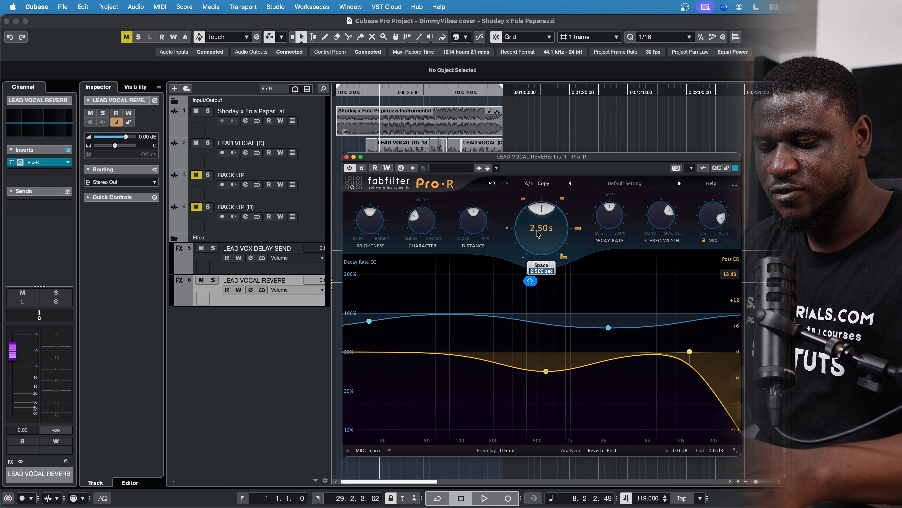
{"action": "scroll", "coordinate": [539, 235], "scroll_direction": "up", "scroll_amount": 3}
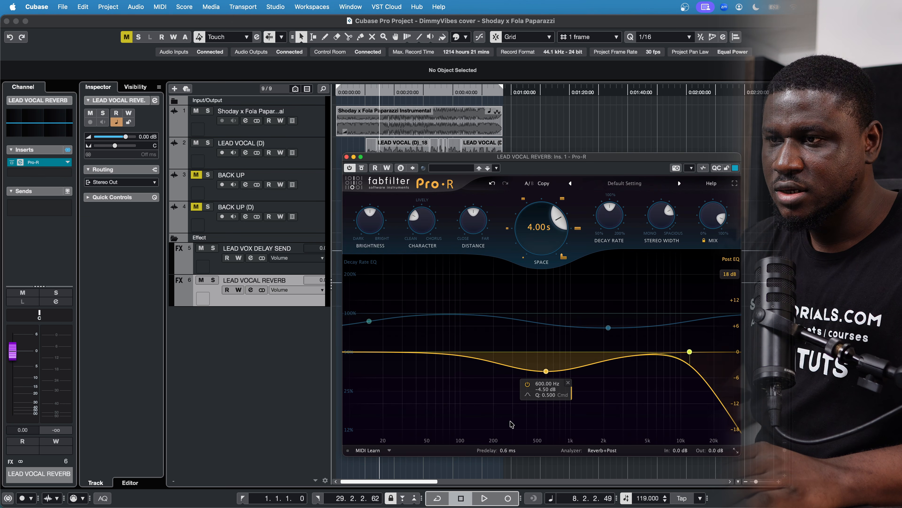
{"action": "double_click", "coordinate": [514, 451]}
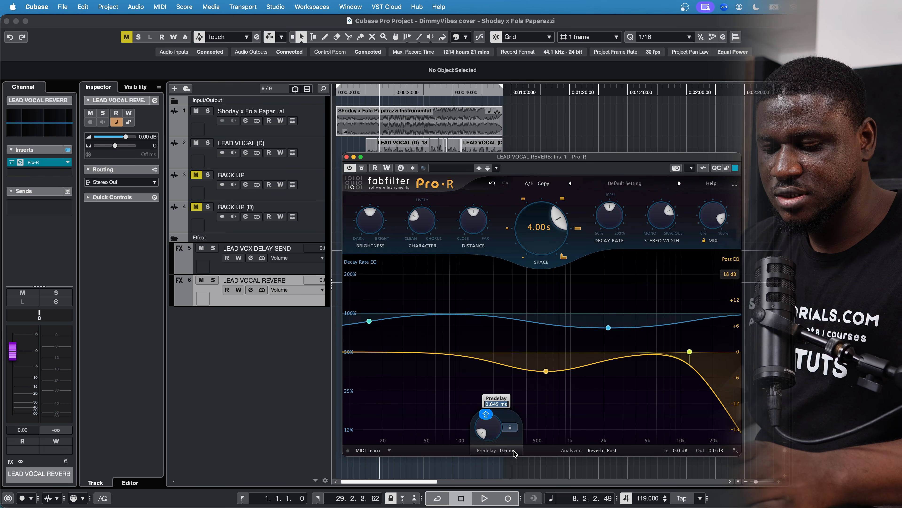
{"action": "type", "text": "63"}
{"action": "key", "text": "Return"}
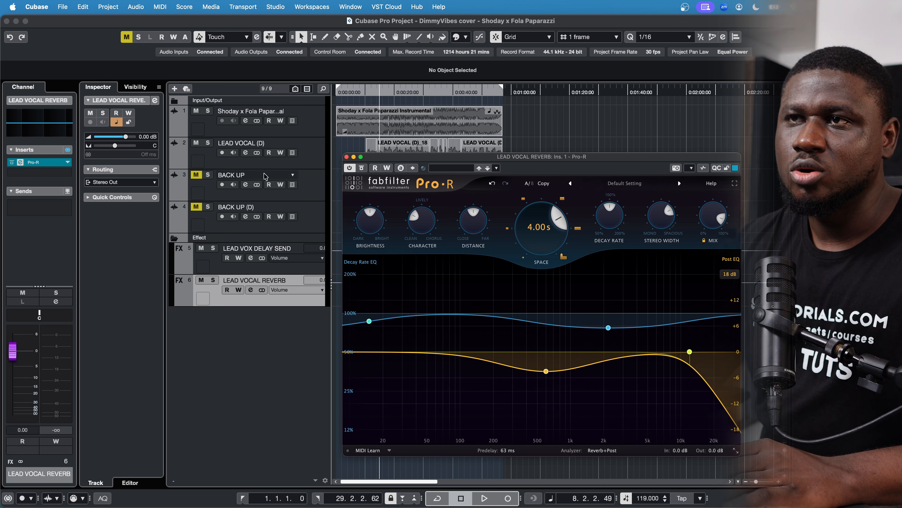
On LEAD VOCAL (D), set the LEAD VOX DELAY SEND level to -14.2 dB and add a send to LEAD VOCAL REVERB.
{"action": "left_click", "coordinate": [303, 153]}
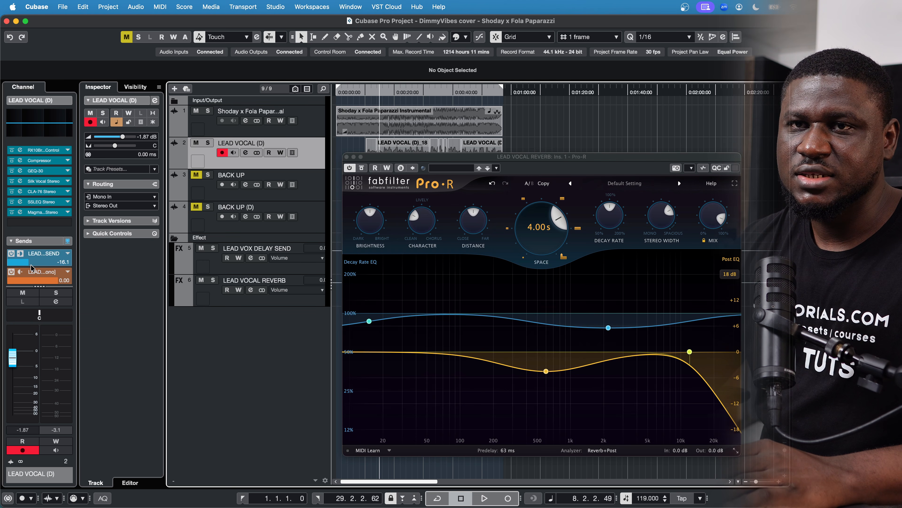
{"action": "left_click_drag", "start_coordinate": [30, 263], "coordinate": [35, 263]}
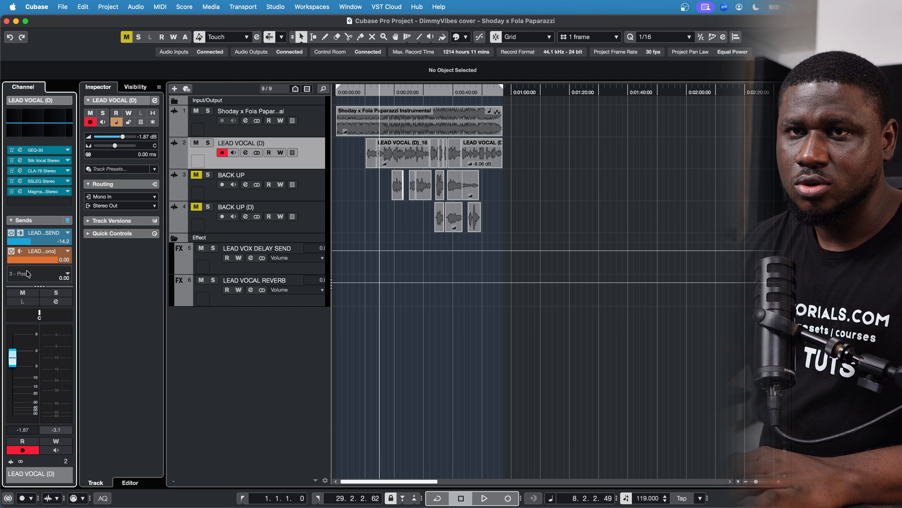
{"action": "left_click", "coordinate": [27, 271]}
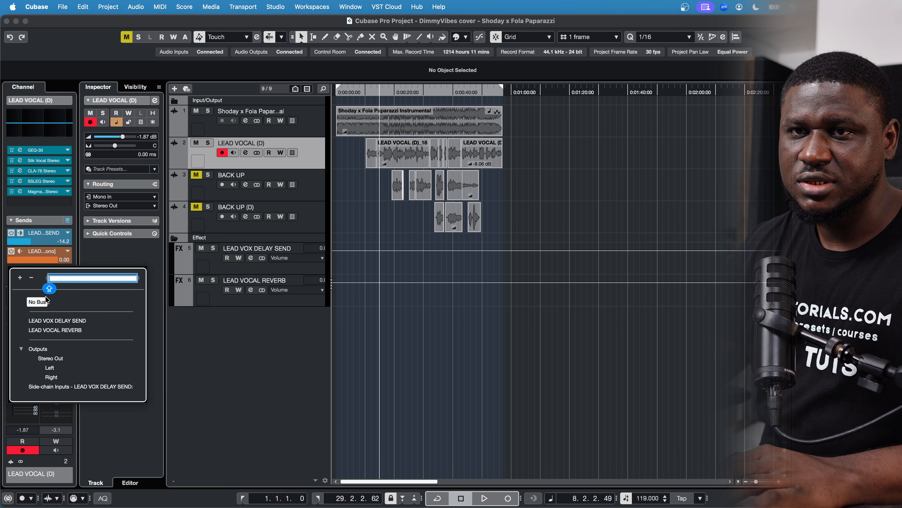
{"action": "left_click", "coordinate": [57, 330]}
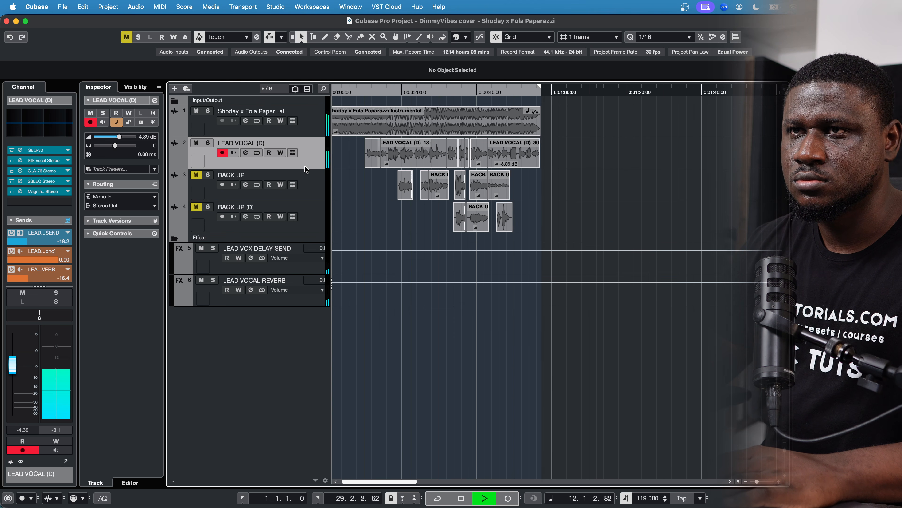
{"action": "key", "text": "space"}
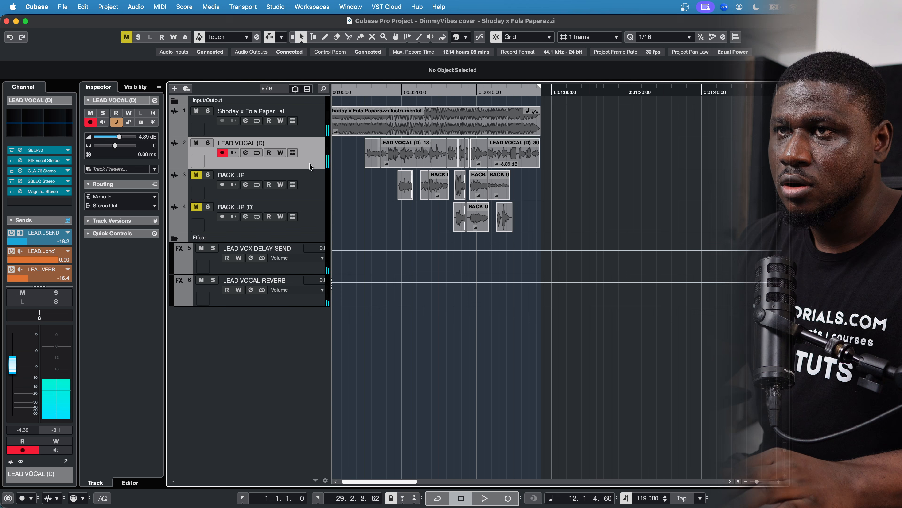
Add a stereo group track named BACK UP BUSS for the BACK UP and BACK UP (D) tracks.
{"action": "left_click", "coordinate": [321, 198]}
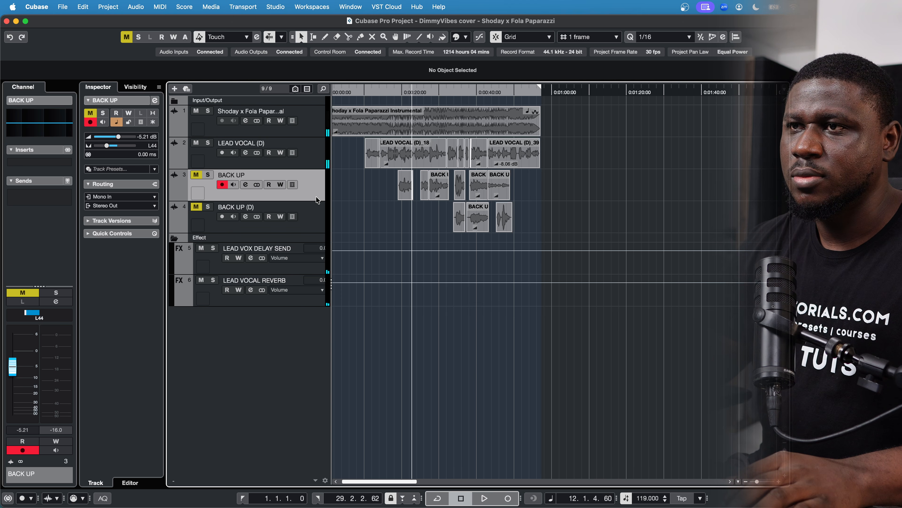
{"action": "left_click", "coordinate": [313, 214], "text": "shift"}
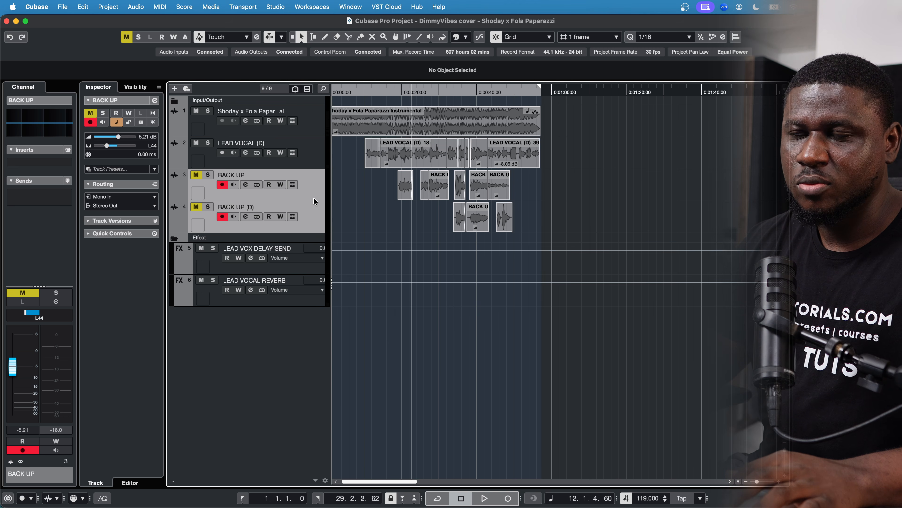
{"action": "right_click", "coordinate": [308, 215]}
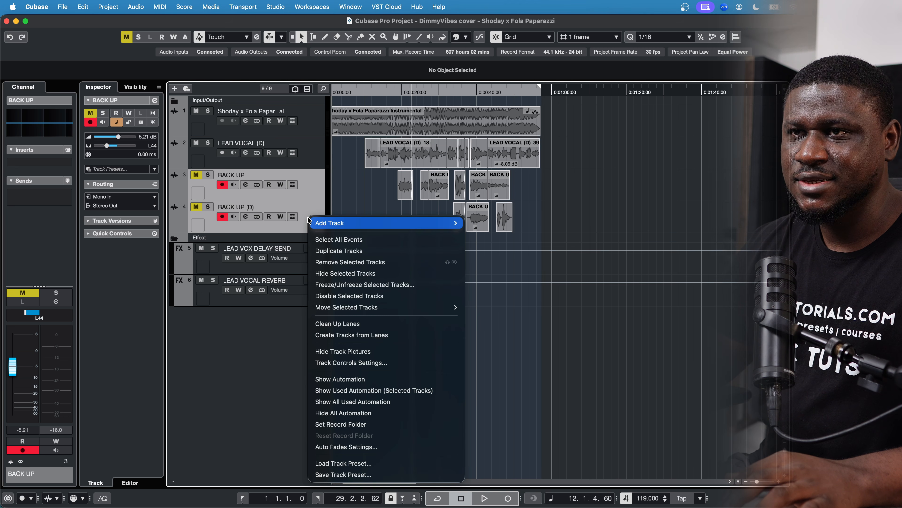
{"action": "mouse_move", "coordinate": [333, 228]}
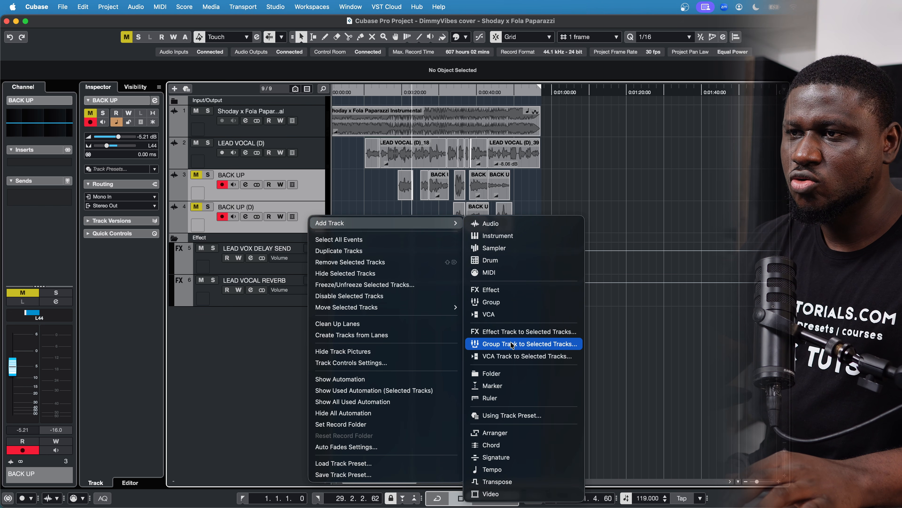
{"action": "left_click", "coordinate": [520, 346]}
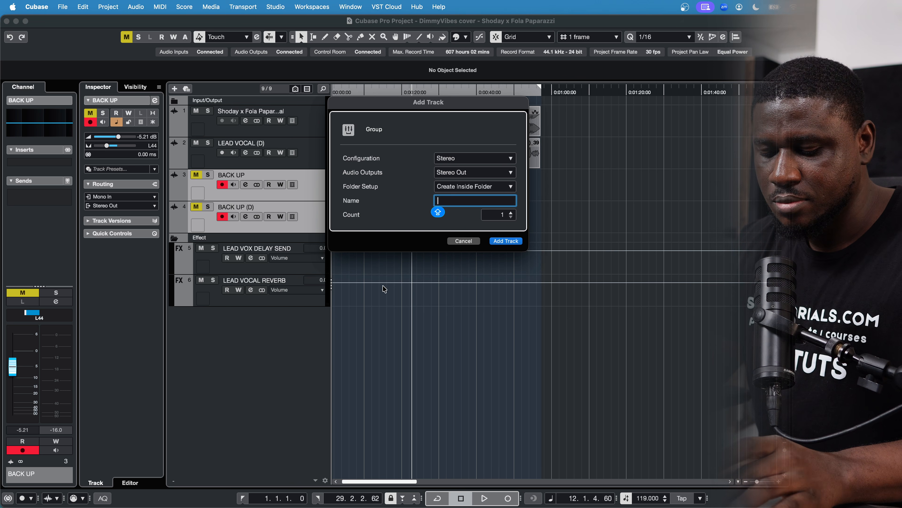
{"action": "type", "text": "BACK UP BUSS"}
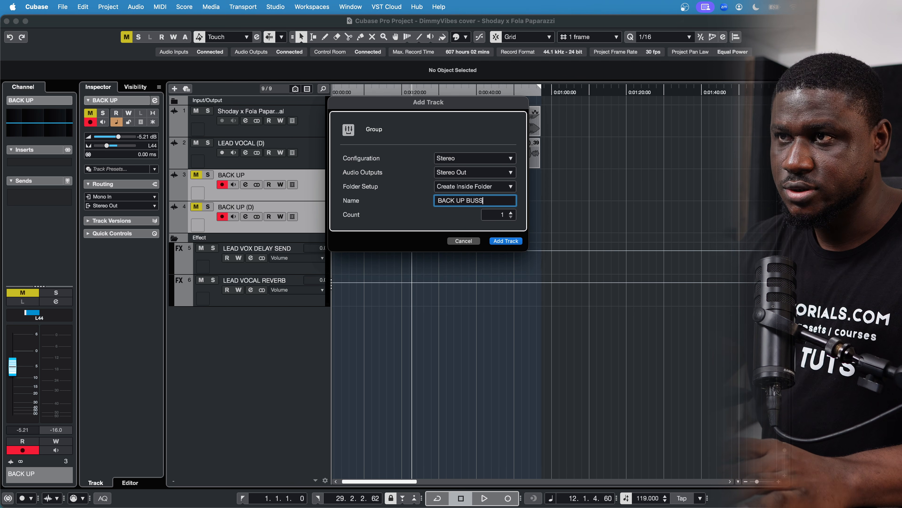
{"action": "key", "text": "Return"}
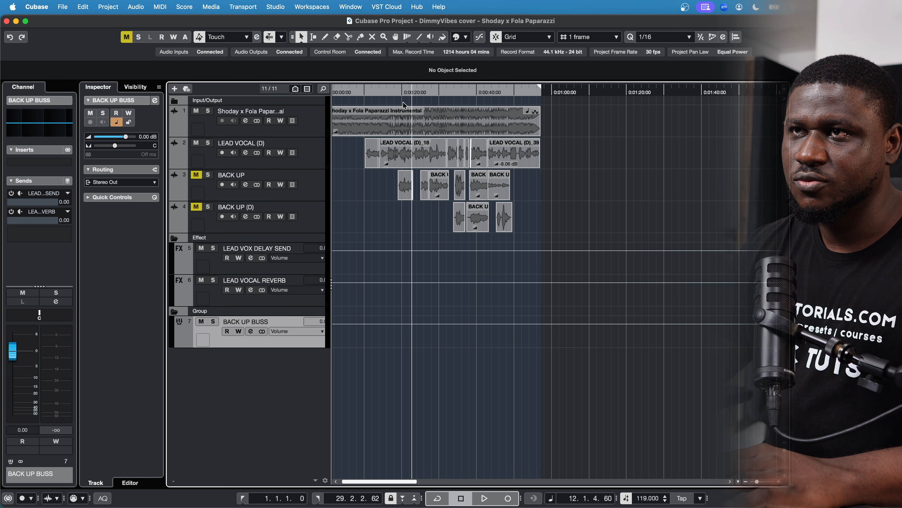
Play the song and compare the mix with the BACK UP BUSS group muted and unmuted.
{"action": "left_click", "coordinate": [399, 92]}
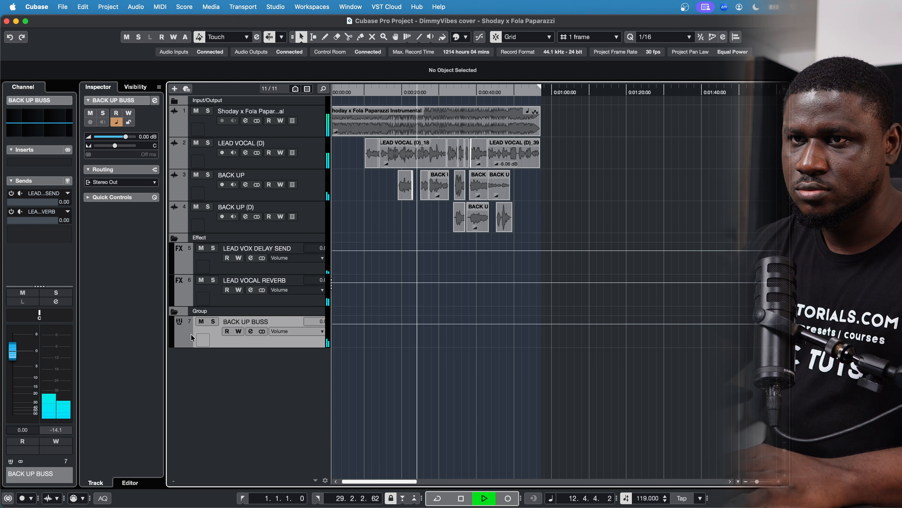
{"action": "left_click", "coordinate": [201, 323]}
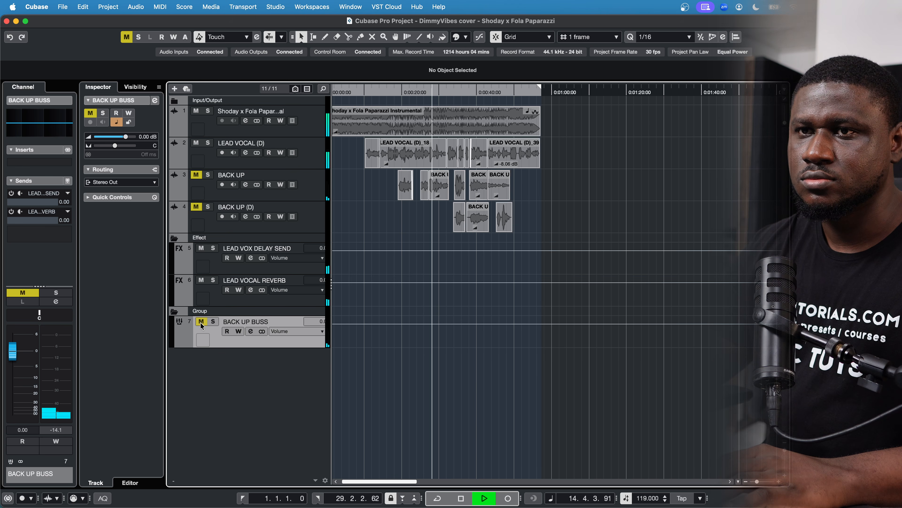
{"action": "left_click", "coordinate": [202, 321]}
{"action": "key", "text": "space"}
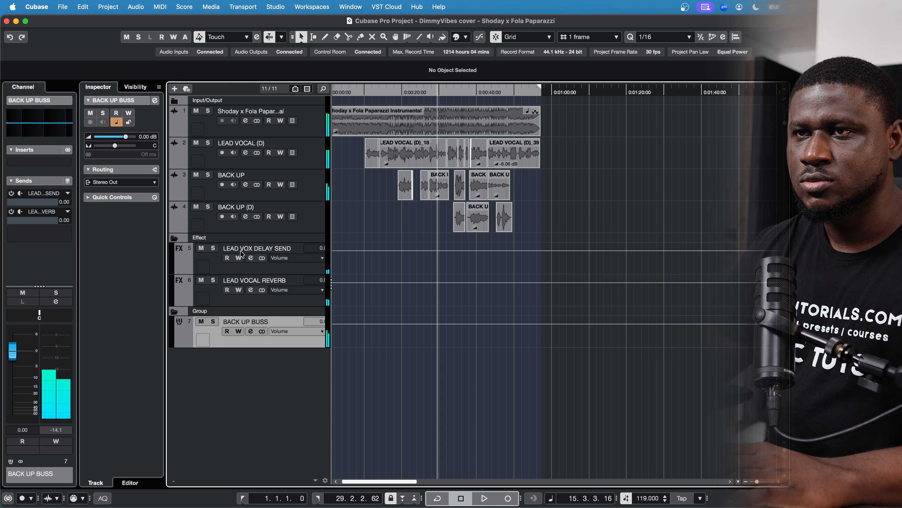
Insert Waves Tune Real-Time Stereo on the BACK UP track and set its scale to B Major.
{"action": "left_click", "coordinate": [325, 185]}
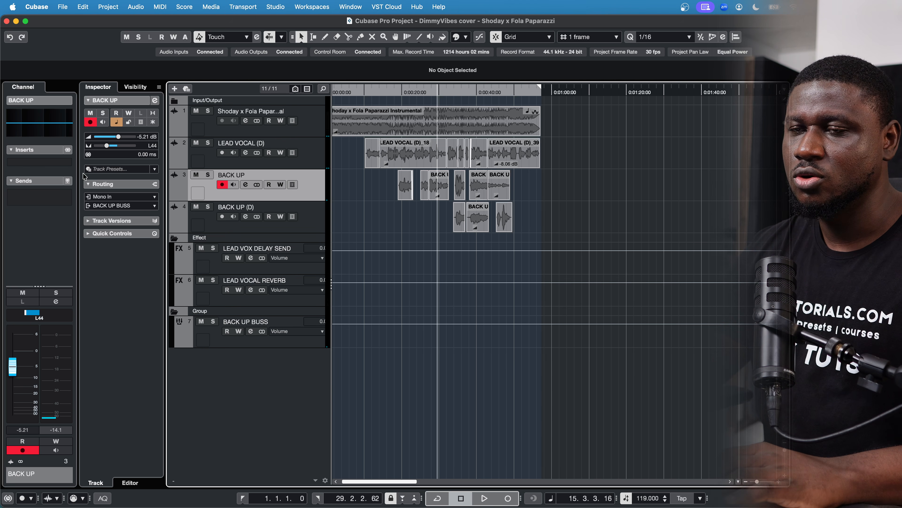
{"action": "left_click", "coordinate": [44, 162]}
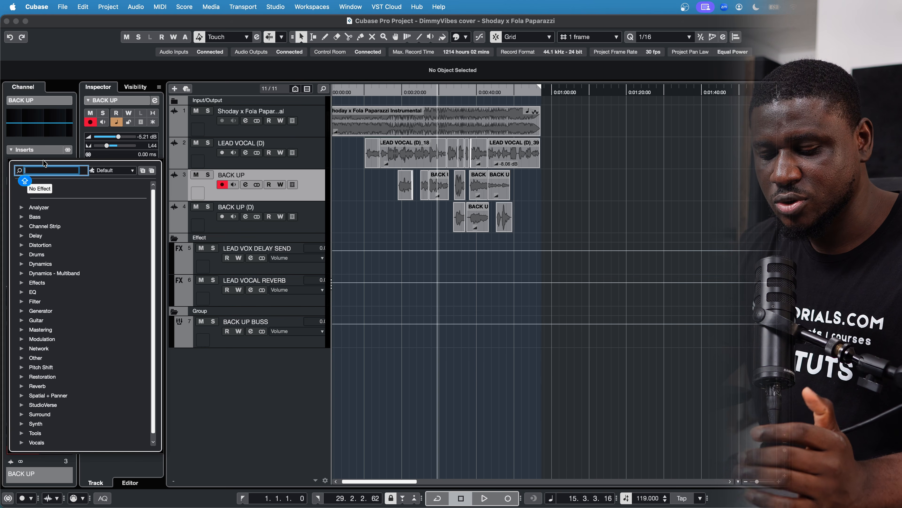
{"action": "type", "text": "TUNE"}
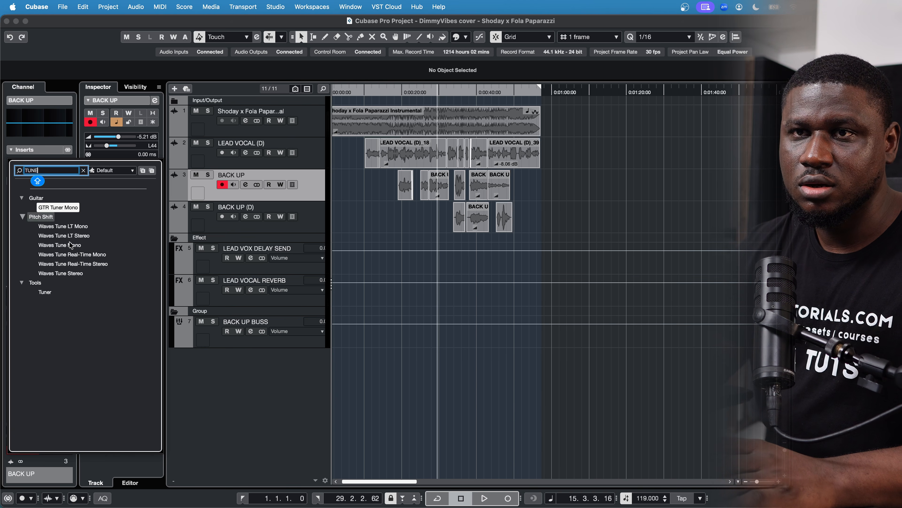
{"action": "left_click", "coordinate": [80, 268]}
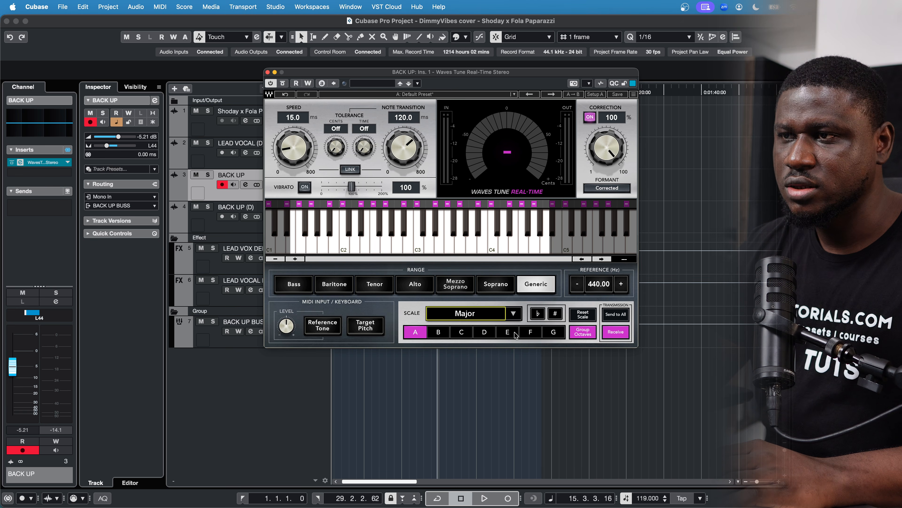
{"action": "left_click", "coordinate": [439, 332]}
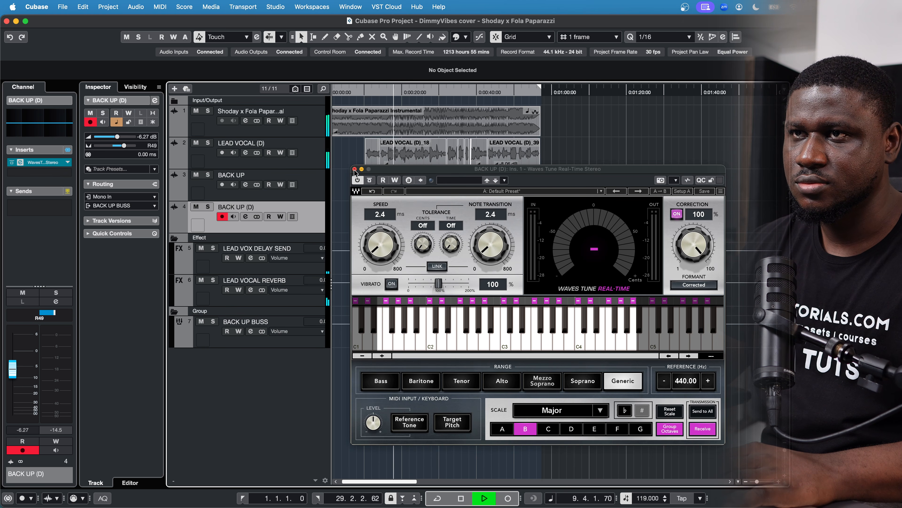
{"action": "left_click", "coordinate": [355, 169]}
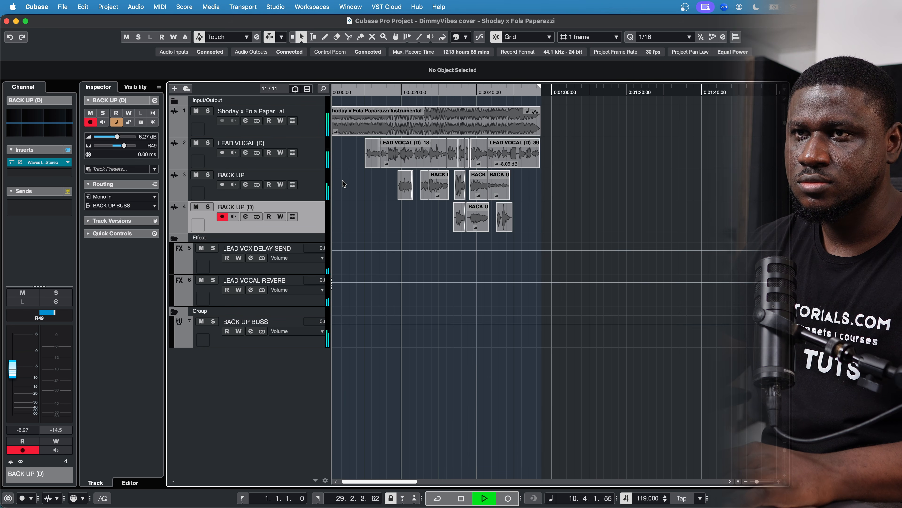
Check the BACK UP, BACK UP (D) and BACK UP BUSS channels in turn while the song plays.
{"action": "left_click", "coordinate": [316, 185]}
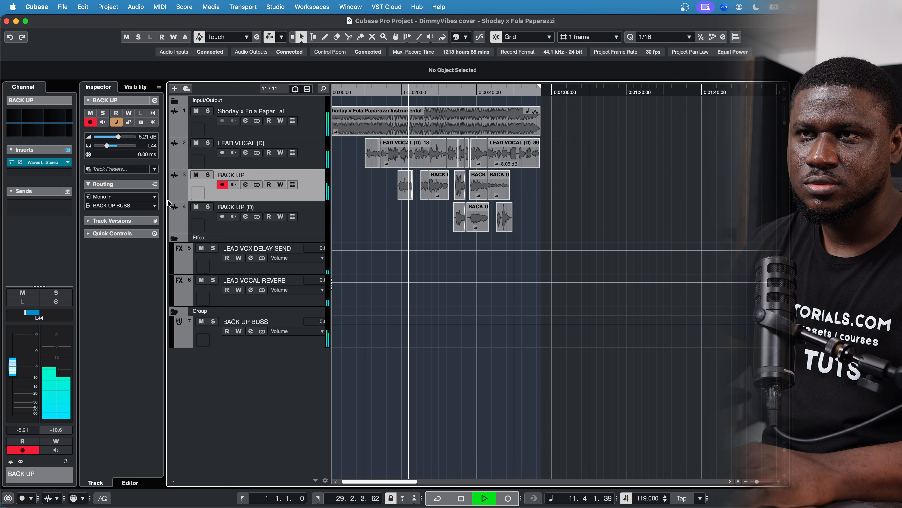
{"action": "key", "text": "Down"}
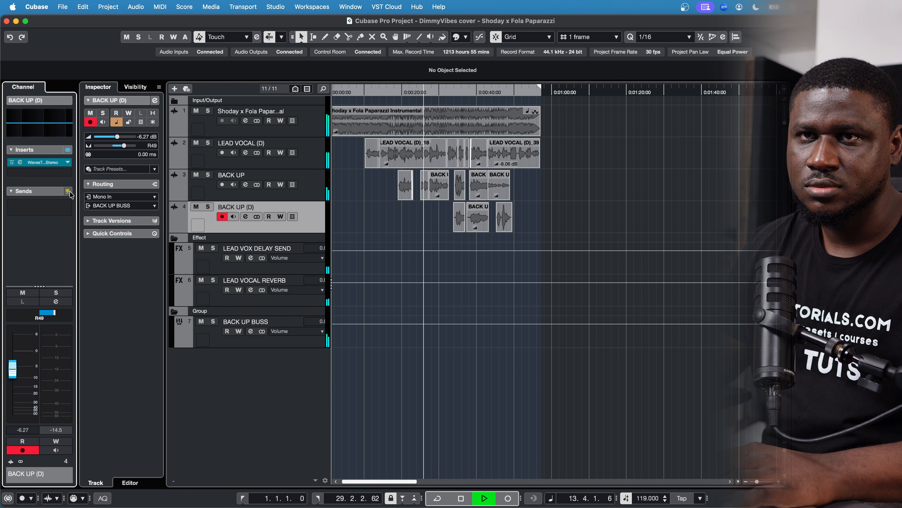
{"action": "left_click", "coordinate": [320, 191]}
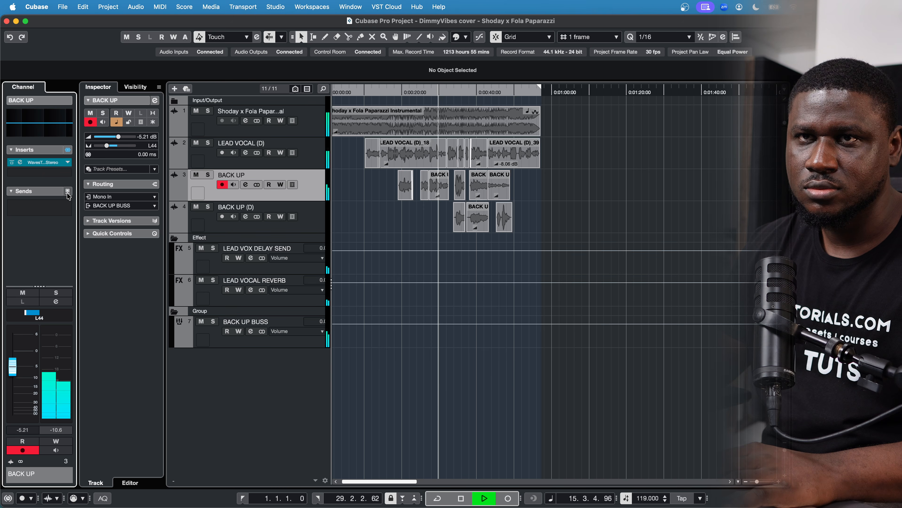
{"action": "left_click", "coordinate": [307, 219]}
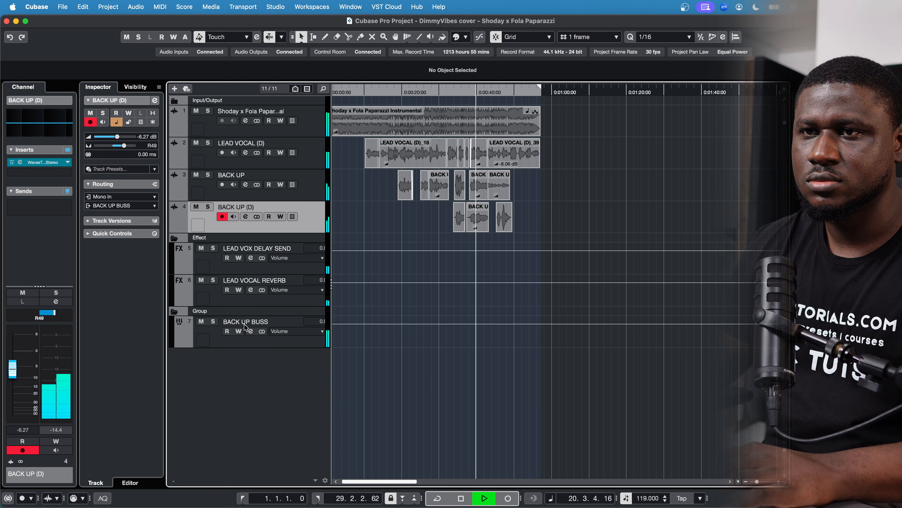
{"action": "left_click", "coordinate": [238, 342]}
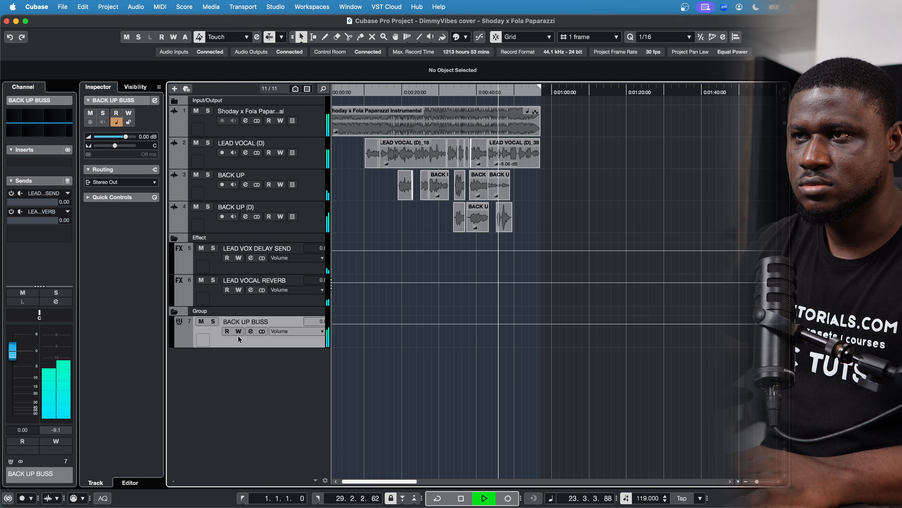
{"action": "key", "text": "space"}
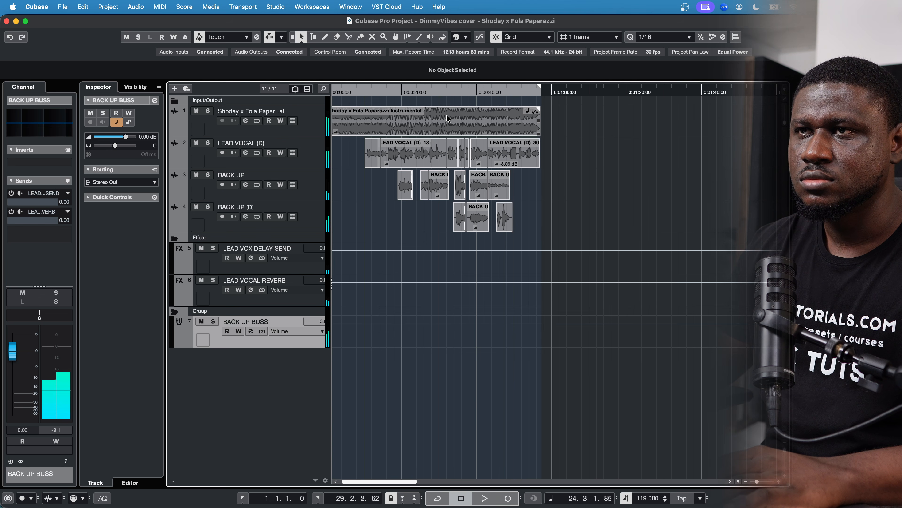
Insert RX 10 Voice De-noise as the first insert effect on the BACK UP BUSS group.
{"action": "left_click", "coordinate": [397, 89]}
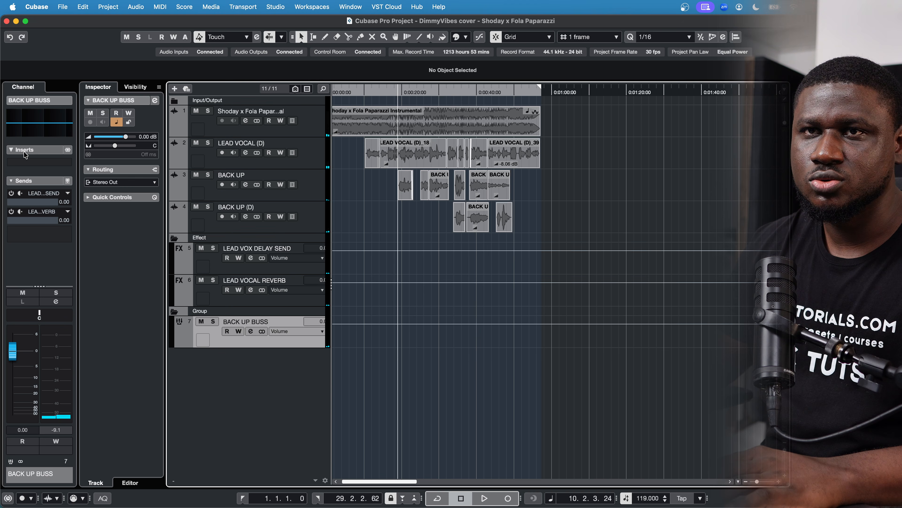
{"action": "left_click", "coordinate": [27, 162]}
{"action": "type", "text": "RX"}
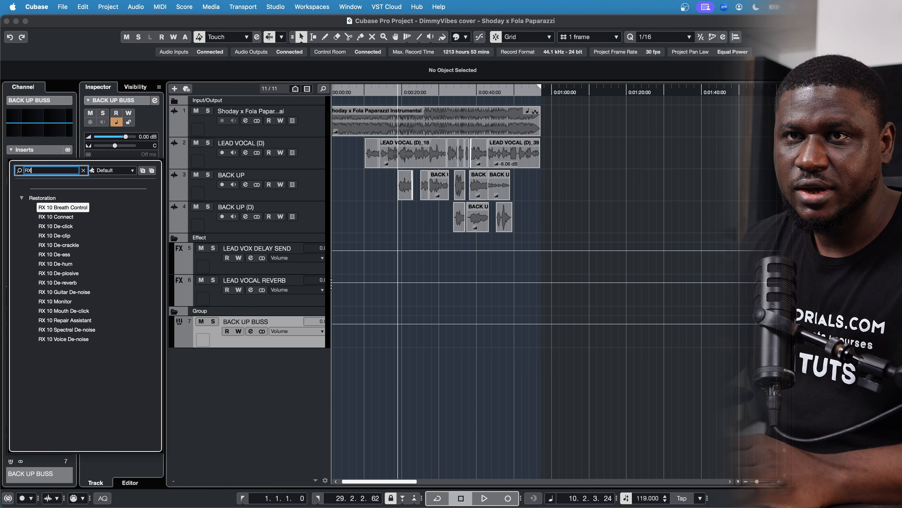
{"action": "left_click", "coordinate": [69, 339]}
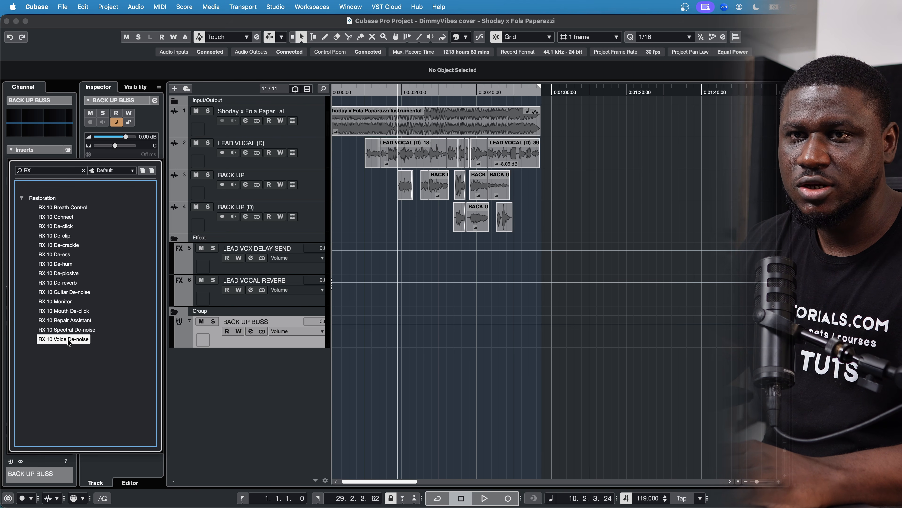
{"action": "left_click", "coordinate": [69, 340]}
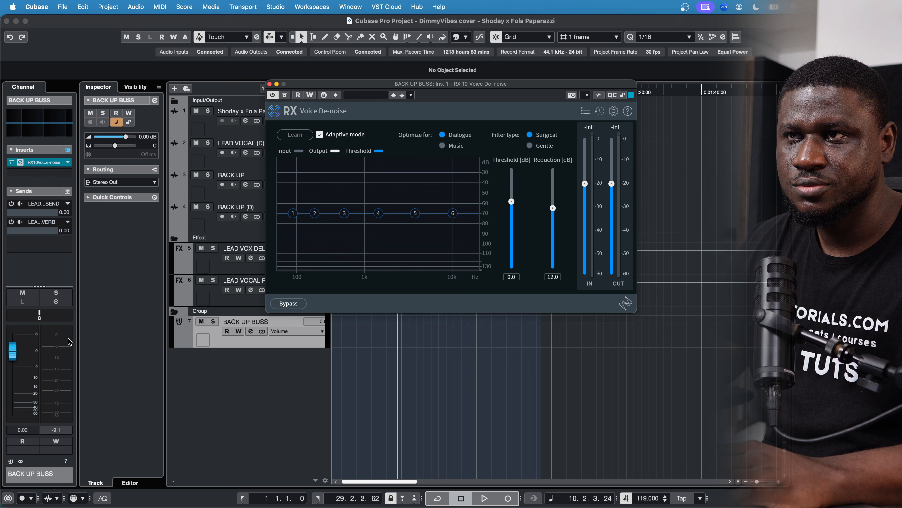
Add the CLA-2A Stereo compressor as the second insert on BACK UP BUSS.
{"action": "left_click", "coordinate": [37, 173]}
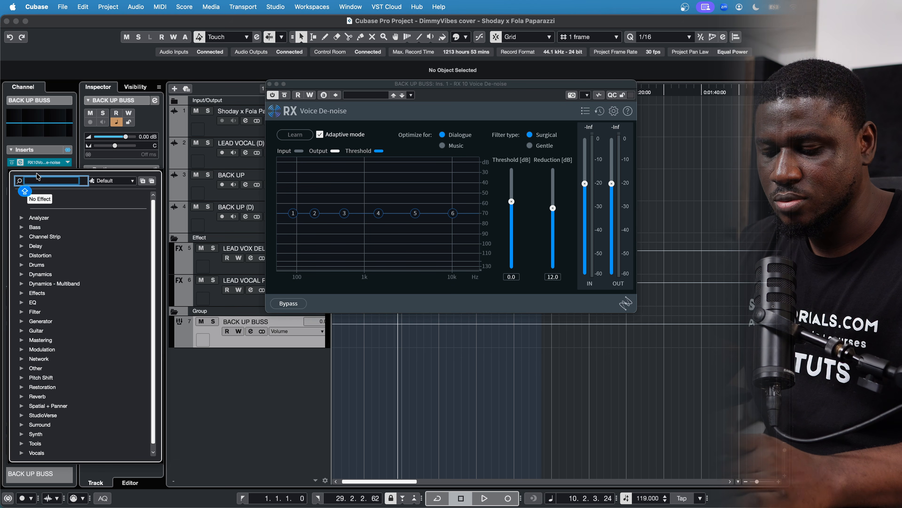
{"action": "type", "text": "COMP"}
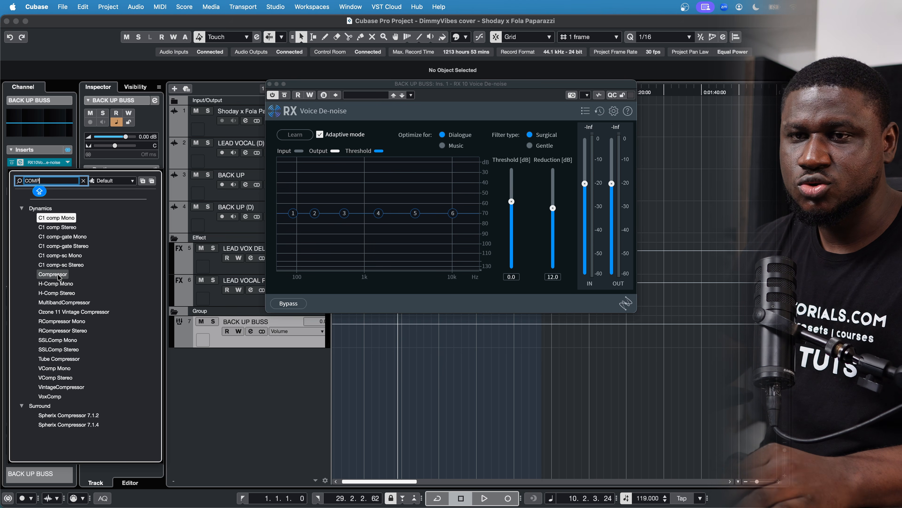
{"action": "key", "text": "super+a"}
{"action": "type", "text": "LA"}
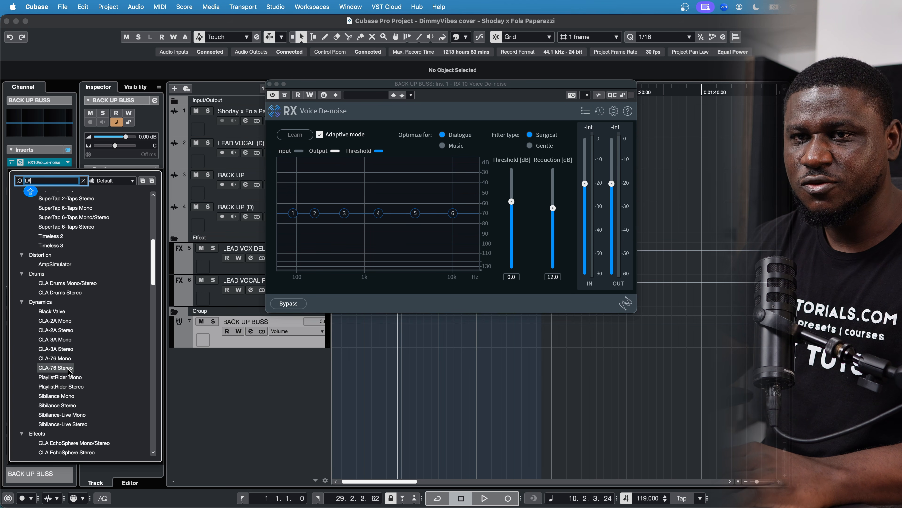
{"action": "left_click", "coordinate": [56, 330]}
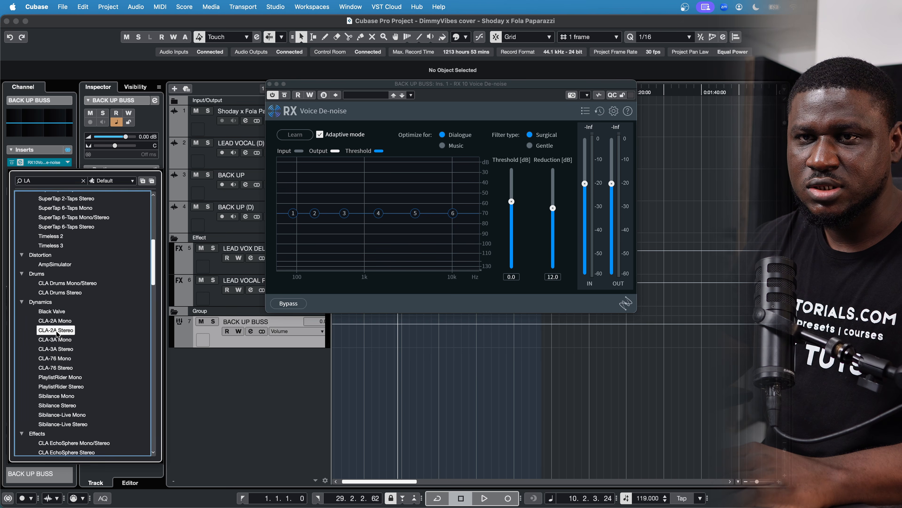
Adjust the CLA-2A's peak reduction to about 53 while the song plays, and close the plug-in window.
{"action": "key", "text": "space"}
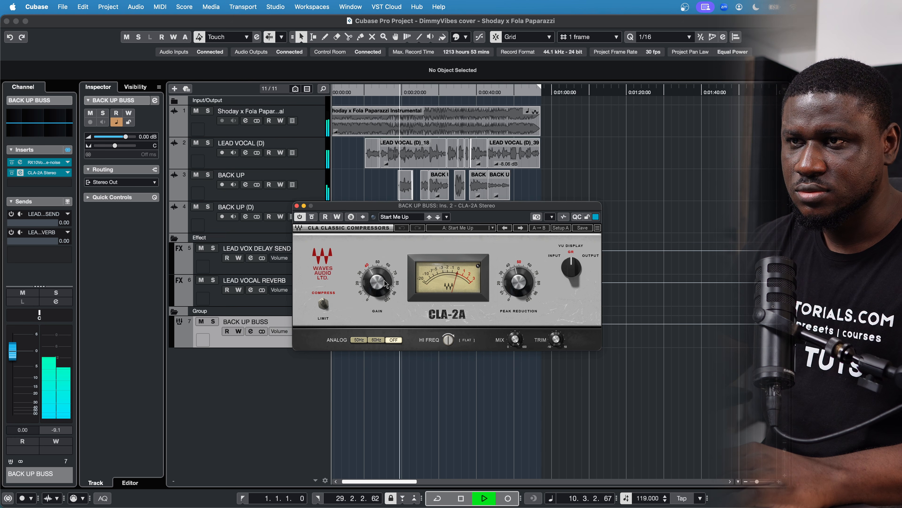
{"action": "left_click_drag", "start_coordinate": [507, 287], "coordinate": [507, 284]}
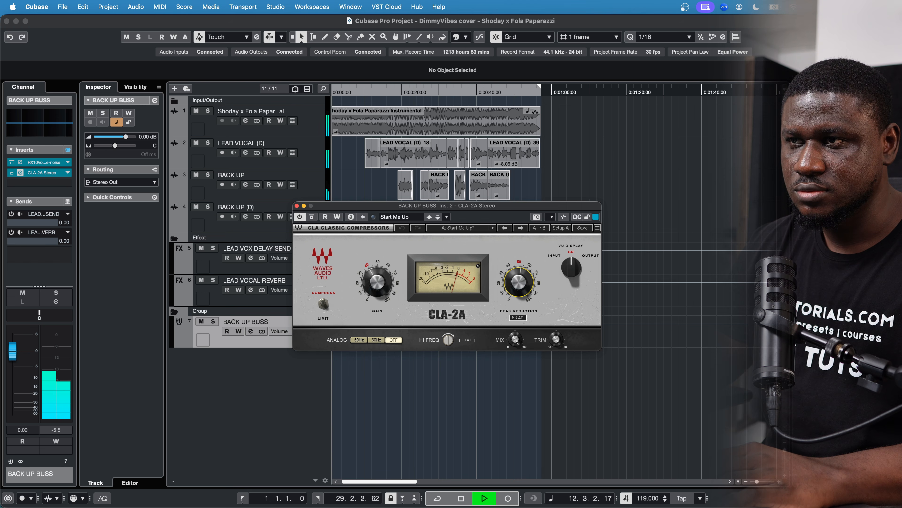
{"action": "left_click_drag", "start_coordinate": [507, 281], "coordinate": [507, 280]}
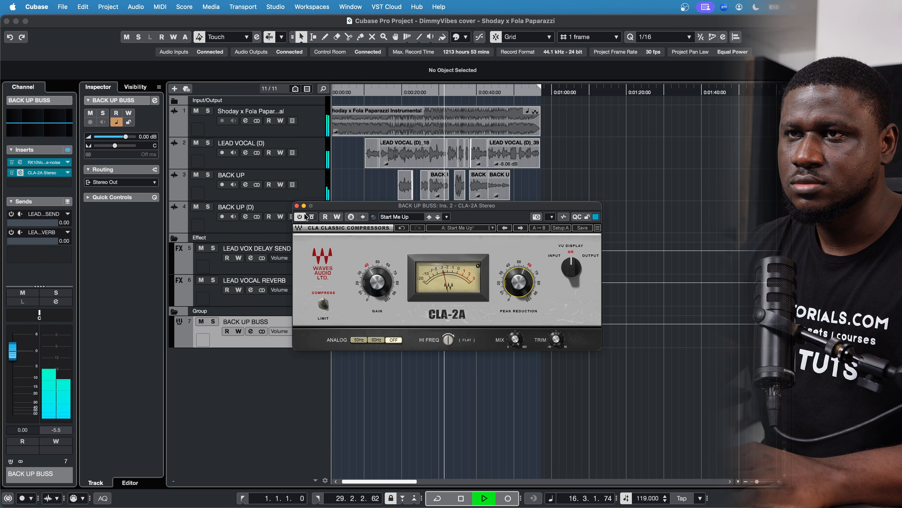
{"action": "left_click", "coordinate": [297, 206]}
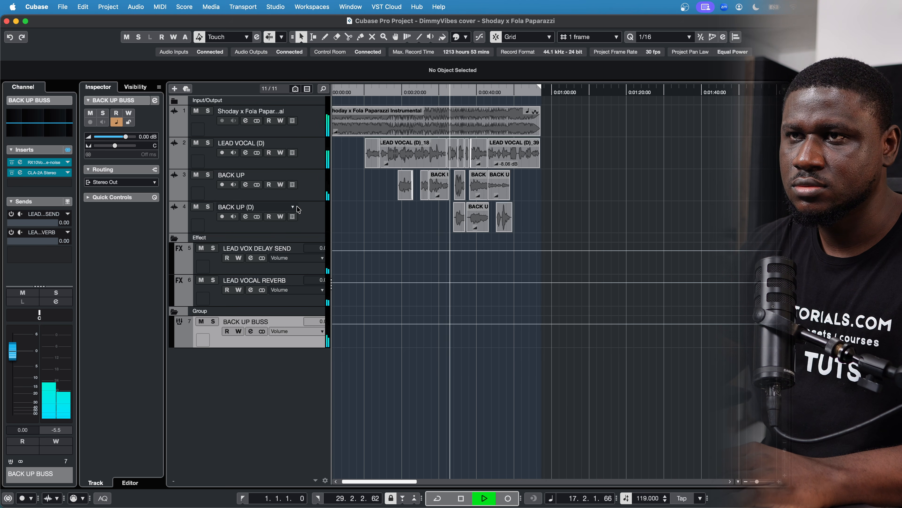
Pan the BACK UP track to L31 and lower its volume to -11.8 dB, checking it against the playing song.
{"action": "left_click", "coordinate": [307, 187]}
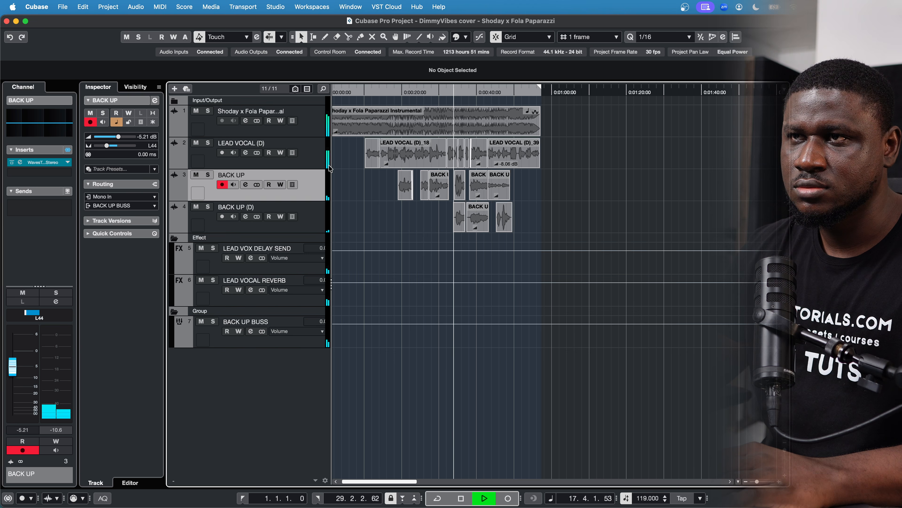
{"action": "left_click", "coordinate": [393, 92]}
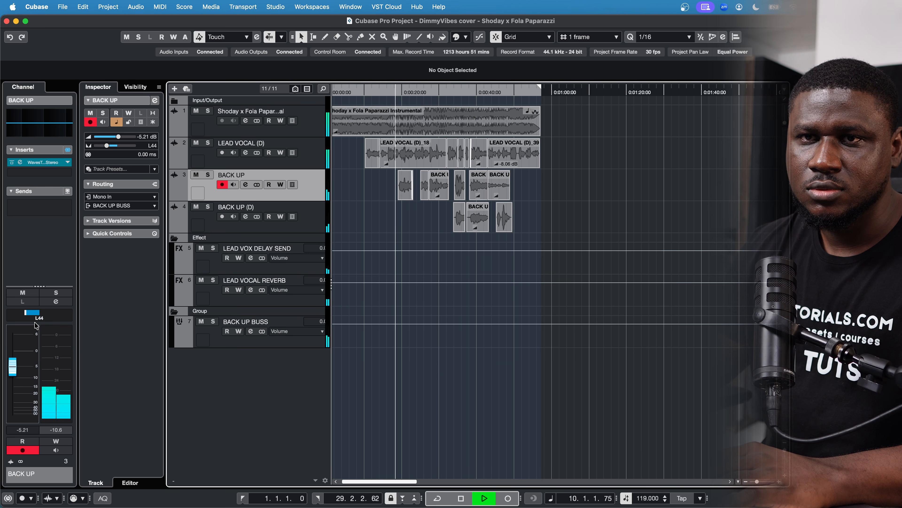
{"action": "key", "text": "space"}
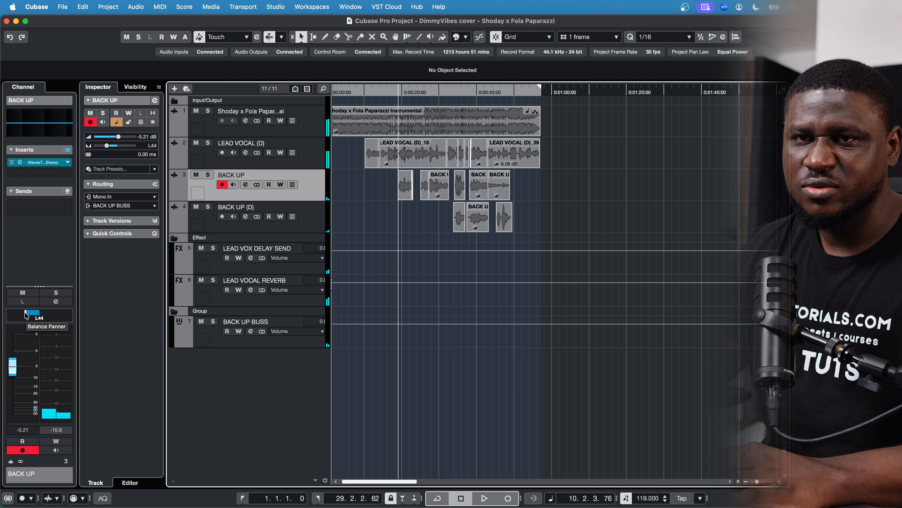
{"action": "left_click_drag", "start_coordinate": [26, 314], "coordinate": [30, 314]}
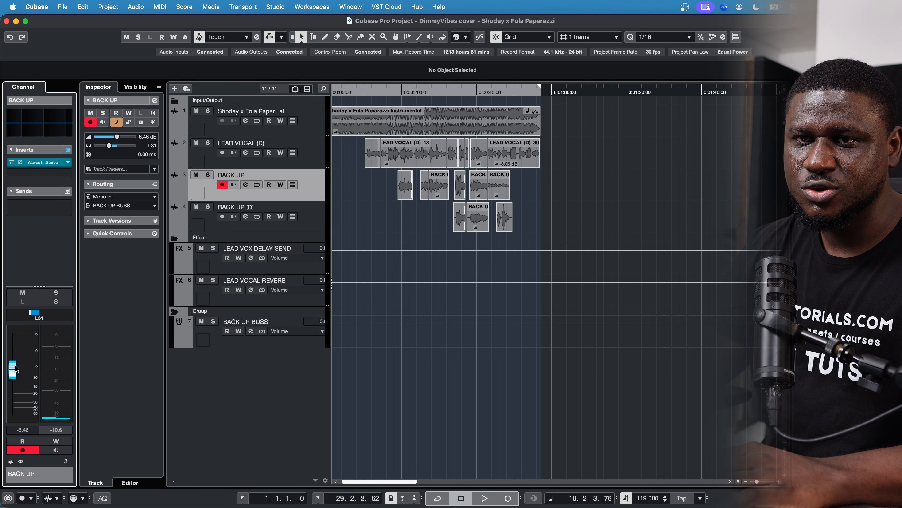
{"action": "left_click_drag", "start_coordinate": [16, 369], "coordinate": [13, 378]}
{"action": "key", "text": "space"}
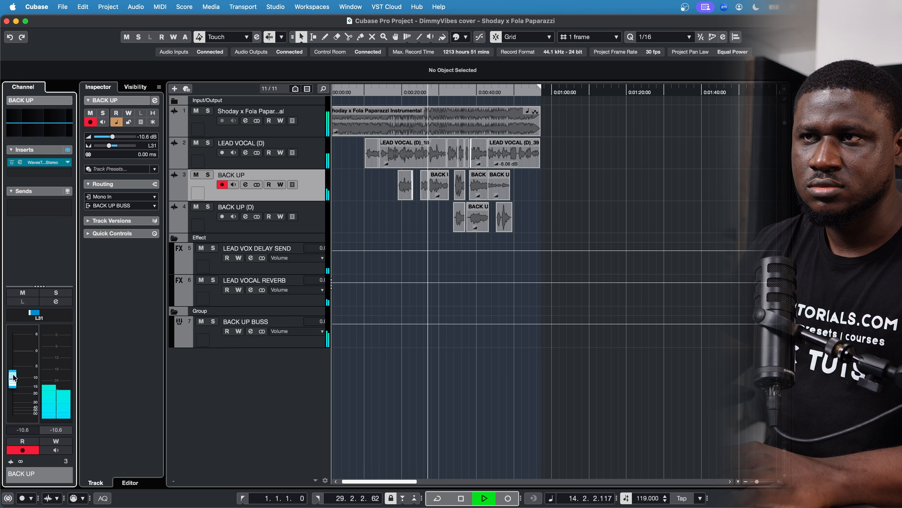
{"action": "left_click_drag", "start_coordinate": [14, 377], "coordinate": [13, 380]}
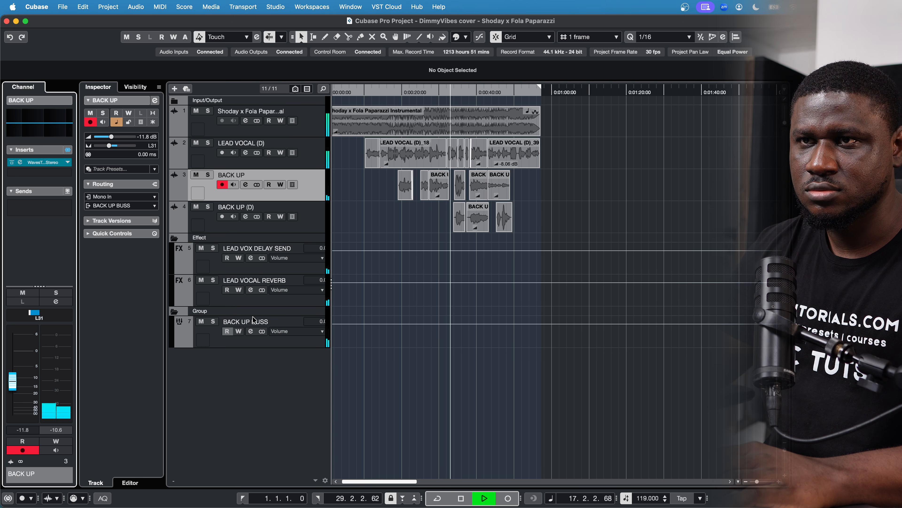
Pan the BACK UP (D) track to R38 and lower its volume slightly.
{"action": "left_click", "coordinate": [256, 224]}
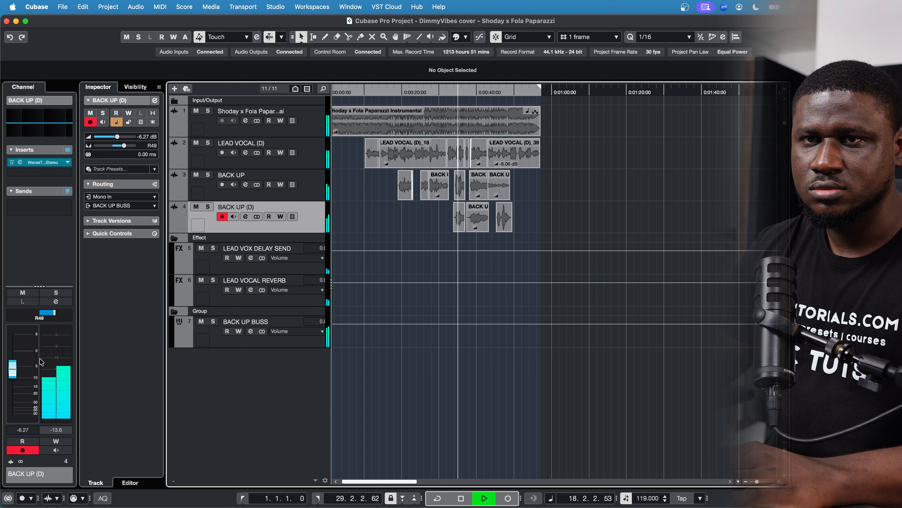
{"action": "left_click_drag", "start_coordinate": [54, 314], "coordinate": [51, 315]}
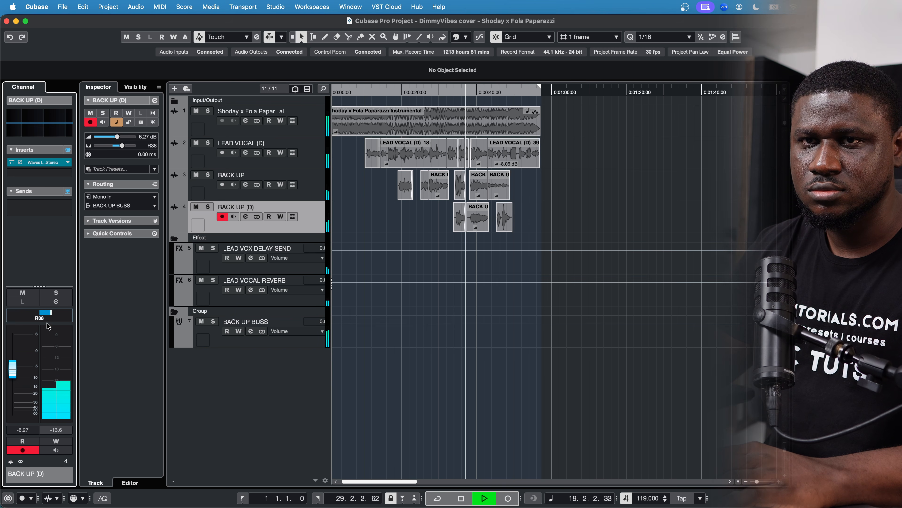
{"action": "left_click_drag", "start_coordinate": [14, 369], "coordinate": [15, 373]}
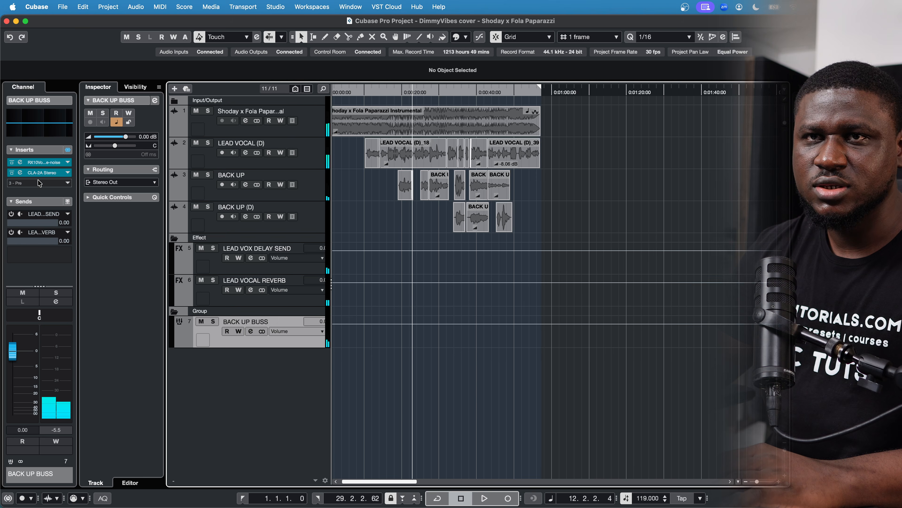
Add the Scheps 73 Stereo EQ as the third insert on BACK UP BUSS.
{"action": "left_click", "coordinate": [38, 183]}
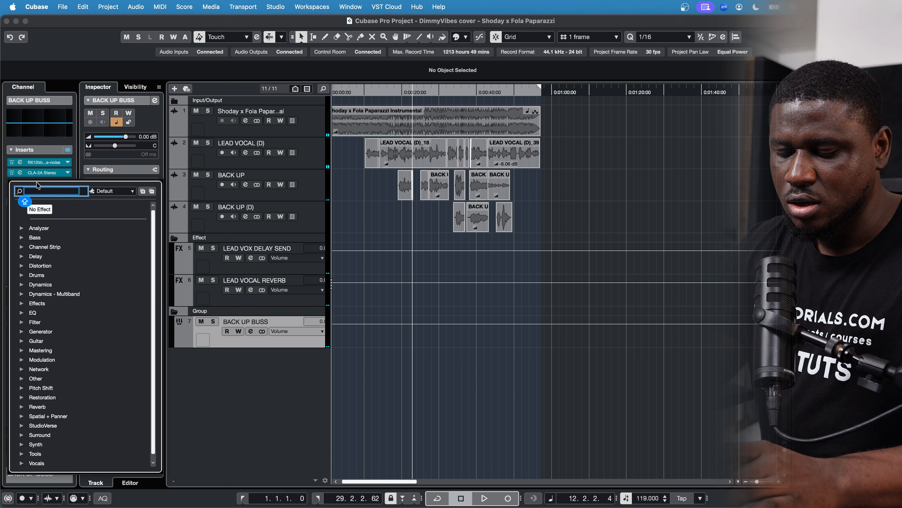
{"action": "type", "text": "SCHE"}
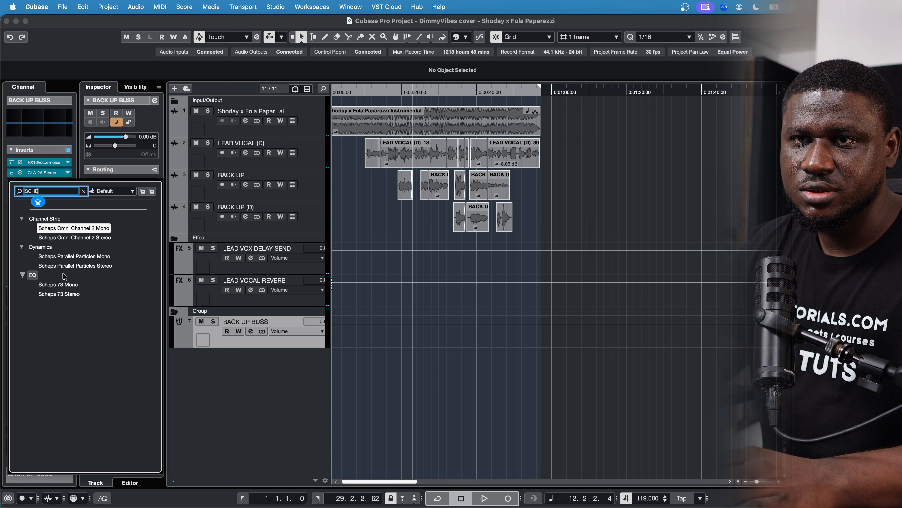
{"action": "left_click", "coordinate": [58, 293]}
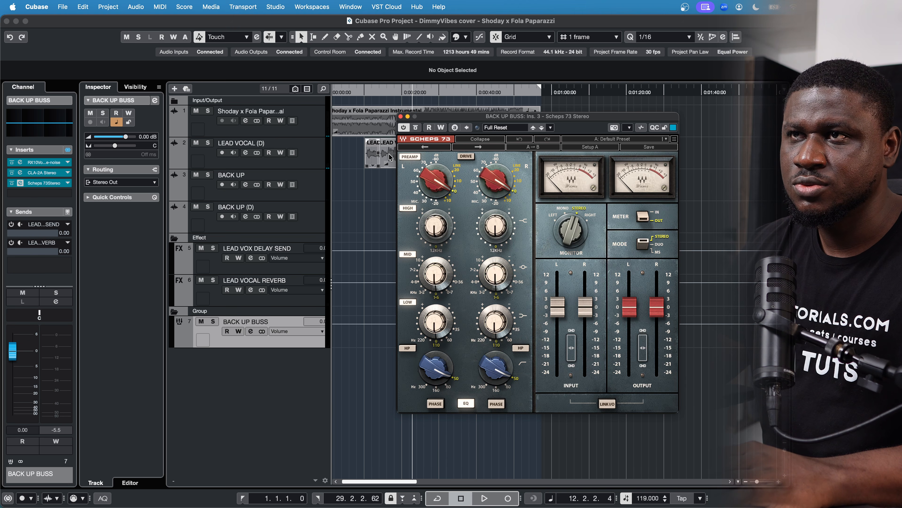
{"action": "left_click", "coordinate": [402, 89]}
In Scheps 73, cut the 110 Hz low band by 3.3 dB and enable the high-pass filter at 160 Hz.
{"action": "left_click", "coordinate": [438, 365]}
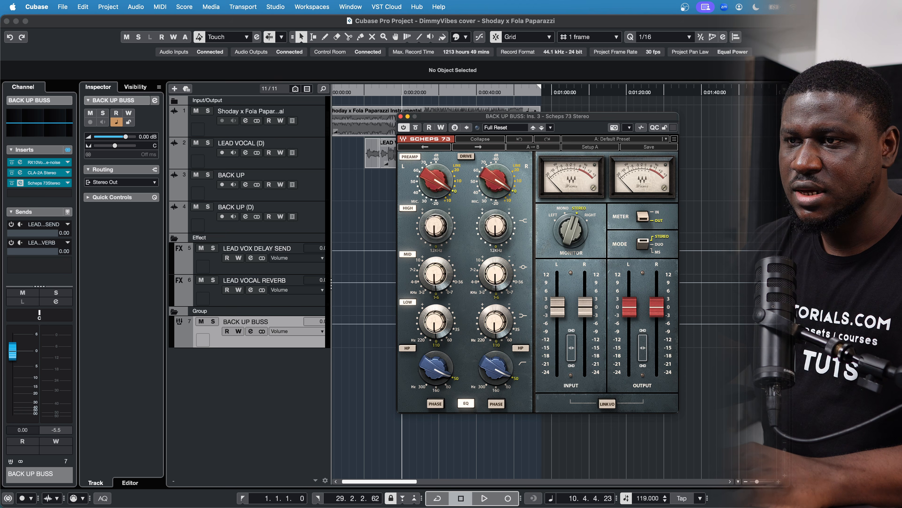
{"action": "left_click_drag", "start_coordinate": [437, 366], "coordinate": [437, 357]}
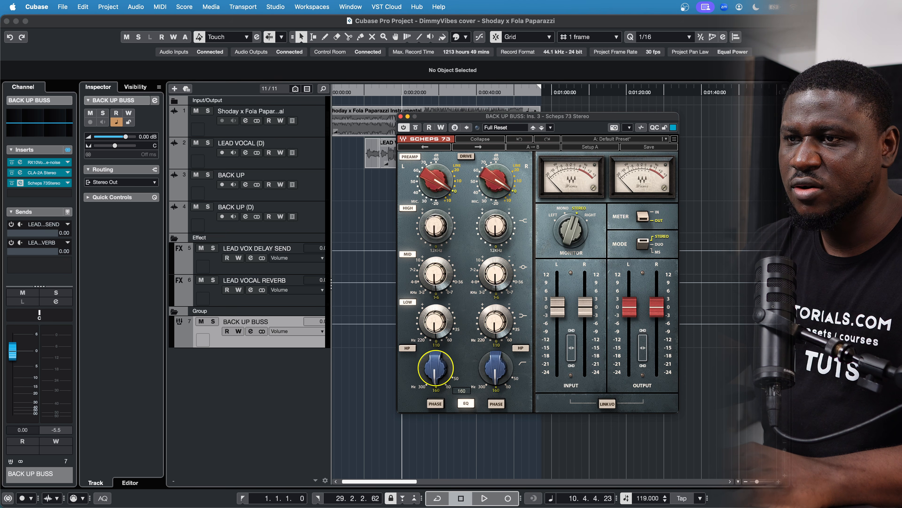
{"action": "left_click_drag", "start_coordinate": [581, 122], "coordinate": [626, 164]}
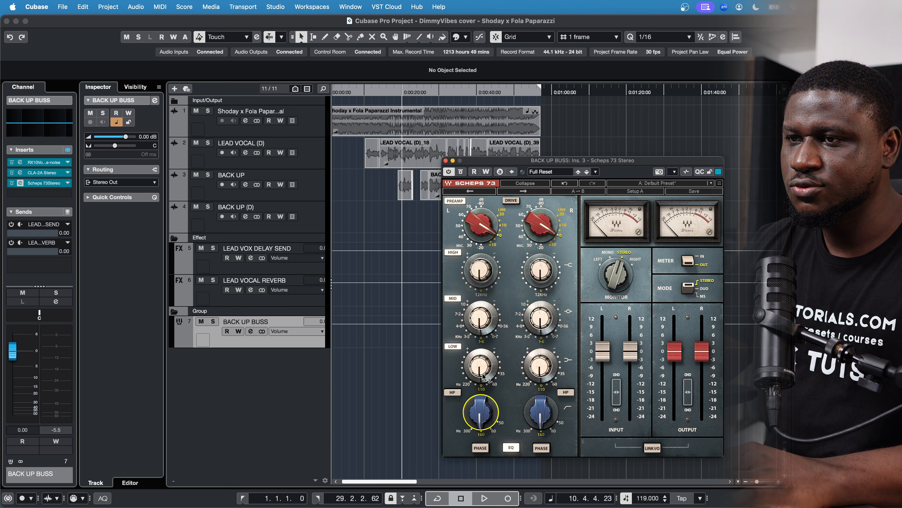
{"action": "left_click", "coordinate": [493, 375]}
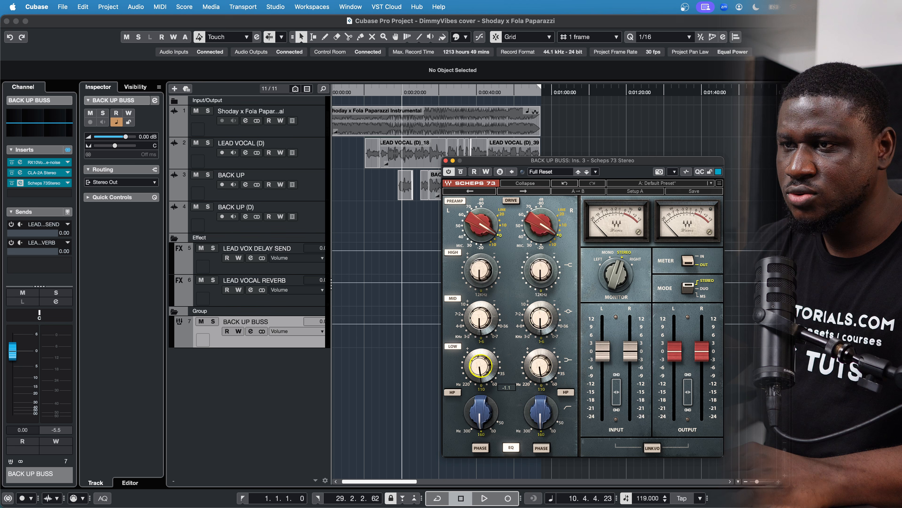
{"action": "left_click_drag", "start_coordinate": [480, 366], "coordinate": [480, 380]}
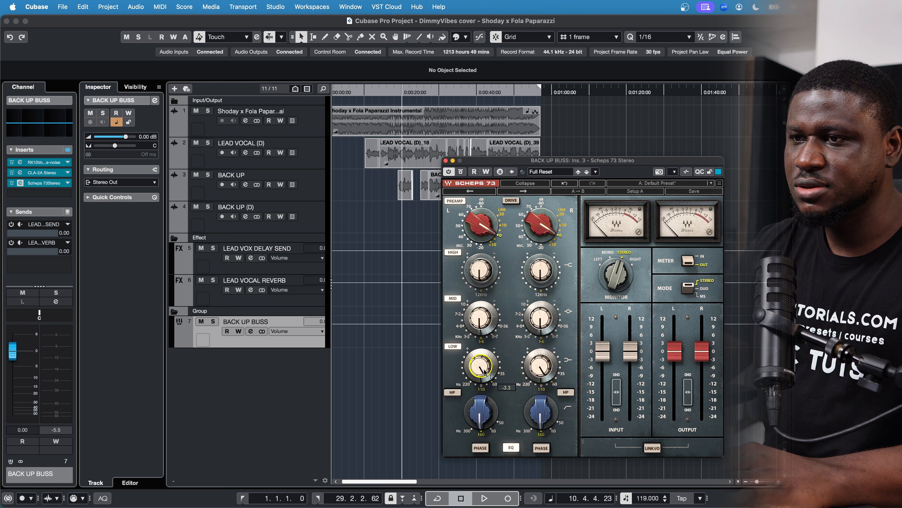
{"action": "left_click", "coordinate": [480, 411]}
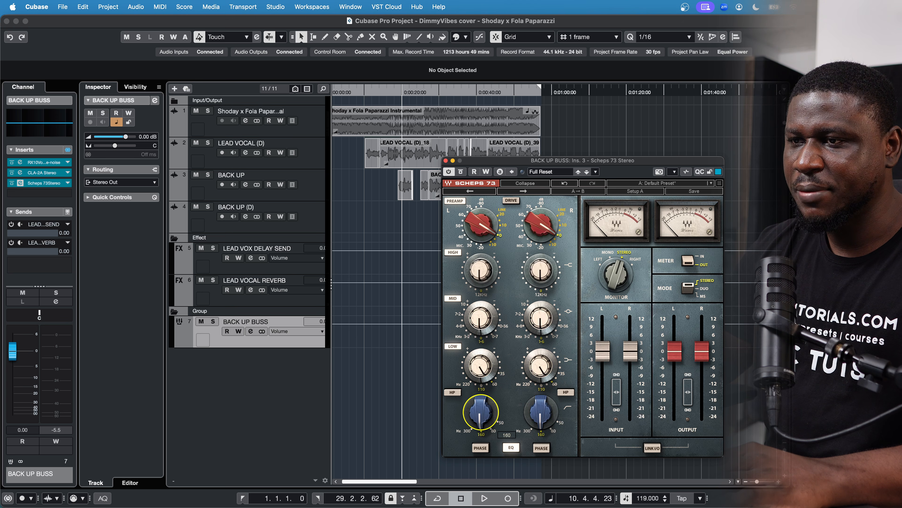
{"action": "left_click", "coordinate": [454, 393]}
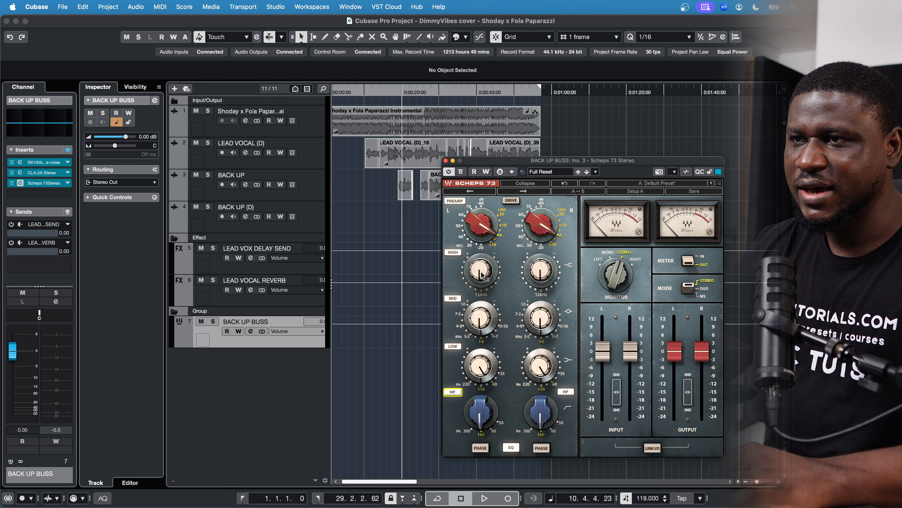
Play the song from the first backing vocal to check the EQ on BACK UP BUSS, and close the plug-in window.
{"action": "mouse_move", "coordinate": [483, 244]}
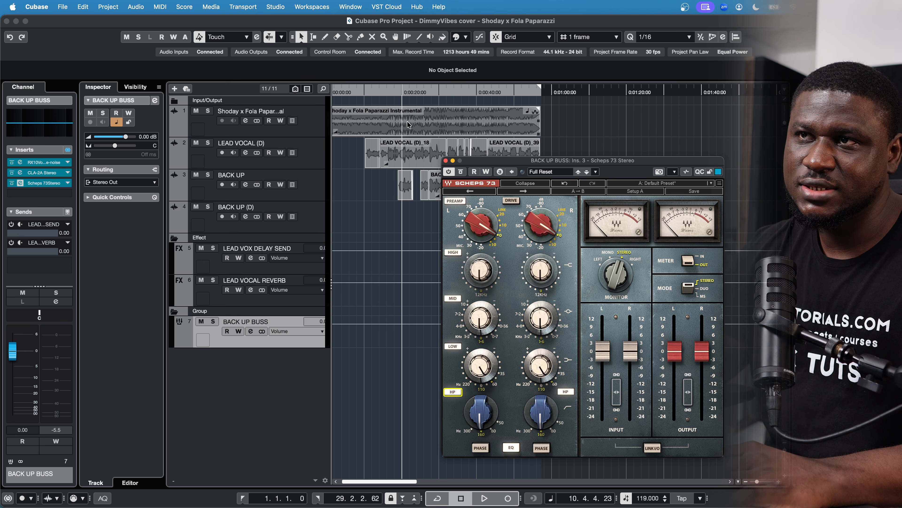
{"action": "left_click", "coordinate": [399, 93]}
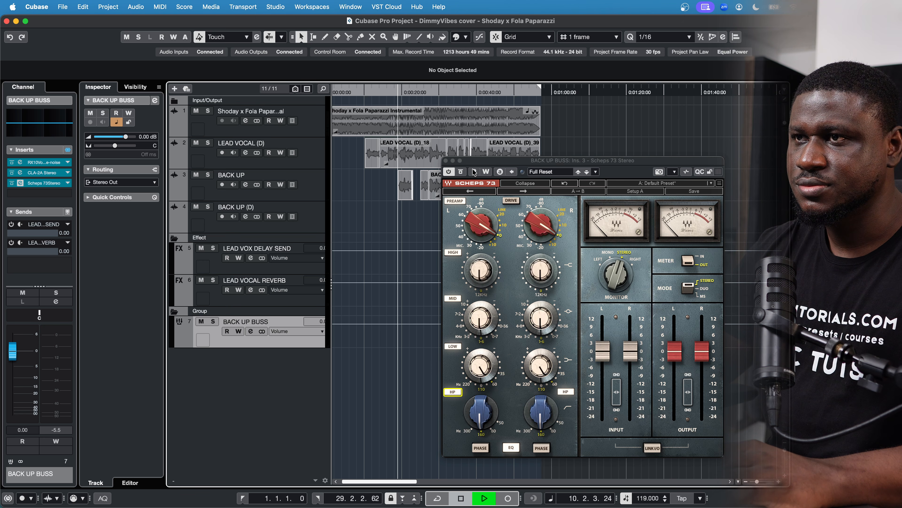
{"action": "key", "text": "space"}
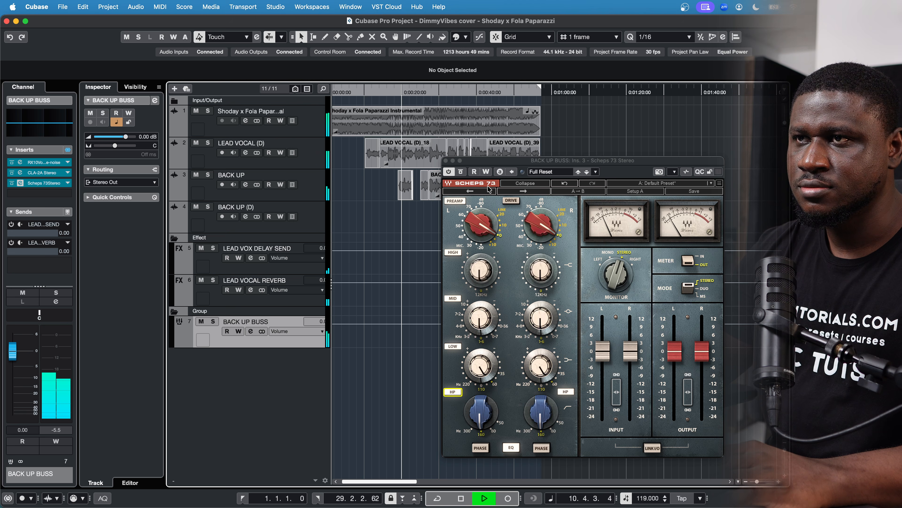
{"action": "left_click", "coordinate": [446, 161]}
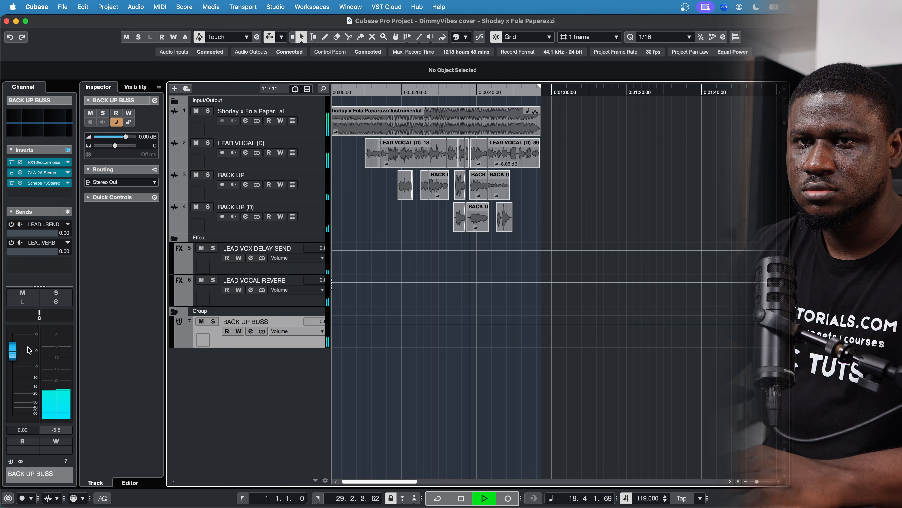
Lower the BACK UP BUSS volume to -1.18 dB and fine-tune the peak reduction of its CLA-2A compressor while playing the backing vocals.
{"action": "left_click_drag", "start_coordinate": [12, 350], "coordinate": [12, 356]}
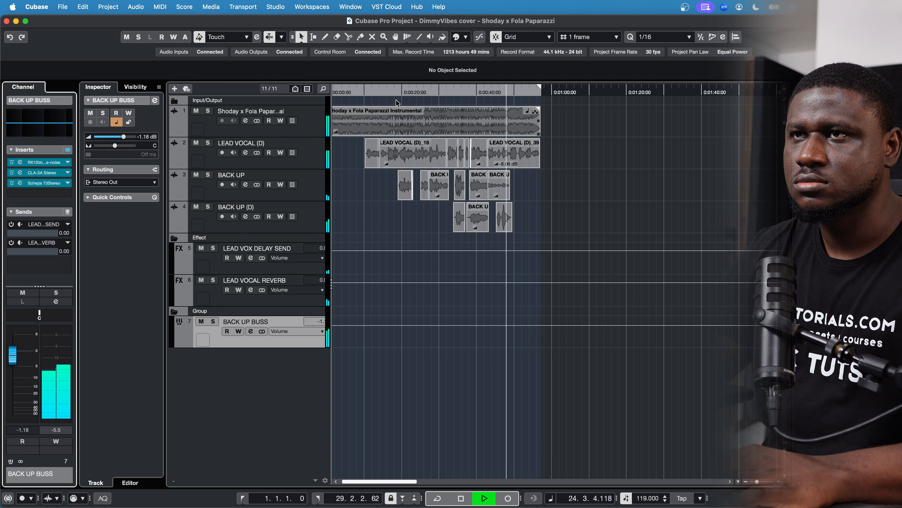
{"action": "key", "text": "space"}
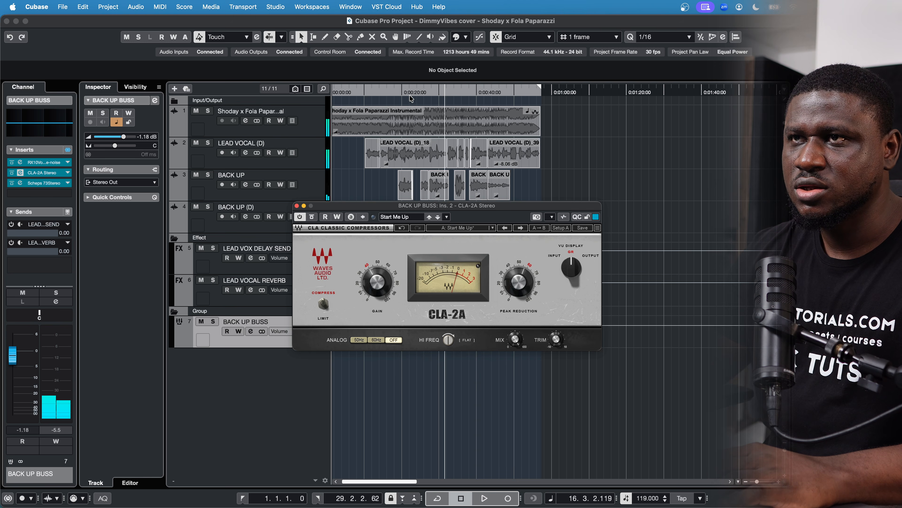
{"action": "left_click", "coordinate": [404, 91]}
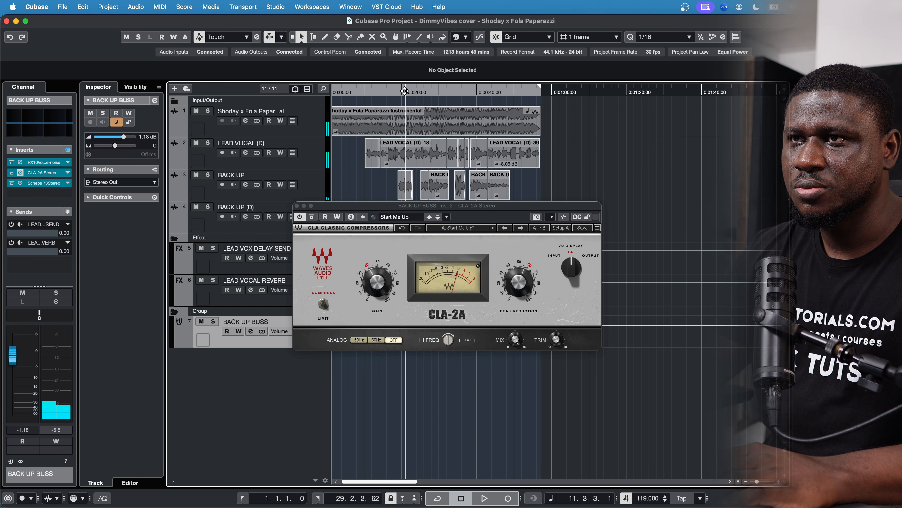
{"action": "key", "text": "space"}
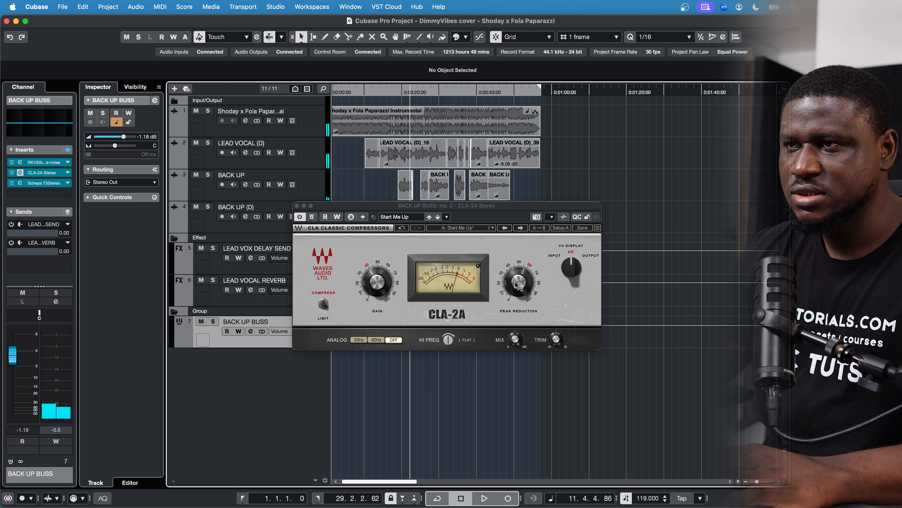
{"action": "left_click_drag", "start_coordinate": [517, 284], "coordinate": [517, 285]}
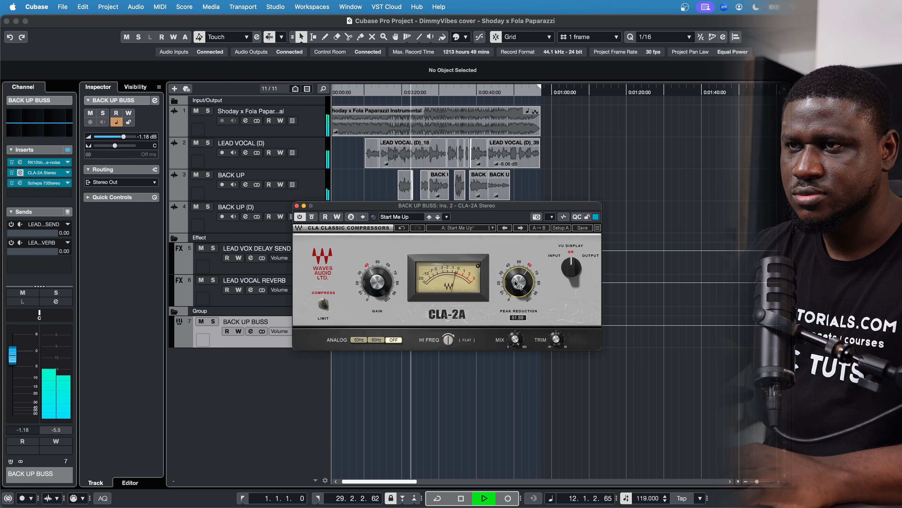
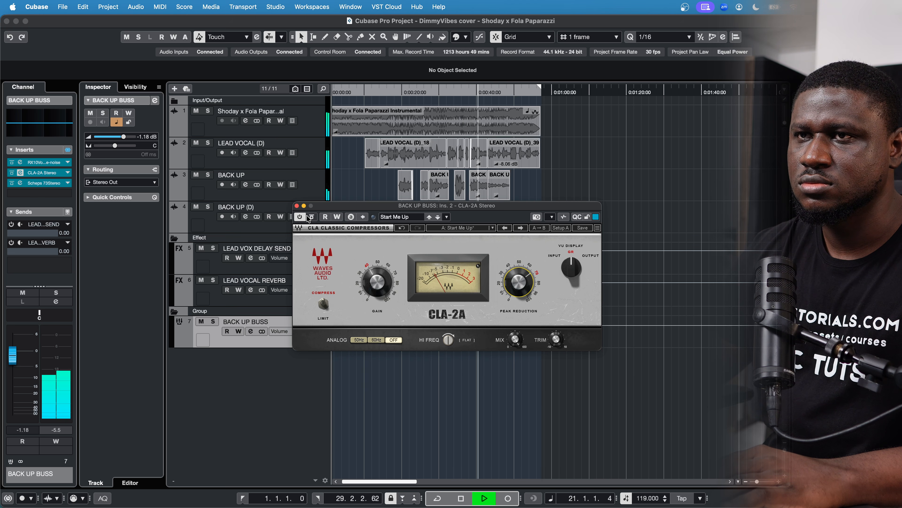
{"action": "left_click", "coordinate": [297, 206]}
During playback, raise the BACK UP BUSS volume to 1.06 dB and lower the BACK UP (D) track to -9.70 dB.
{"action": "left_click_drag", "start_coordinate": [12, 357], "coordinate": [11, 350]}
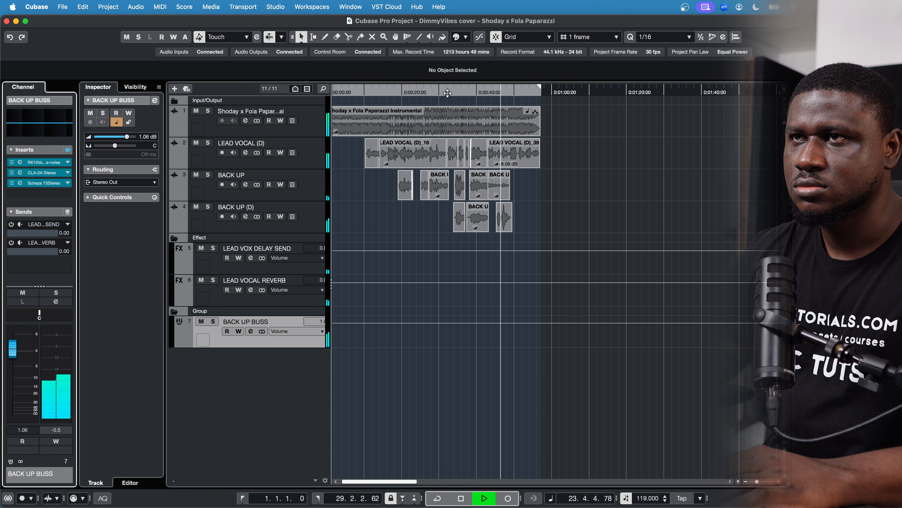
{"action": "left_click", "coordinate": [438, 94]}
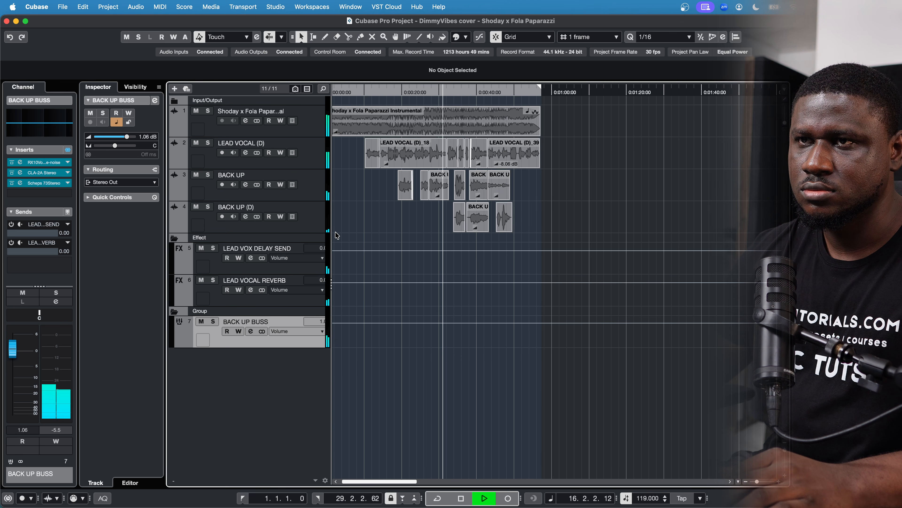
{"action": "left_click", "coordinate": [323, 225]}
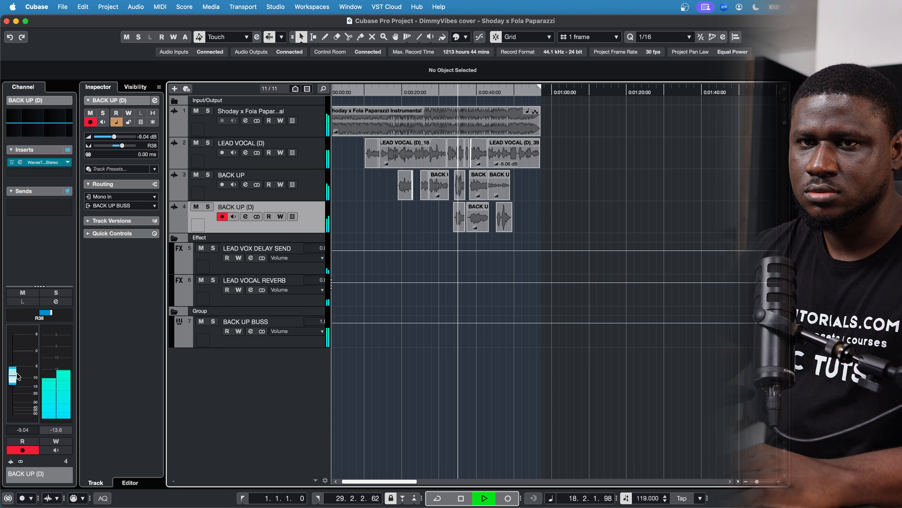
{"action": "left_click_drag", "start_coordinate": [17, 376], "coordinate": [17, 377]}
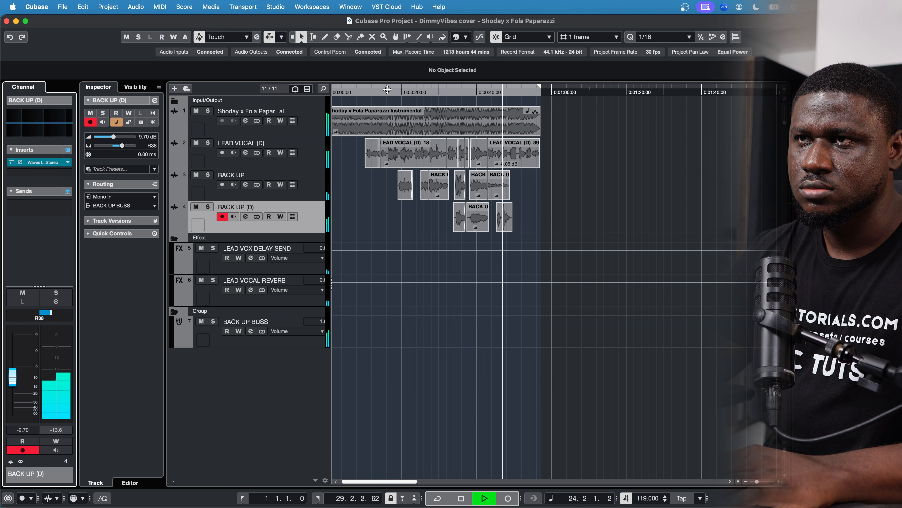
{"action": "key", "text": "space"}
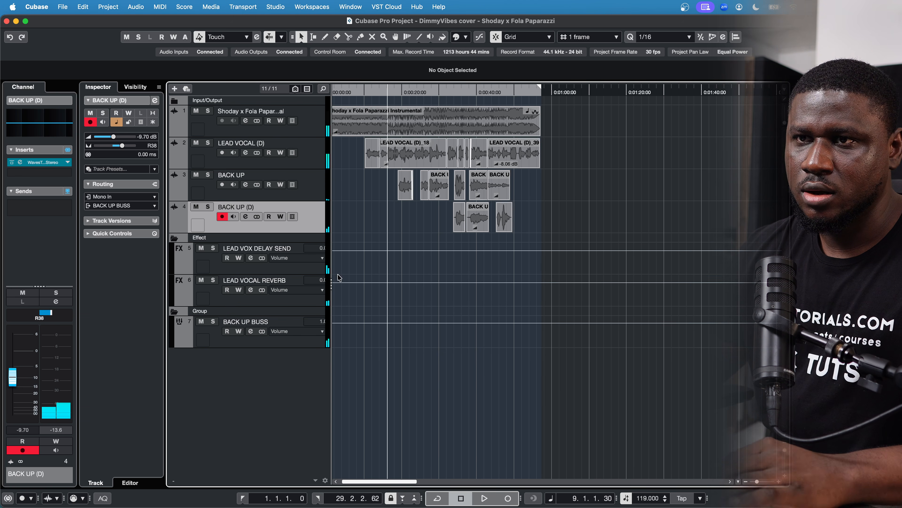
Add a stereo effect track with the Pro-R reverb, routed to Stereo Out.
{"action": "right_click", "coordinate": [219, 367]}
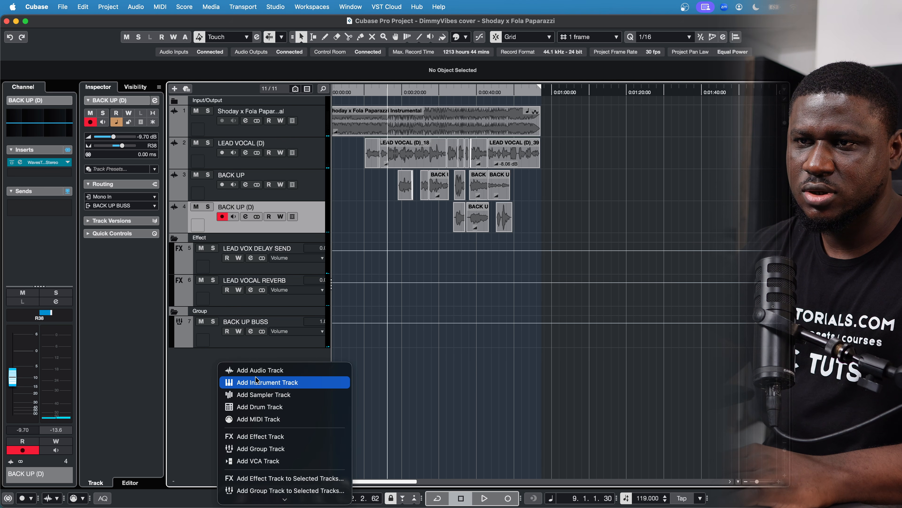
{"action": "left_click", "coordinate": [260, 436]}
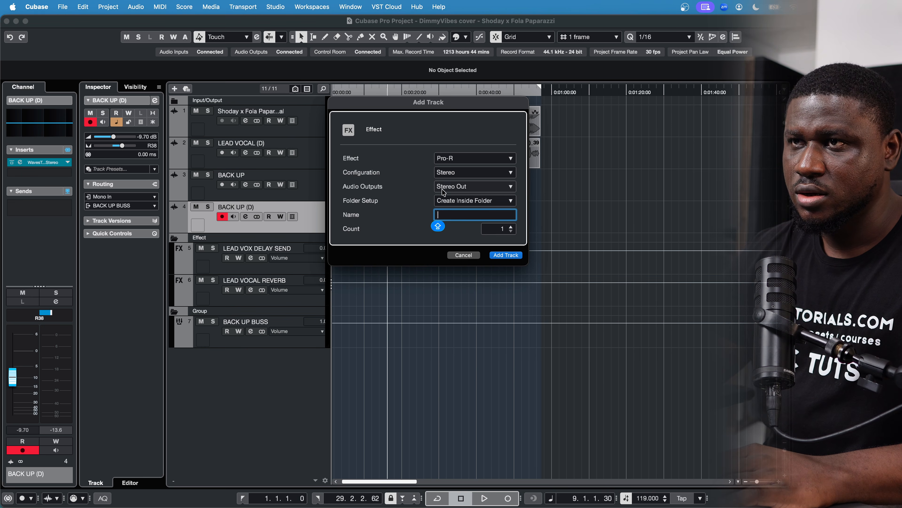
{"action": "left_click", "coordinate": [506, 255]}
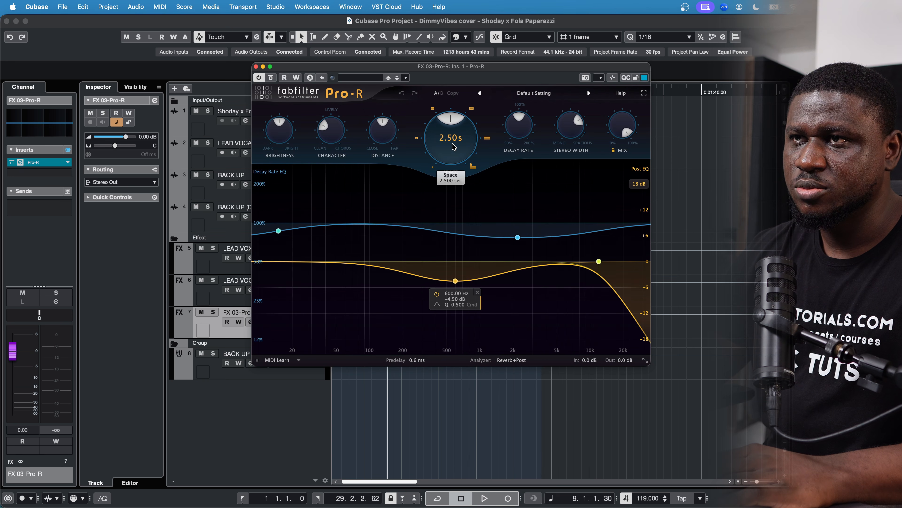
Set the Pro-R reverb's Space to 4 s and its predelay to 63 ms, and close the plug-in window.
{"action": "double_click", "coordinate": [453, 147]}
{"action": "type", "text": "45"}
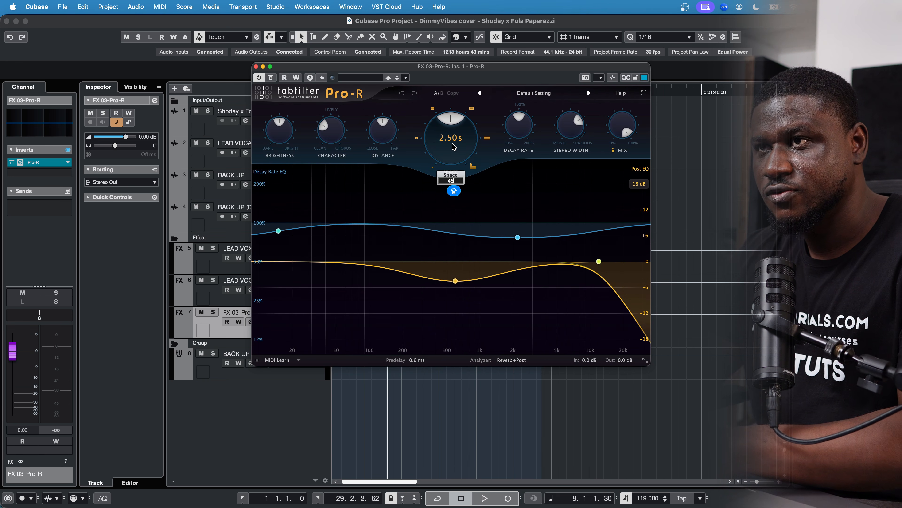
{"action": "key", "text": "Tab"}
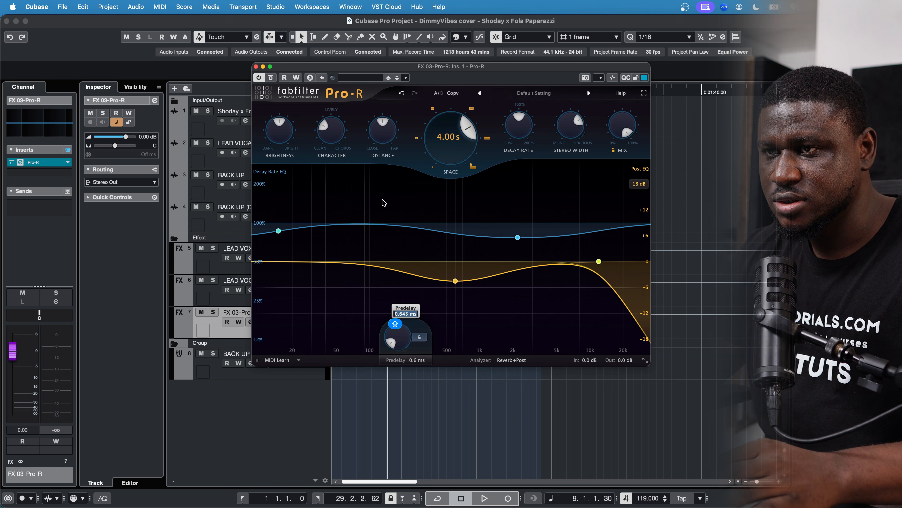
{"action": "type", "text": "63"}
{"action": "key", "text": "Return"}
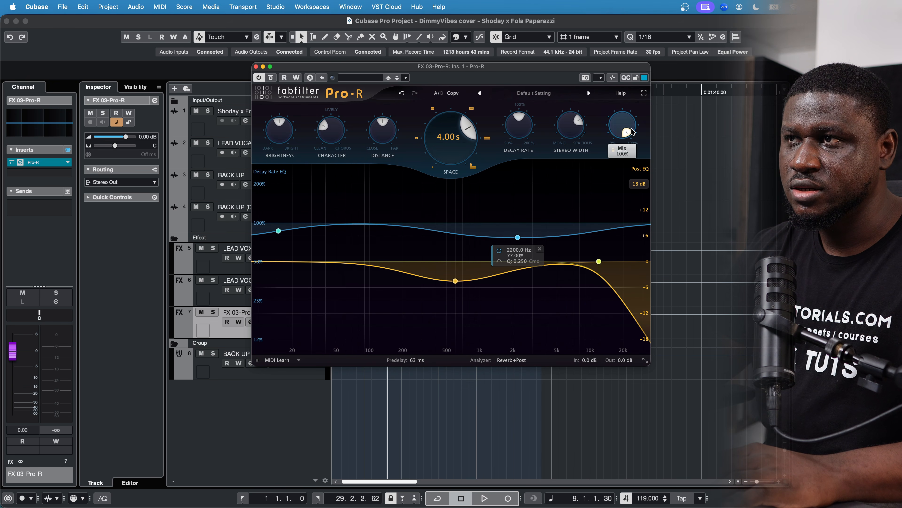
{"action": "left_click", "coordinate": [256, 66]}
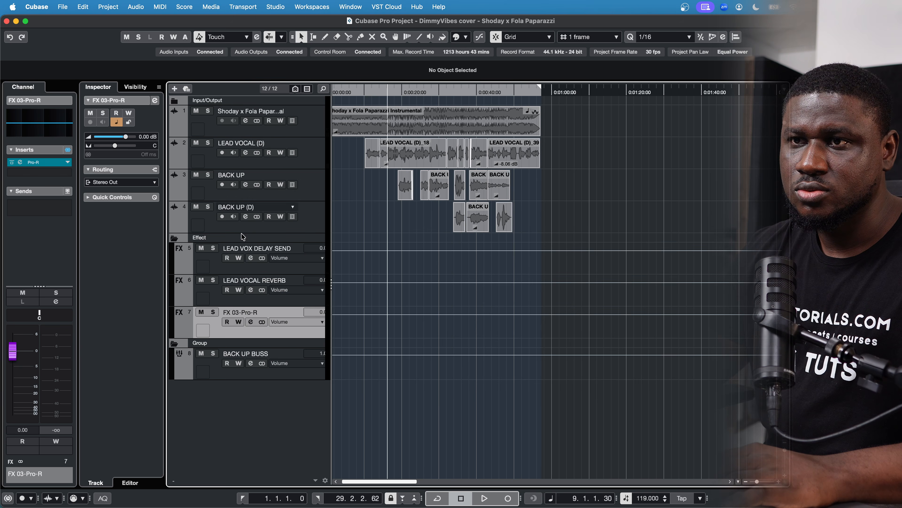
Assign the FX 03-Pro-R track as the third send on BACK UP BUSS.
{"action": "left_click", "coordinate": [232, 376]}
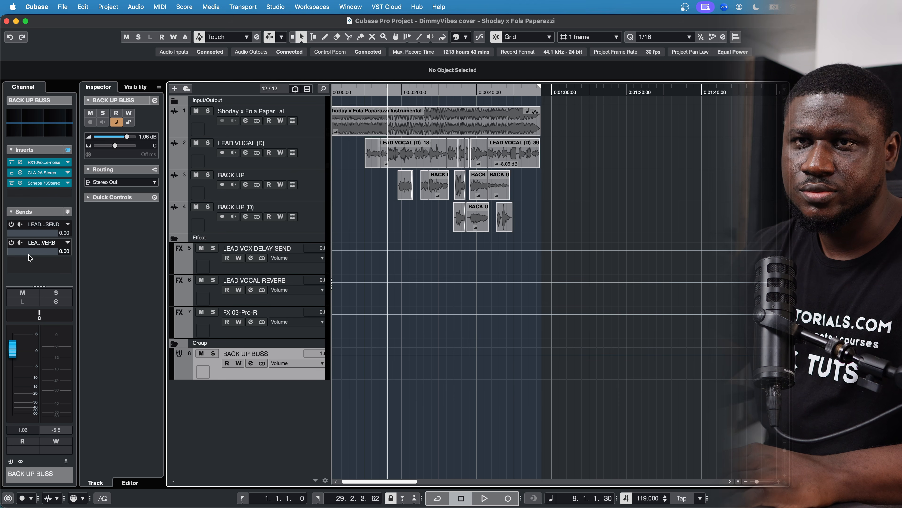
{"action": "left_click", "coordinate": [31, 265]}
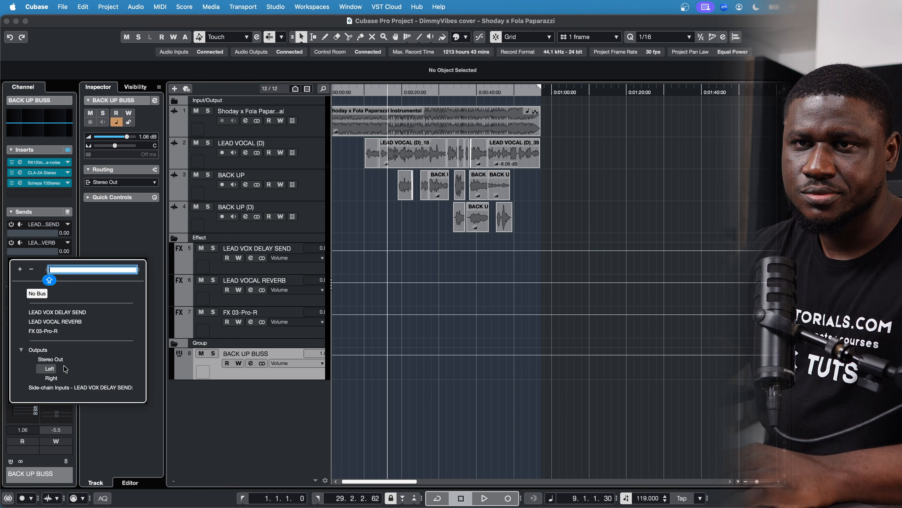
{"action": "left_click", "coordinate": [43, 331]}
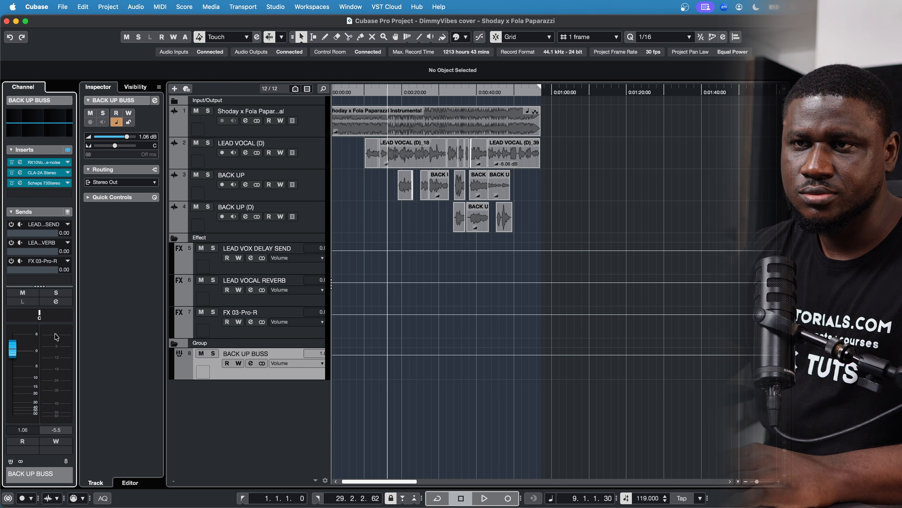
Rename the Pro-R effect track as BACK UP REVERB.
{"action": "double_click", "coordinate": [248, 315]}
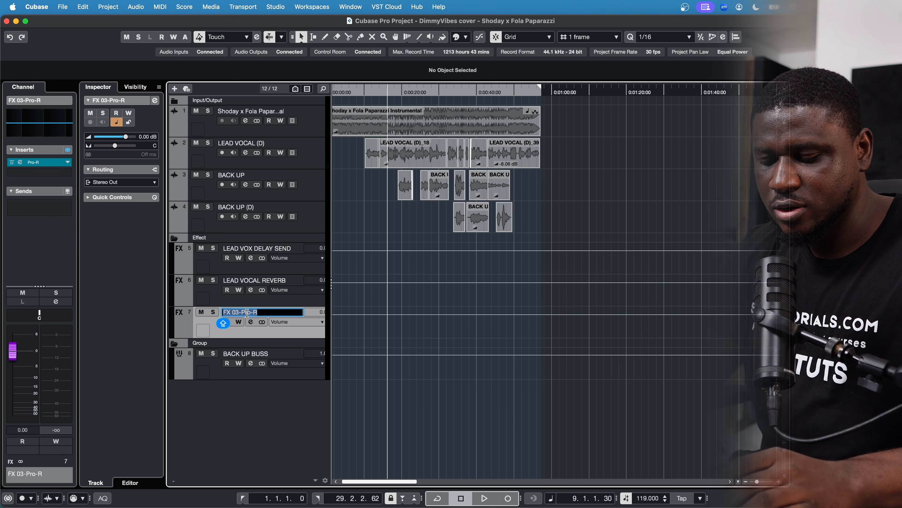
{"action": "type", "text": "BACK UP REVERB"}
{"action": "key", "text": "Return"}
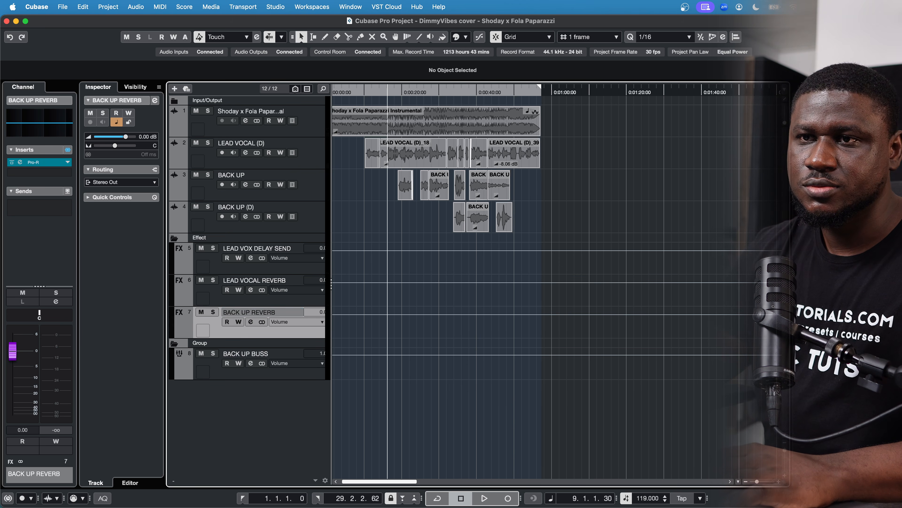
Enable the BACK UP REVERB send on BACK UP BUSS and set its level to -8.33 dB during playback.
{"action": "left_click", "coordinate": [244, 380]}
{"action": "key", "text": "space"}
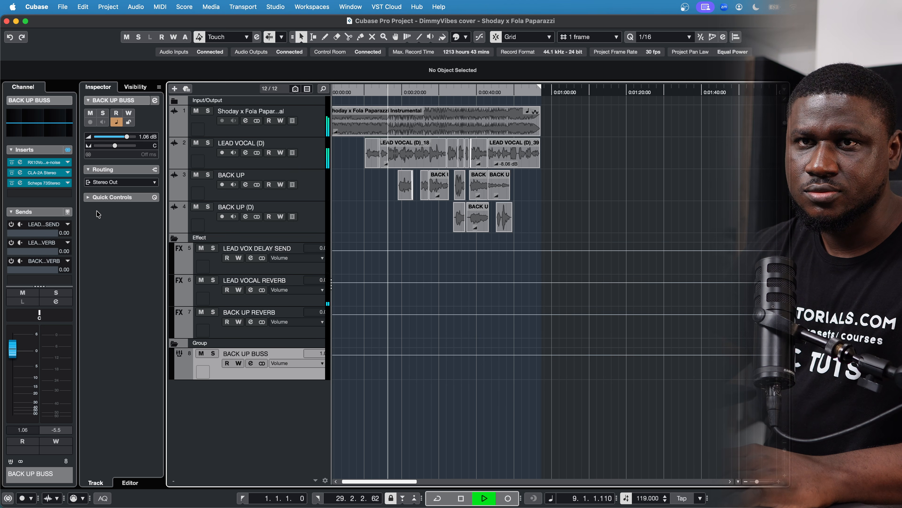
{"action": "left_click", "coordinate": [12, 261]}
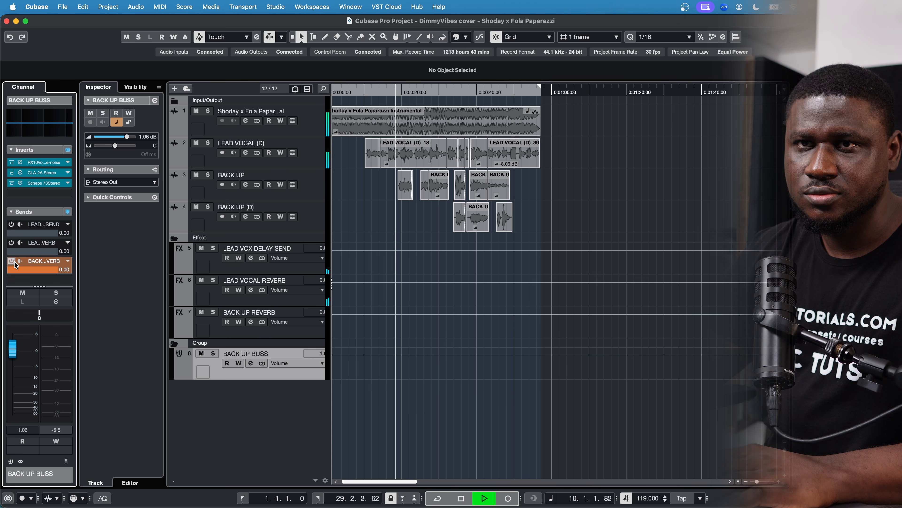
{"action": "left_click_drag", "start_coordinate": [54, 269], "coordinate": [33, 269]}
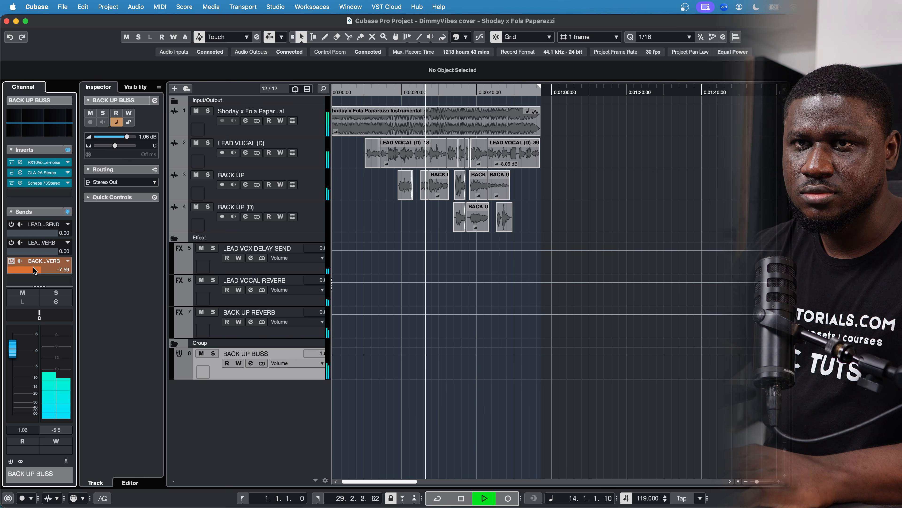
{"action": "left_click_drag", "start_coordinate": [33, 268], "coordinate": [32, 269]}
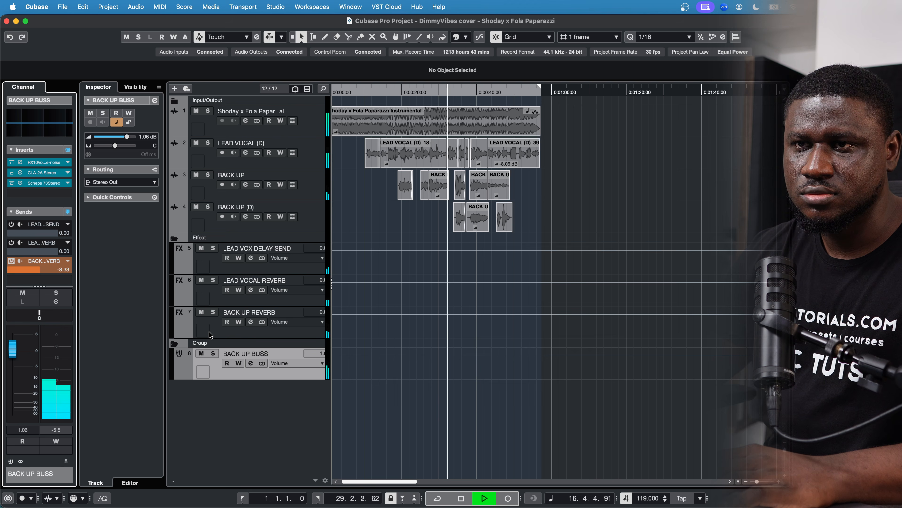
Stop playback and add StudioEQ as the second insert on the BACK UP REVERB track.
{"action": "left_click", "coordinate": [180, 326]}
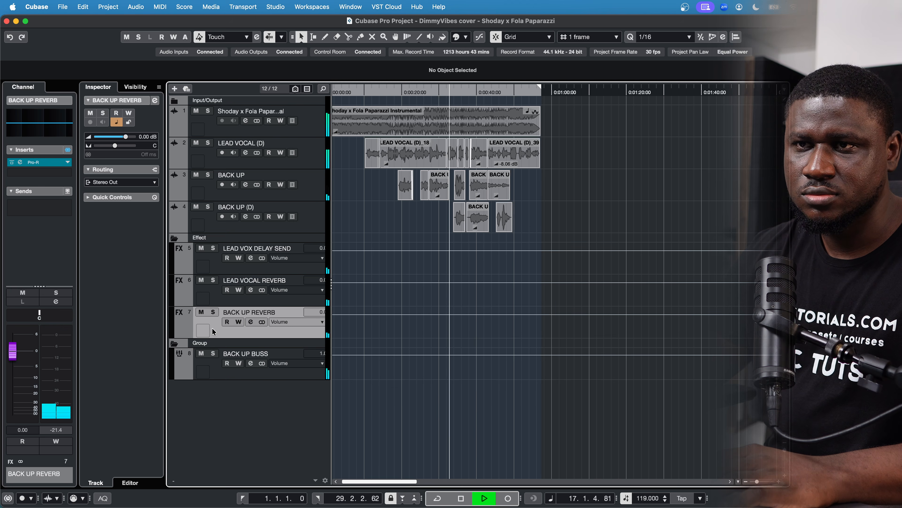
{"action": "key", "text": "space"}
{"action": "left_click", "coordinate": [51, 175]}
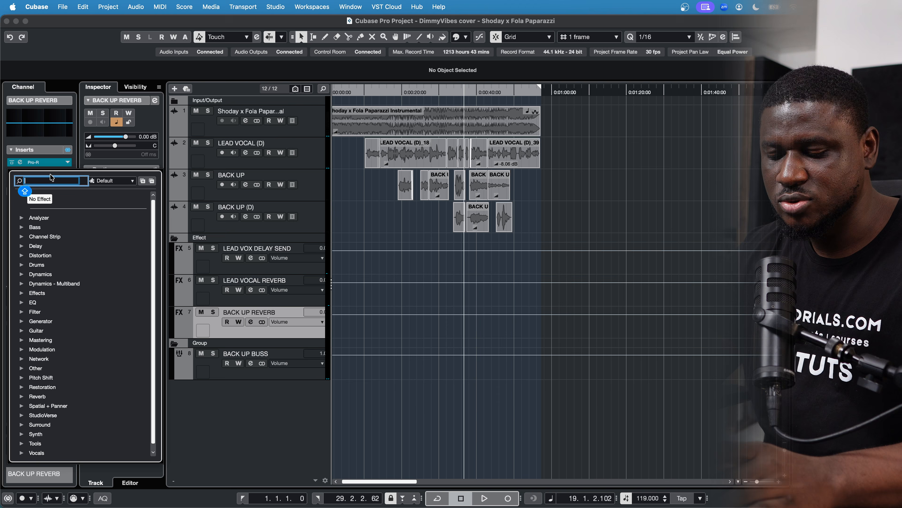
{"action": "type", "text": "STUDIO"}
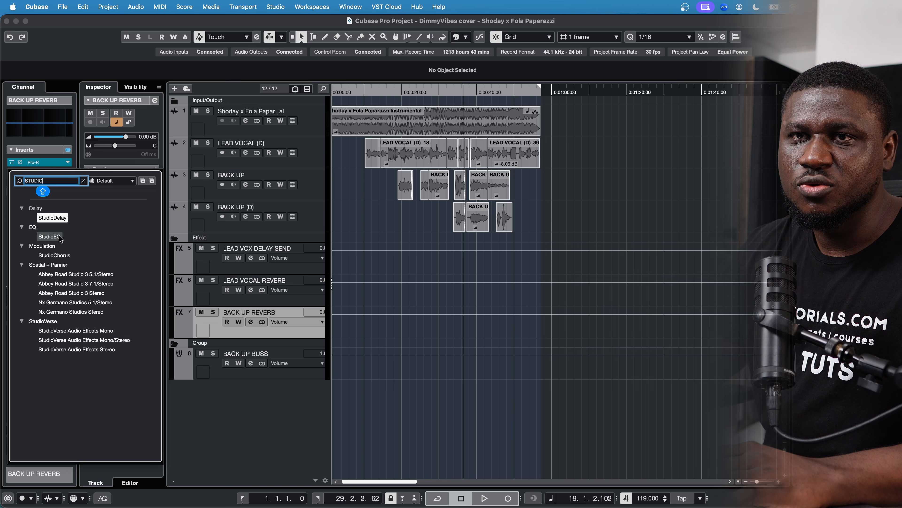
{"action": "left_click", "coordinate": [50, 237]}
In StudioEQ, set band 1 to a 24 dB low-shelf cut at 481 Hz with Q 2.5, and replay the backing vocals.
{"action": "left_click_drag", "start_coordinate": [361, 288], "coordinate": [399, 350]}
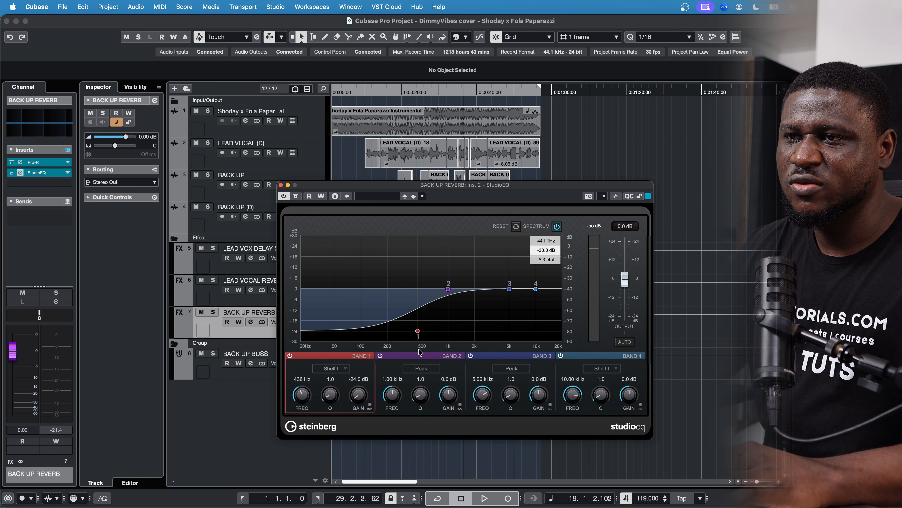
{"action": "key", "text": "space"}
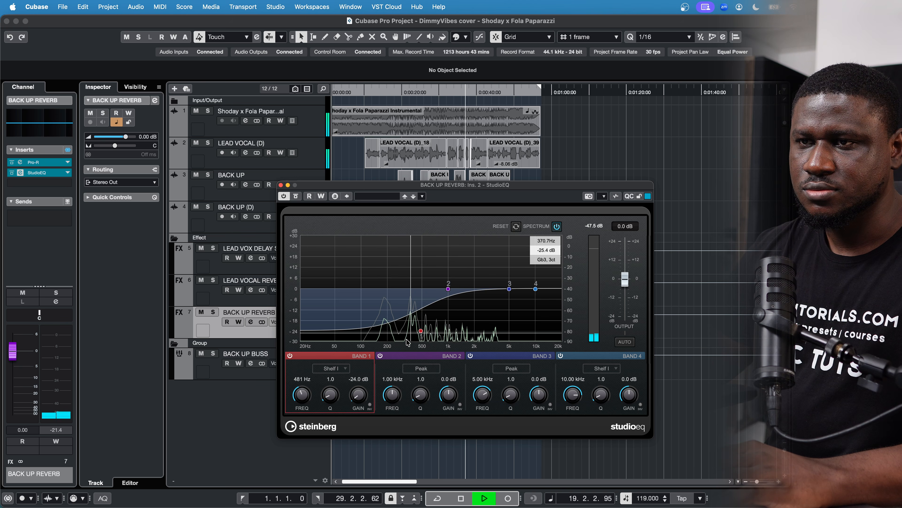
{"action": "left_click_drag", "start_coordinate": [332, 395], "coordinate": [333, 378]}
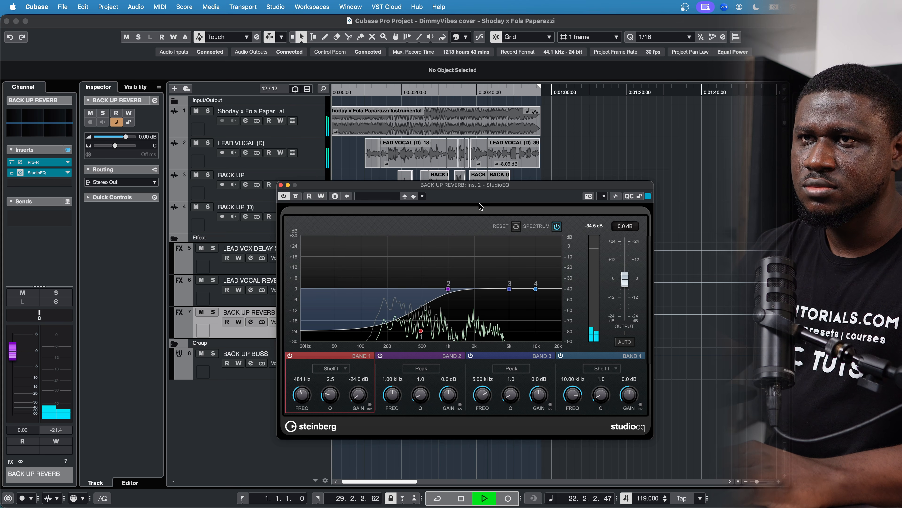
{"action": "left_click", "coordinate": [281, 185]}
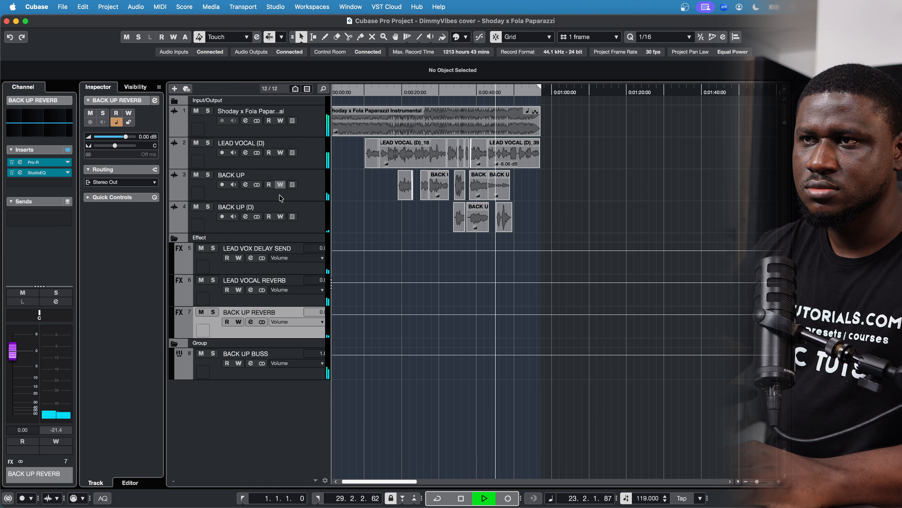
{"action": "left_click", "coordinate": [398, 89]}
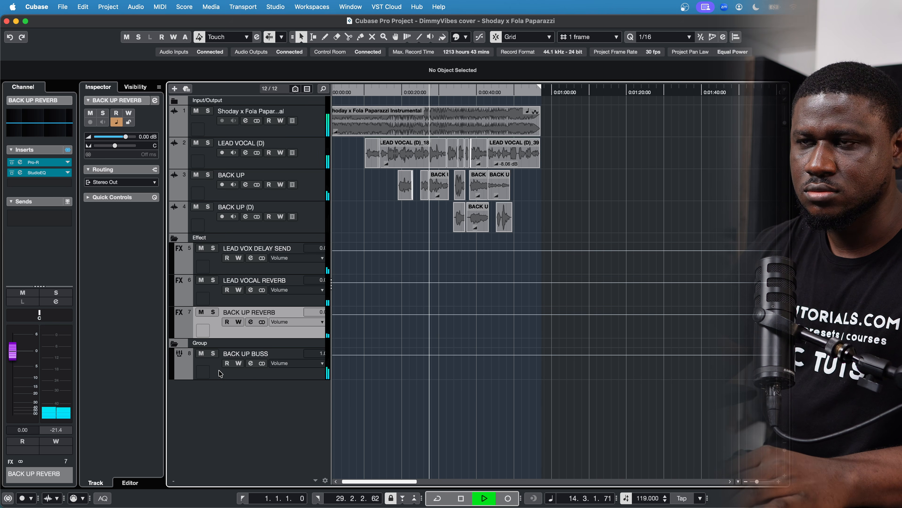
During playback, set the instrumental track's level to -6.27 dB and BACK UP BUSS to -1.18 dB, and replay from near bar 5.
{"action": "left_click", "coordinate": [297, 133]}
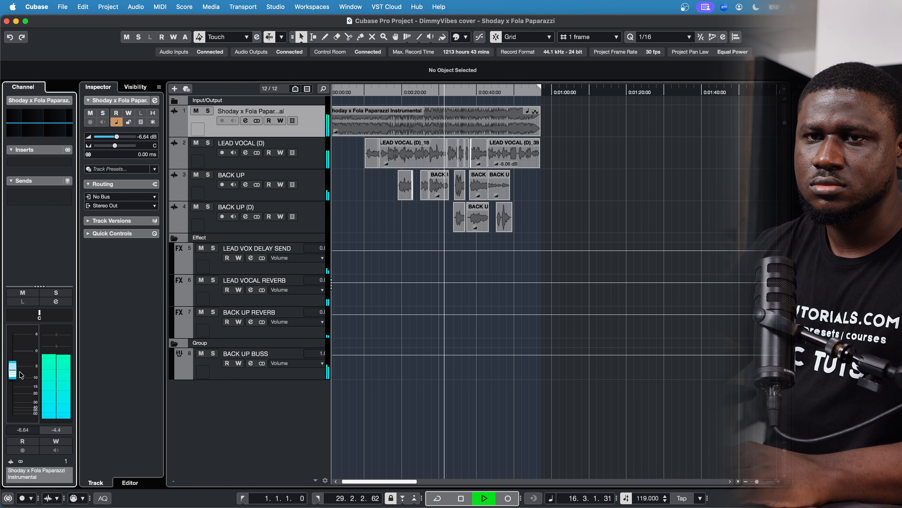
{"action": "left_click_drag", "start_coordinate": [21, 377], "coordinate": [18, 376]}
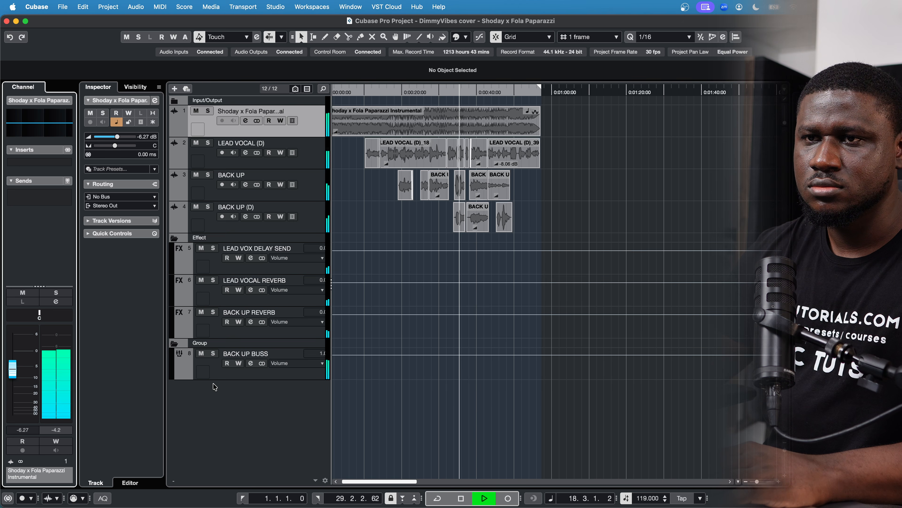
{"action": "left_click", "coordinate": [215, 374]}
{"action": "left_click_drag", "start_coordinate": [13, 353], "coordinate": [15, 362]}
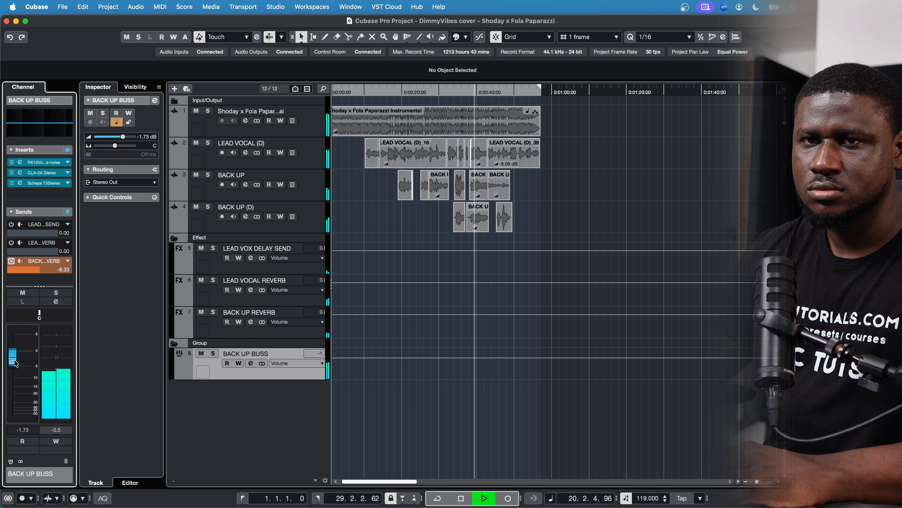
{"action": "left_click_drag", "start_coordinate": [15, 361], "coordinate": [15, 360]}
{"action": "left_click", "coordinate": [388, 90]}
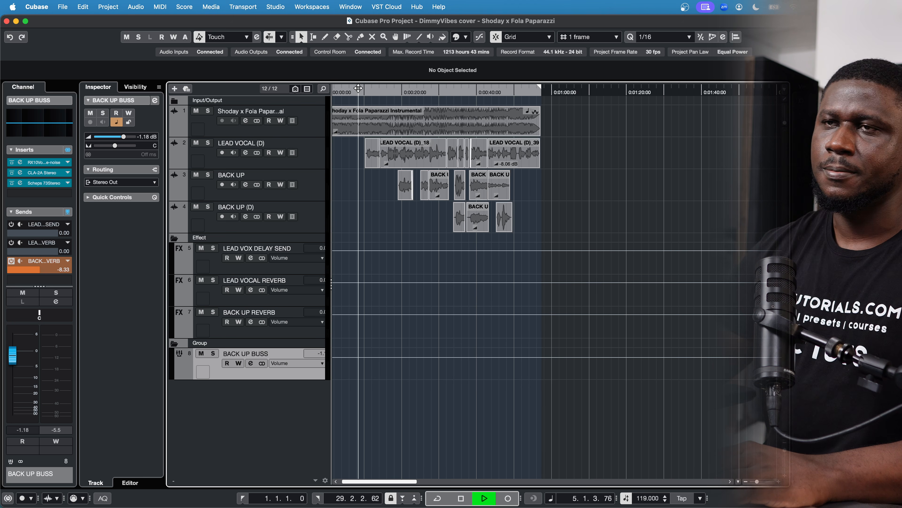
Lower the instrumental track's level in stages to -9.04 dB, replaying the first verse from bar 5 to check it against the lead vocal.
{"action": "left_click", "coordinate": [302, 113]}
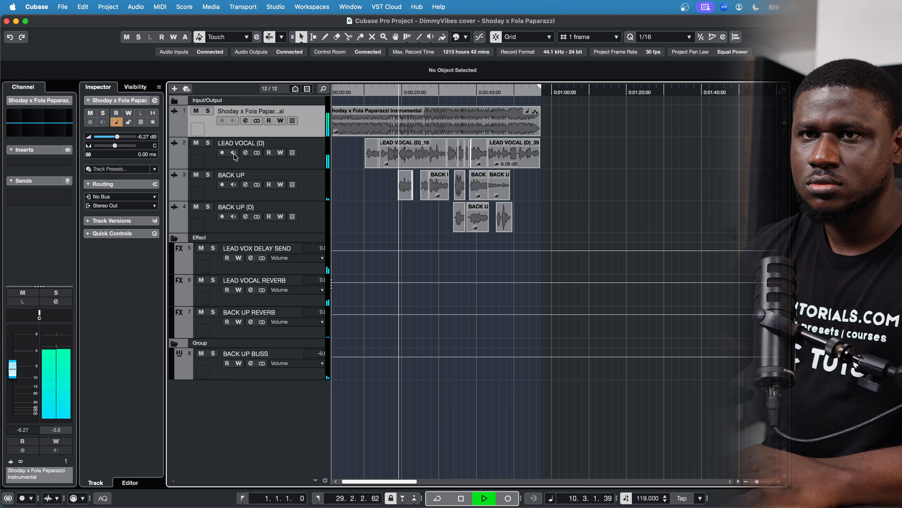
{"action": "left_click_drag", "start_coordinate": [13, 370], "coordinate": [12, 372]}
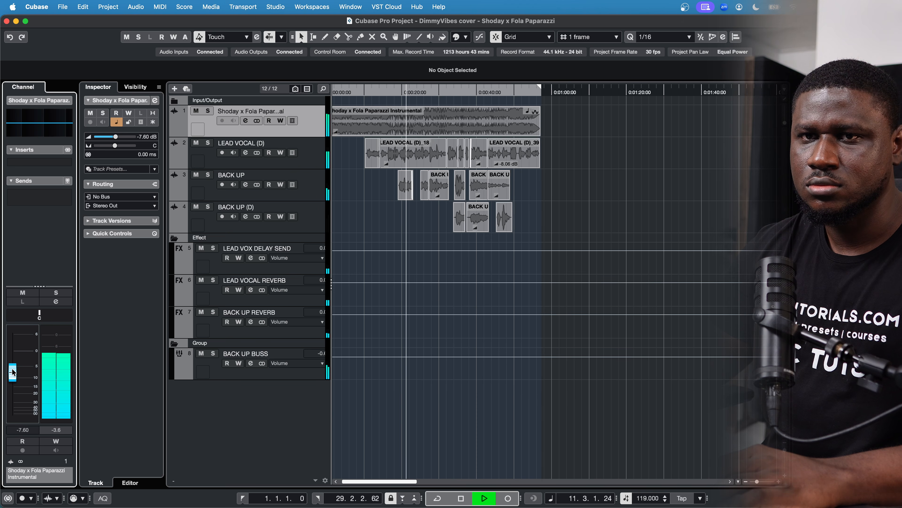
{"action": "left_click", "coordinate": [358, 89]}
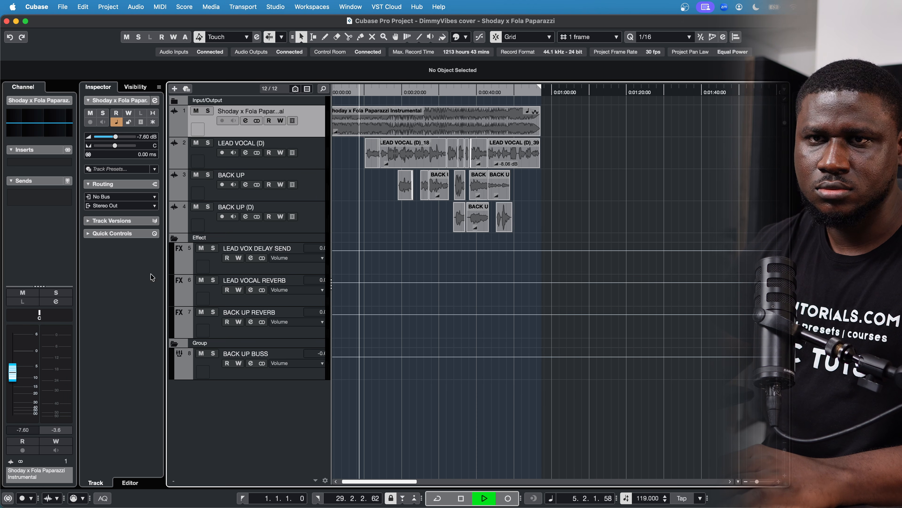
{"action": "left_click", "coordinate": [16, 376]}
{"action": "left_click_drag", "start_coordinate": [16, 376], "coordinate": [15, 379]}
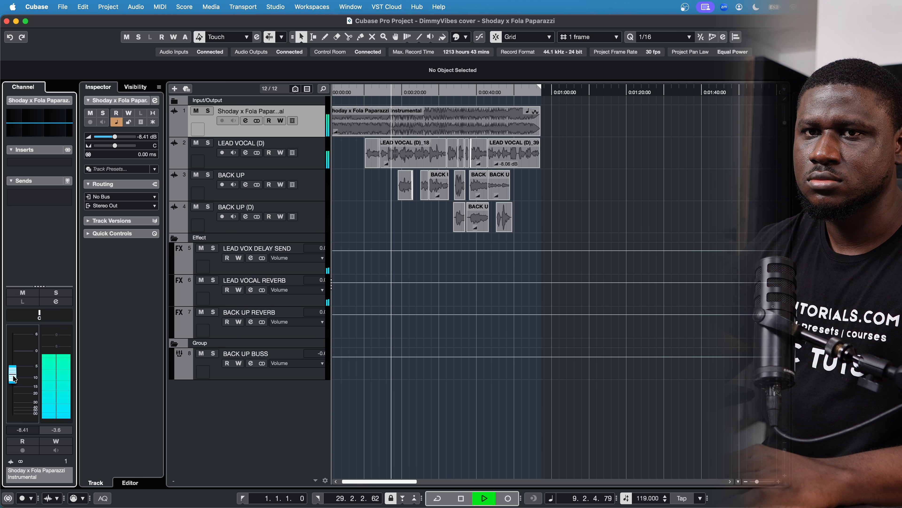
{"action": "left_click_drag", "start_coordinate": [13, 378], "coordinate": [13, 380]}
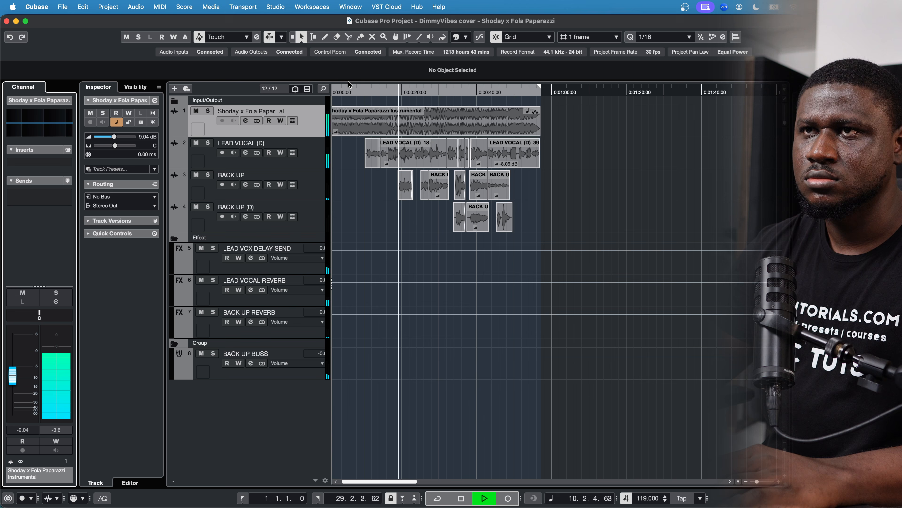
{"action": "left_click", "coordinate": [358, 88]}
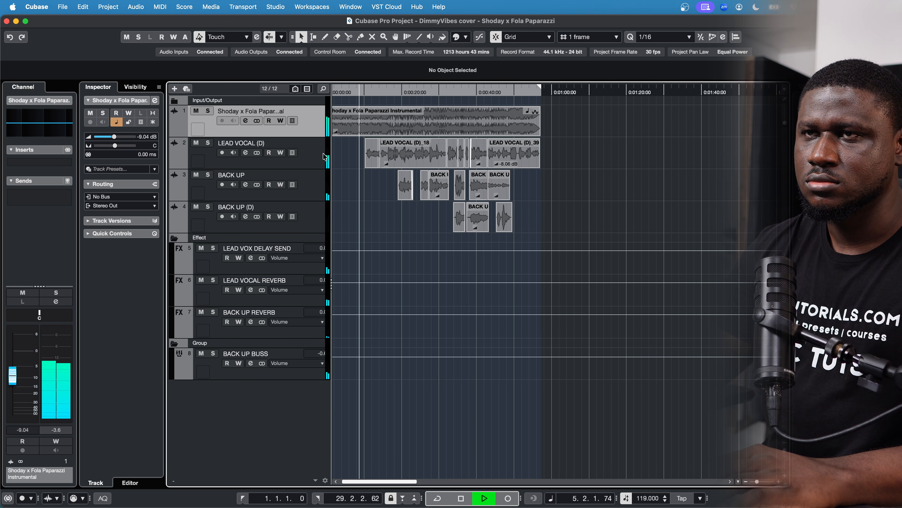
{"action": "left_click", "coordinate": [313, 157]}
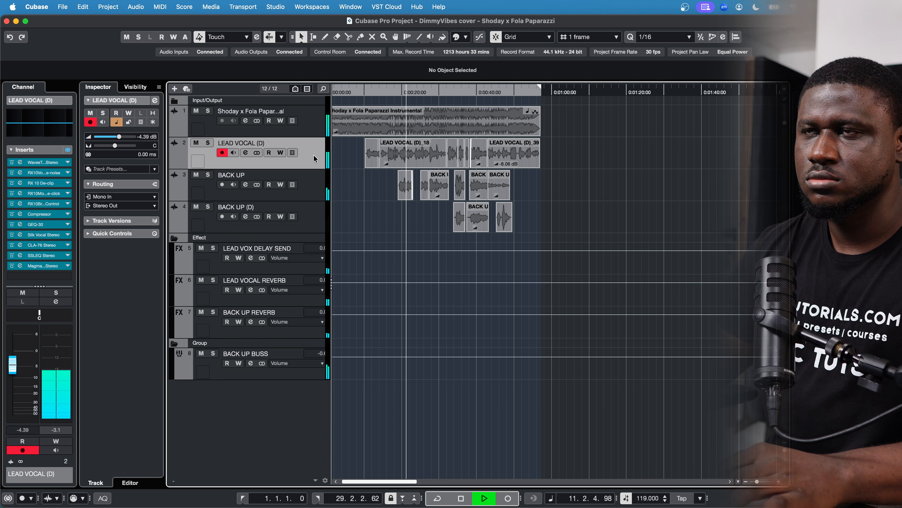
Stop playback and add StudioEQ as the second insert on the LEAD VOCAL REVERB track.
{"action": "key", "text": "space"}
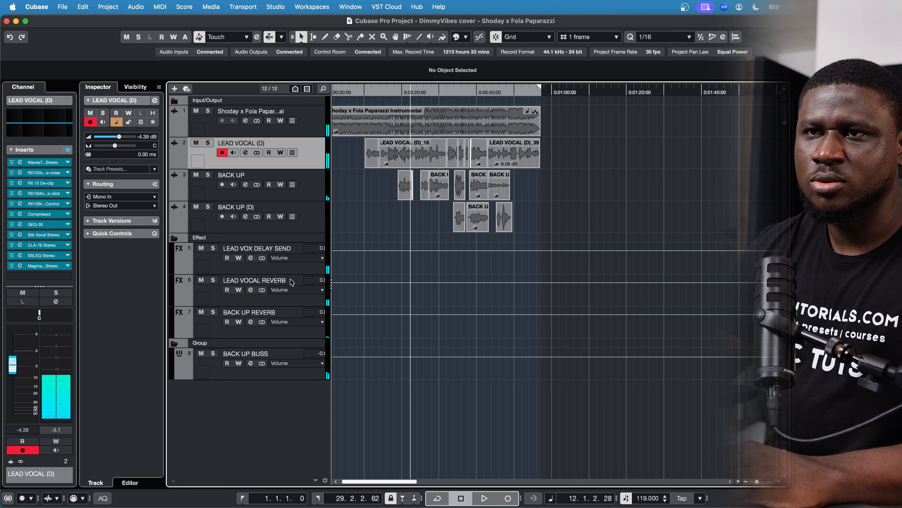
{"action": "left_click", "coordinate": [210, 293]}
{"action": "left_click", "coordinate": [39, 173]}
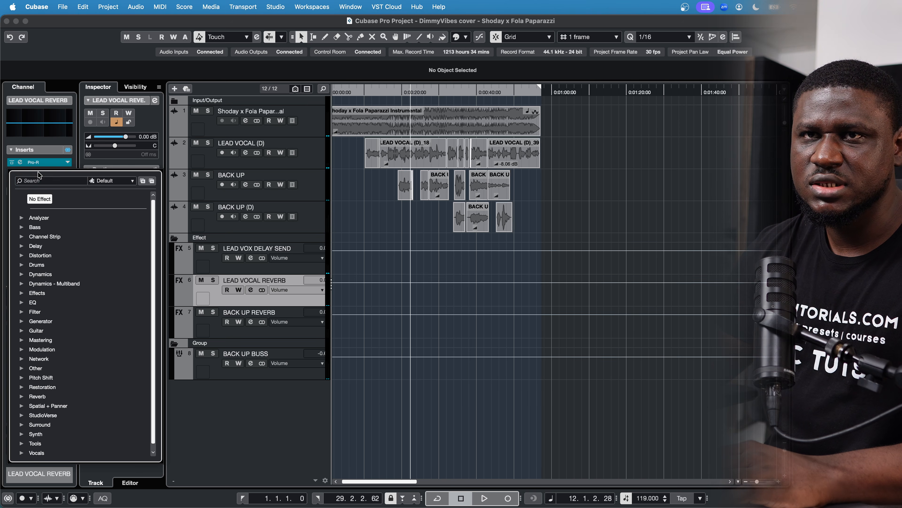
{"action": "type", "text": "STUDIO"}
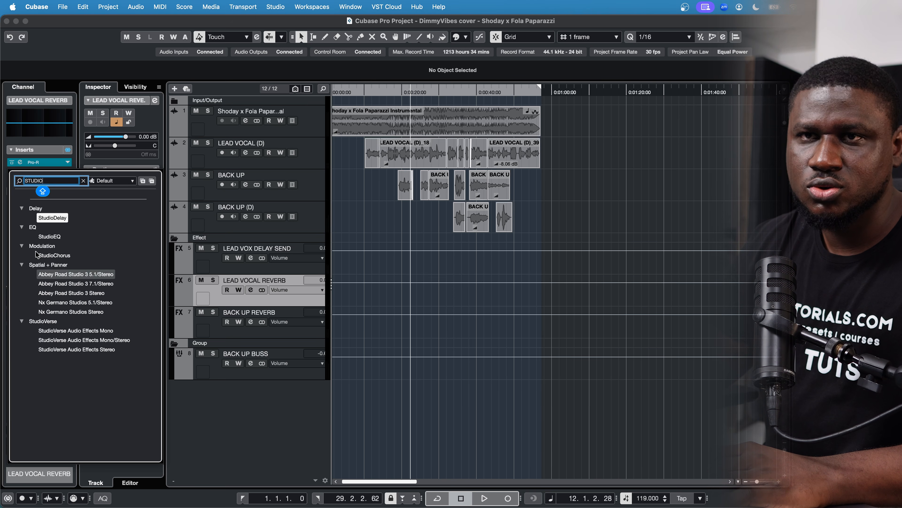
{"action": "left_click", "coordinate": [43, 238]}
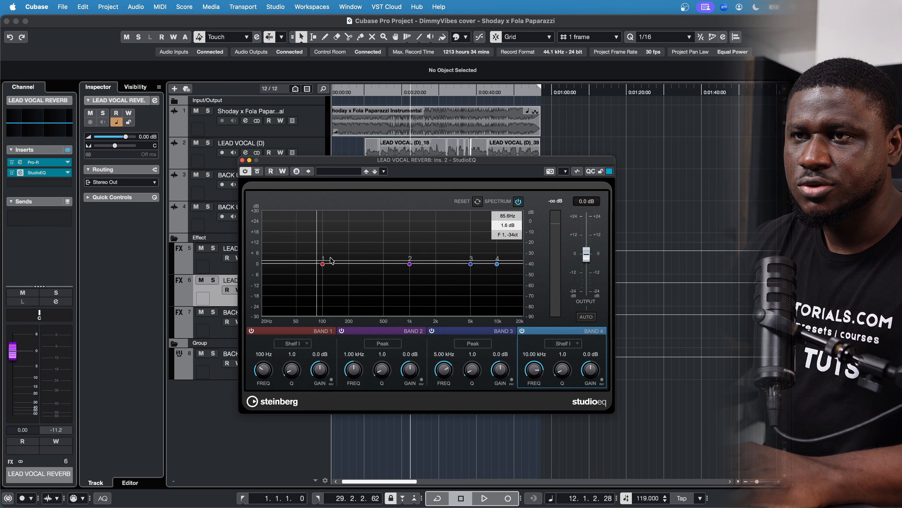
In the lead reverb's StudioEQ, set band 1 to a 24 dB low-shelf cut at 648 Hz with Q 3.8 during playback, and close it.
{"action": "left_click_drag", "start_coordinate": [322, 264], "coordinate": [384, 306]}
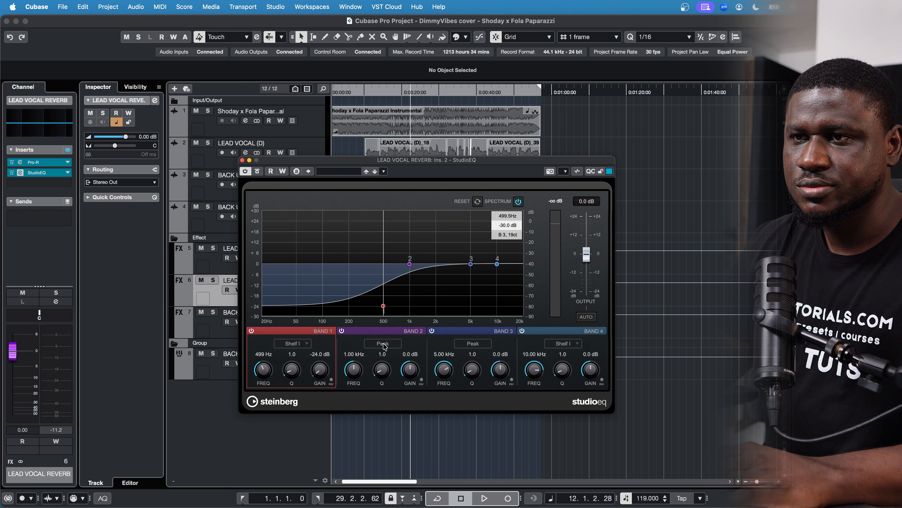
{"action": "left_click_drag", "start_coordinate": [391, 347], "coordinate": [394, 347]}
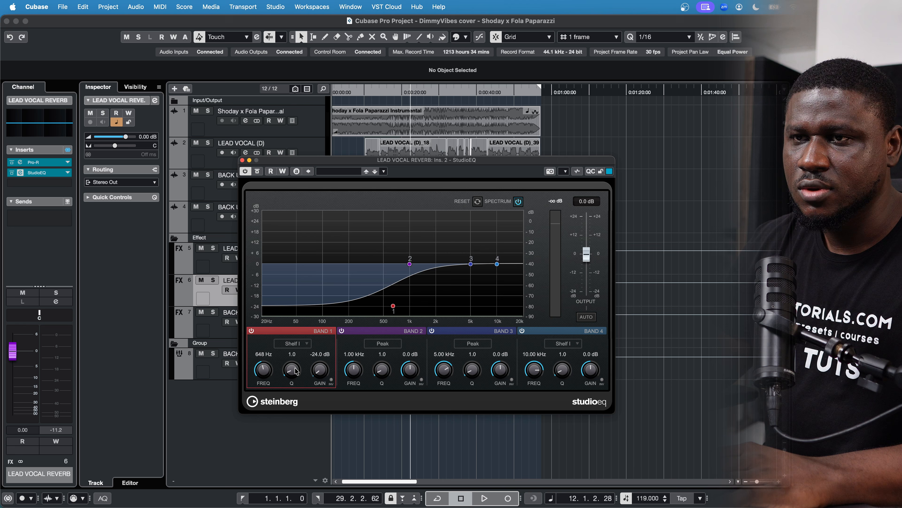
{"action": "left_click_drag", "start_coordinate": [292, 371], "coordinate": [296, 319]}
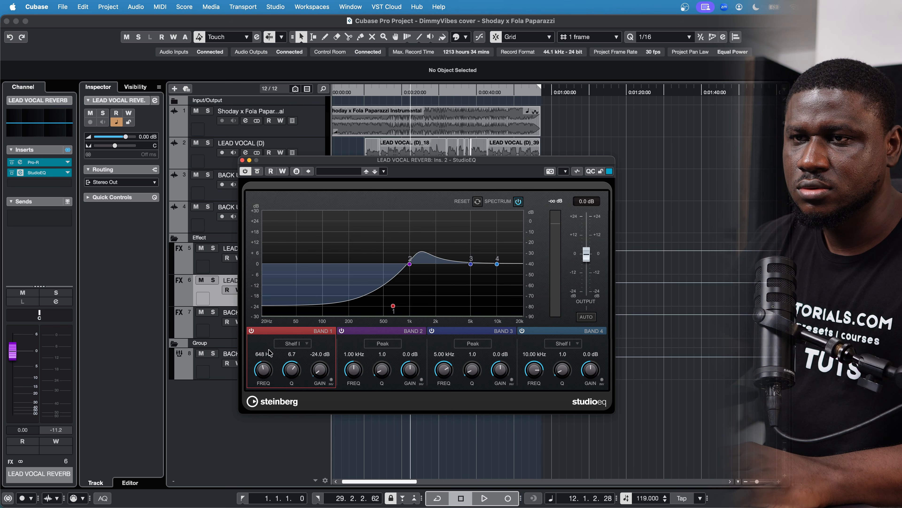
{"action": "key", "text": "space"}
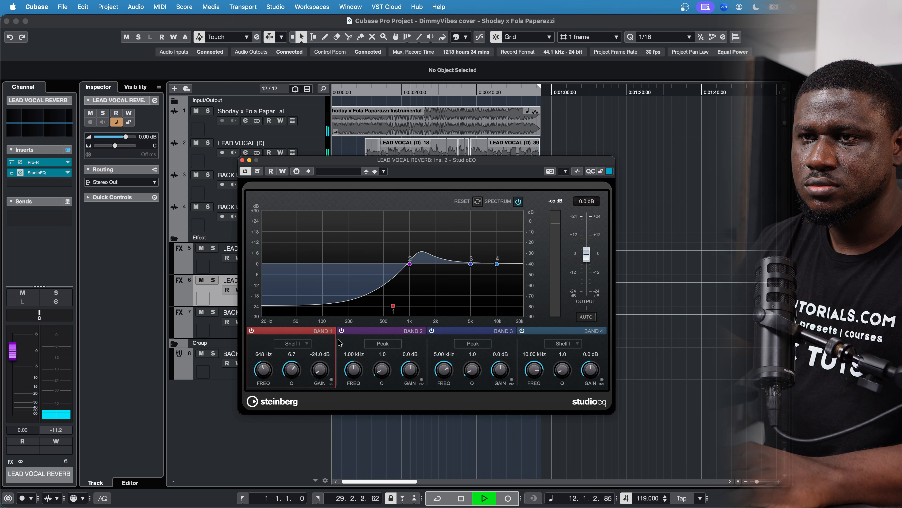
{"action": "left_click_drag", "start_coordinate": [297, 366], "coordinate": [287, 379]}
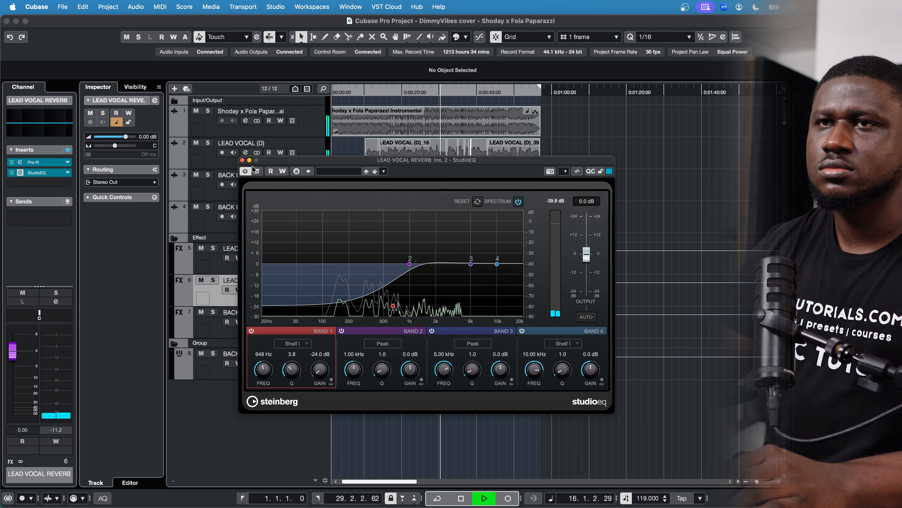
{"action": "left_click", "coordinate": [245, 161]}
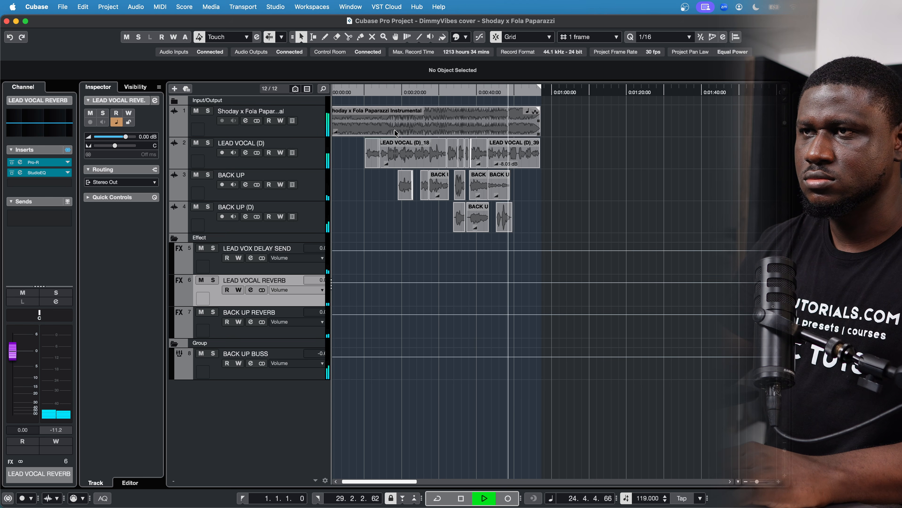
Listen to the complete mix from just before the lead vocal enters, and stop near the end of the song.
{"action": "key", "text": "space"}
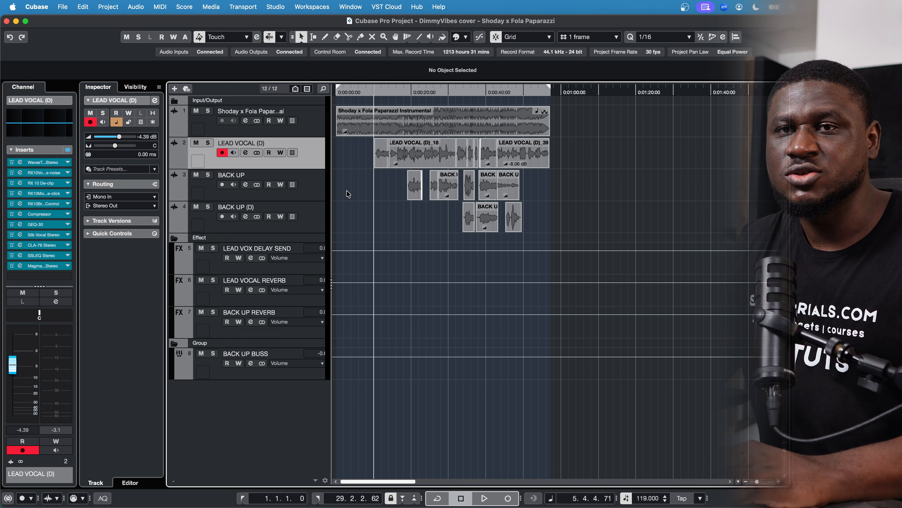
{"action": "key", "text": "space"}
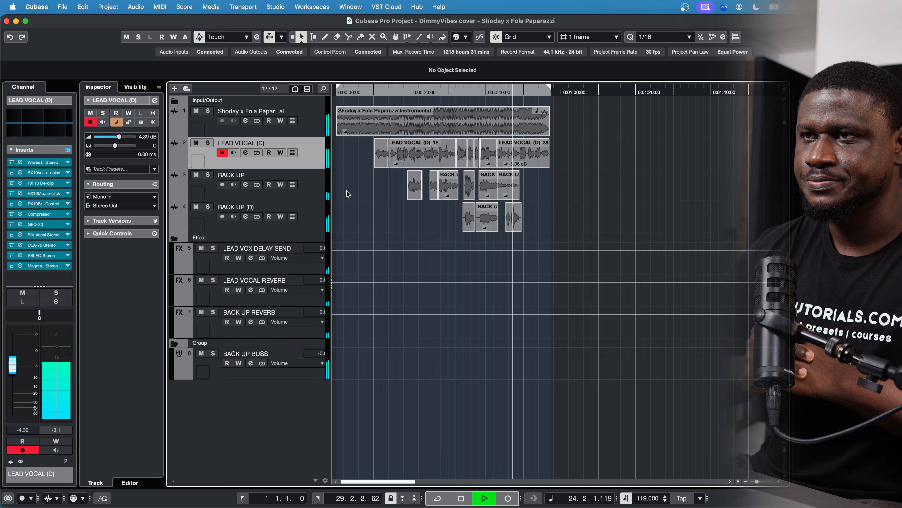
{"action": "key", "text": "space"}
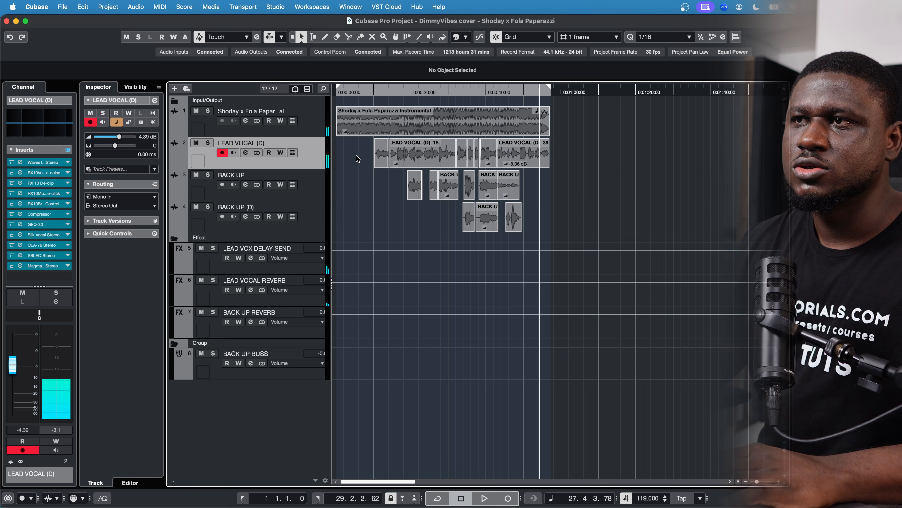
Open the Audio Mixdown export with single channel selection for the Stereo Out channel.
{"action": "left_click", "coordinate": [63, 7]}
{"action": "mouse_move", "coordinate": [89, 154]}
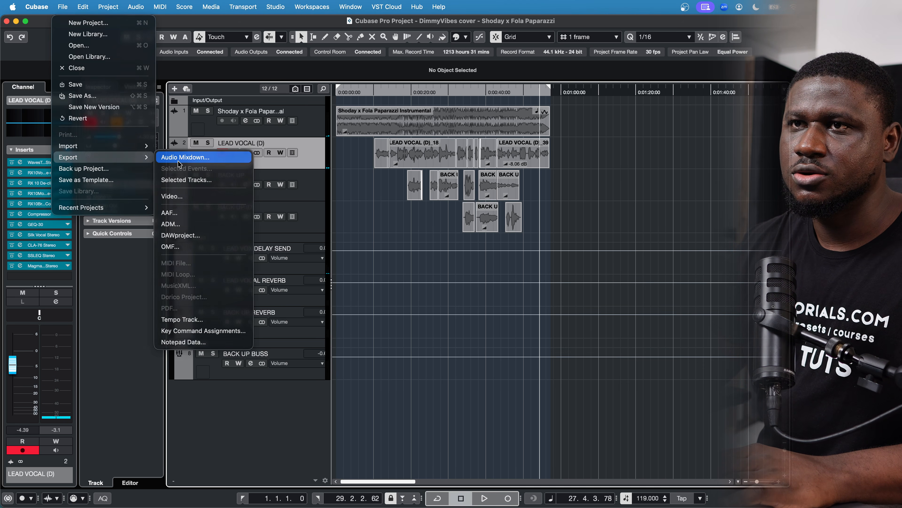
{"action": "left_click", "coordinate": [213, 154]}
{"action": "left_click", "coordinate": [259, 138]}
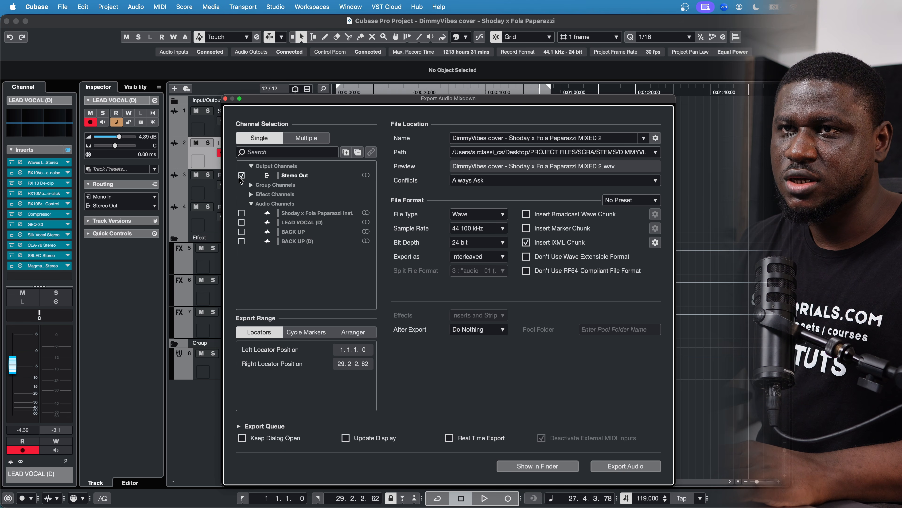
Export the mixdown with Create Audio Track after export and MIX + MASTER as the pool folder, copying the file to the project folder.
{"action": "left_click", "coordinate": [480, 329]}
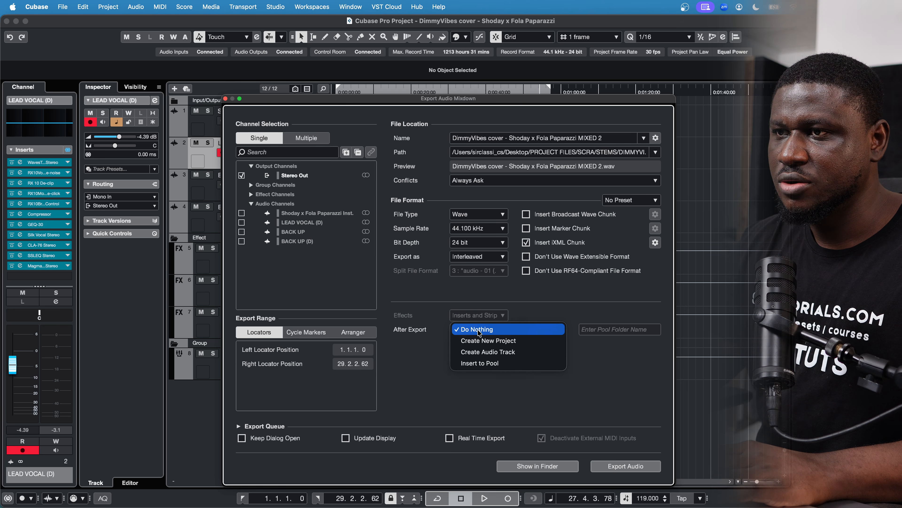
{"action": "left_click", "coordinate": [480, 351]}
{"action": "left_click", "coordinate": [620, 329]}
{"action": "type", "text": "MIX + MASTER"}
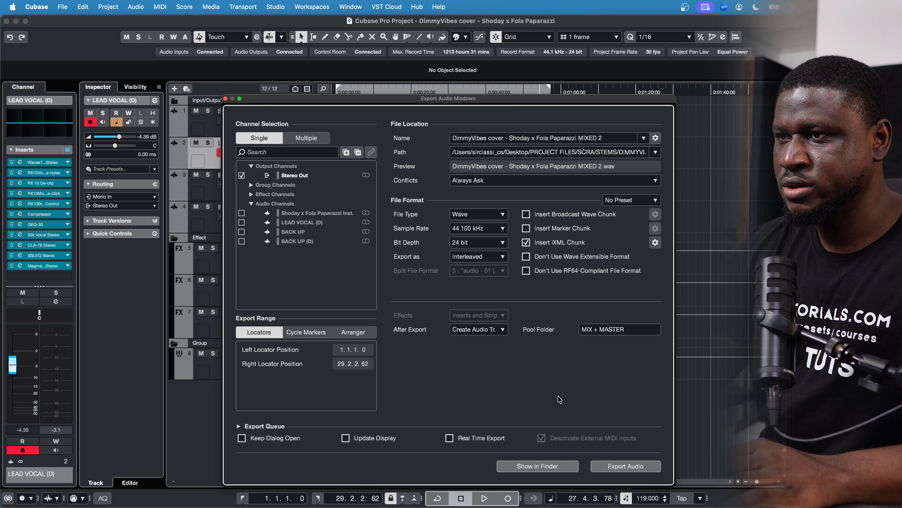
{"action": "left_click", "coordinate": [630, 466]}
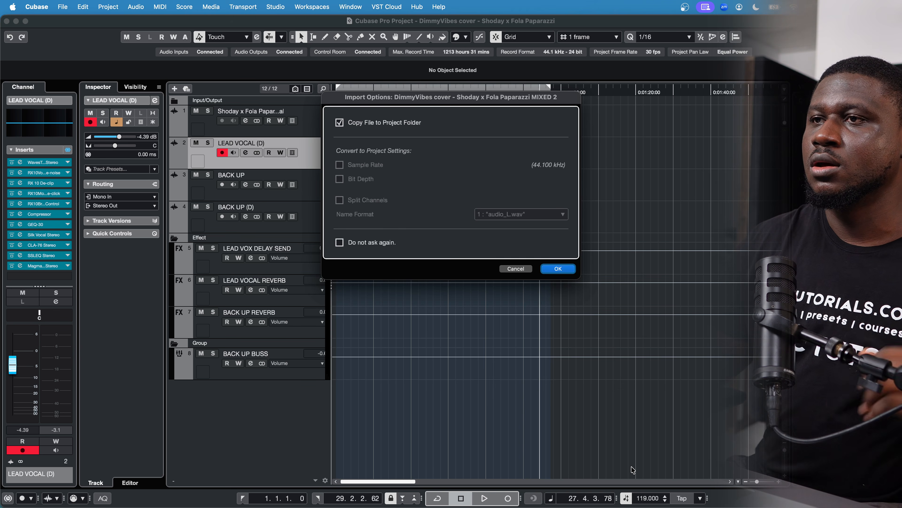
{"action": "left_click", "coordinate": [566, 270]}
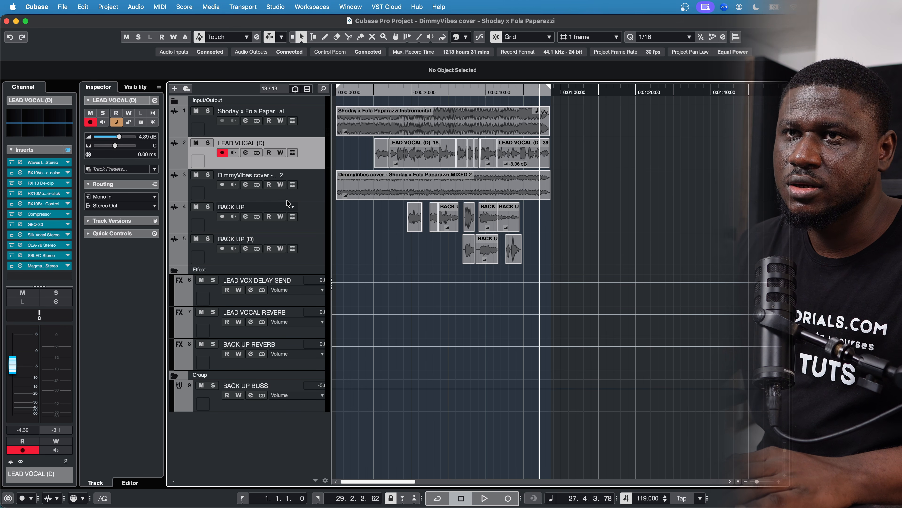
Move the exported mixdown track below BACK UP BUSS, solo it, and place the playback cursor near bar 4.
{"action": "left_click_drag", "start_coordinate": [304, 193], "coordinate": [296, 426]}
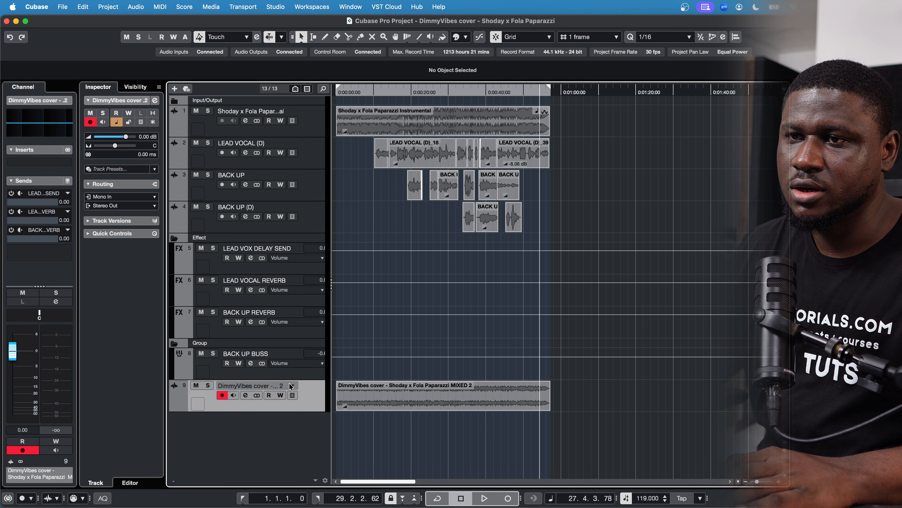
{"action": "left_click", "coordinate": [207, 386]}
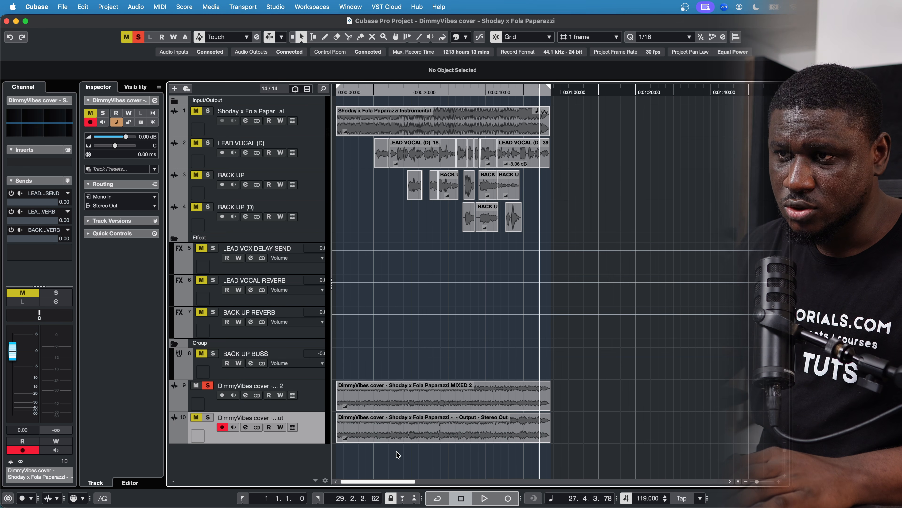
{"action": "left_click", "coordinate": [362, 92]}
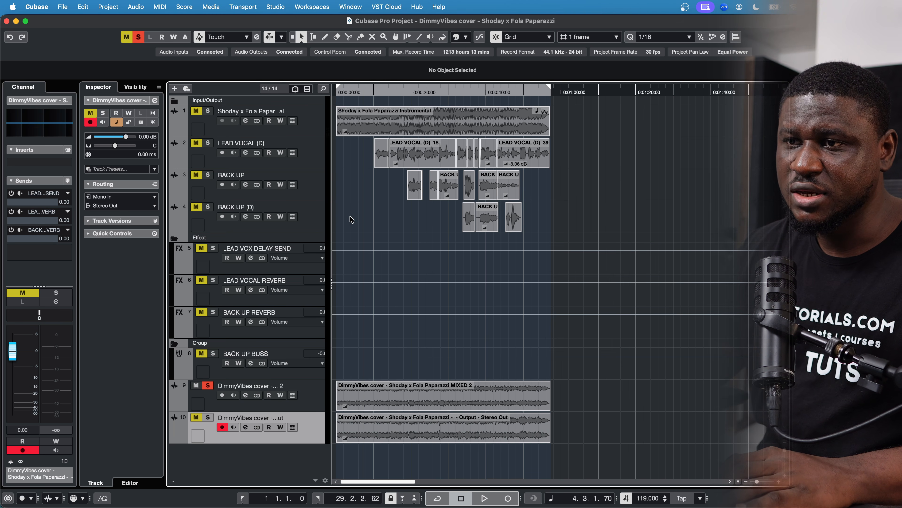
Lower the clip volume of the exported Stereo Out event on the last track to -2.93 dB.
{"action": "scroll", "coordinate": [353, 377], "scroll_direction": "up", "scroll_amount": 5}
{"action": "key", "text": "ctrl+super+space"}
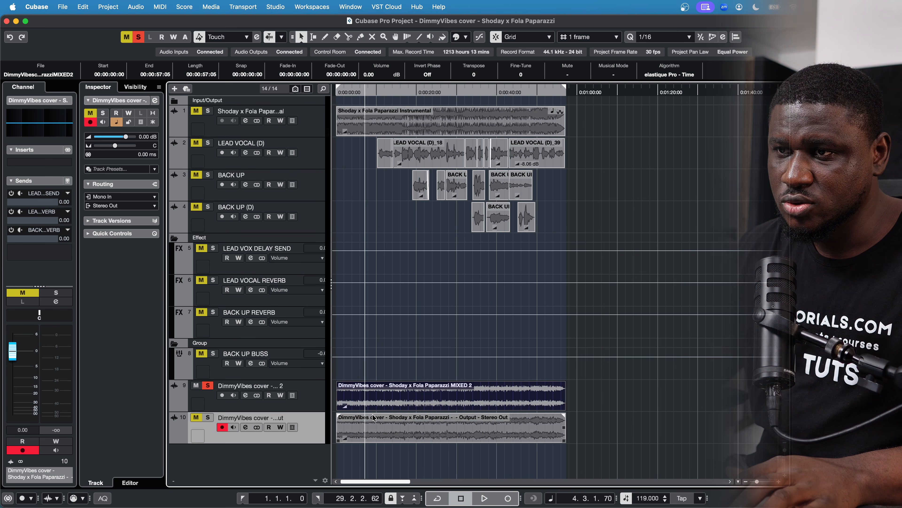
{"action": "left_click", "coordinate": [373, 417]}
{"action": "scroll", "coordinate": [385, 429], "scroll_direction": "up", "scroll_amount": 3}
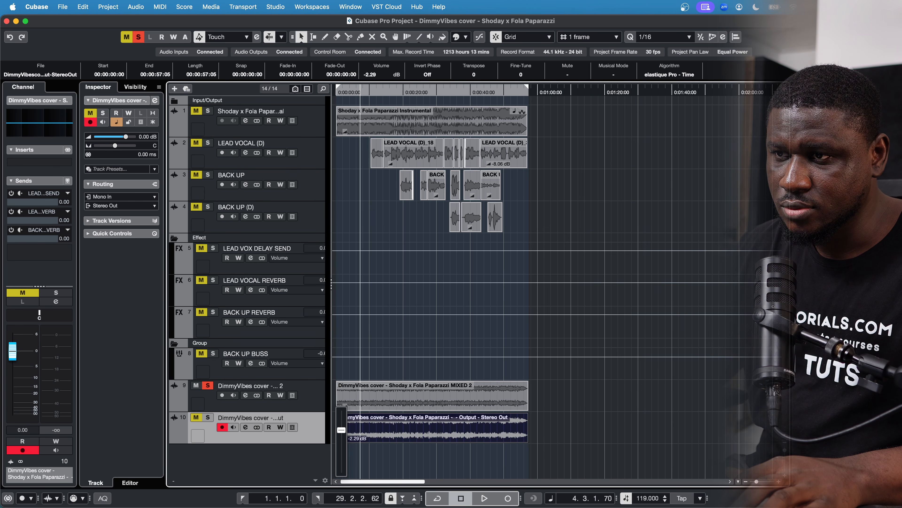
{"action": "left_click_drag", "start_coordinate": [342, 429], "coordinate": [341, 431]}
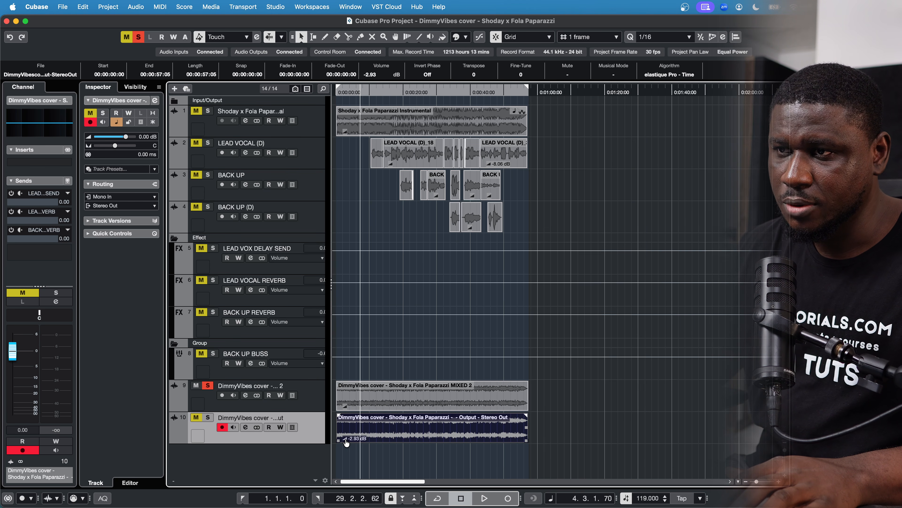
Compare the Stereo Out bounce and the MIXED 2 track by soloing and playing each from about bar 4 or 5.
{"action": "left_click", "coordinate": [206, 409]}
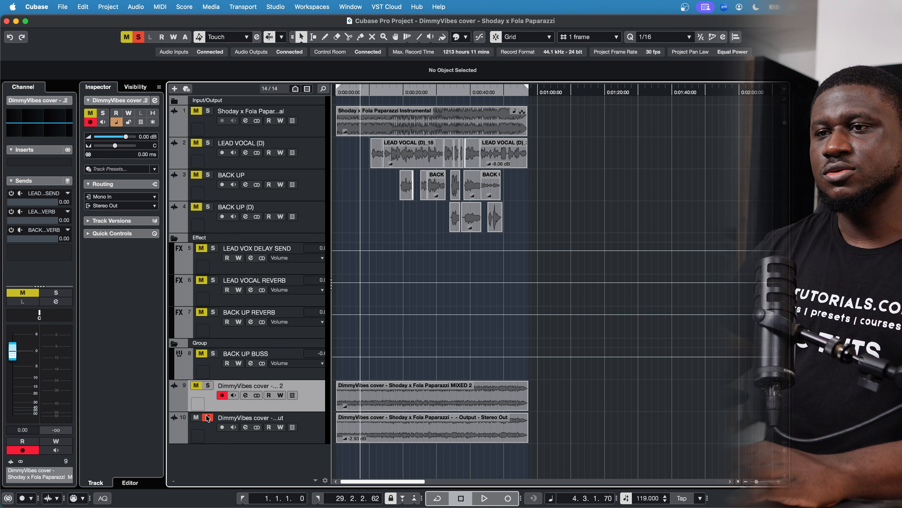
{"action": "key", "text": "space"}
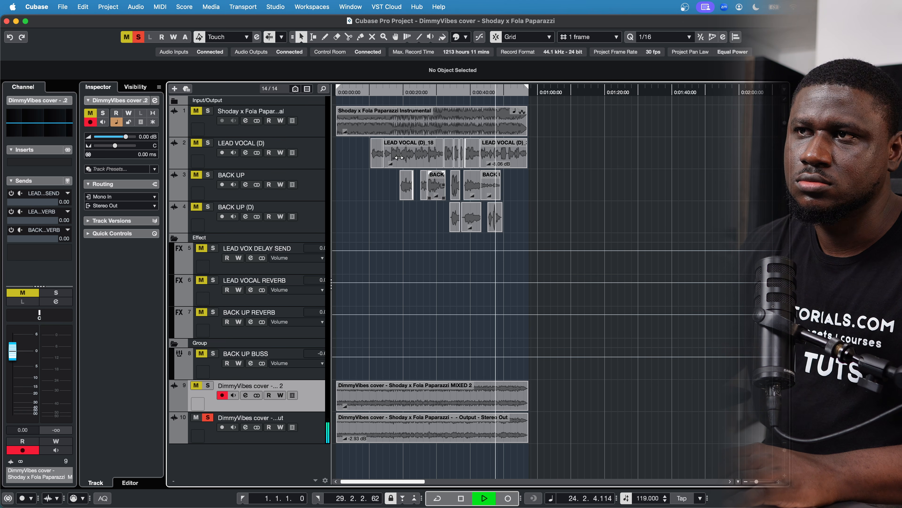
{"action": "key", "text": "space"}
{"action": "left_click", "coordinate": [360, 93]}
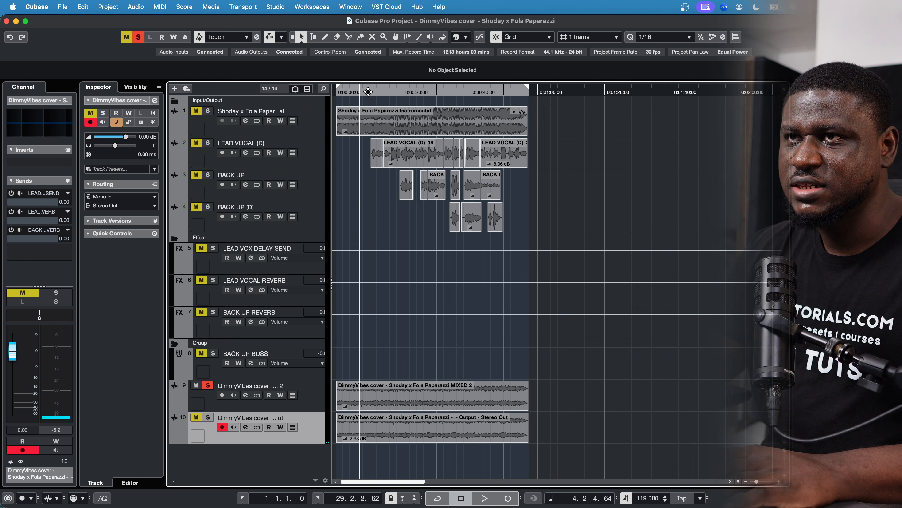
{"action": "left_click", "coordinate": [370, 92]}
{"action": "key", "text": "space"}
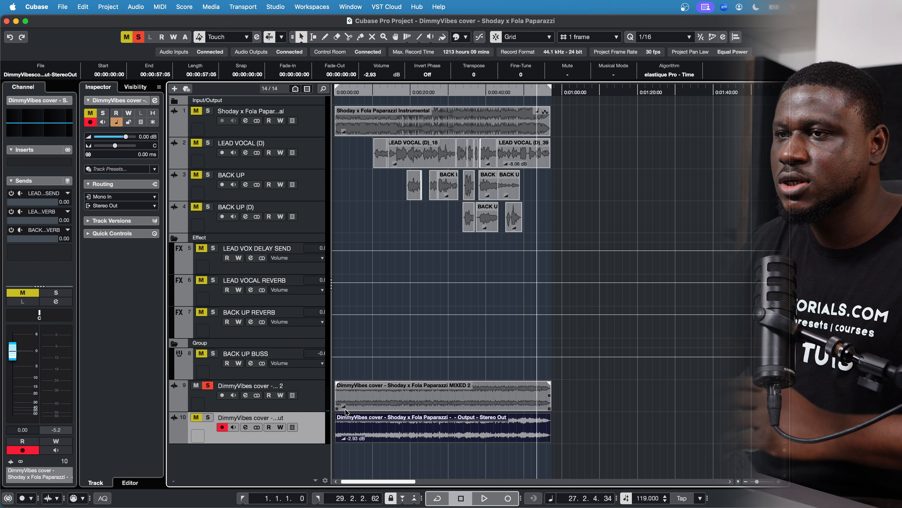
Place the playback cursor near the end of bar 5 and insert Ozone 11 Equalizer in the MIXED 2 track's first insert slot.
{"action": "left_click", "coordinate": [372, 99]}
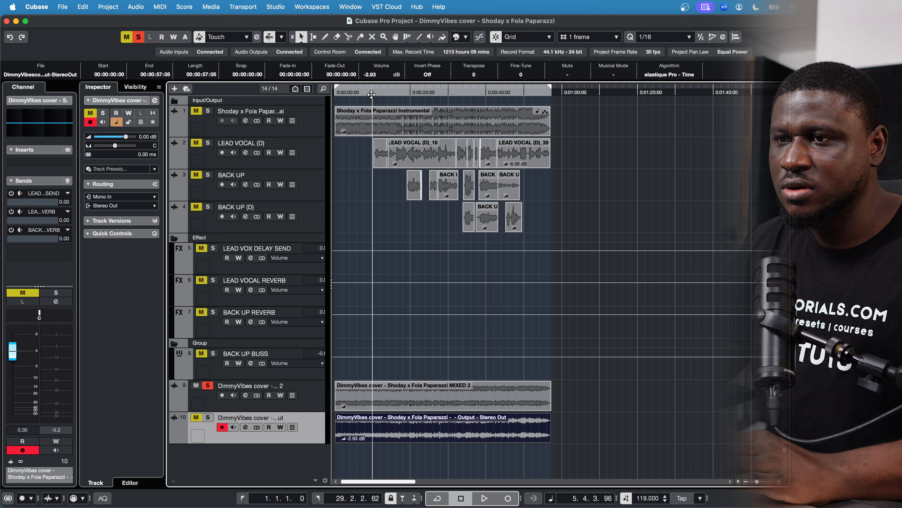
{"action": "left_click", "coordinate": [293, 401]}
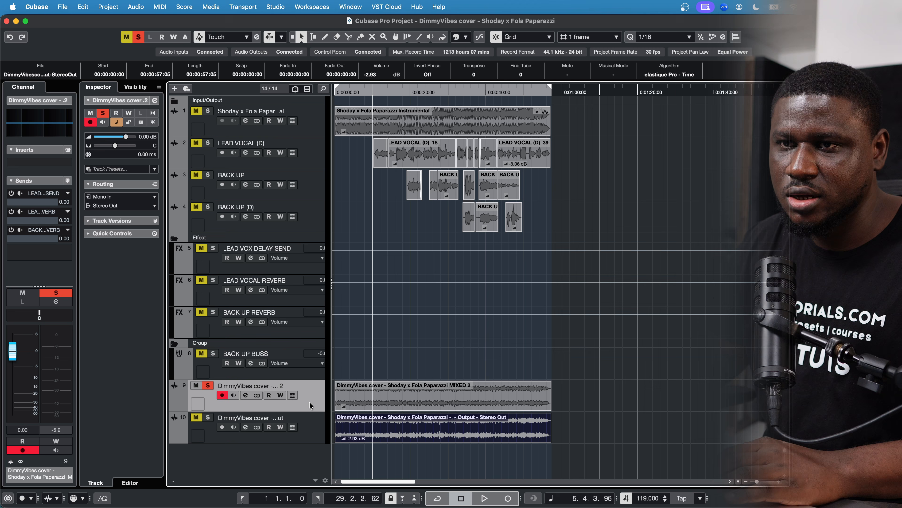
{"action": "left_click", "coordinate": [36, 163]}
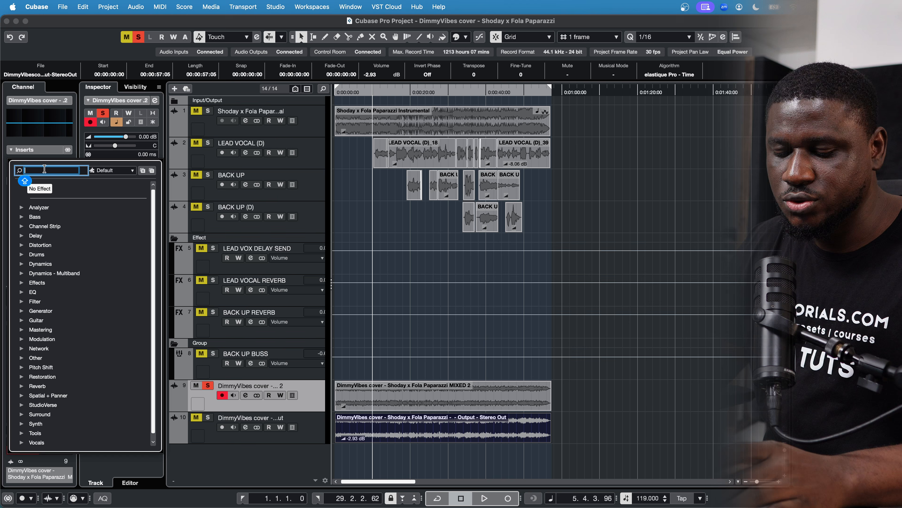
{"action": "type", "text": "EQ"}
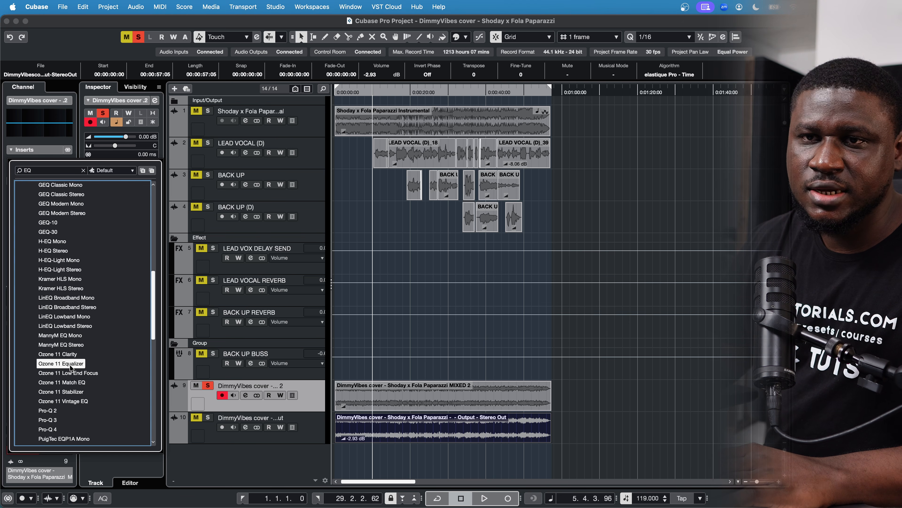
{"action": "left_click", "coordinate": [71, 368]}
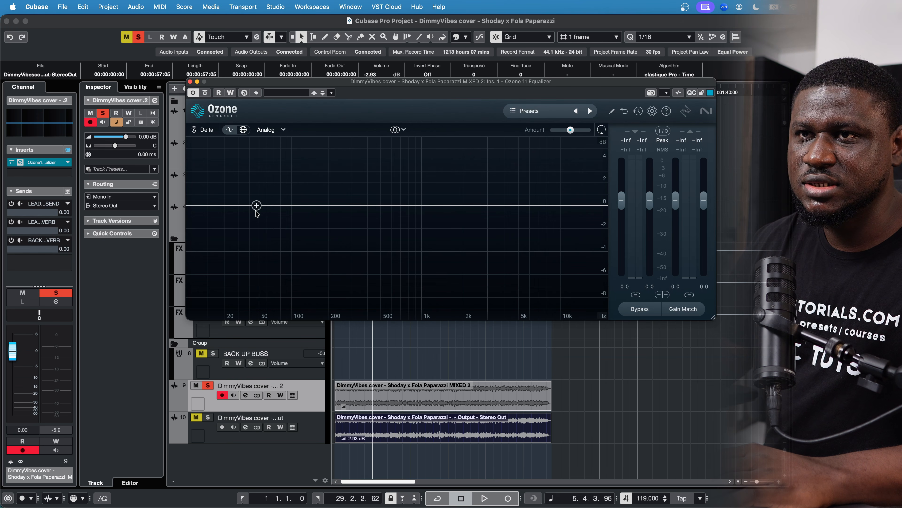
Turn the lowest EQ band into a Flat High-Pass at 30 Hz with a 6 dB/oct slope.
{"action": "left_click", "coordinate": [228, 206]}
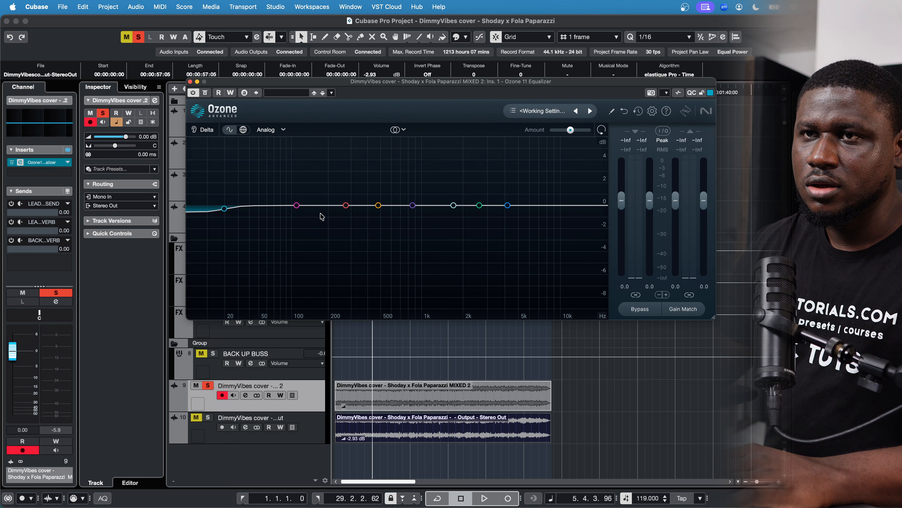
{"action": "left_click_drag", "start_coordinate": [225, 209], "coordinate": [225, 230]}
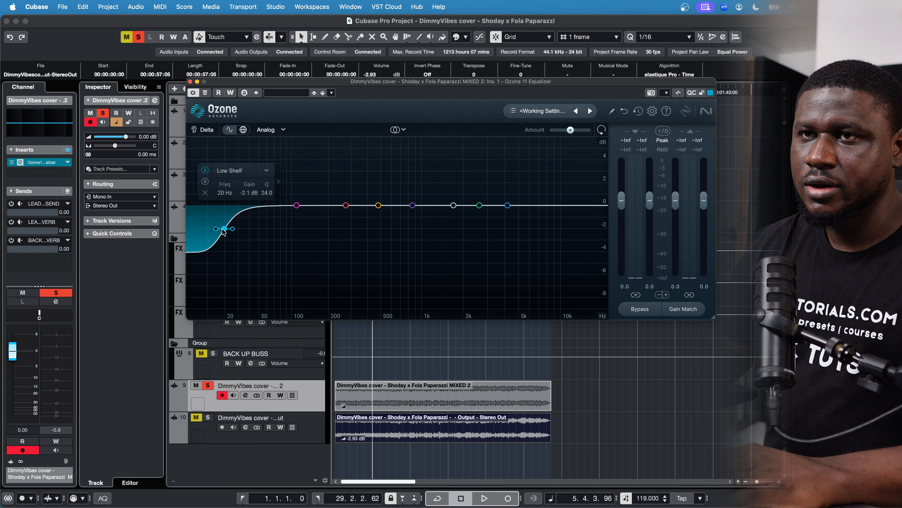
{"action": "left_click", "coordinate": [237, 178]}
{"action": "mouse_move", "coordinate": [245, 209]}
{"action": "left_click", "coordinate": [289, 246]}
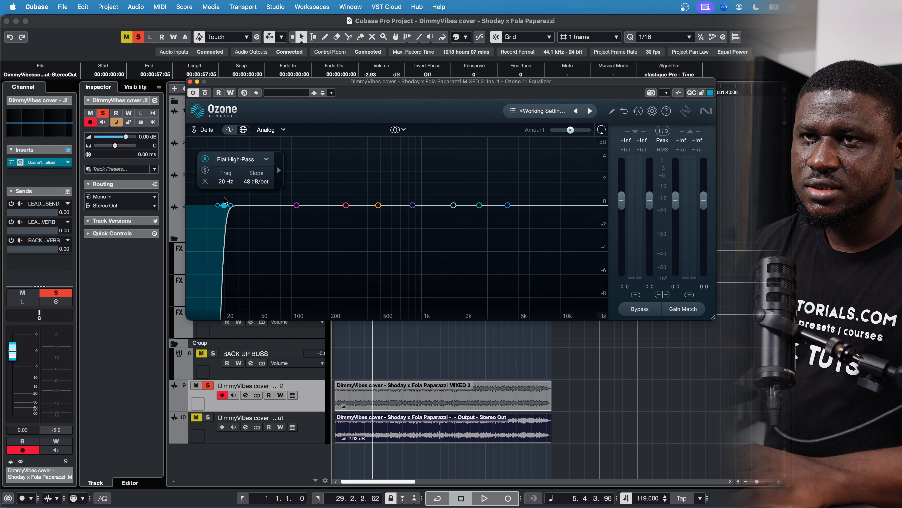
{"action": "left_click", "coordinate": [250, 165]}
{"action": "left_click", "coordinate": [233, 208]}
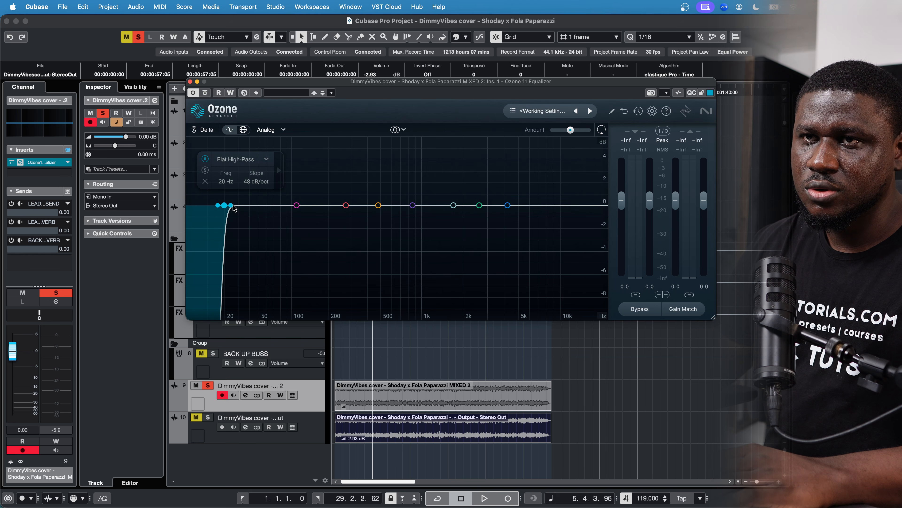
{"action": "left_click_drag", "start_coordinate": [232, 205], "coordinate": [242, 206]}
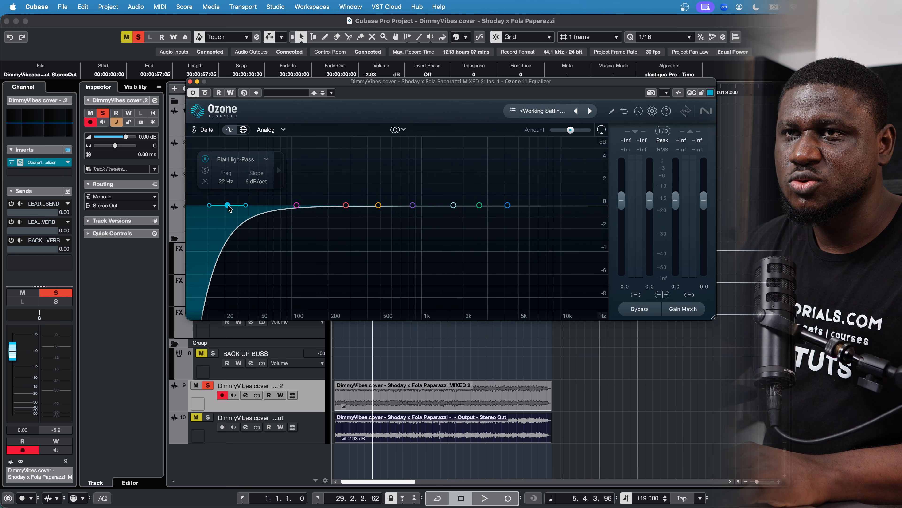
{"action": "left_click_drag", "start_coordinate": [229, 206], "coordinate": [237, 210]}
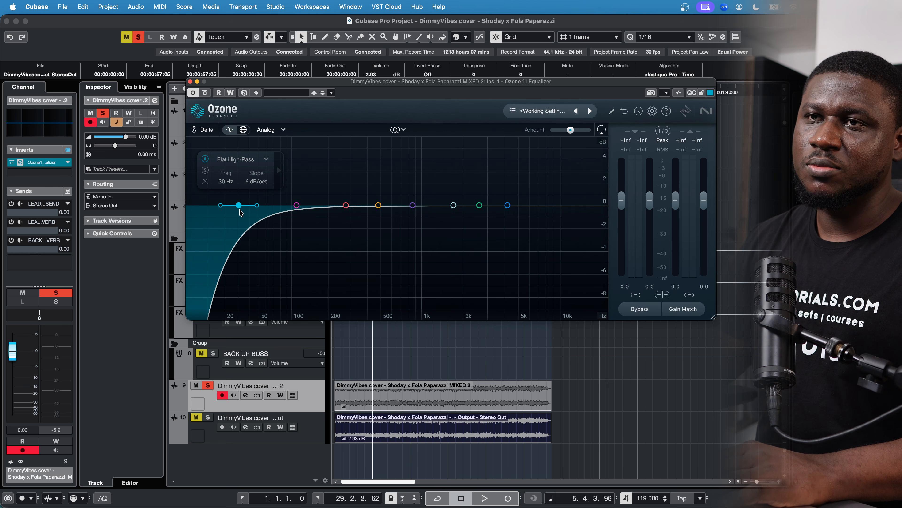
During playback, boost the highest EQ band as a bell of about 1.0 dB at 7372 Hz.
{"action": "key", "text": "space"}
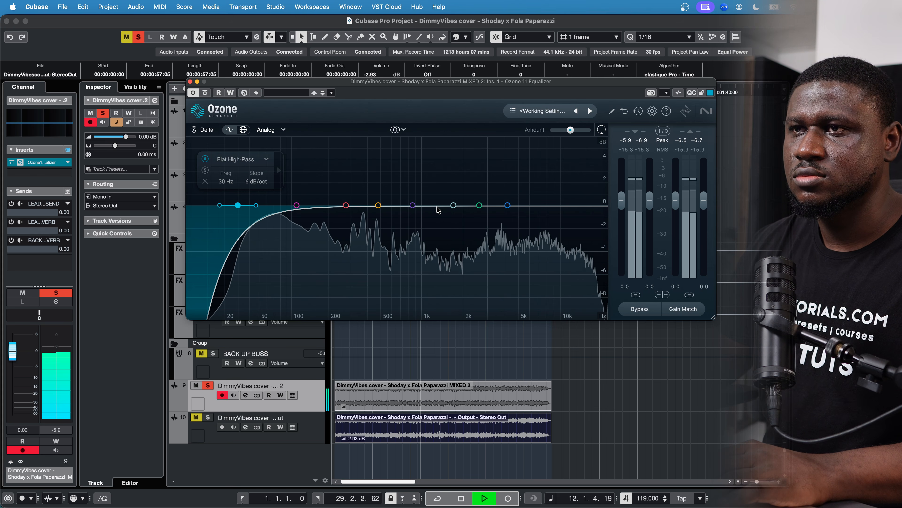
{"action": "left_click_drag", "start_coordinate": [508, 205], "coordinate": [543, 195]}
{"action": "key", "text": "space"}
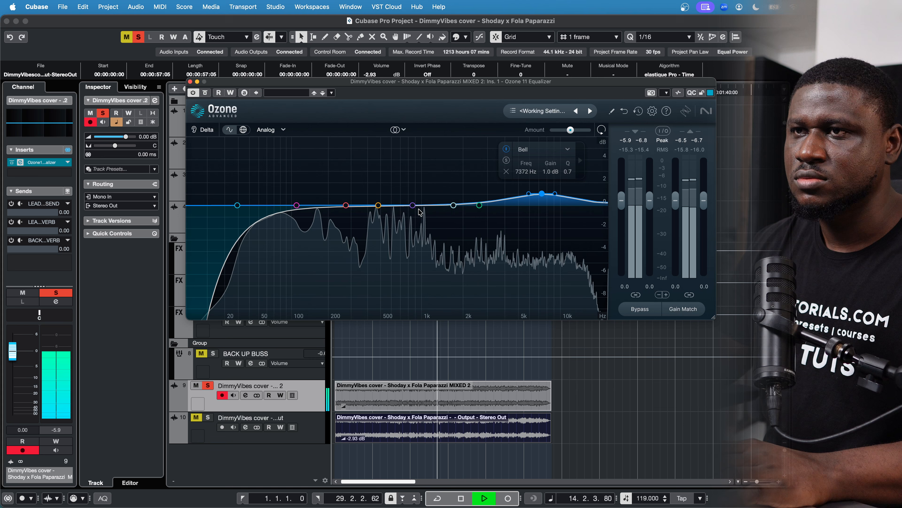
Add a wide bell cut of about -1.4 dB at 955 Hz with Q 0.4, then close the equalizer and stop playback.
{"action": "key", "text": "space"}
{"action": "left_click_drag", "start_coordinate": [412, 205], "coordinate": [423, 225]}
{"action": "scroll", "coordinate": [419, 221], "scroll_direction": "down", "scroll_amount": 3}
{"action": "key", "text": "space"}
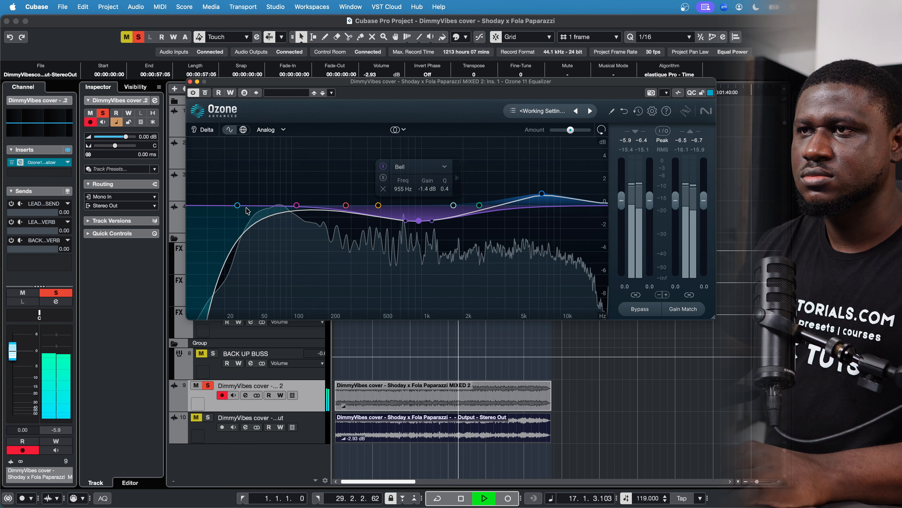
{"action": "left_click", "coordinate": [190, 82]}
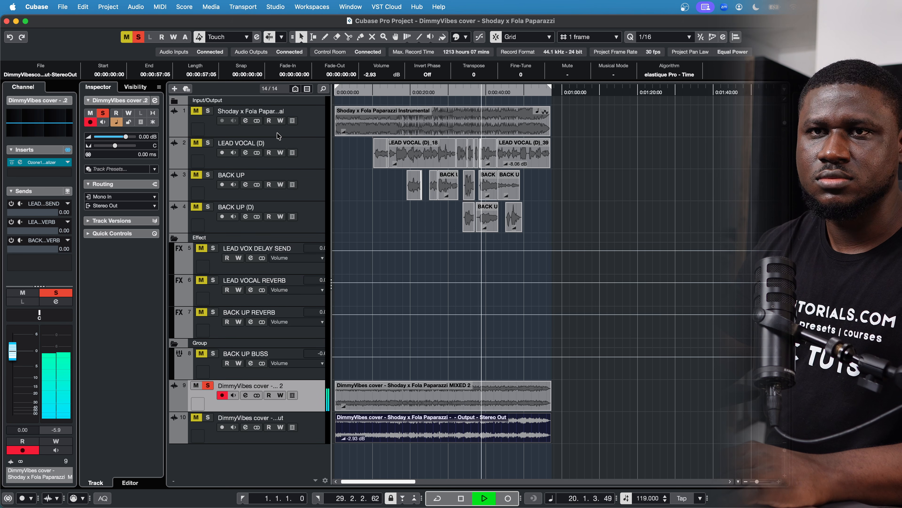
{"action": "key", "text": "space"}
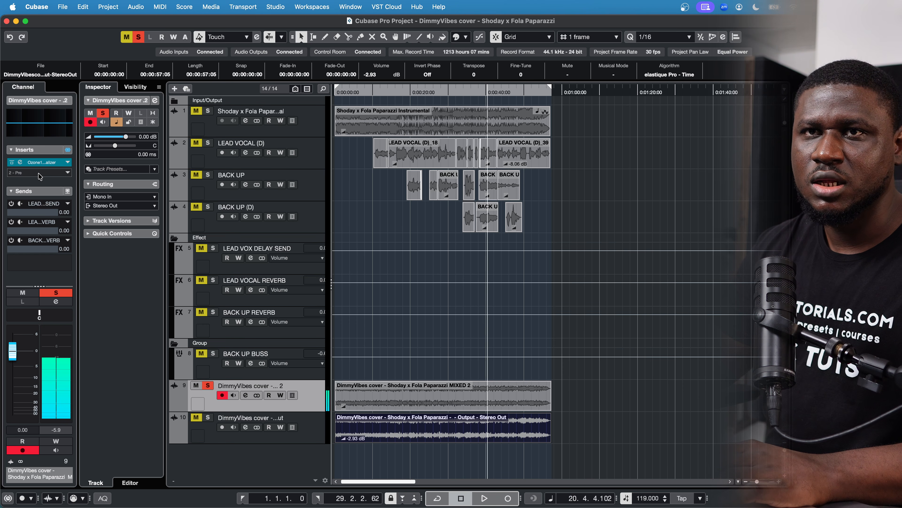
Insert the SSLComp Stereo compressor in the MIXED 2 track's second insert slot and move its window off the lead vocal clips.
{"action": "left_click", "coordinate": [39, 173]}
{"action": "type", "text": "COMPR"}
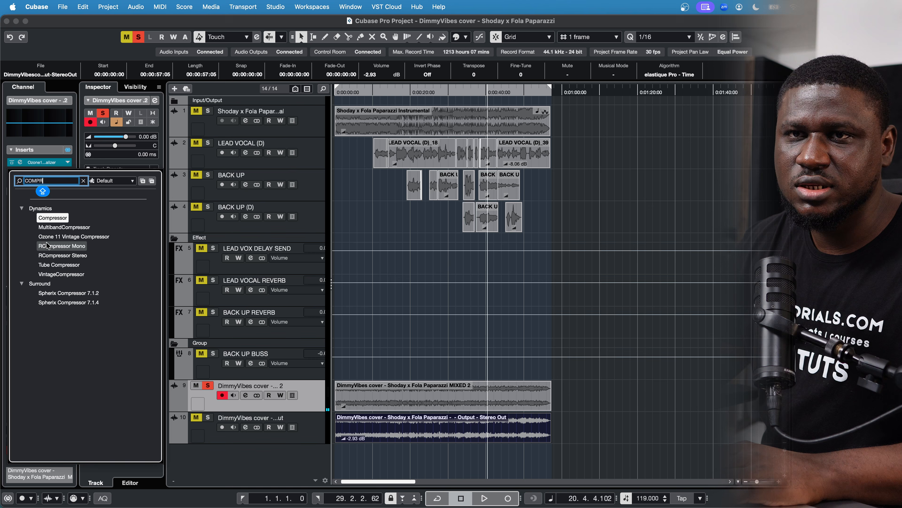
{"action": "key", "text": "BackSpace"}
{"action": "key", "text": "BackSpace"}
{"action": "key", "text": "BackSpace"}
{"action": "key", "text": "BackSpace"}
{"action": "key", "text": "BackSpace"}
{"action": "type", "text": "SSL"}
{"action": "left_click", "coordinate": [67, 295]}
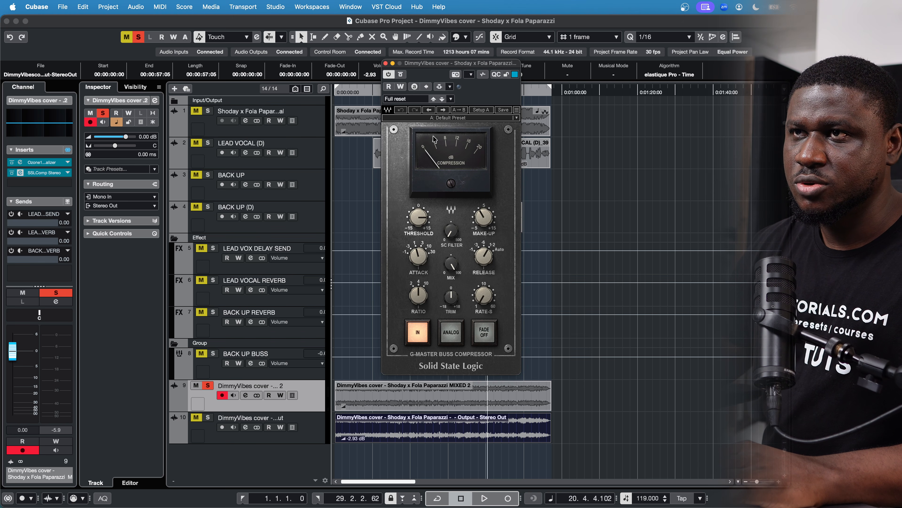
{"action": "left_click_drag", "start_coordinate": [434, 67], "coordinate": [464, 99]}
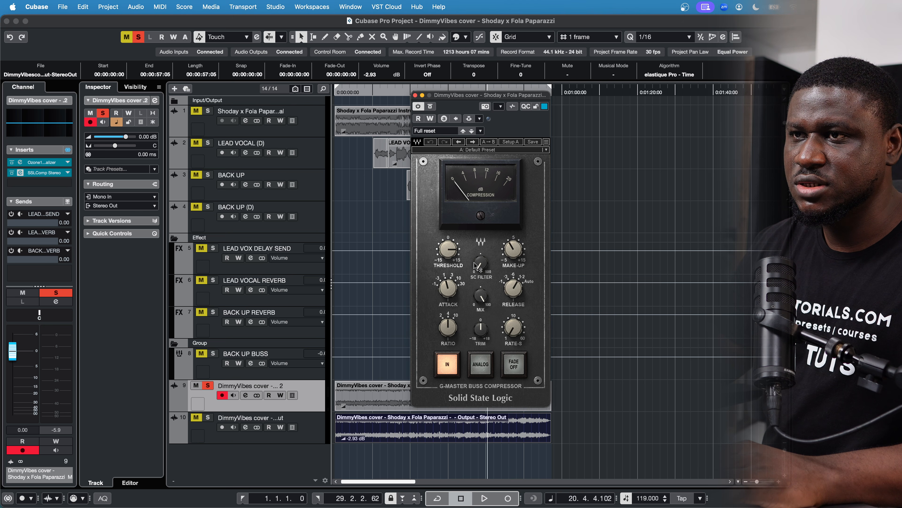
Try a threshold of about 10.7 and a .3 ms attack on the SSL compressor while listening to the mix.
{"action": "key", "text": "space"}
{"action": "left_click_drag", "start_coordinate": [448, 249], "coordinate": [448, 264]}
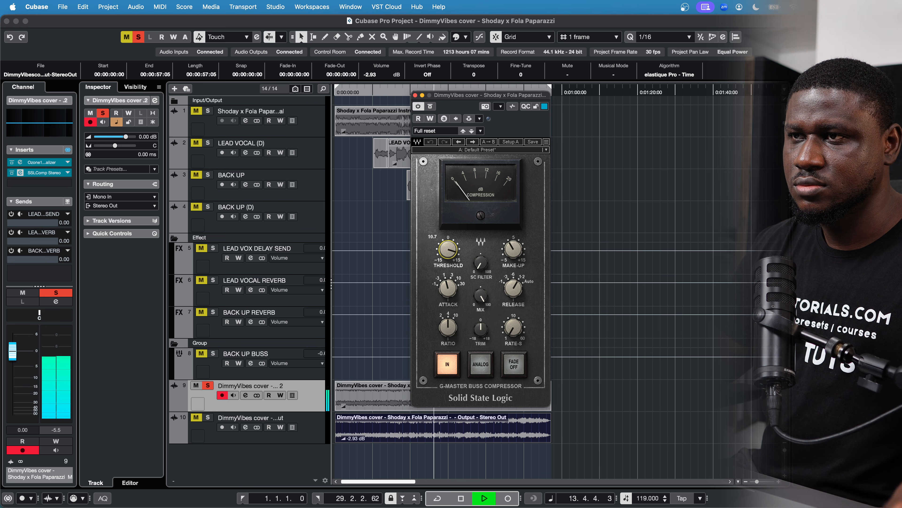
{"action": "mouse_move", "coordinate": [448, 288]}
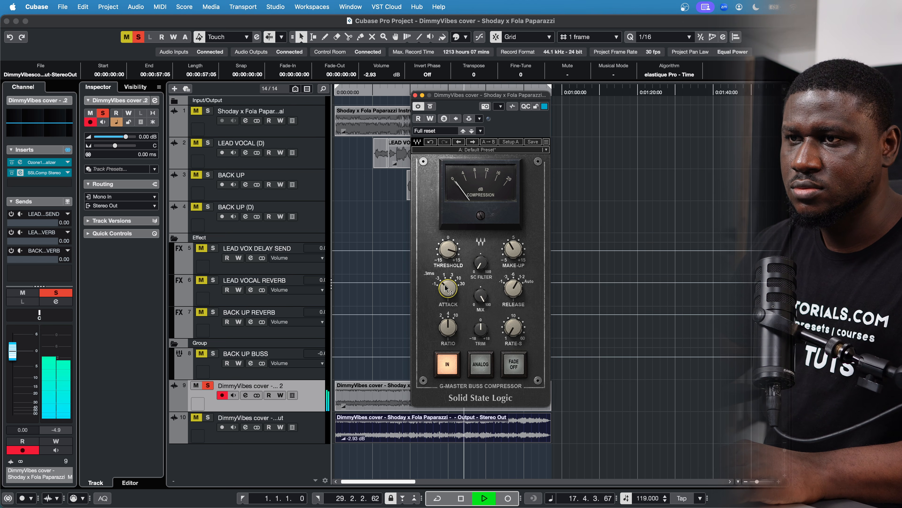
{"action": "key", "text": "space"}
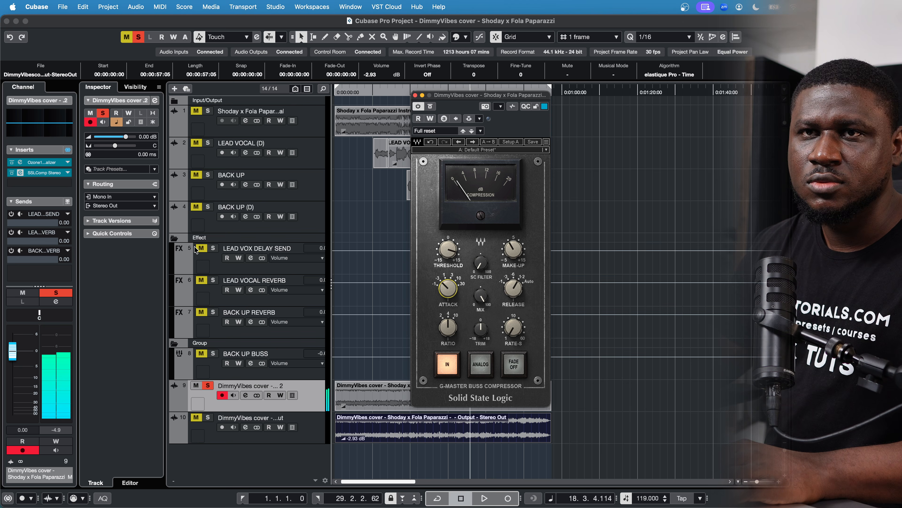
Replace the second insert's compressor with CLA-76 Stereo and place the playback cursor at the start of bar 6.
{"action": "left_click", "coordinate": [69, 173]}
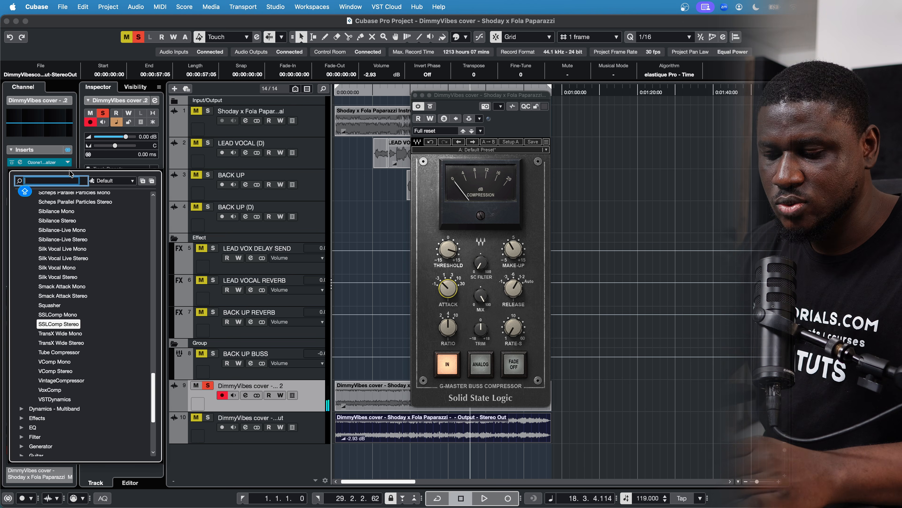
{"action": "type", "text": "LA 7"}
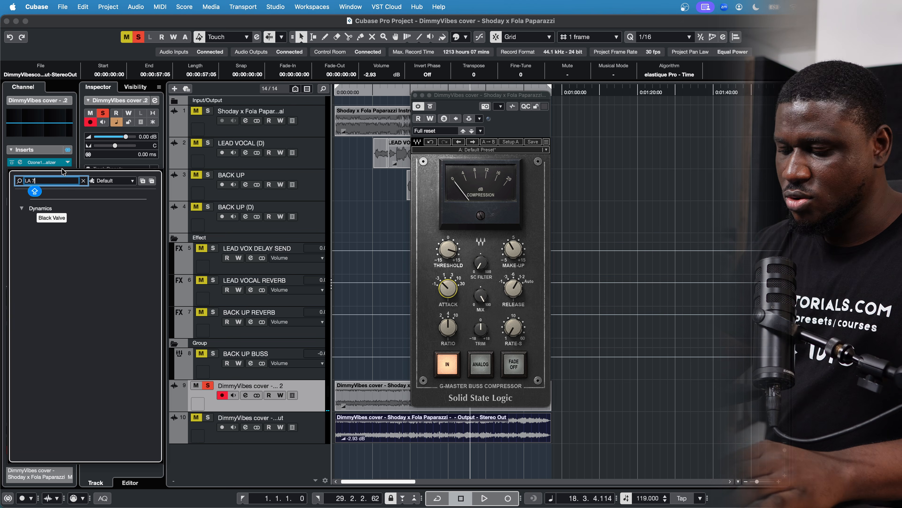
{"action": "key", "text": "BackSpace"}
{"action": "key", "text": "BackSpace"}
{"action": "key", "text": "BackSpace"}
{"action": "key", "text": "BackSpace"}
{"action": "type", "text": "CLA"}
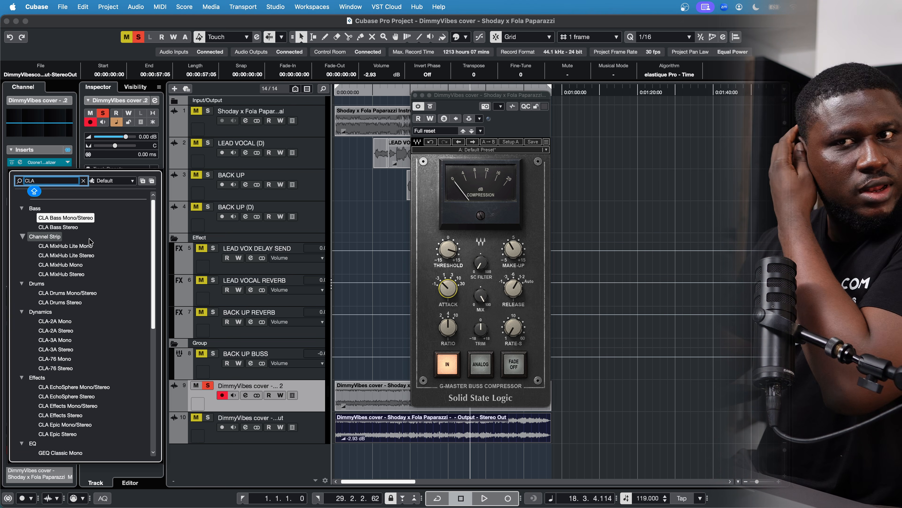
{"action": "left_click", "coordinate": [65, 371]}
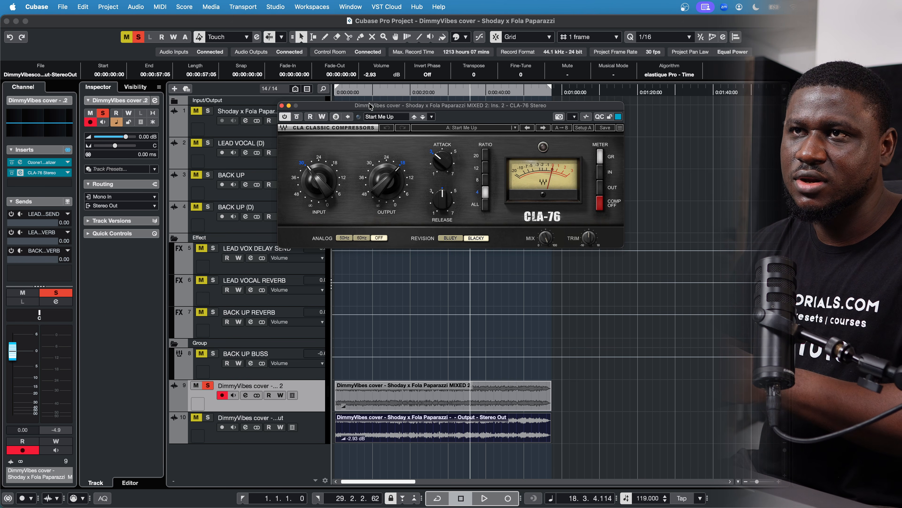
{"action": "left_click_drag", "start_coordinate": [369, 106], "coordinate": [455, 228]}
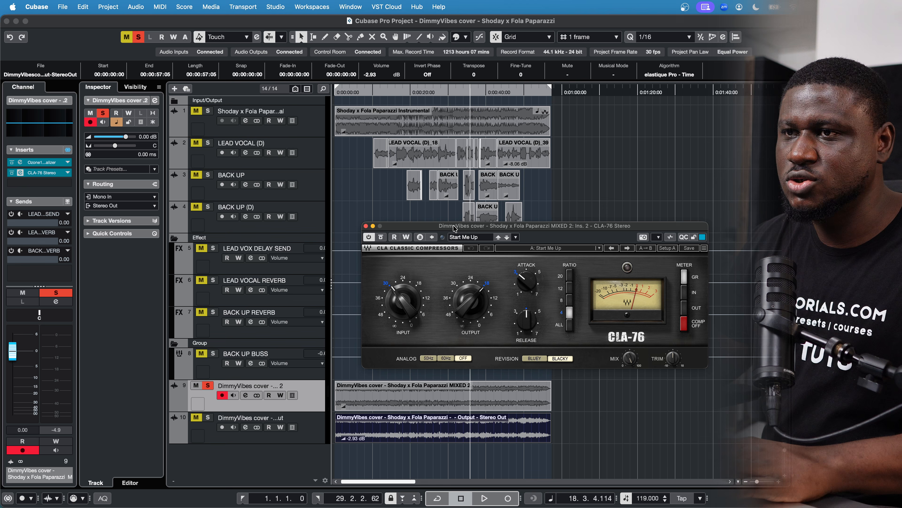
{"action": "left_click", "coordinate": [374, 89]}
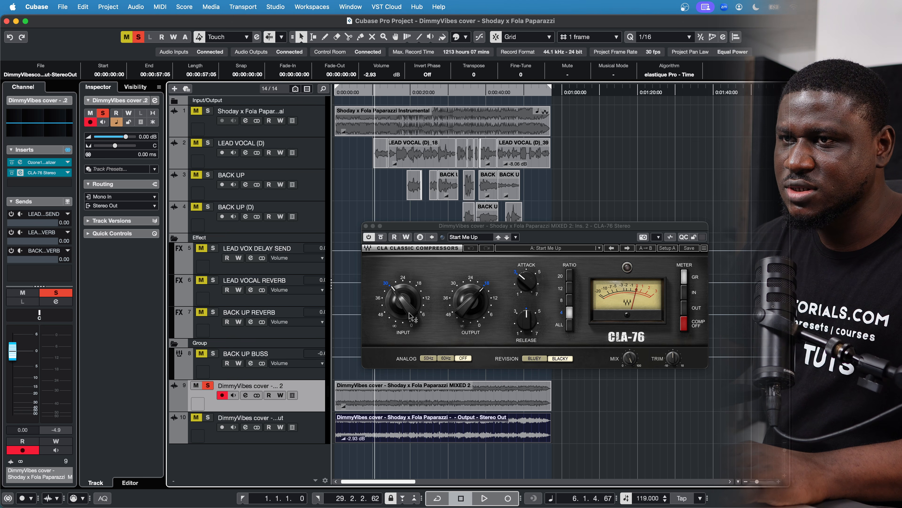
Lower the CLA-76 input to about -35 during playback, then close the compressor and stop playback.
{"action": "left_click_drag", "start_coordinate": [406, 312], "coordinate": [406, 320]}
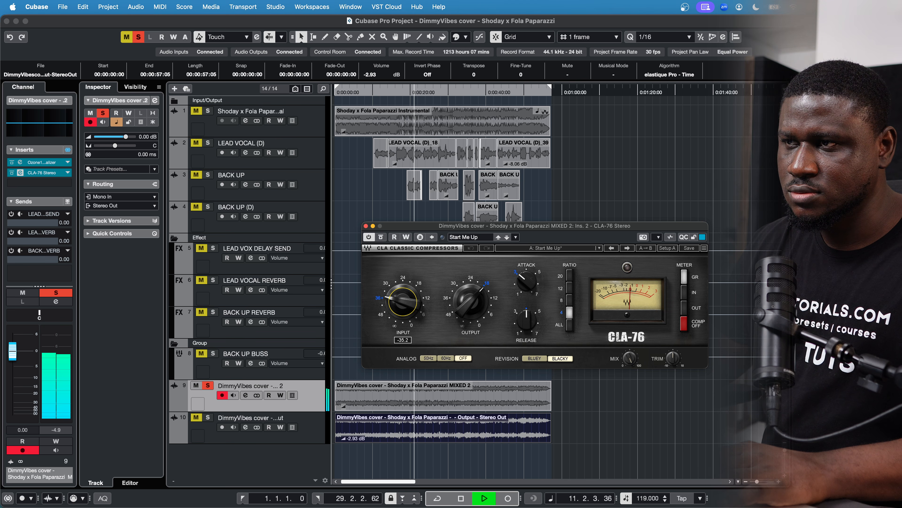
{"action": "left_click_drag", "start_coordinate": [406, 320], "coordinate": [406, 318]}
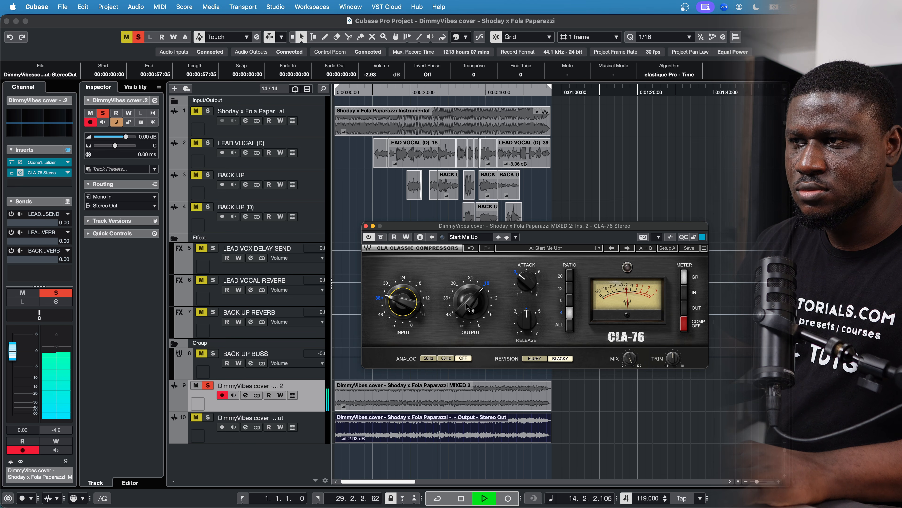
{"action": "left_click", "coordinate": [381, 238]}
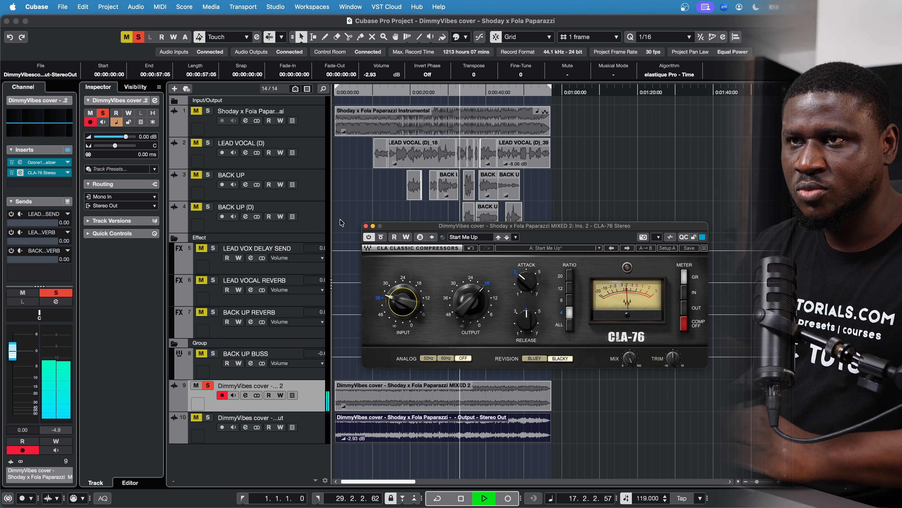
{"action": "left_click", "coordinate": [366, 226]}
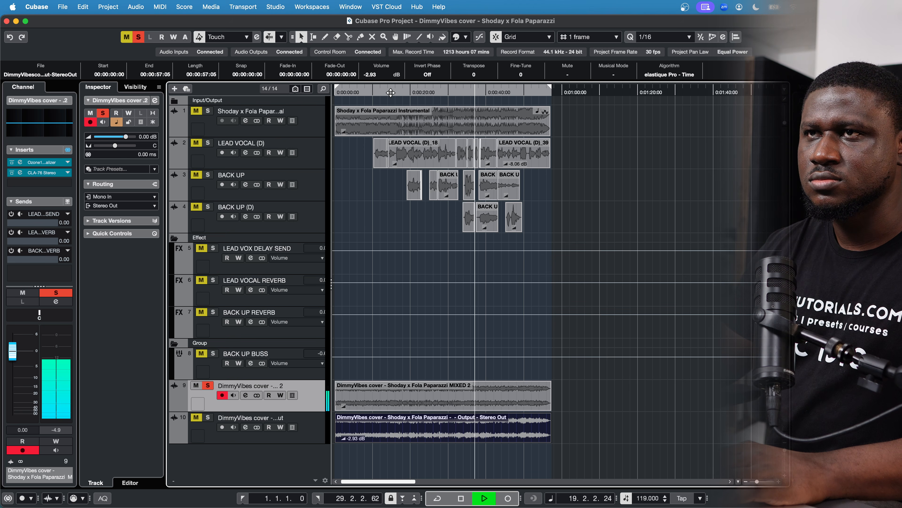
{"action": "key", "text": "space"}
Insert the L2 Stereo limiter in the MIXED 2 track's third insert slot and move its window off the vocal clips.
{"action": "left_click", "coordinate": [31, 182]}
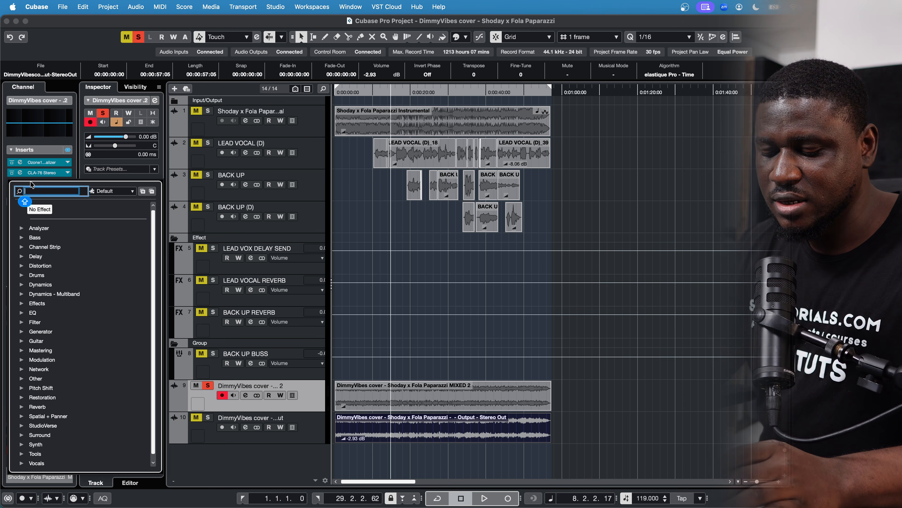
{"action": "type", "text": "L2"}
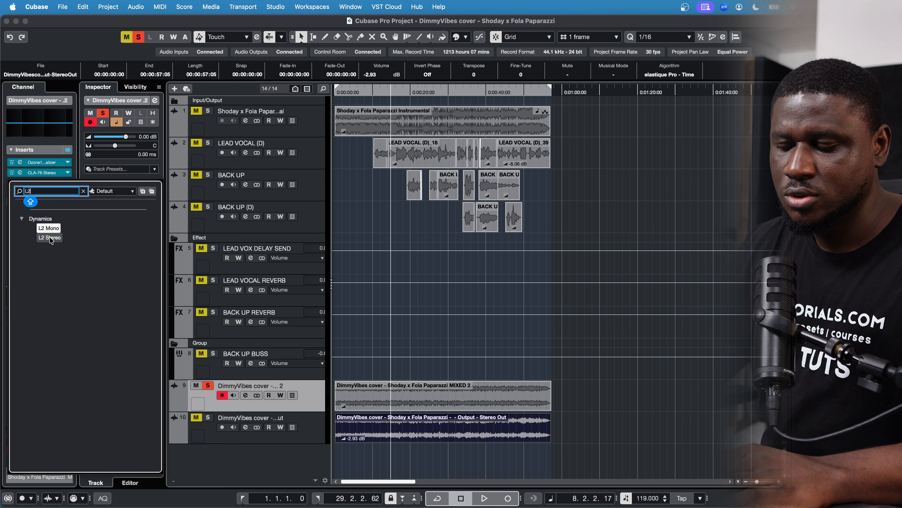
{"action": "key", "text": "BackSpace"}
{"action": "type", "text": "3"}
{"action": "key", "text": "BackSpace"}
{"action": "type", "text": "2"}
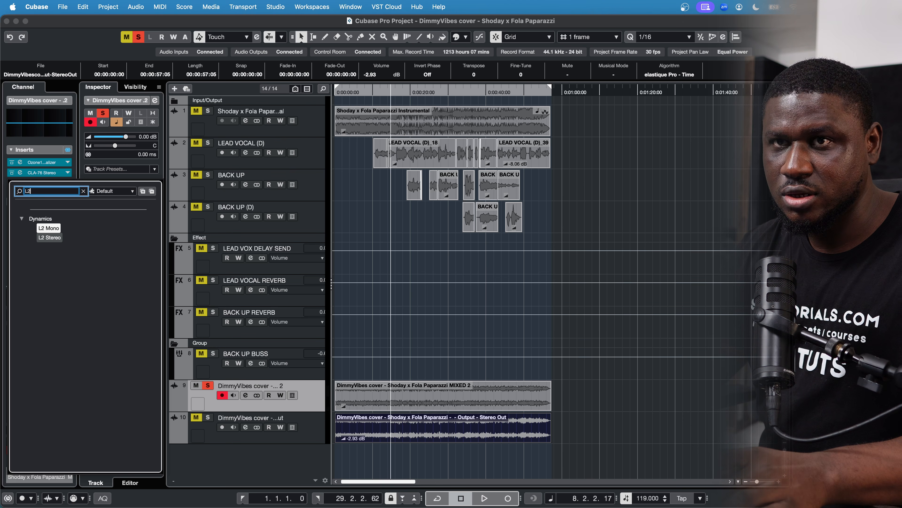
{"action": "left_click", "coordinate": [55, 241]}
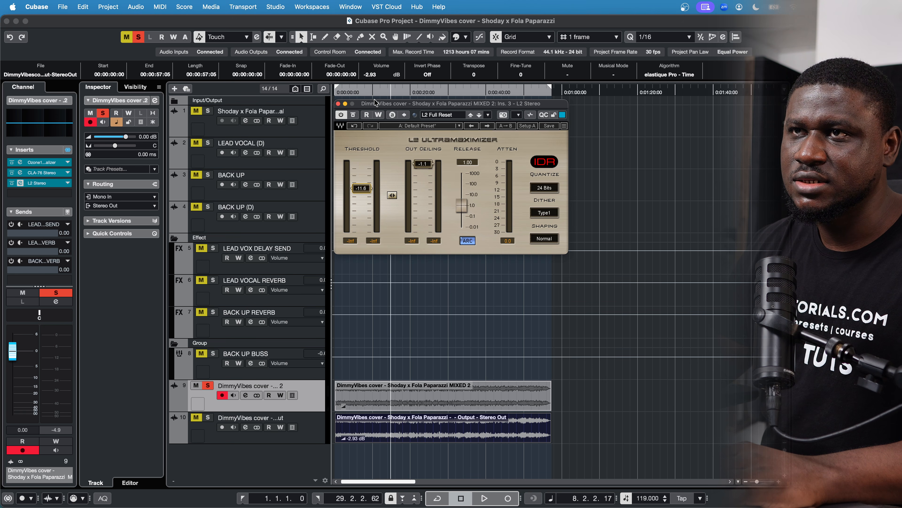
{"action": "left_click_drag", "start_coordinate": [375, 102], "coordinate": [492, 106]}
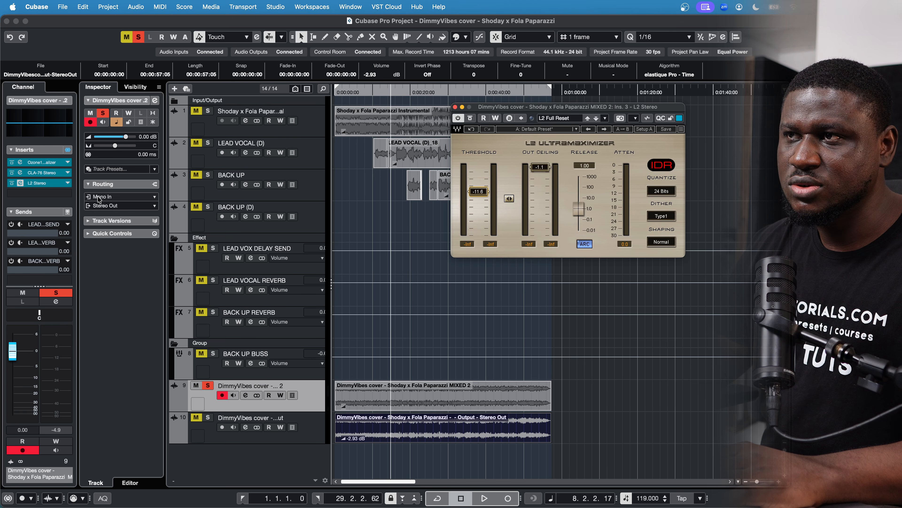
Insert the WLM Meter Stereo loudness meter in the fourth insert slot and arrange the limiter window beside it.
{"action": "left_click", "coordinate": [50, 193]}
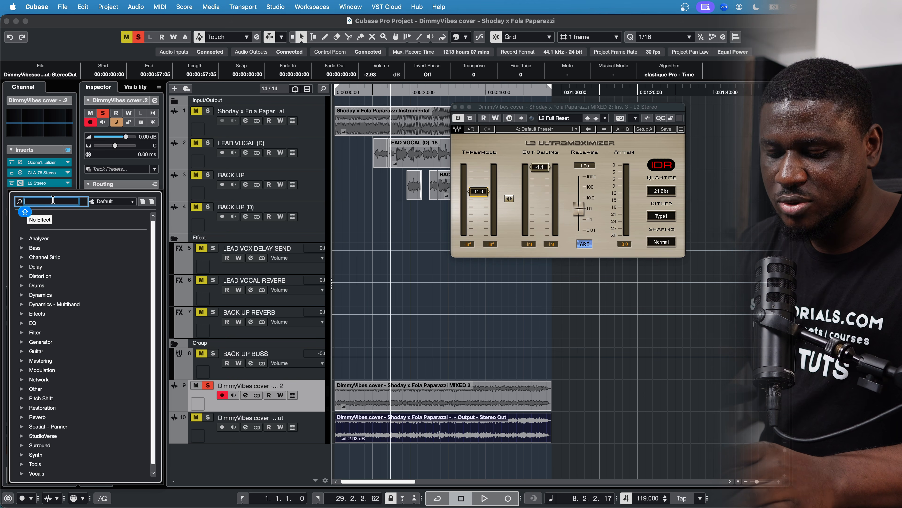
{"action": "type", "text": "wlm"}
{"action": "left_click", "coordinate": [71, 249]}
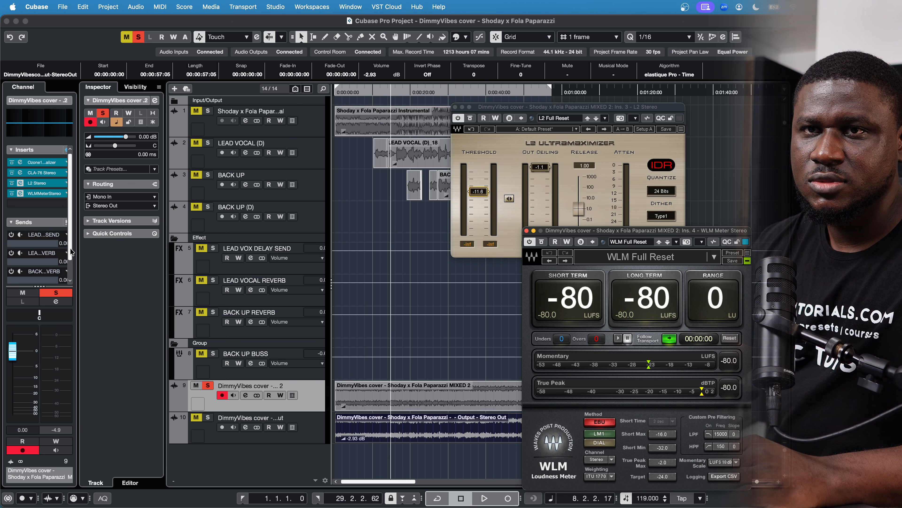
{"action": "left_click_drag", "start_coordinate": [524, 107], "coordinate": [351, 121]}
Set the L2 threshold to -12.1 during playback, then reset the loudness meter and check the level before stopping.
{"action": "key", "text": "space"}
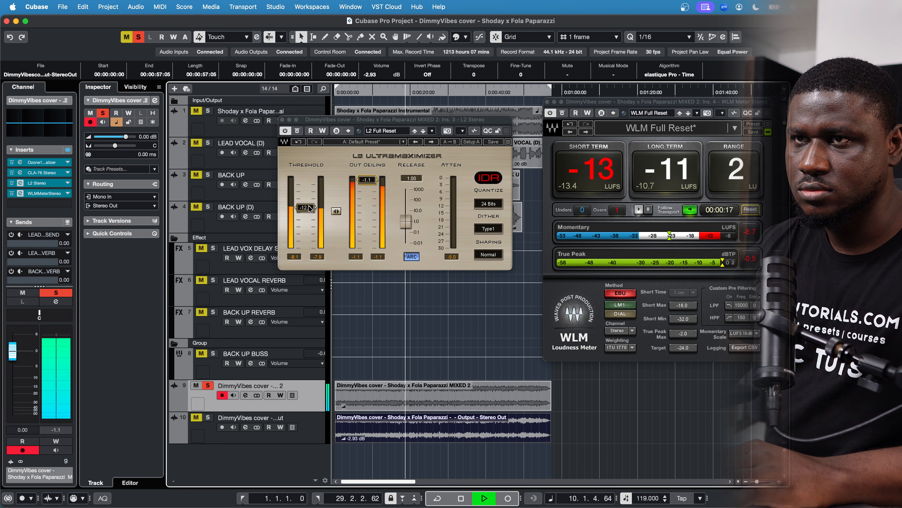
{"action": "left_click_drag", "start_coordinate": [305, 207], "coordinate": [306, 205]}
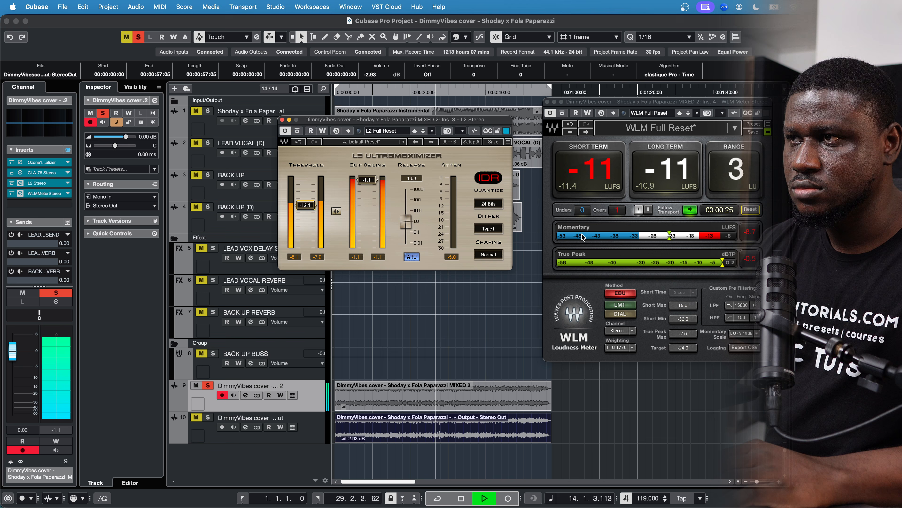
{"action": "left_click", "coordinate": [750, 210]}
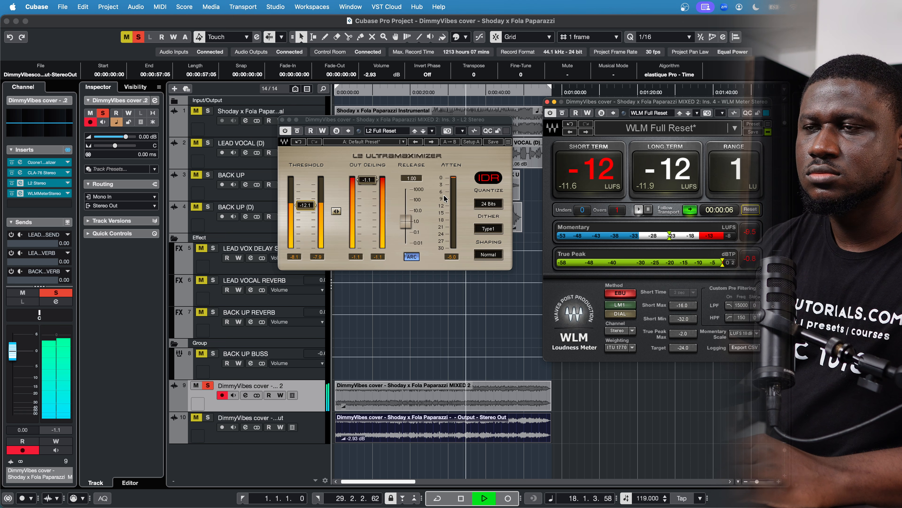
{"action": "key", "text": "space"}
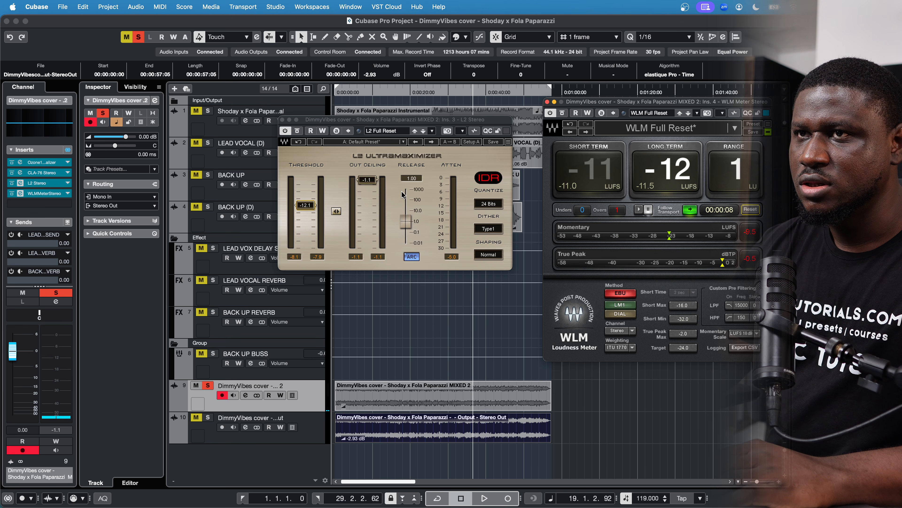
Lower the L2 output ceiling to -1.4, reset the loudness meter during playback and replay the mix from an earlier point.
{"action": "left_click_drag", "start_coordinate": [369, 181], "coordinate": [368, 187]}
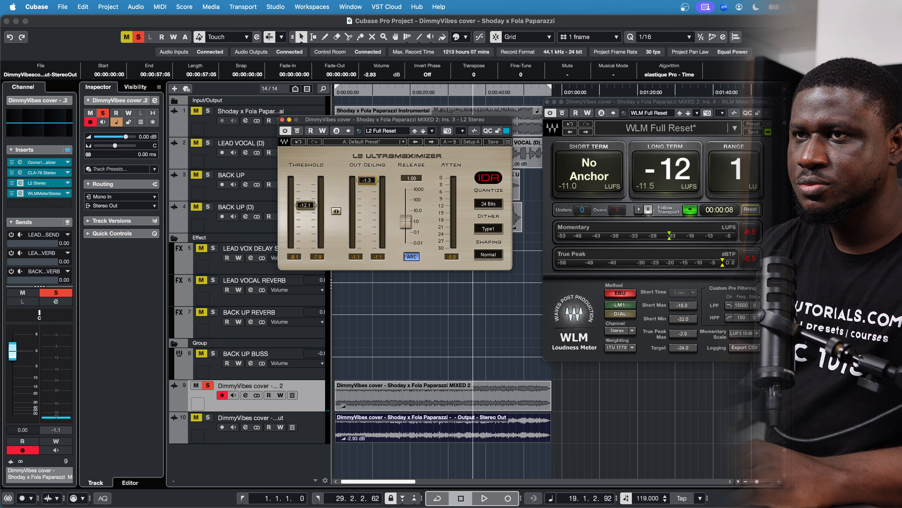
{"action": "key", "text": "space"}
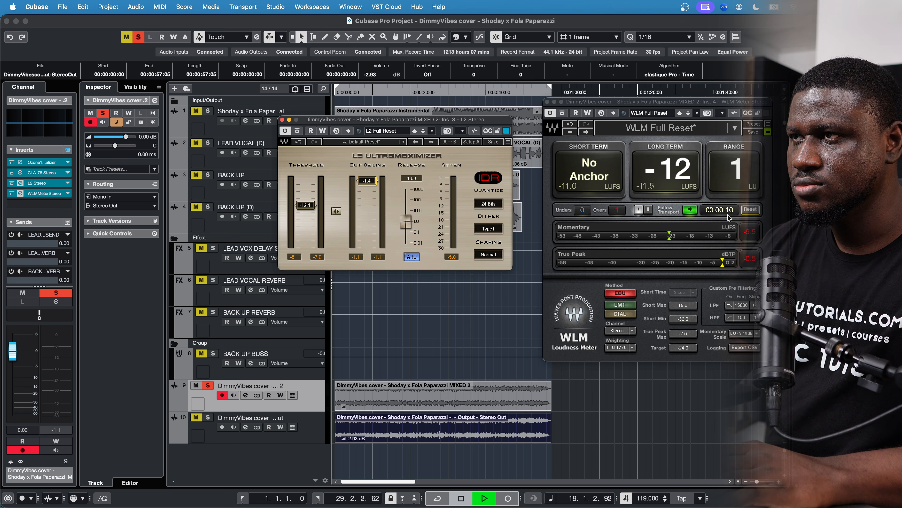
{"action": "left_click", "coordinate": [752, 210]}
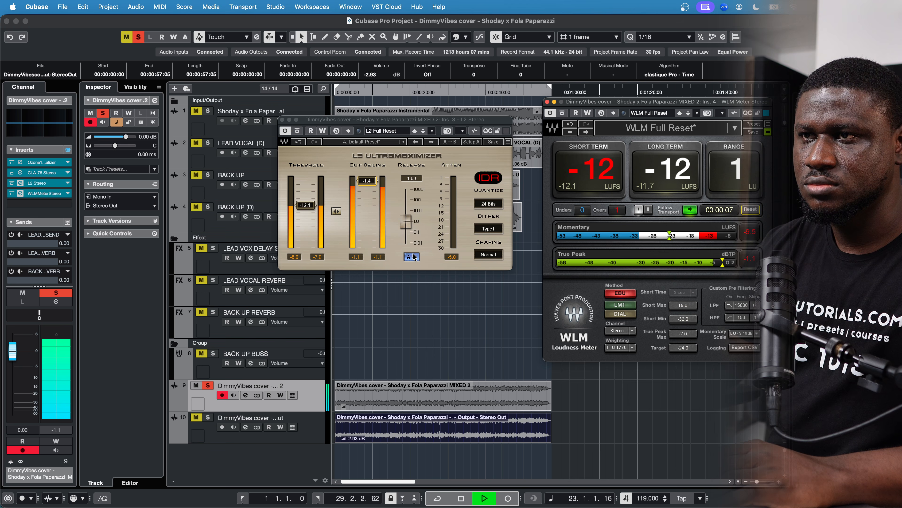
{"action": "left_click", "coordinate": [370, 93]}
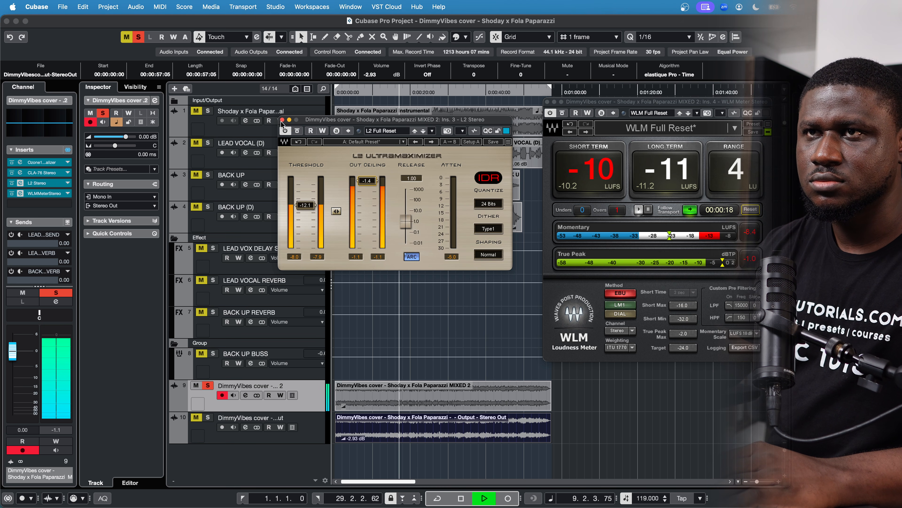
Close the limiter and loudness meter windows, then replay the mastered mix from near the start of the lead vocal.
{"action": "left_click", "coordinate": [282, 119]}
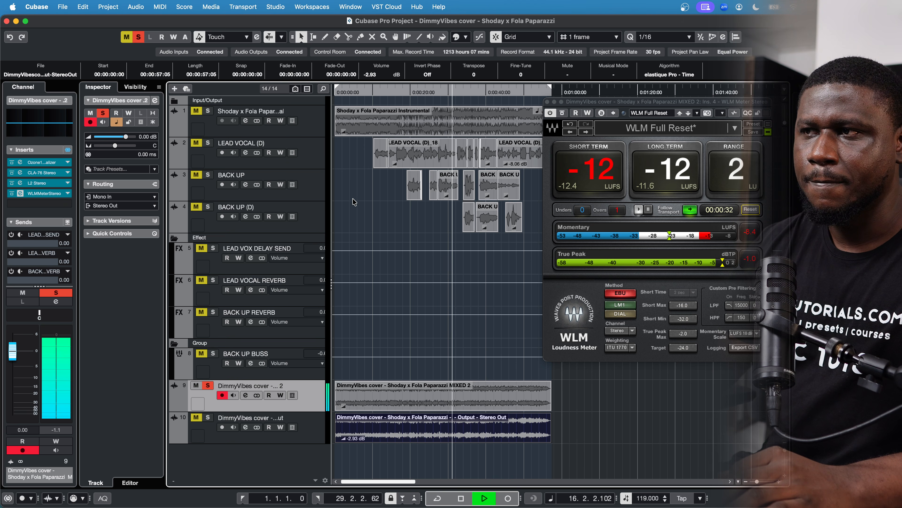
{"action": "left_click", "coordinate": [548, 102]}
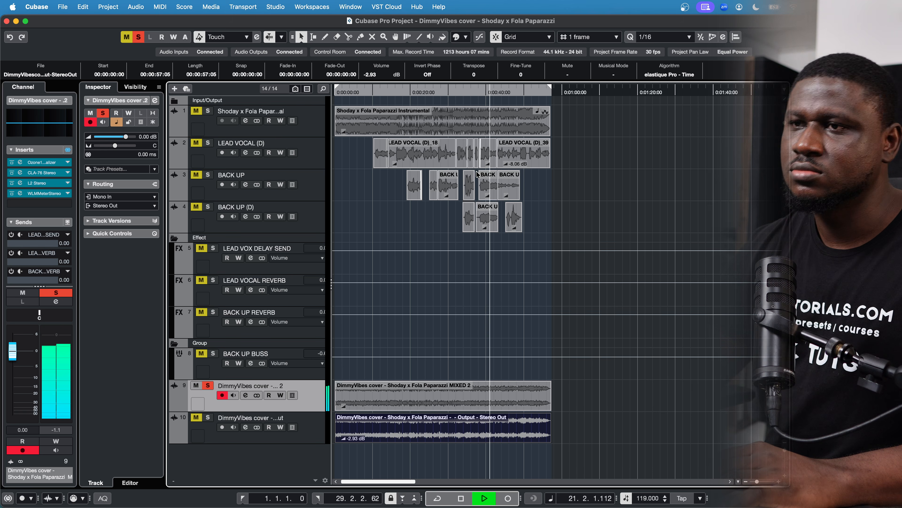
{"action": "key", "text": "space"}
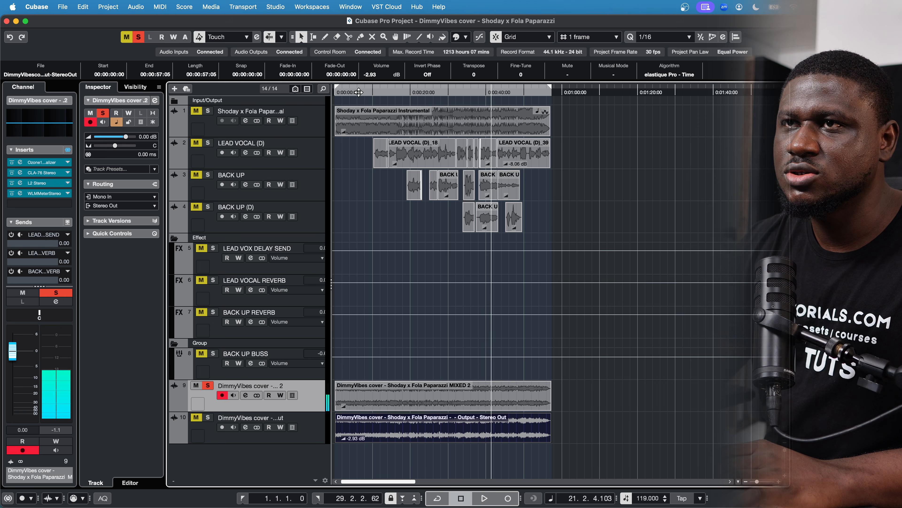
{"action": "left_click", "coordinate": [395, 92]}
{"action": "key", "text": "space"}
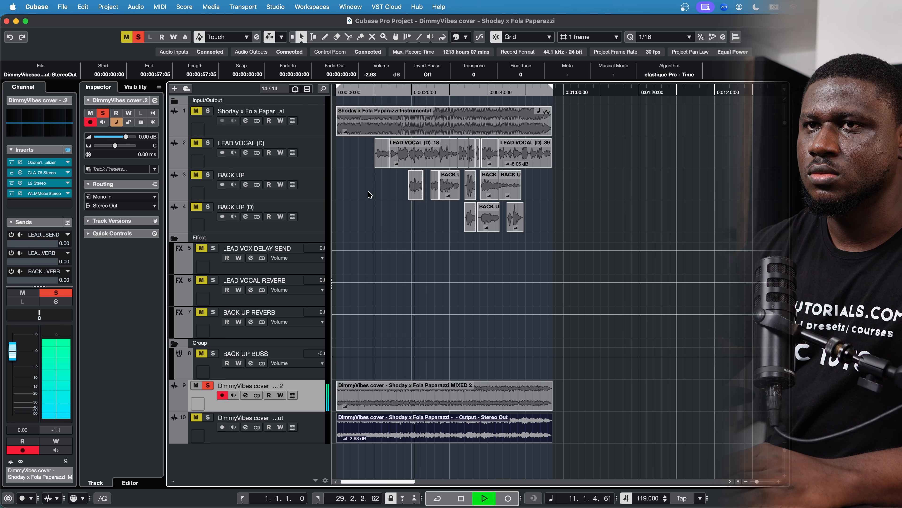
Increase the MIXED 2 track's height to enlarge its waveform and select its audio clip.
{"action": "left_click", "coordinate": [366, 199]}
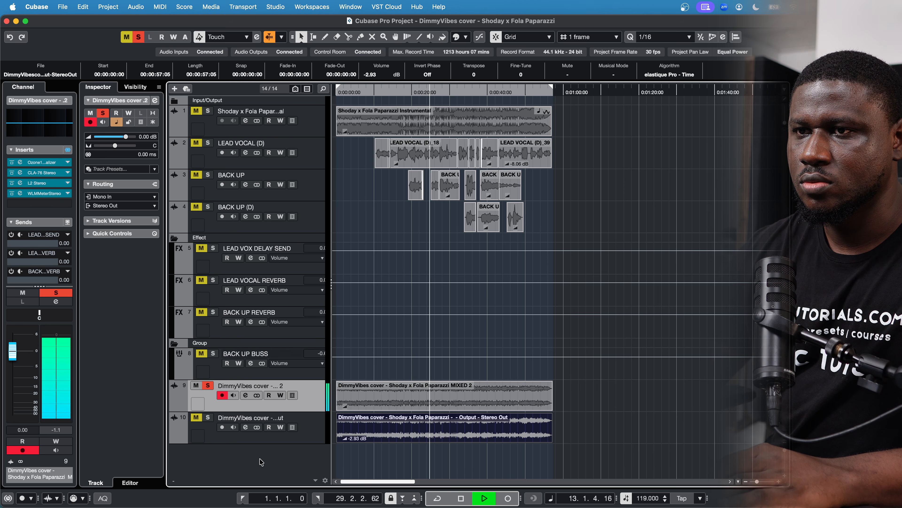
{"action": "left_click_drag", "start_coordinate": [308, 378], "coordinate": [288, 372]}
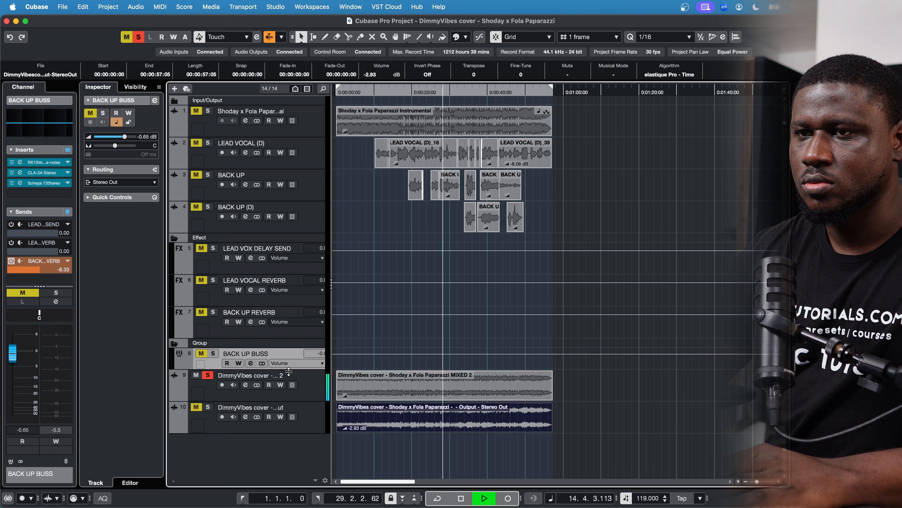
{"action": "left_click", "coordinate": [302, 370]}
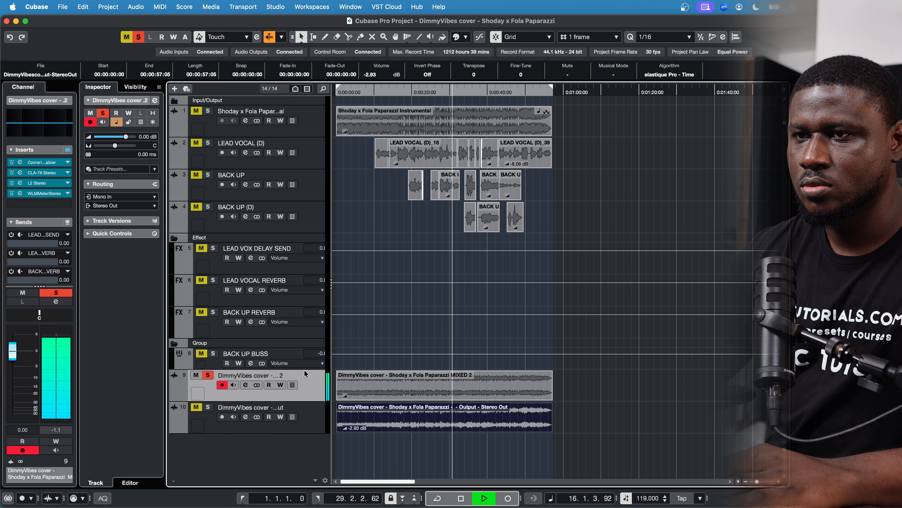
{"action": "mouse_move", "coordinate": [307, 368]}
{"action": "left_mouse_down"}
{"action": "mouse_move", "coordinate": [307, 331]}
{"action": "mouse_move", "coordinate": [304, 371]}
{"action": "left_mouse_up"}
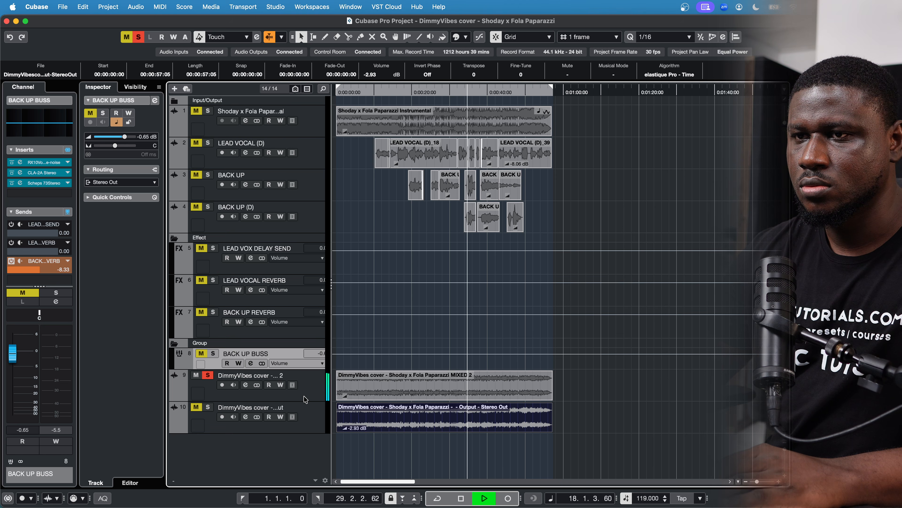
{"action": "left_click_drag", "start_coordinate": [304, 402], "coordinate": [303, 470]}
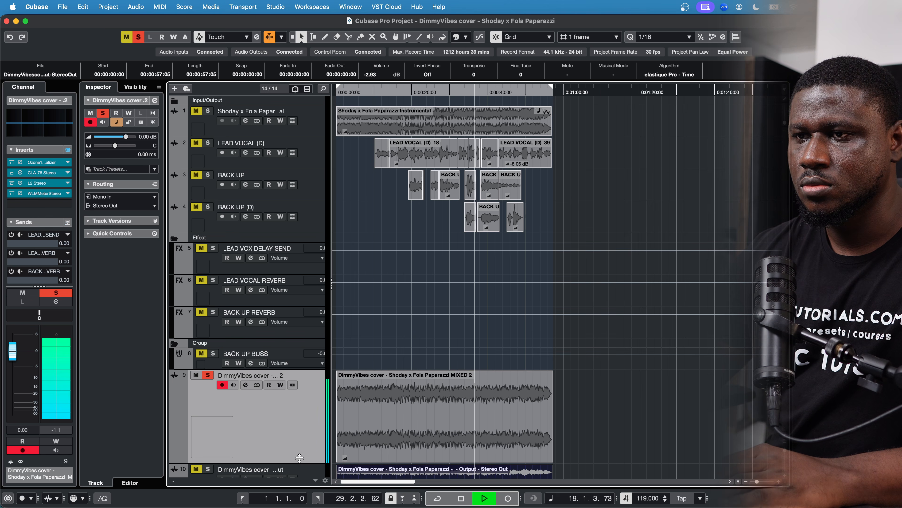
{"action": "scroll", "coordinate": [359, 414], "scroll_direction": "down", "scroll_amount": 2}
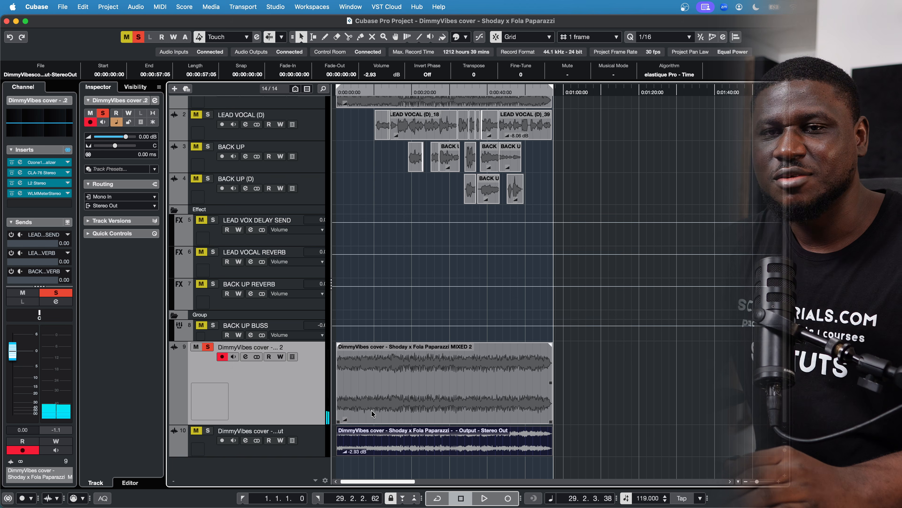
{"action": "left_click", "coordinate": [379, 390]}
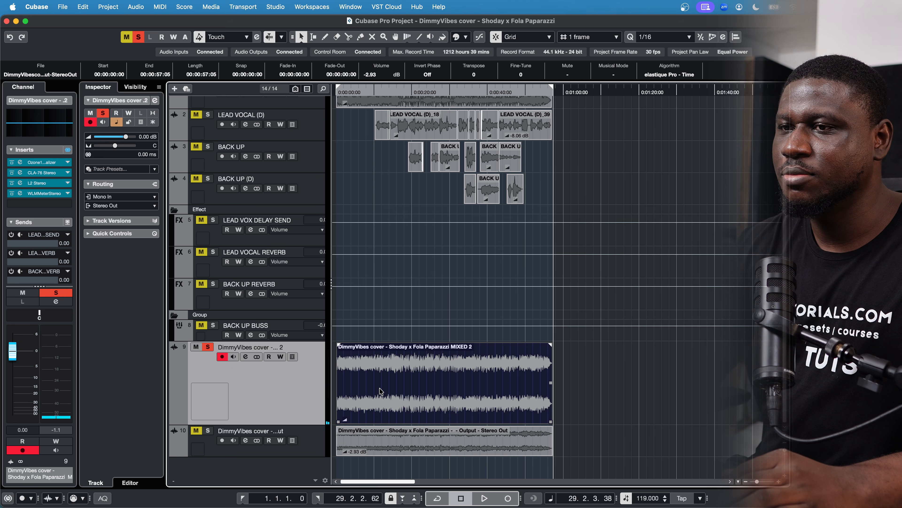